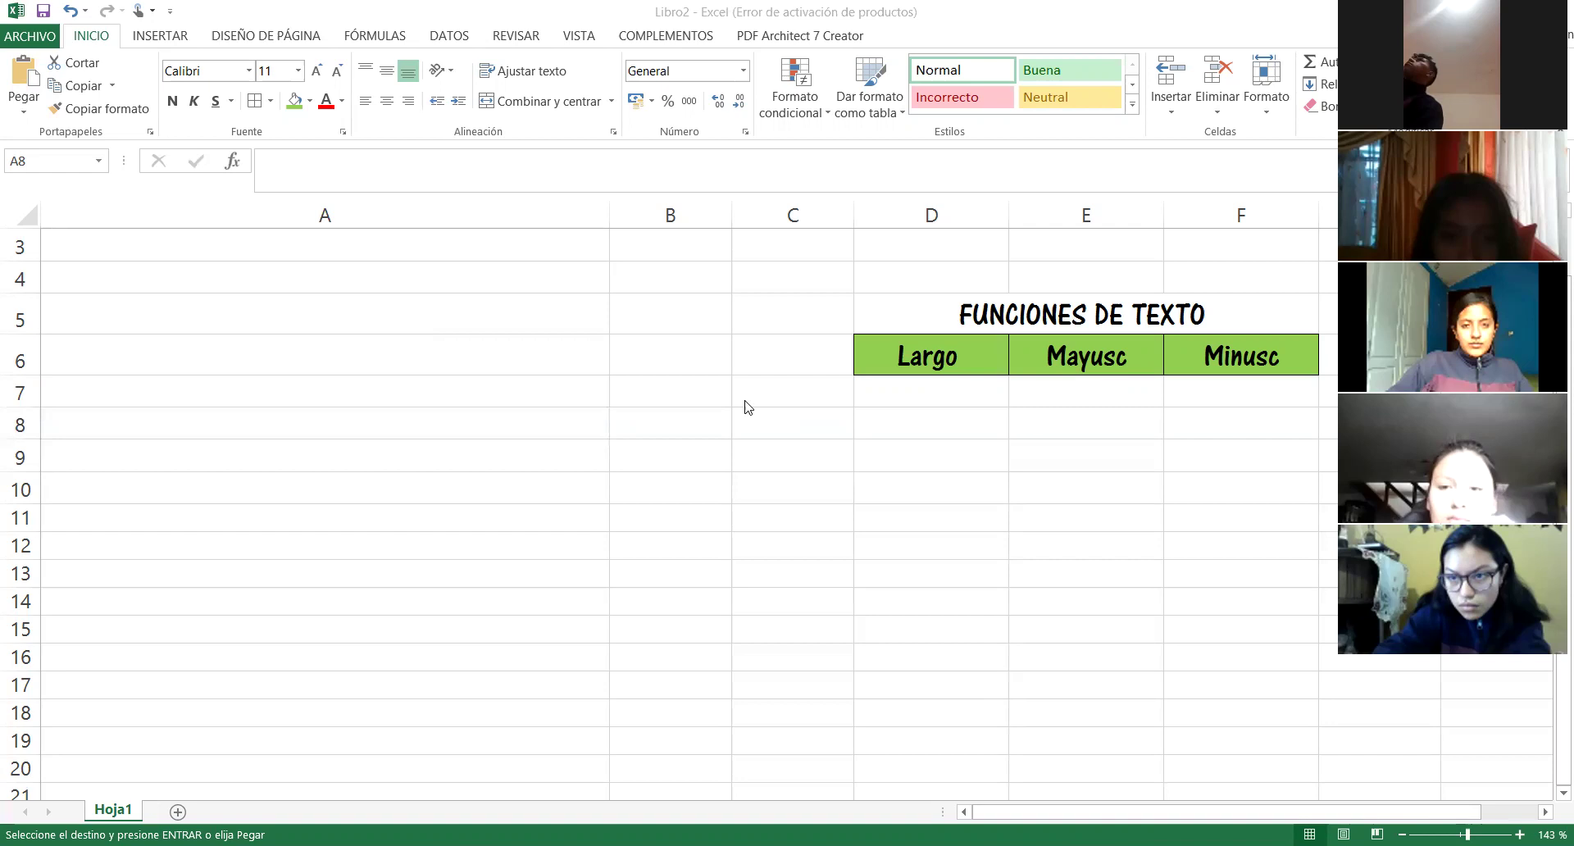
# Step: Make rows 8 to 11 taller, giving all four the same height
pyautogui.click(259, 431)
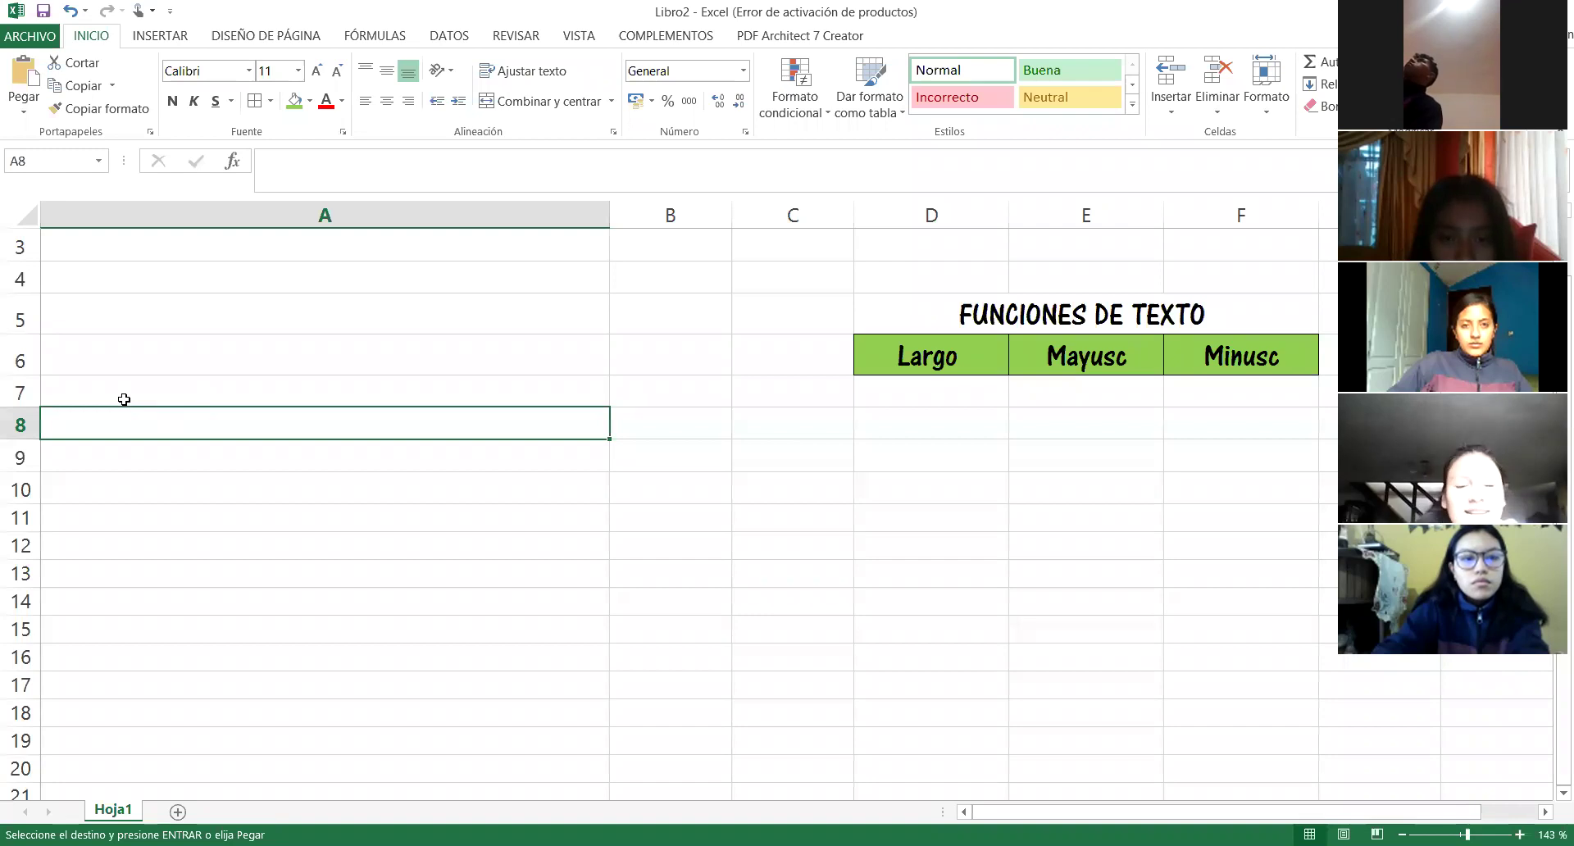
pyautogui.moveTo(23, 425); pyautogui.dragTo(18, 517)
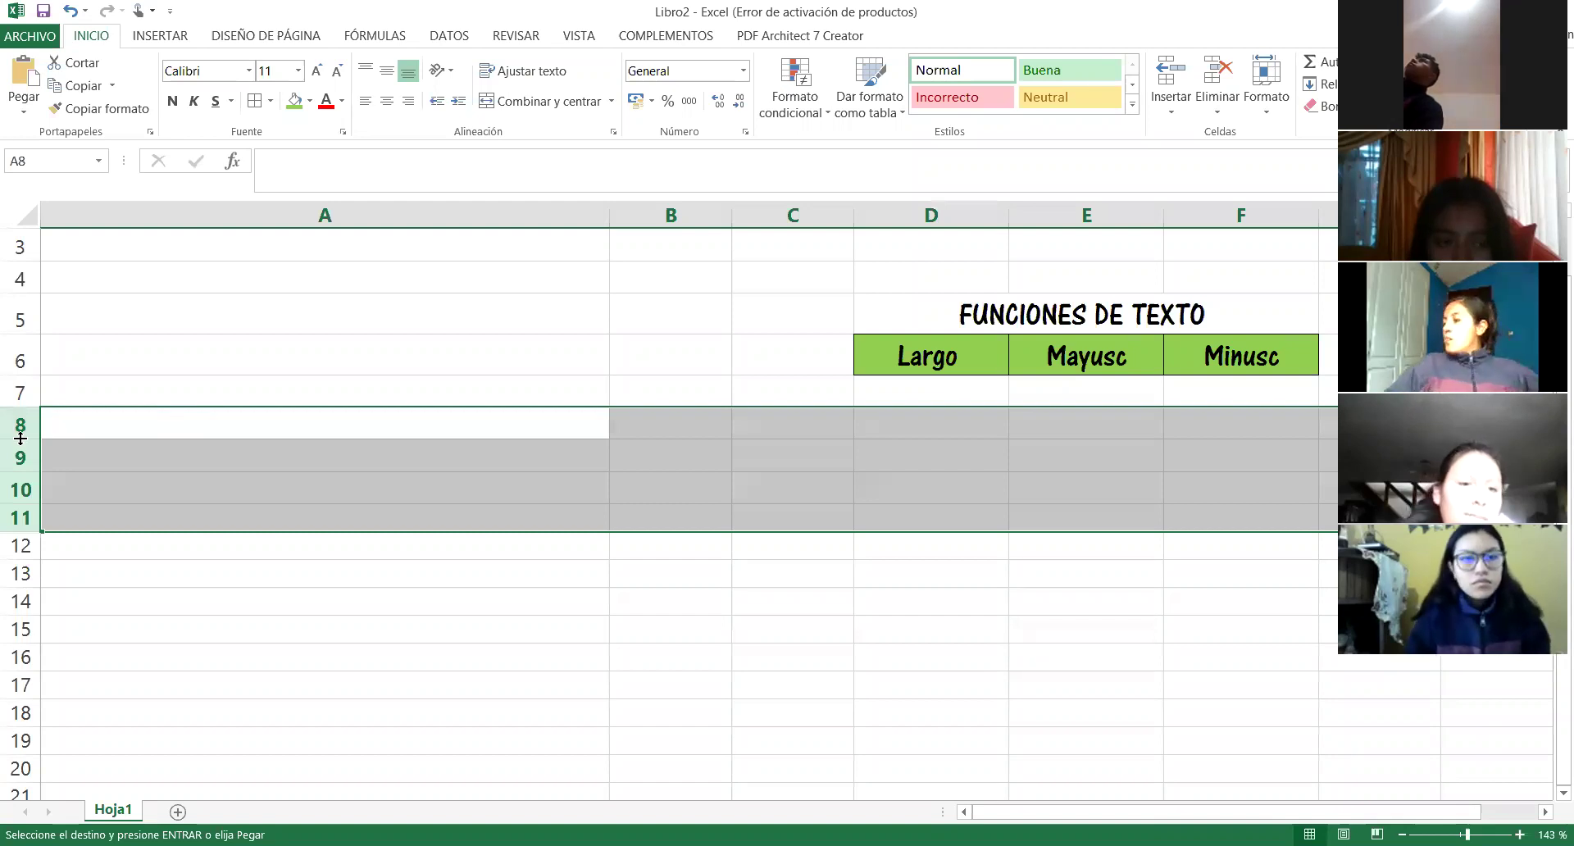
pyautogui.click(203, 428)
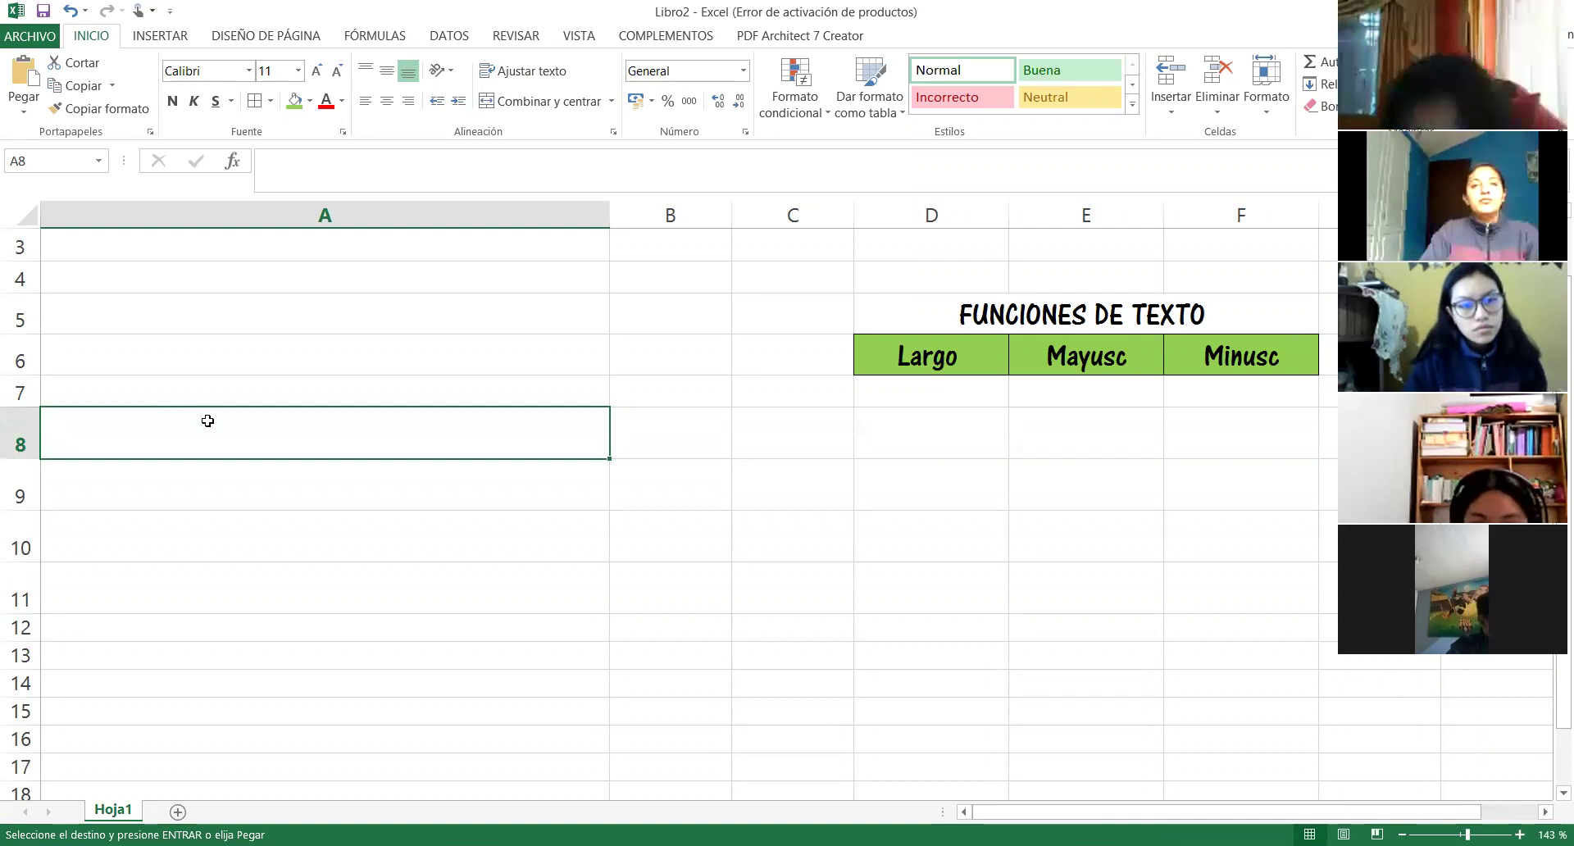
pyautogui.click(440, 392)
# Step: Enter the sentence "Tuvo que ingeniarse y colgo los panales" in cell A8
pyautogui.click(421, 420)
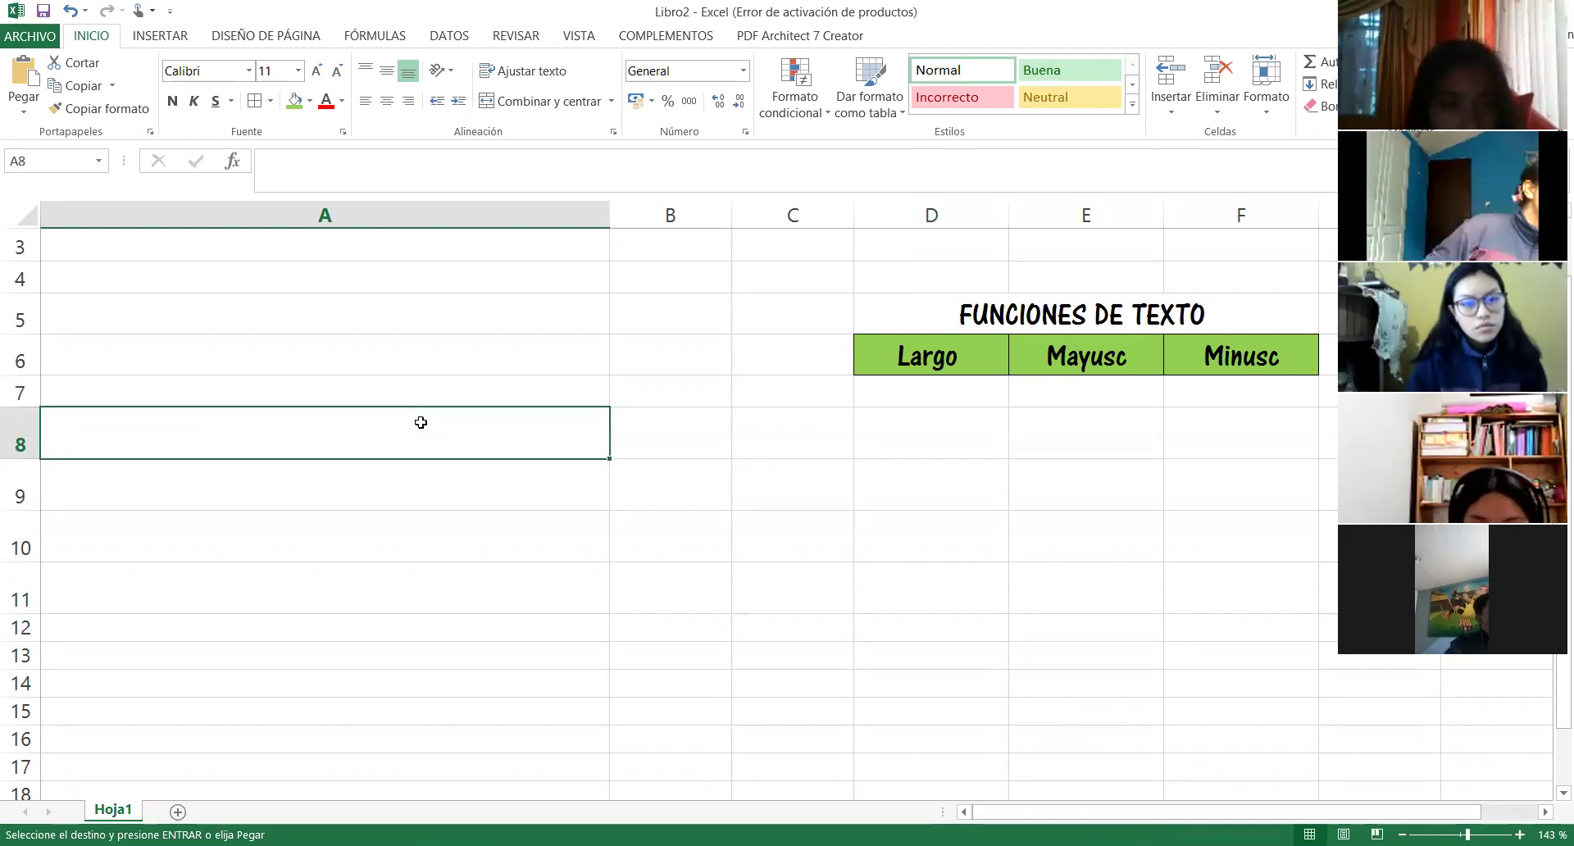
pyautogui.write('Tuvo q')
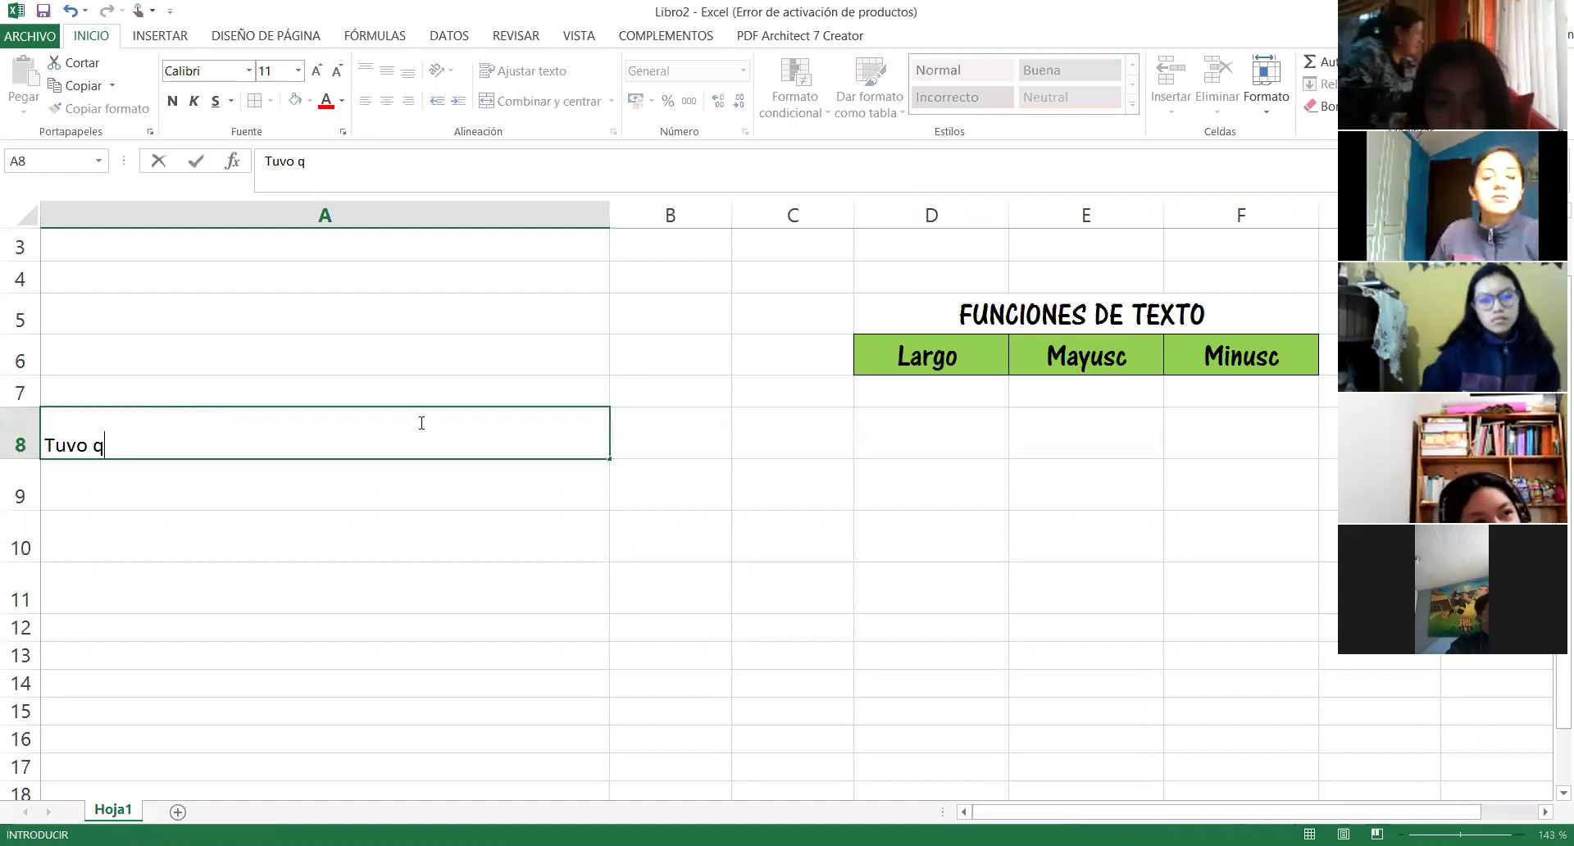
pyautogui.write('ue ingniarse')
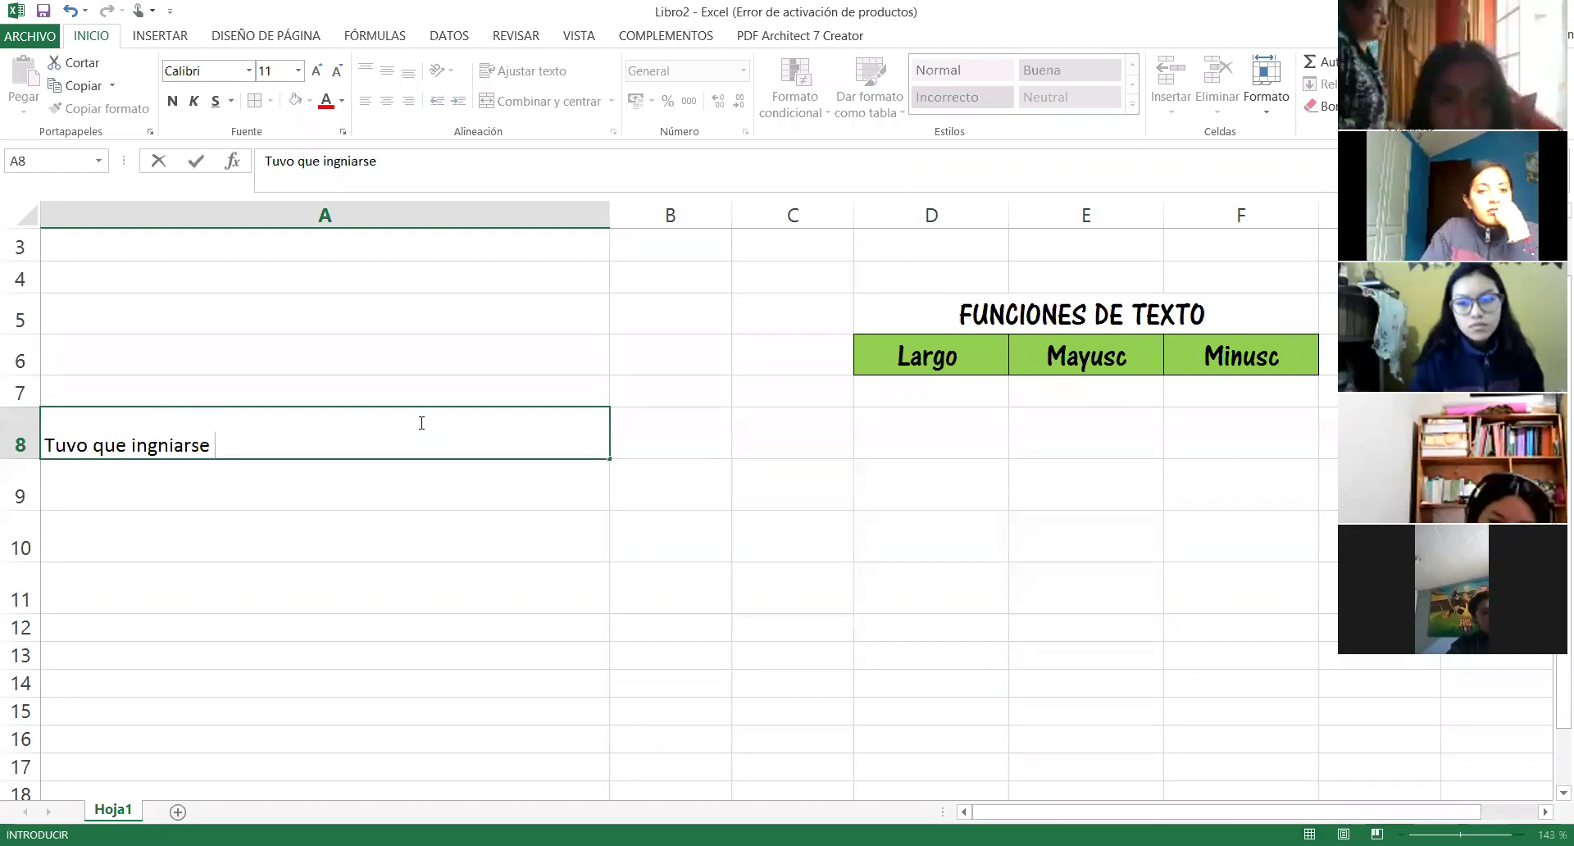
pyautogui.press('BackSpace')
pyautogui.press('BackSpace')
pyautogui.press('BackSpace')
pyautogui.press('BackSpace')
pyautogui.press('BackSpace')
pyautogui.press('BackSpace')
pyautogui.write('eniar')
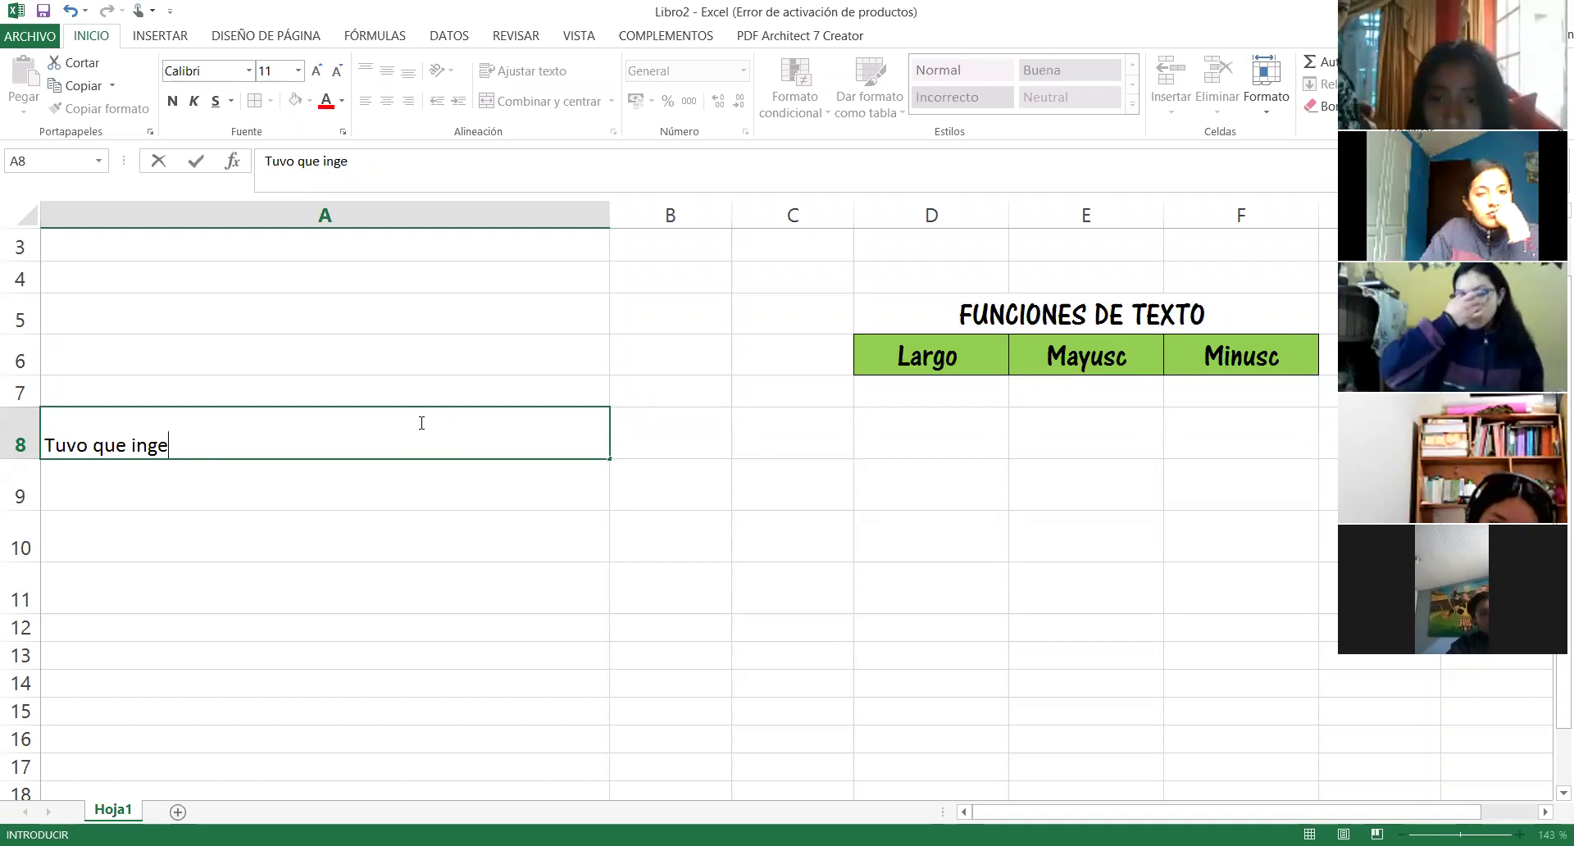
pyautogui.write('se y ')
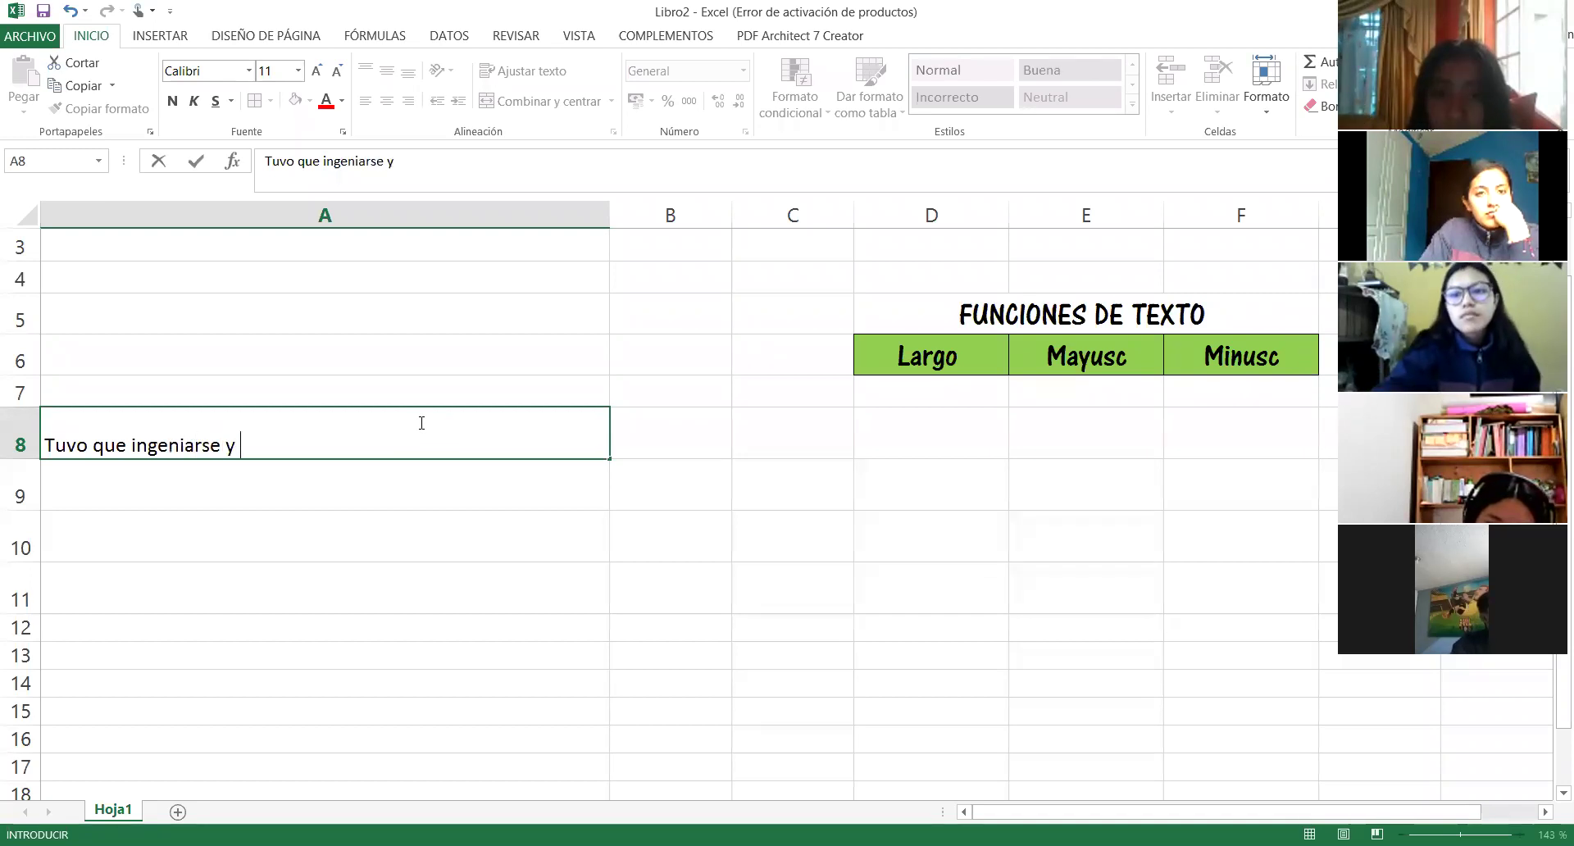
pyautogui.write('colgo lo')
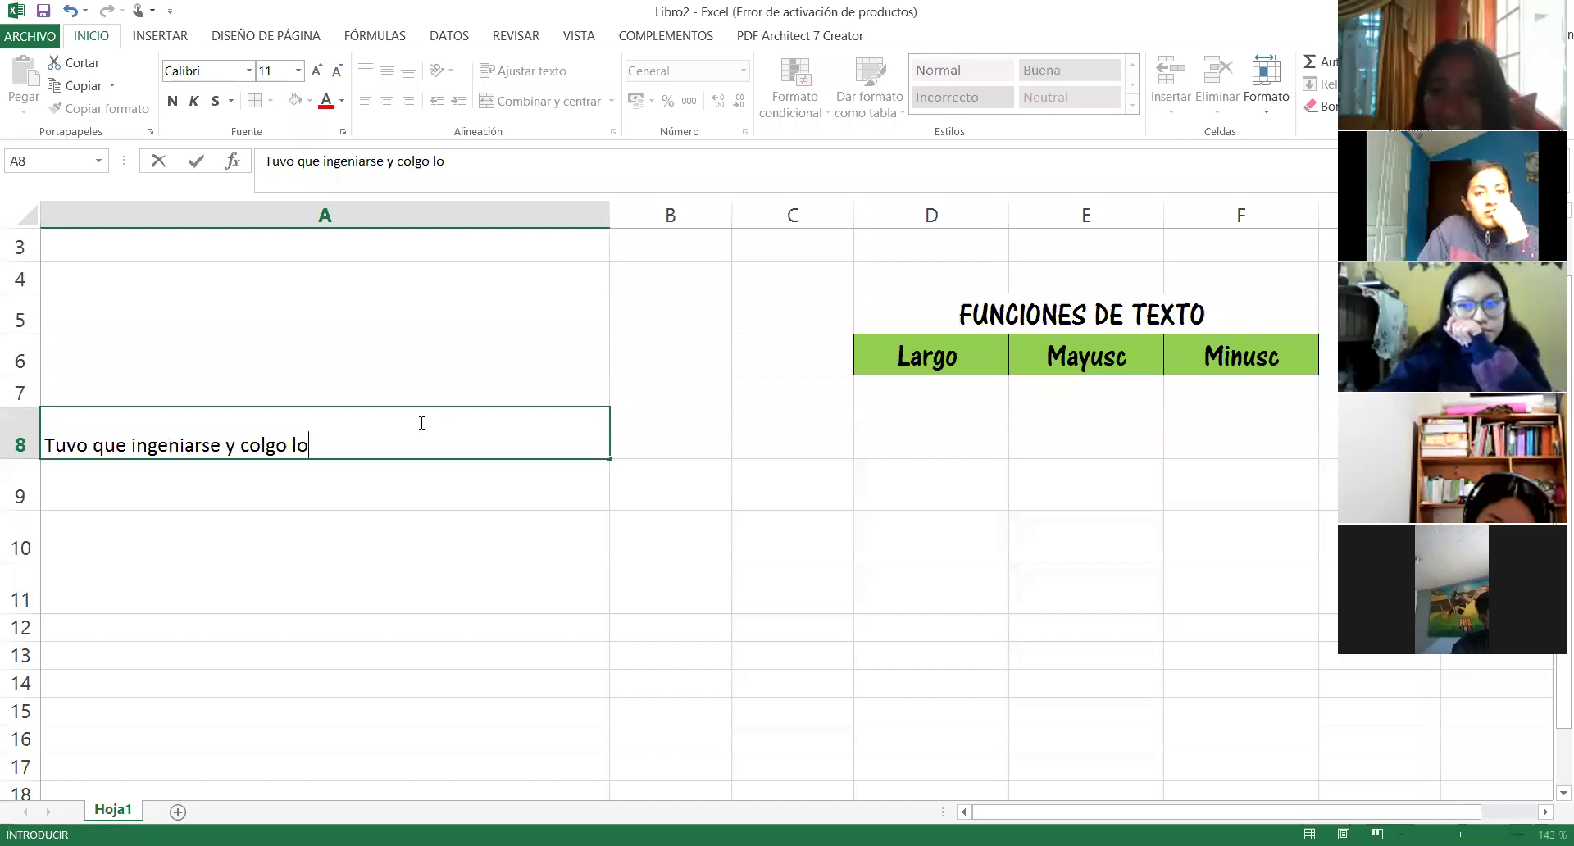
pyautogui.write('s cinco')
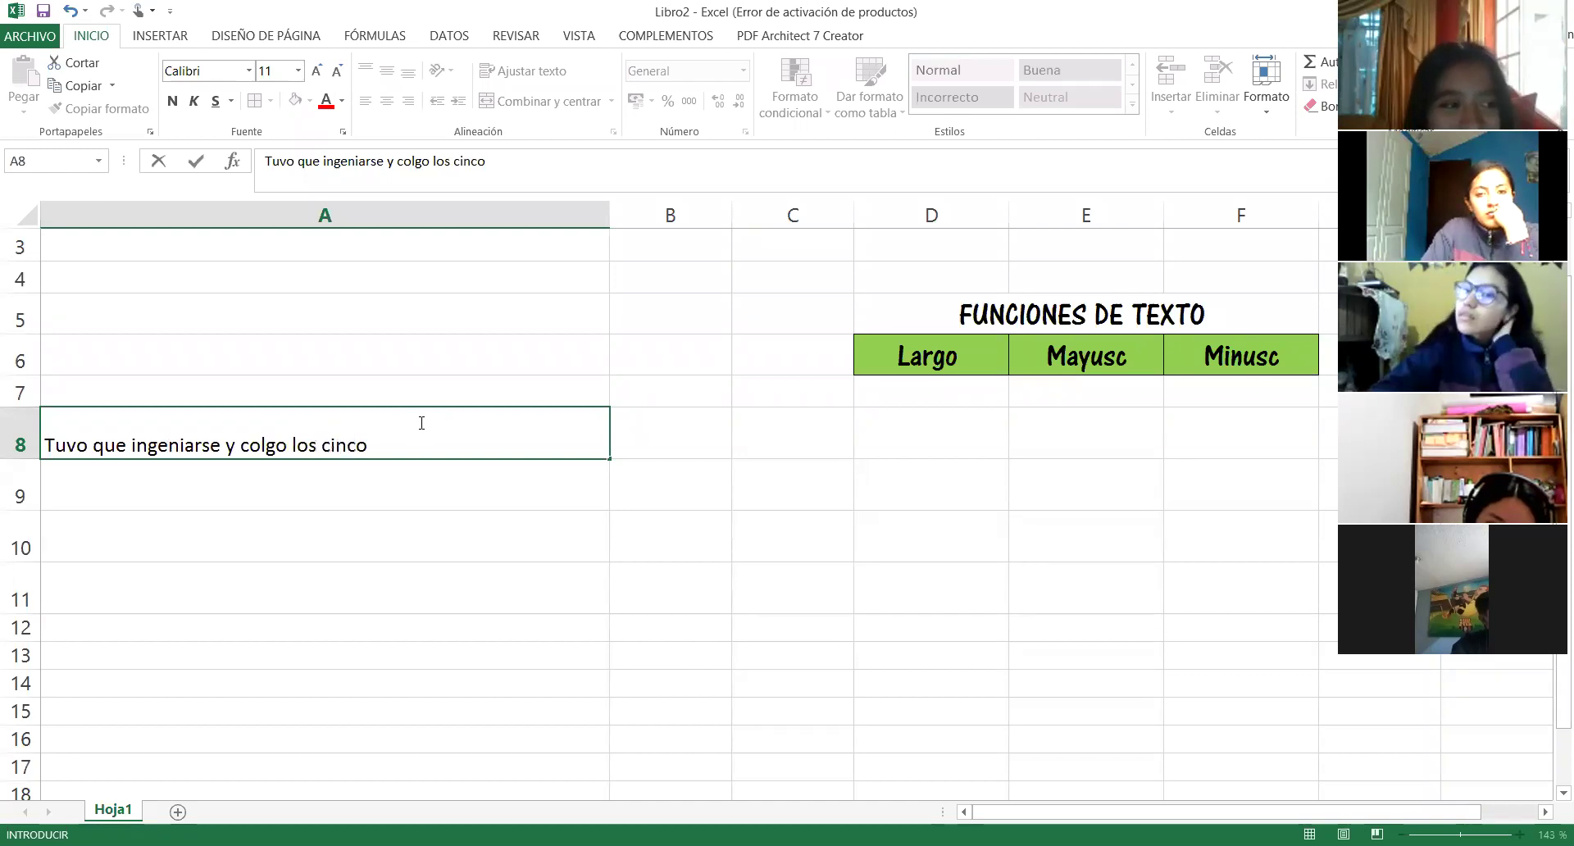
pyautogui.press('BackSpace')
pyautogui.press('BackSpace')
pyautogui.press('BackSpace')
pyautogui.press('BackSpace')
pyautogui.press('BackSpace')
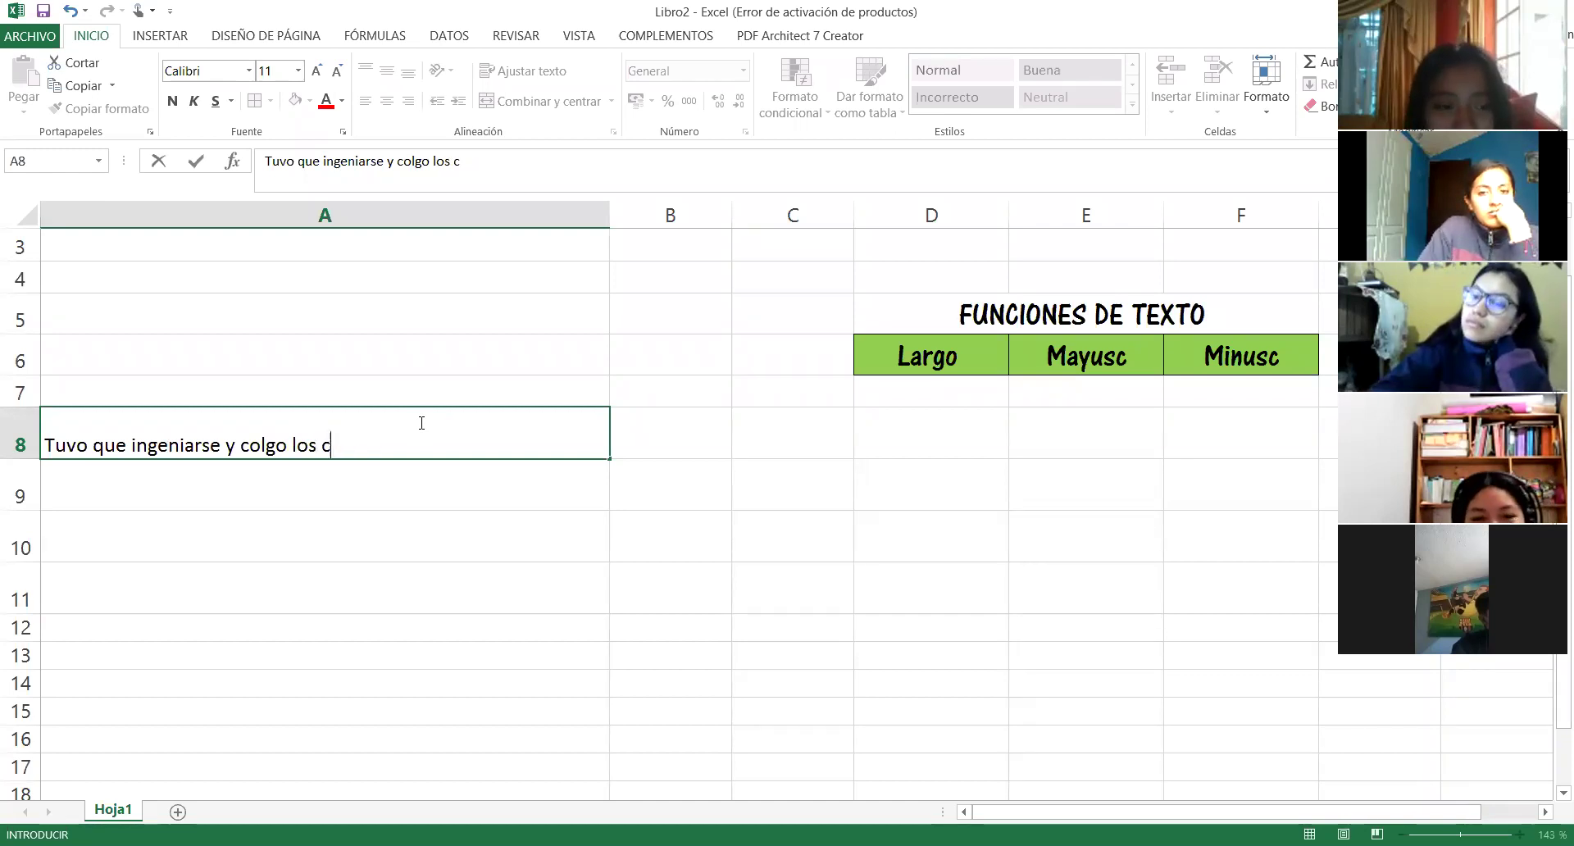
pyautogui.write('pan')
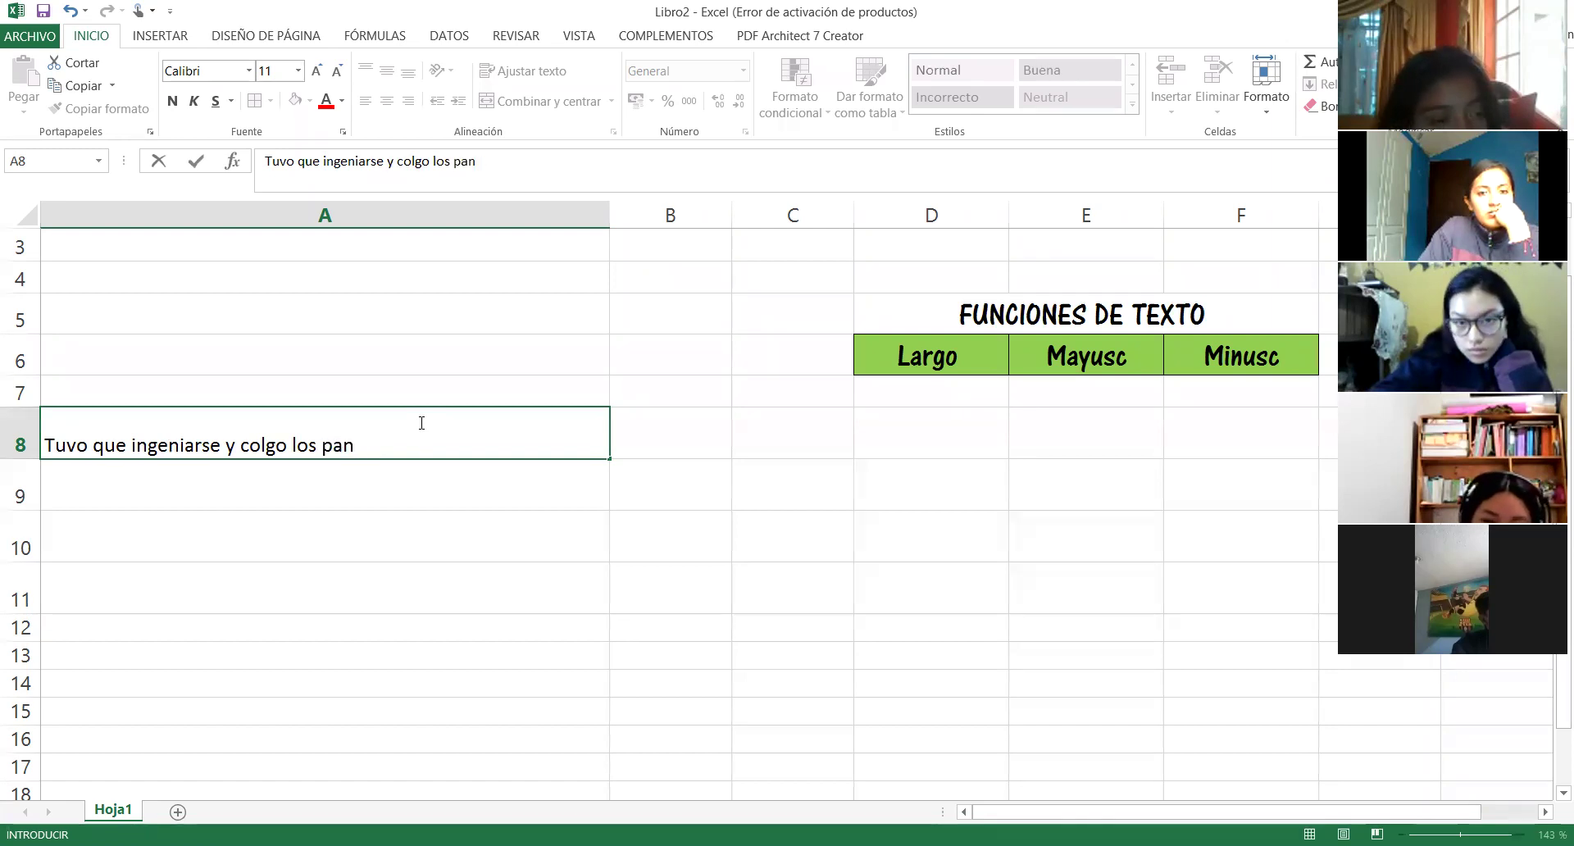
pyautogui.write('eles')
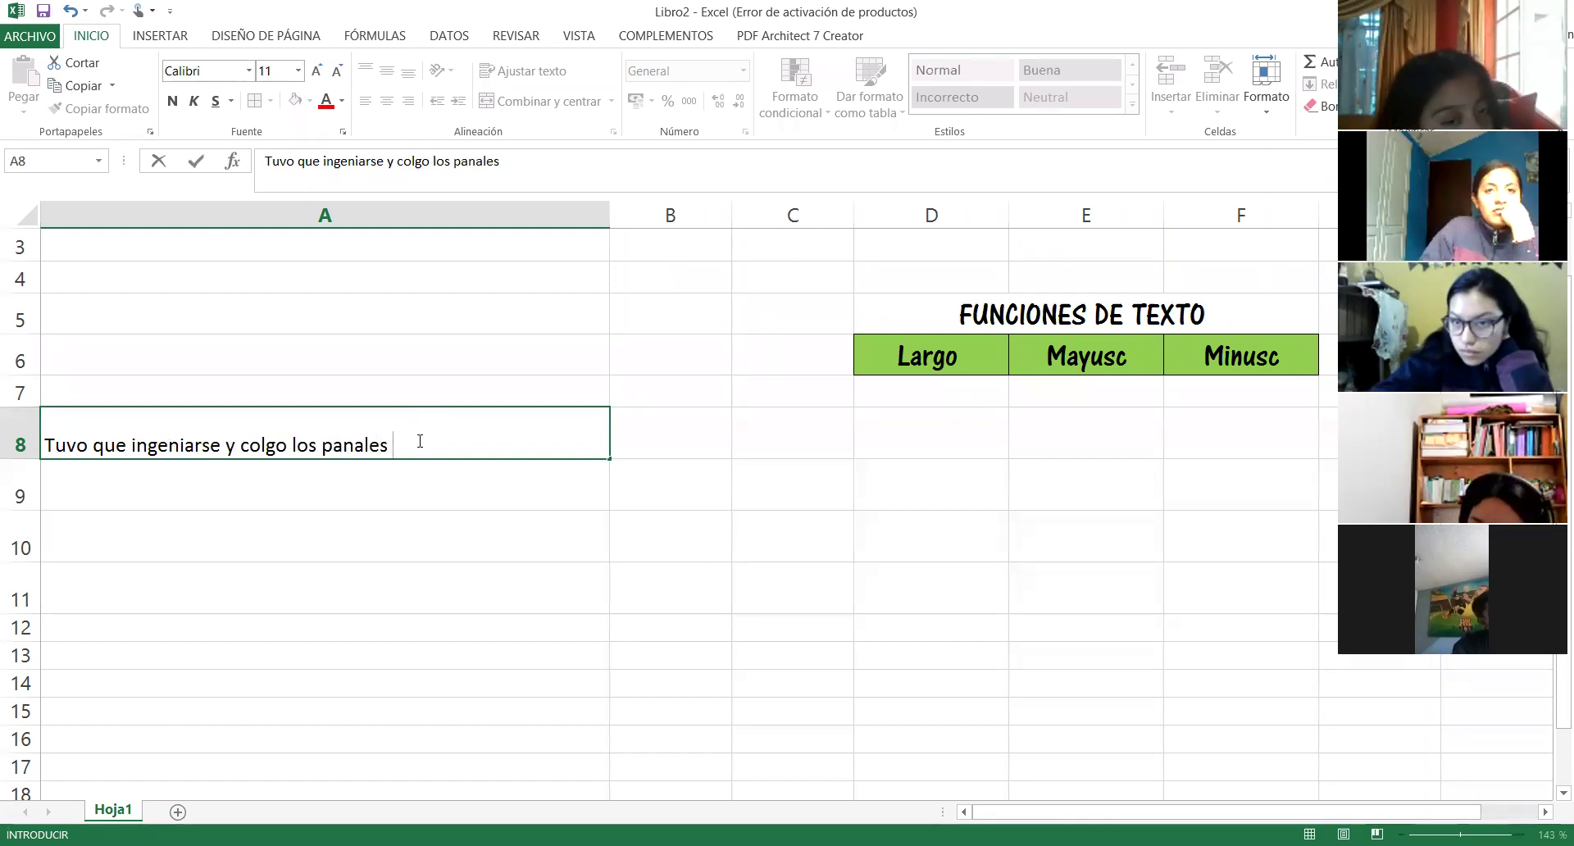
# Step: Enter "En ese mommento de desesperacion penso que le dio paralisis y no lo encontrarian" in cell A9
pyautogui.click(412, 478)
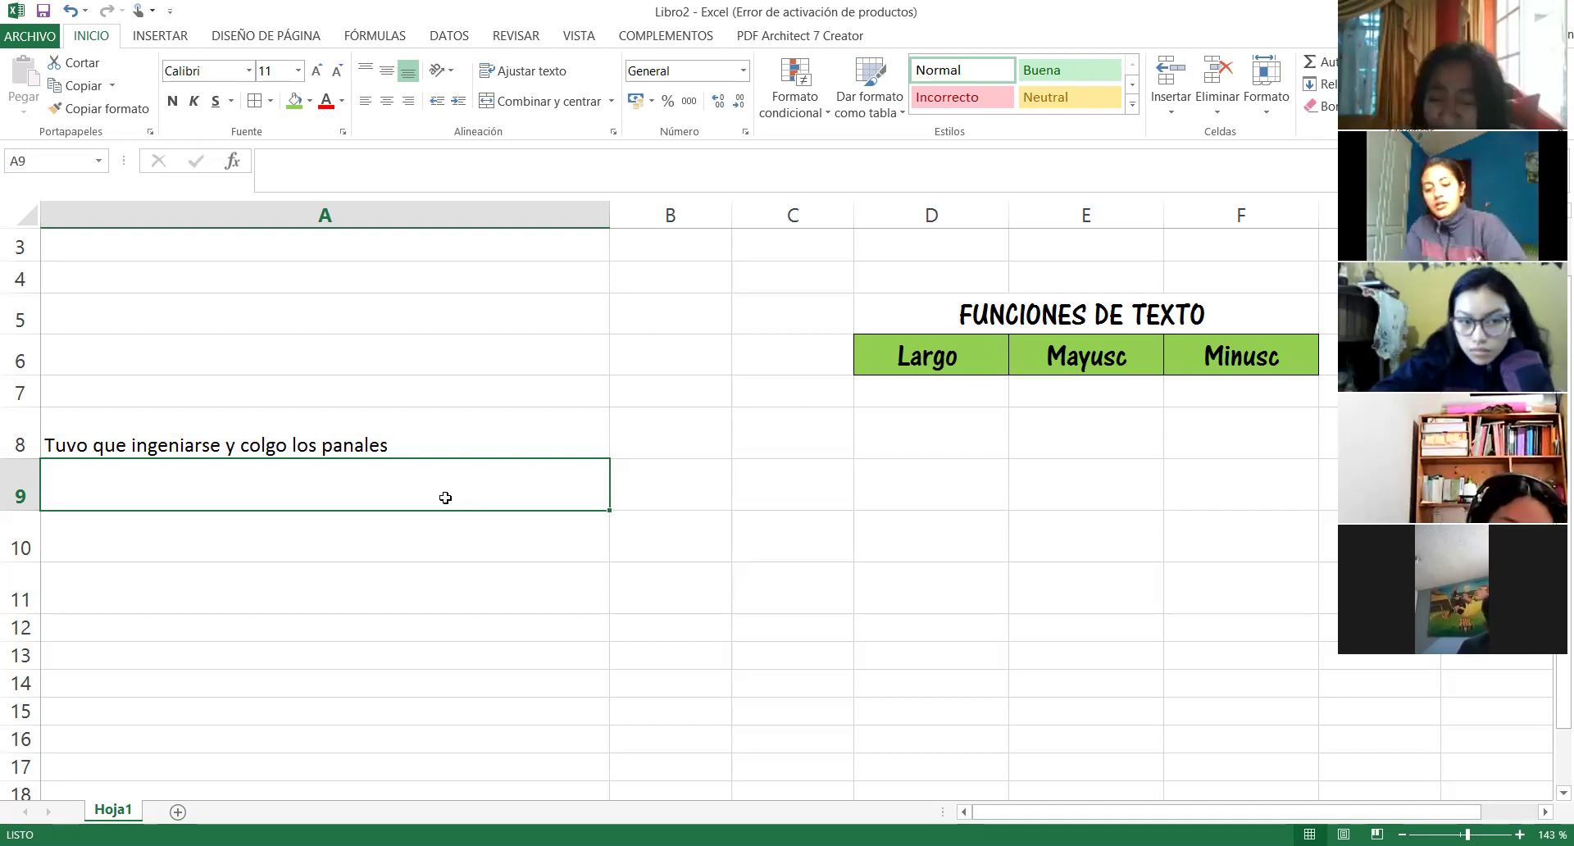
pyautogui.write('En ese mometo')
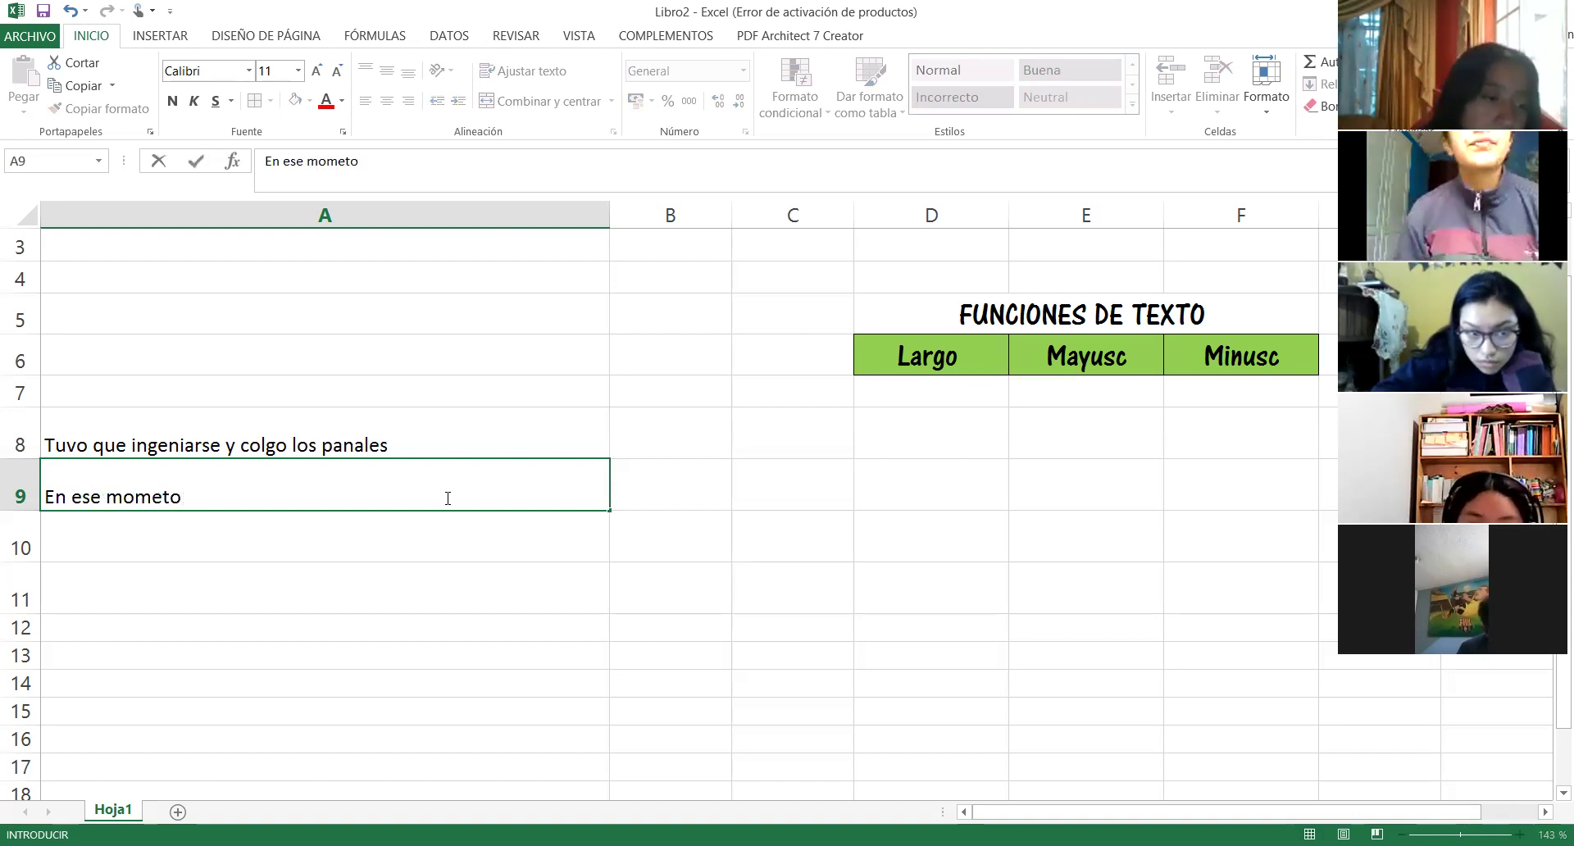
pyautogui.press('BackSpace')
pyautogui.press('BackSpace')
pyautogui.press('BackSpace')
pyautogui.write('mento de dese')
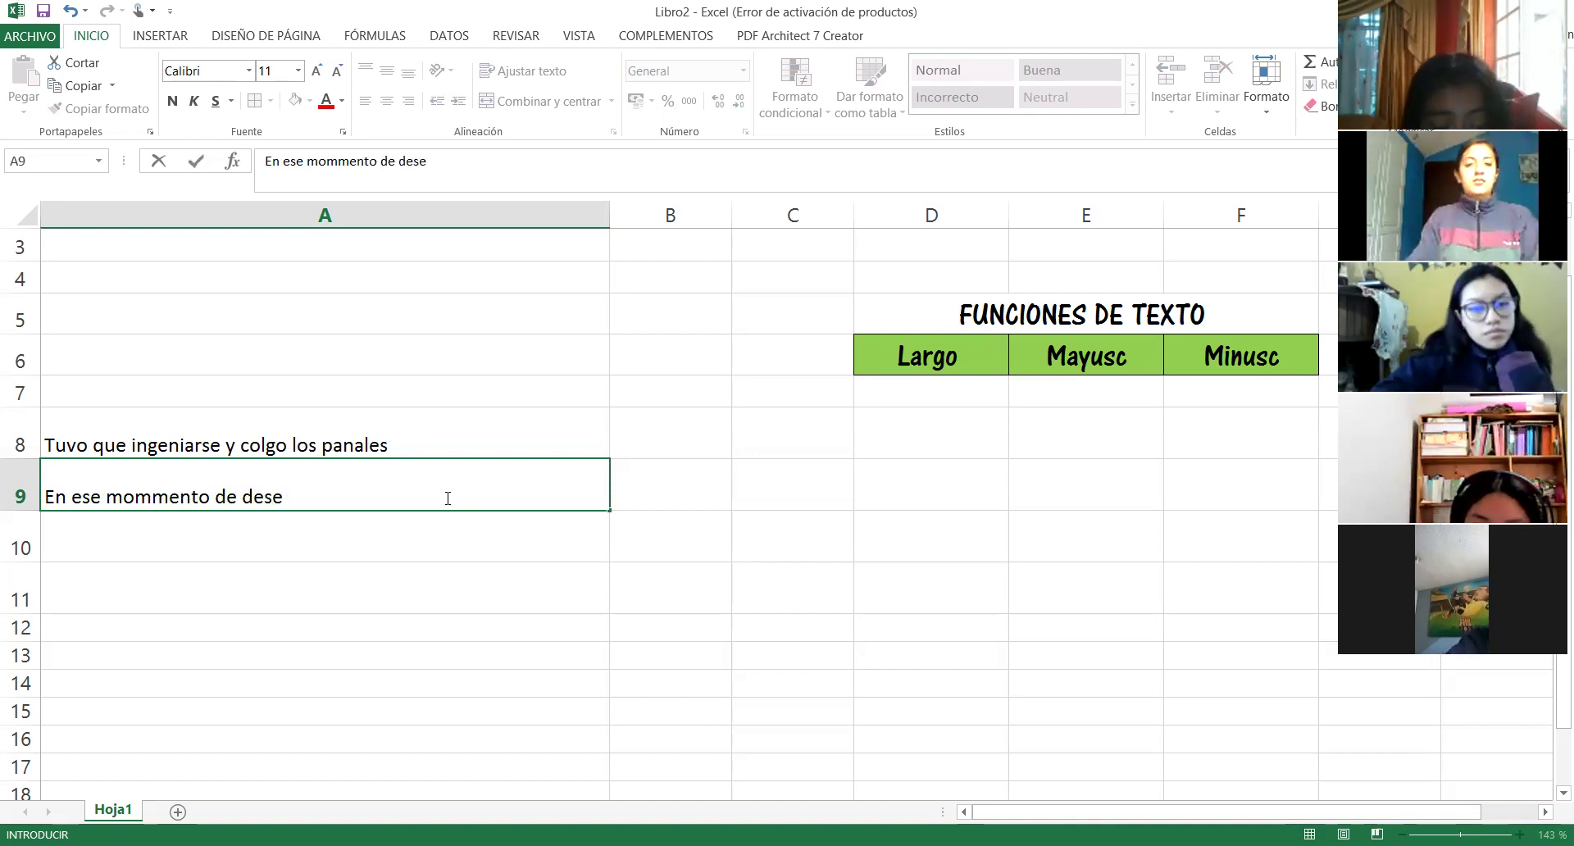
pyautogui.write('speracion ')
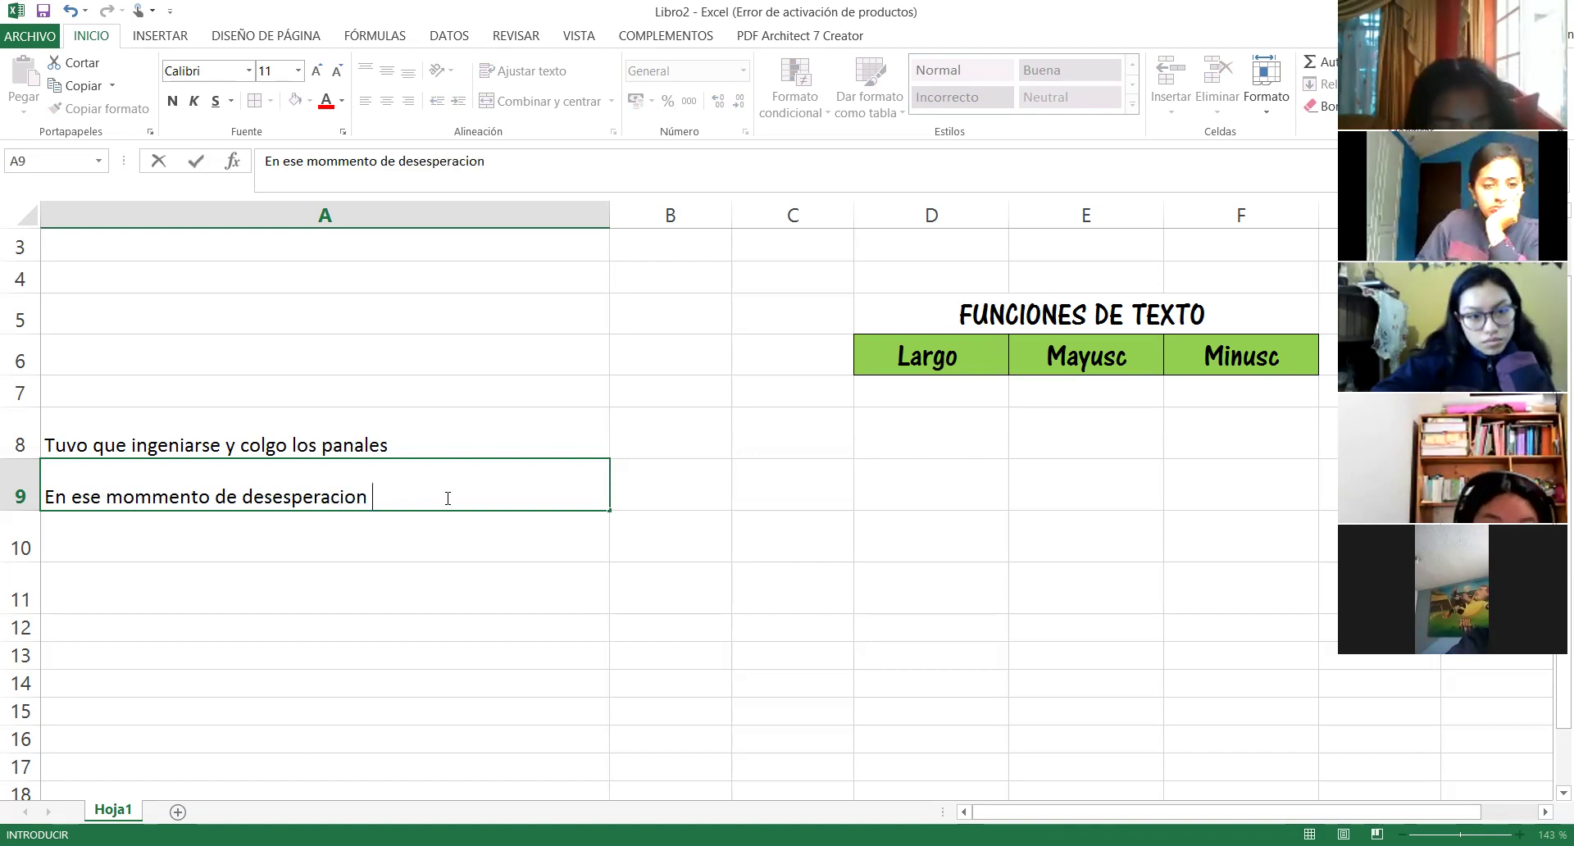
pyautogui.write('pe')
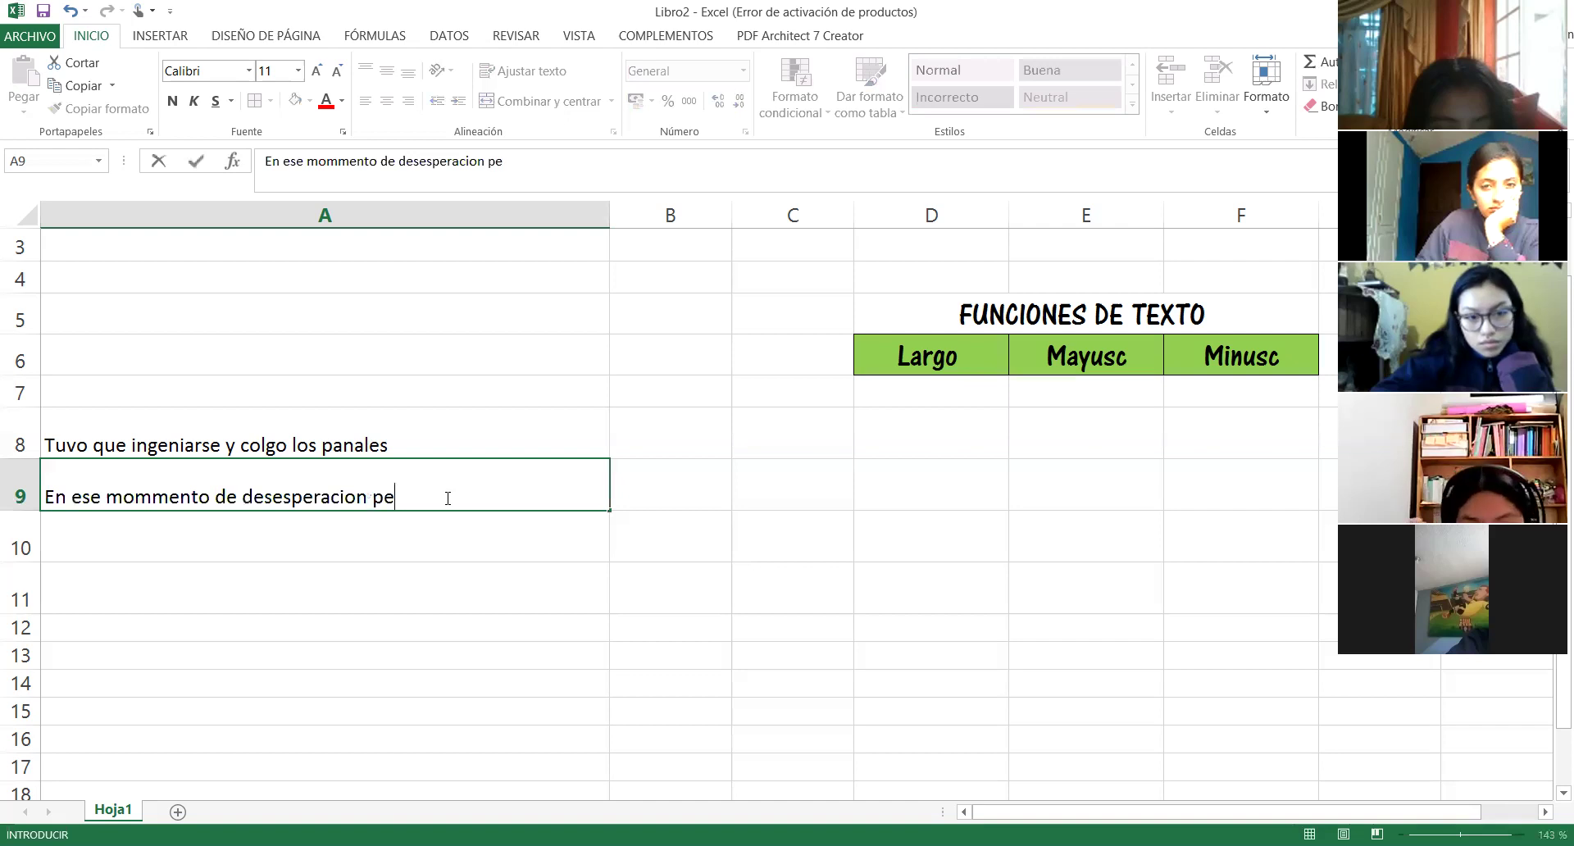
pyautogui.write('nso que le dio')
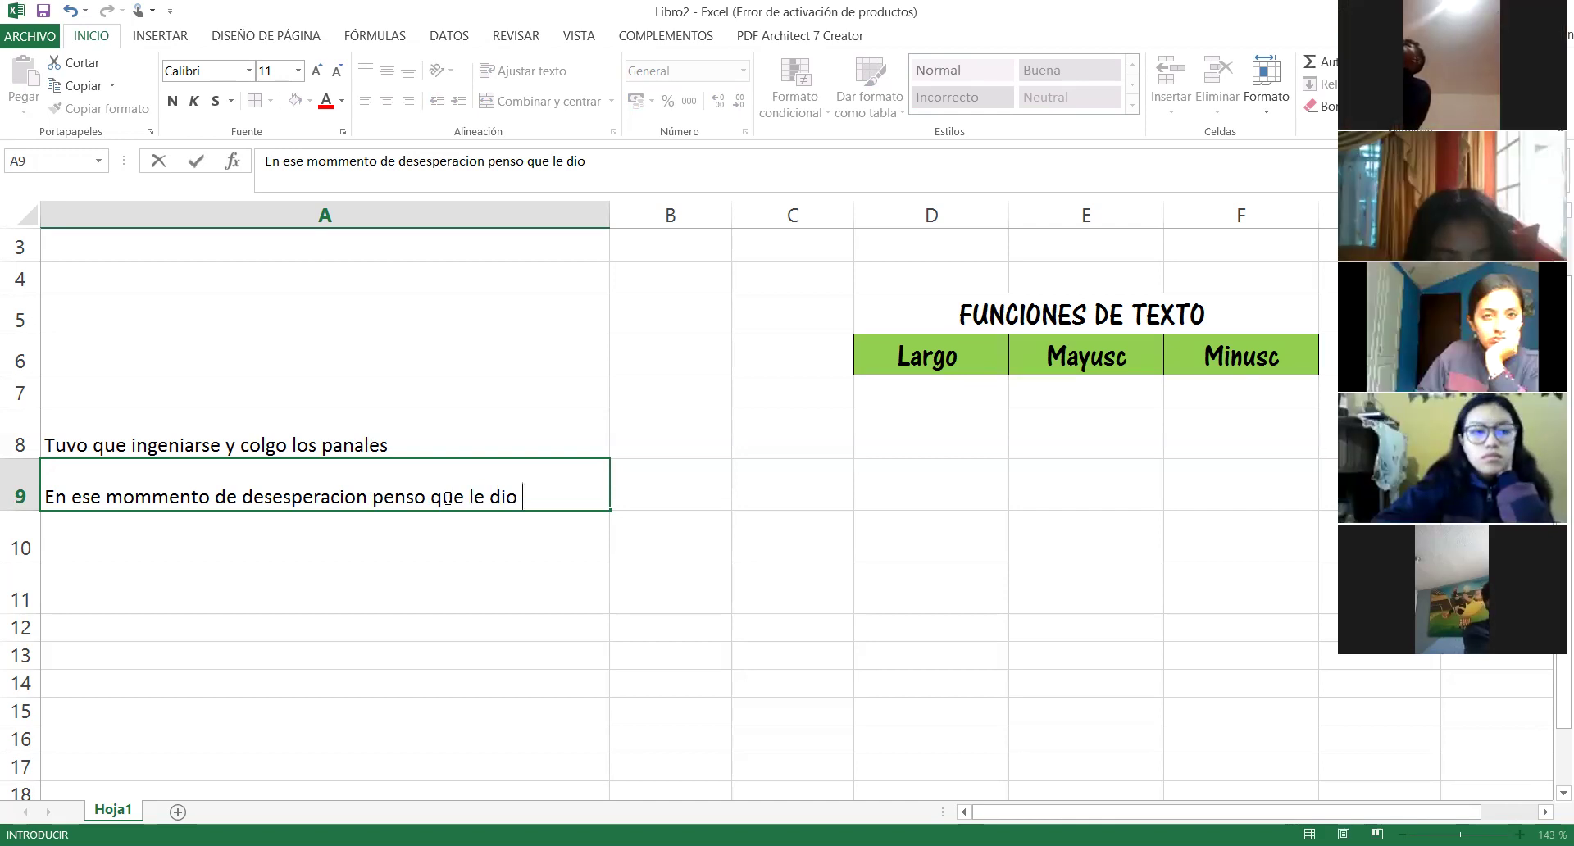
pyautogui.write('paralisis')
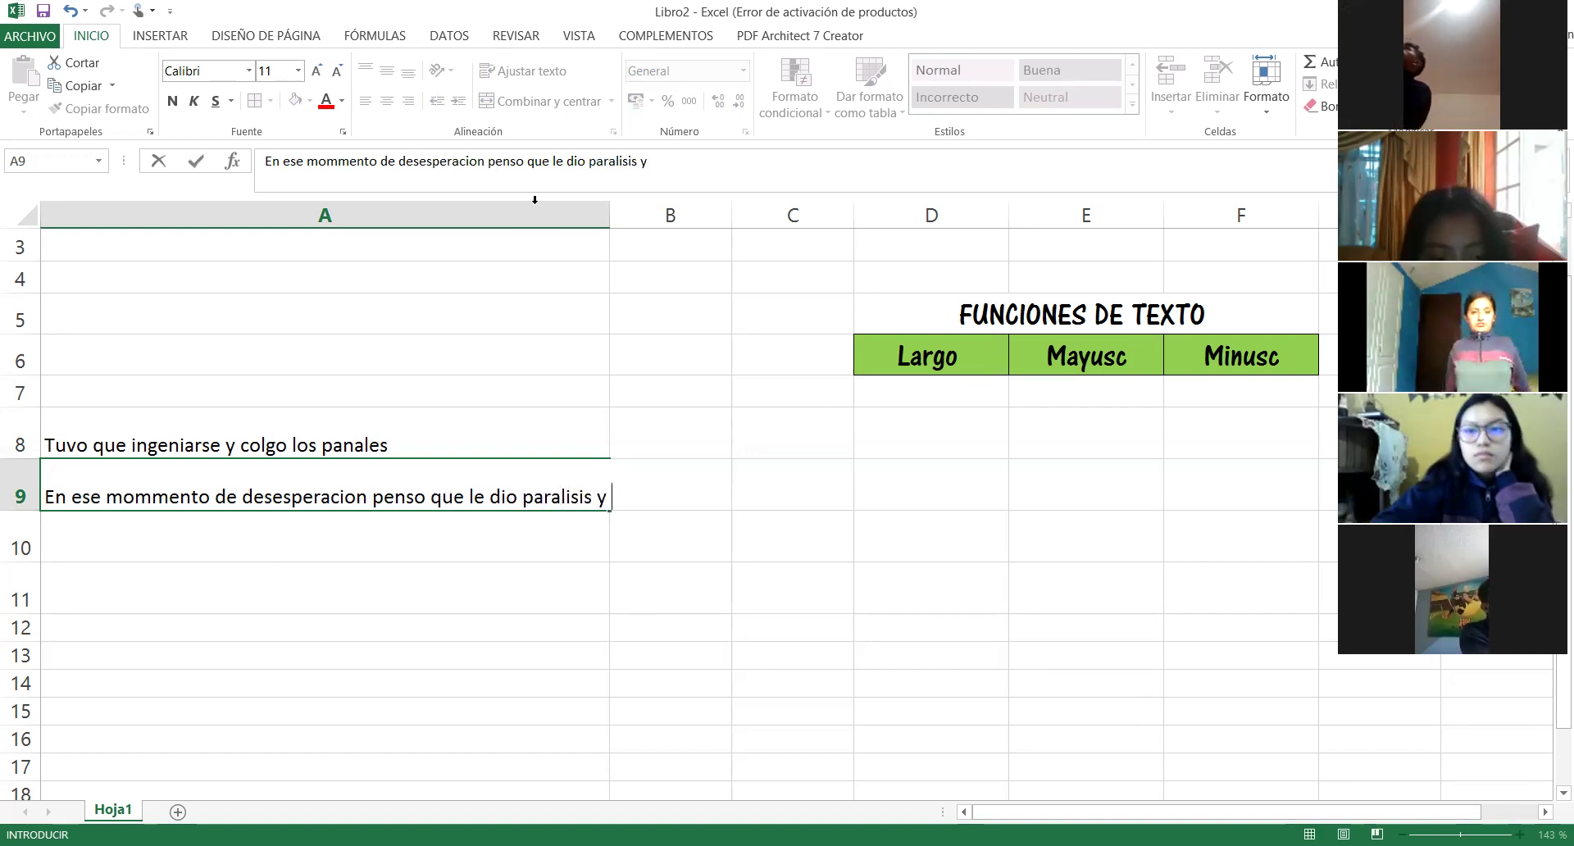
pyautogui.write('y no lo encontrarian')
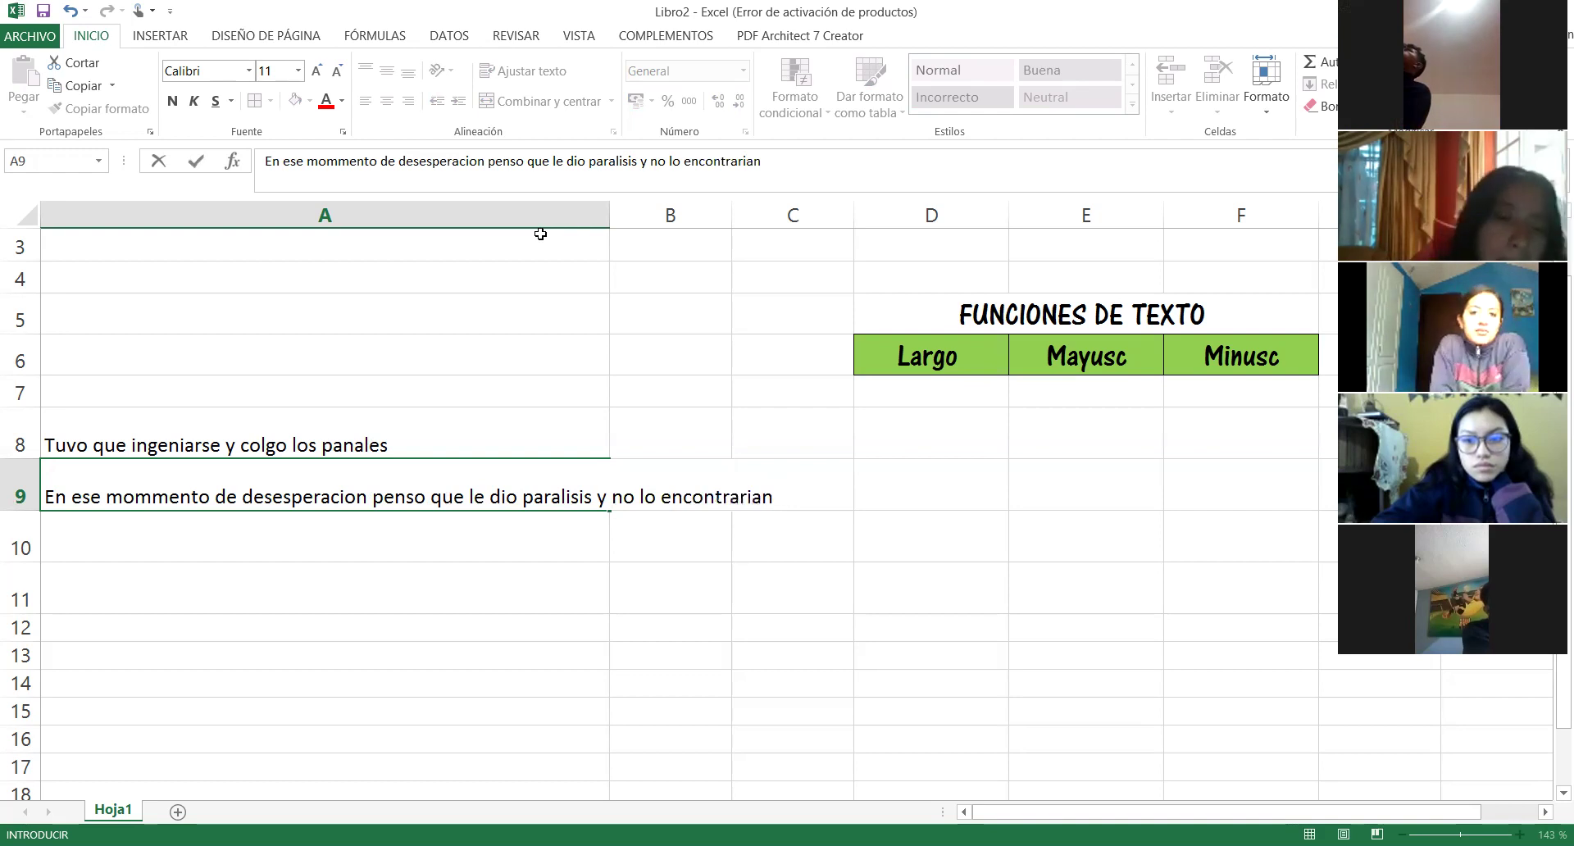
pyautogui.press('Return')
pyautogui.press('Return')
pyautogui.press('Up')
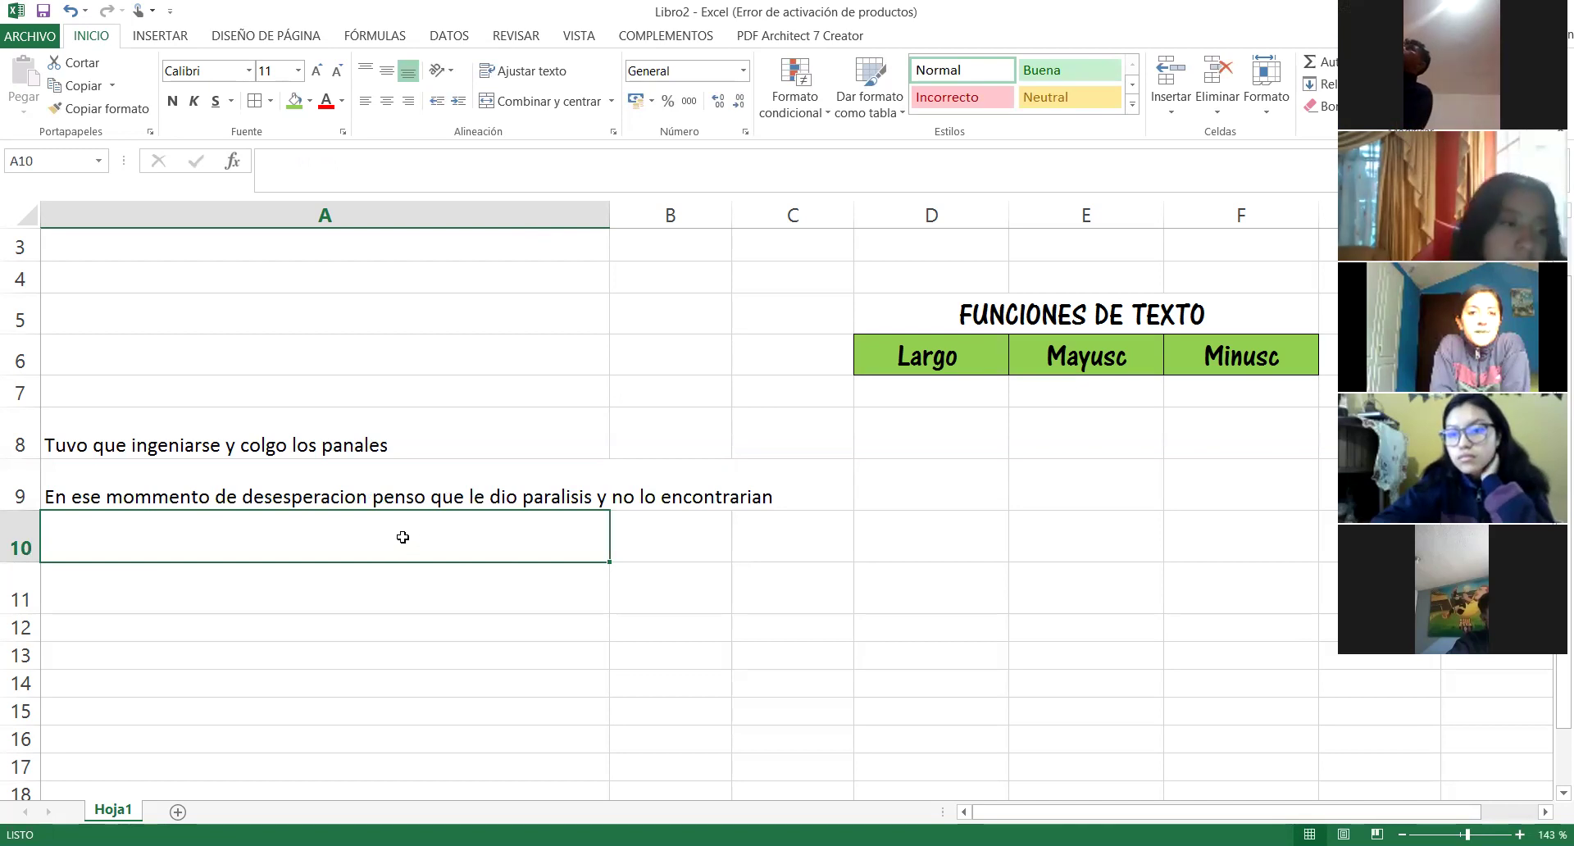
# Step: Correct the spelling of "mommento" to "momento" in the sentence in cell A9
pyautogui.click(148, 494)
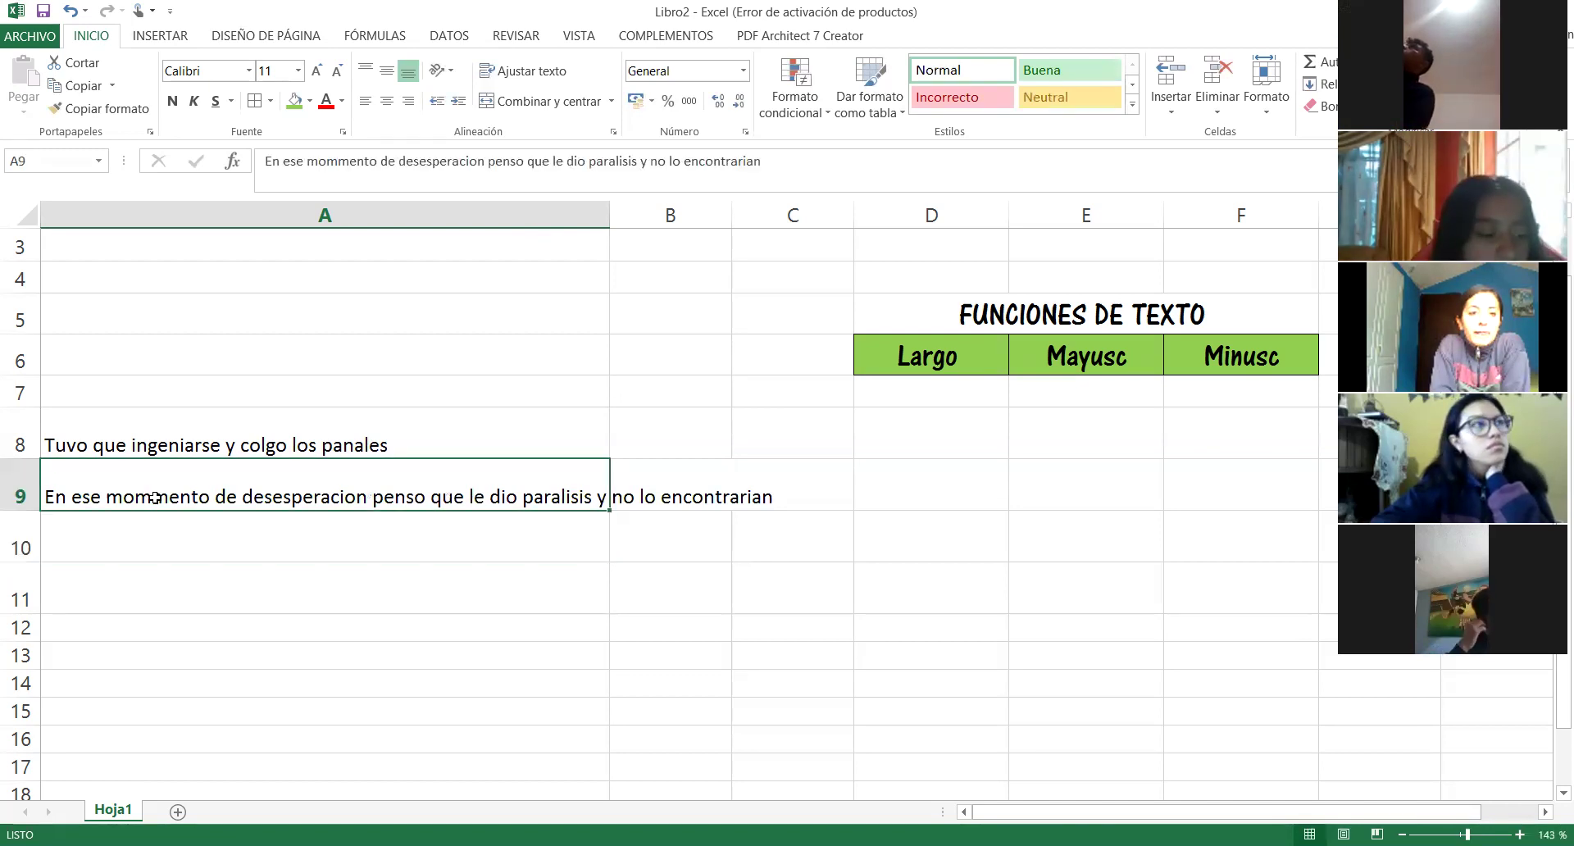
pyautogui.click(340, 161)
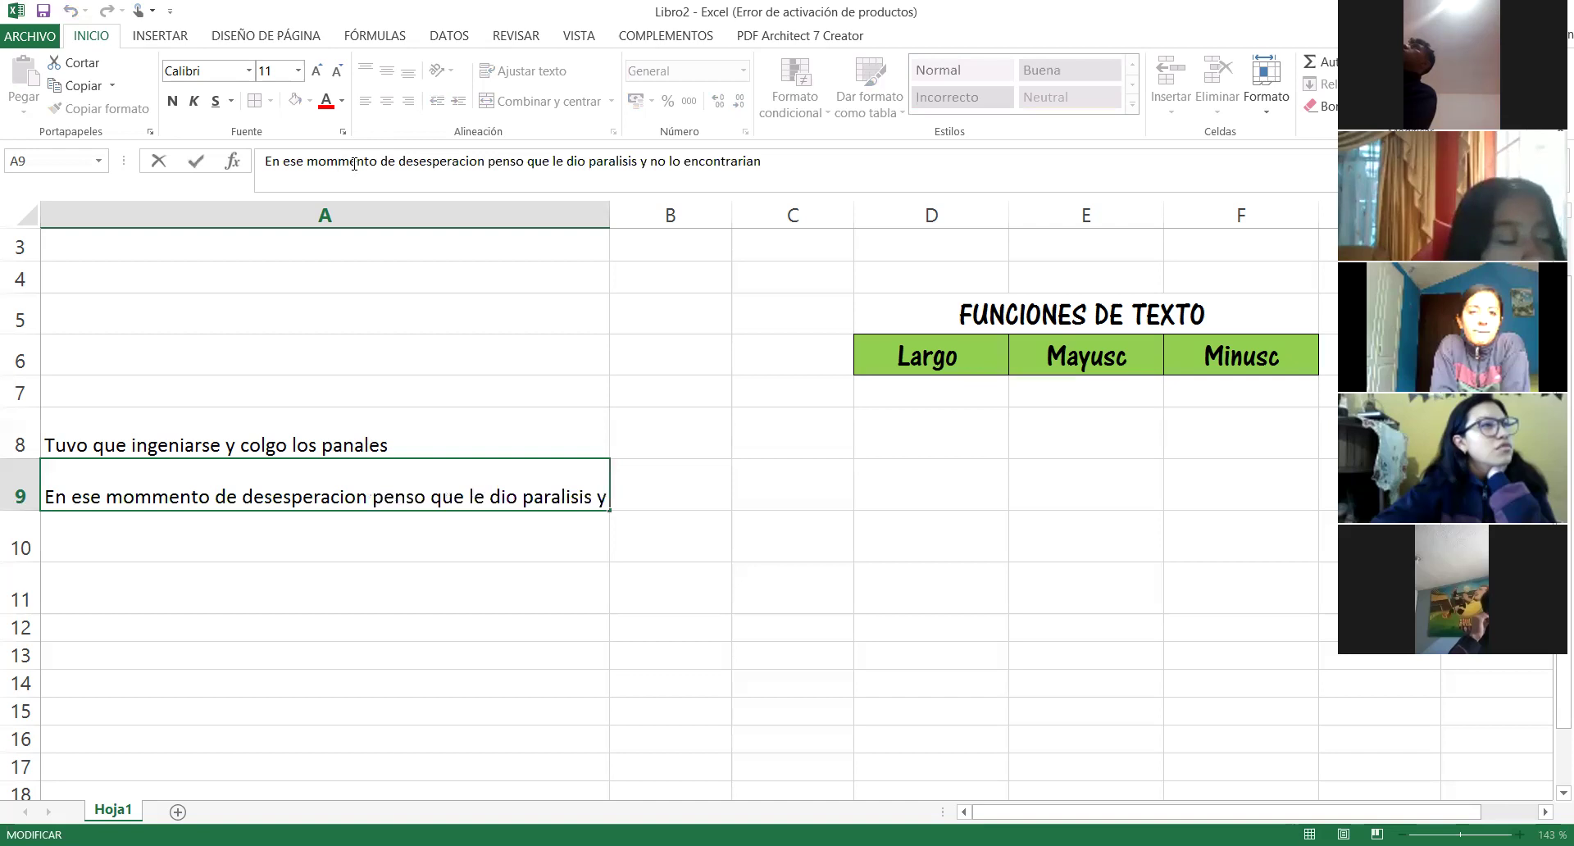
pyautogui.press('Delete')
# Step: Enter "Se sentia mal pero en el ultimo suspiro se dio cuenta que eran hormigas negras carniboras" in cell A10
pyautogui.click(171, 539)
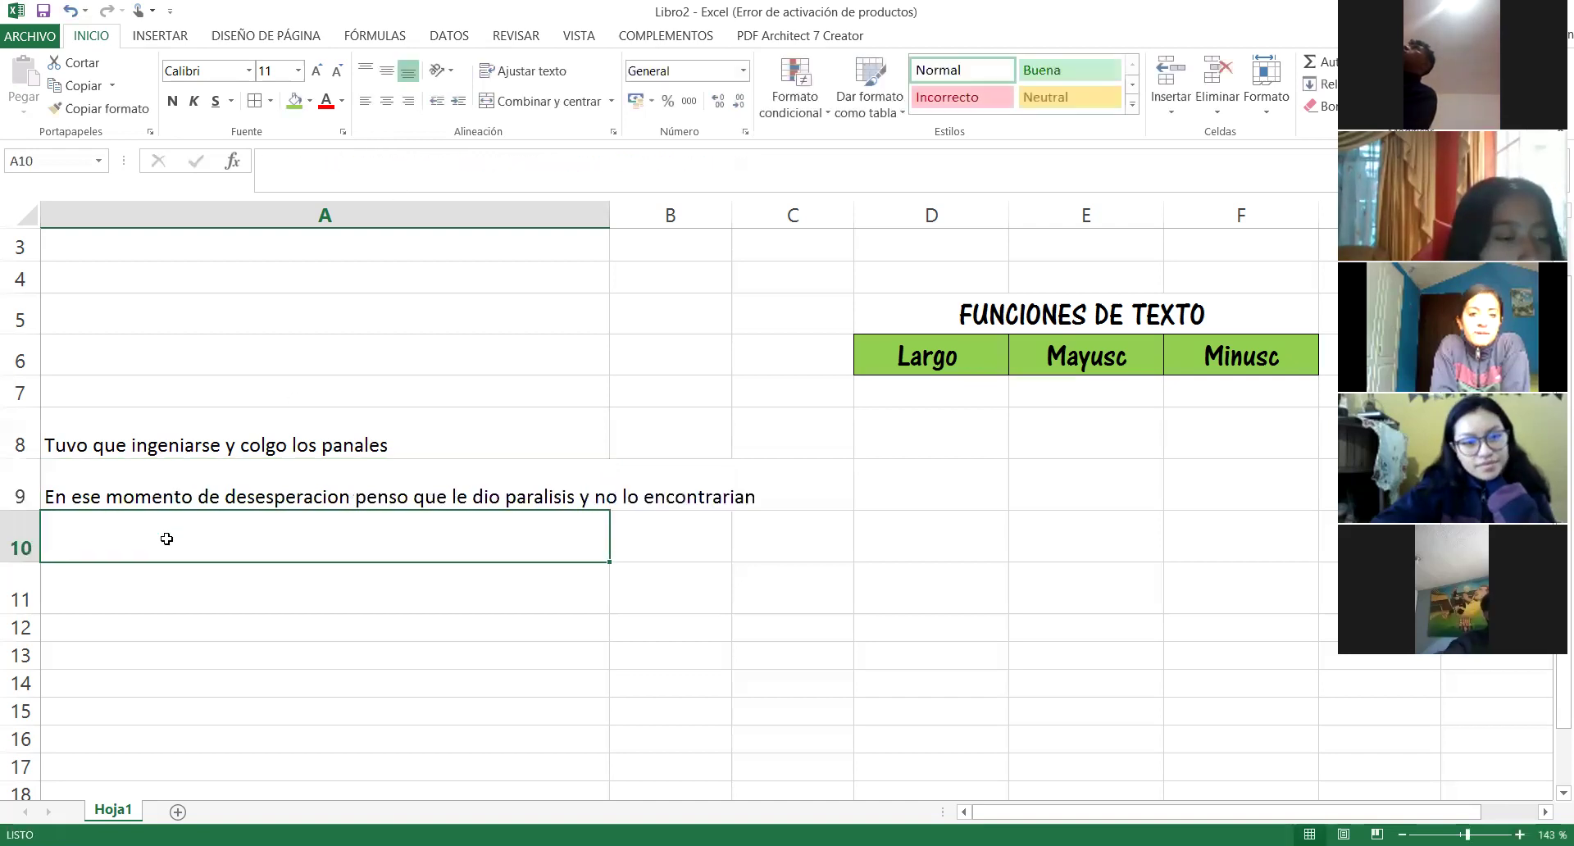
pyautogui.write('Se ')
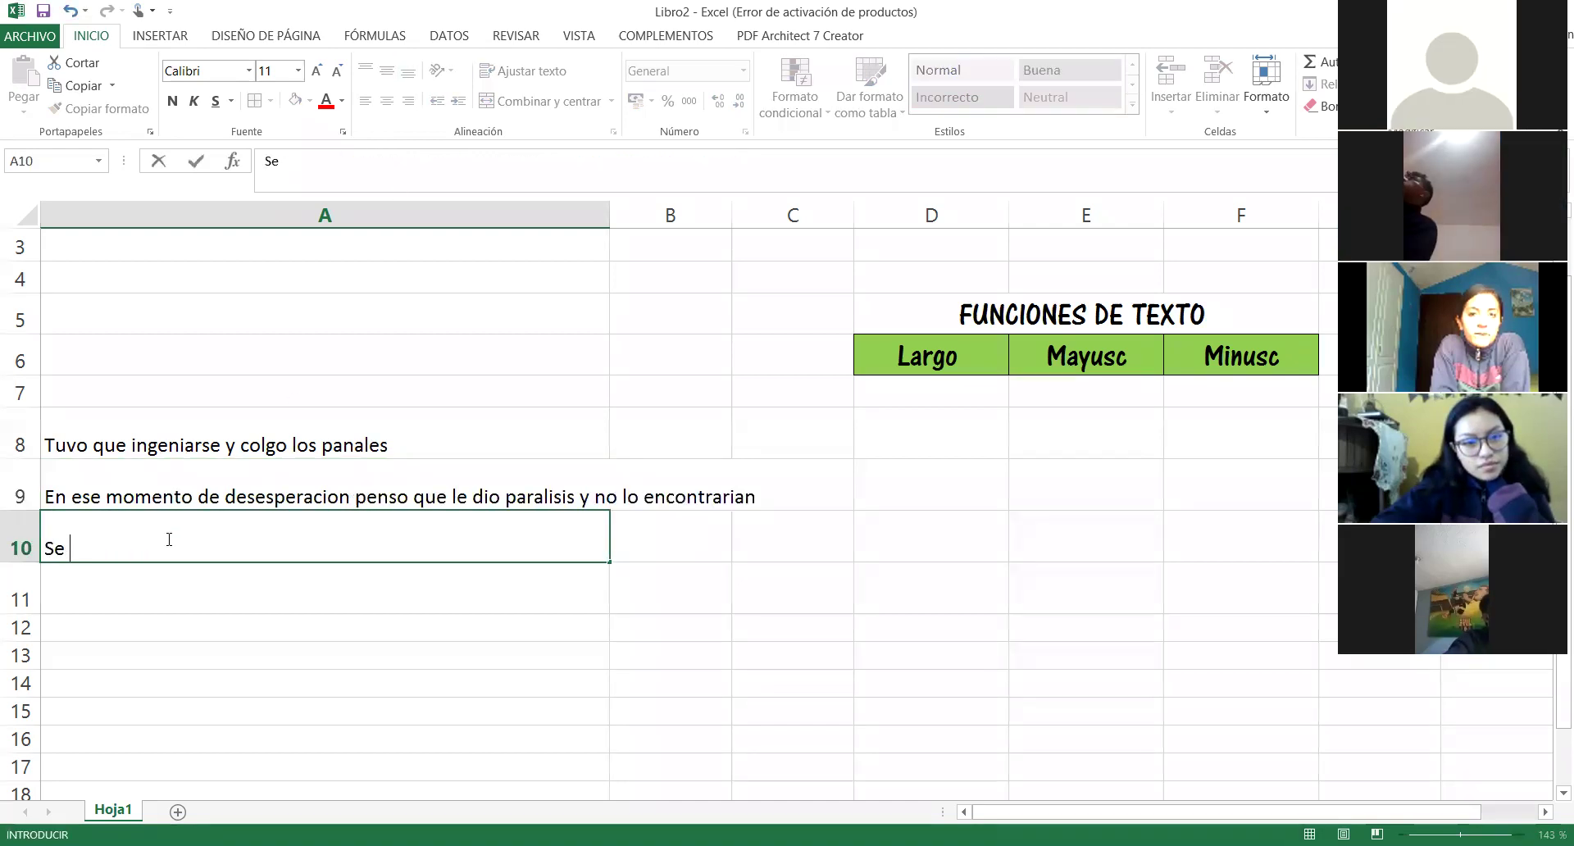
pyautogui.write('eentia ma')
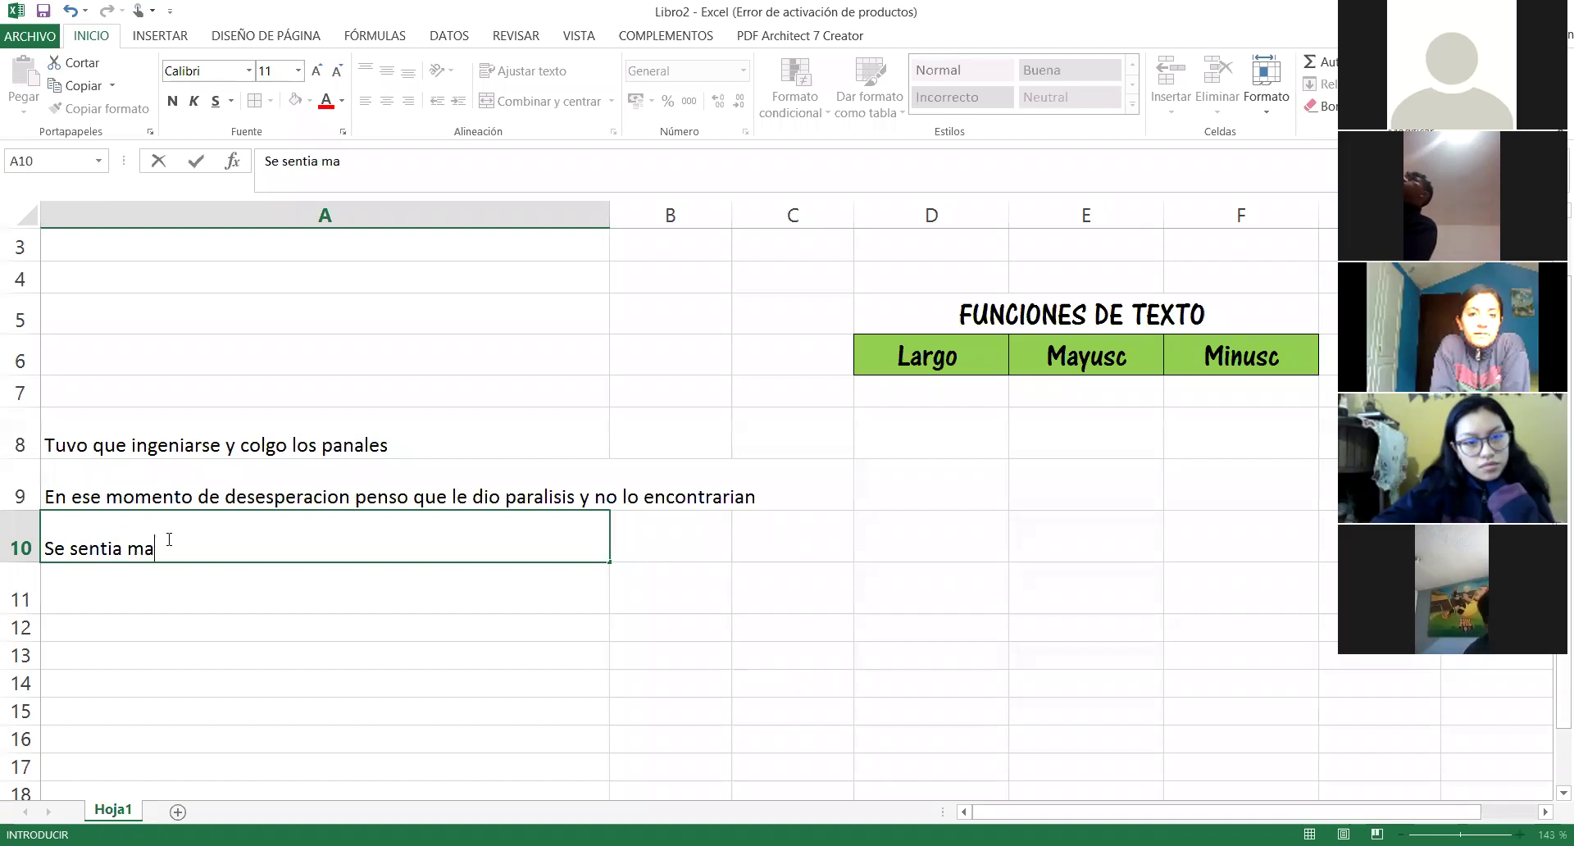
pyautogui.write('l pero en ')
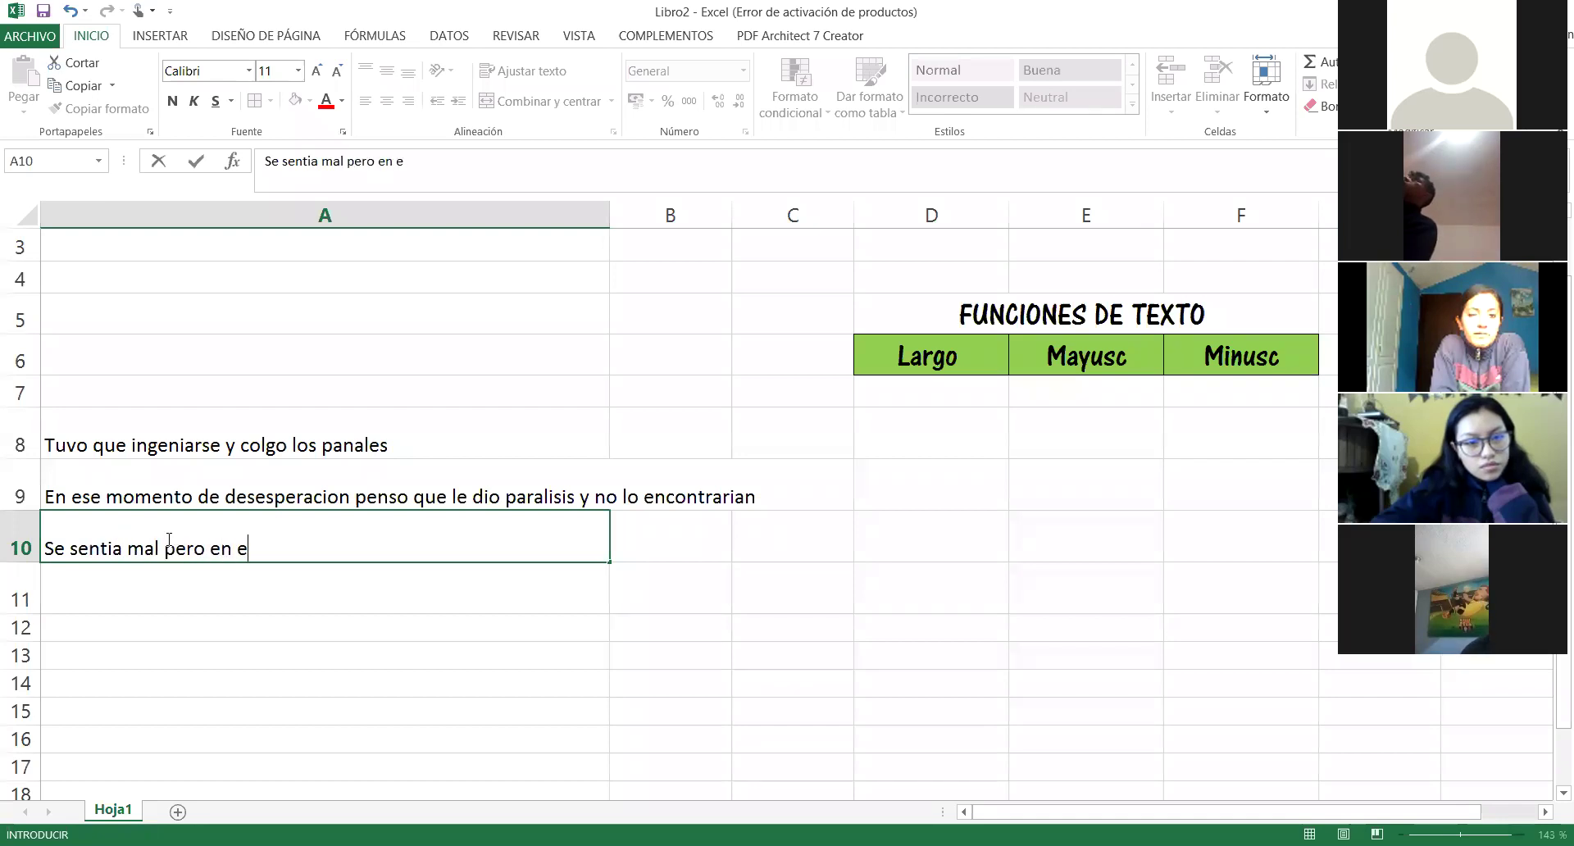
pyautogui.write('el ultimo sus')
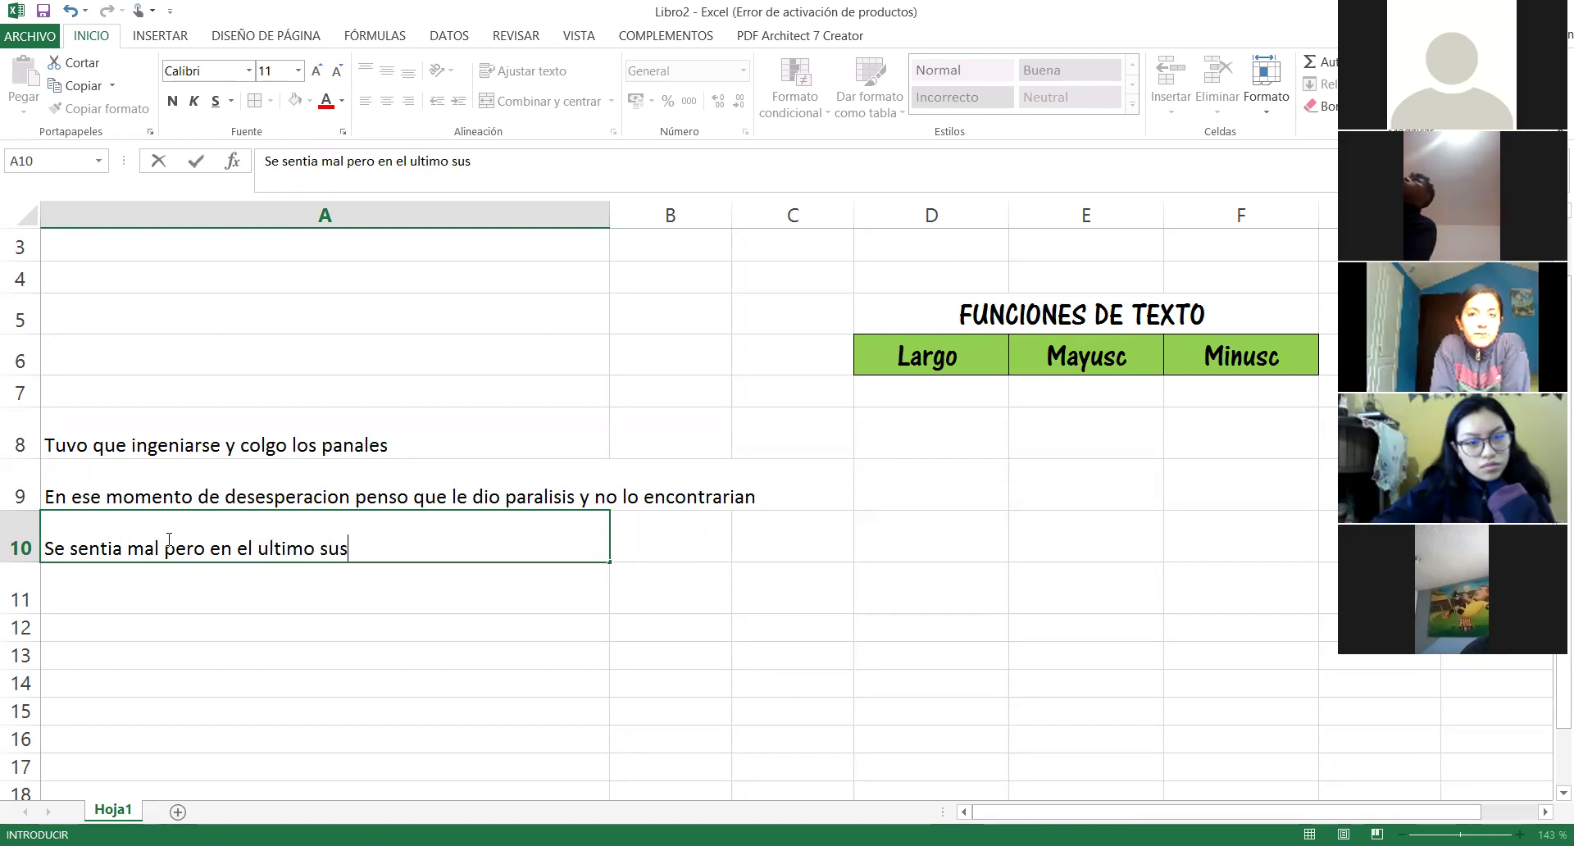
pyautogui.write('piro se dio cuen')
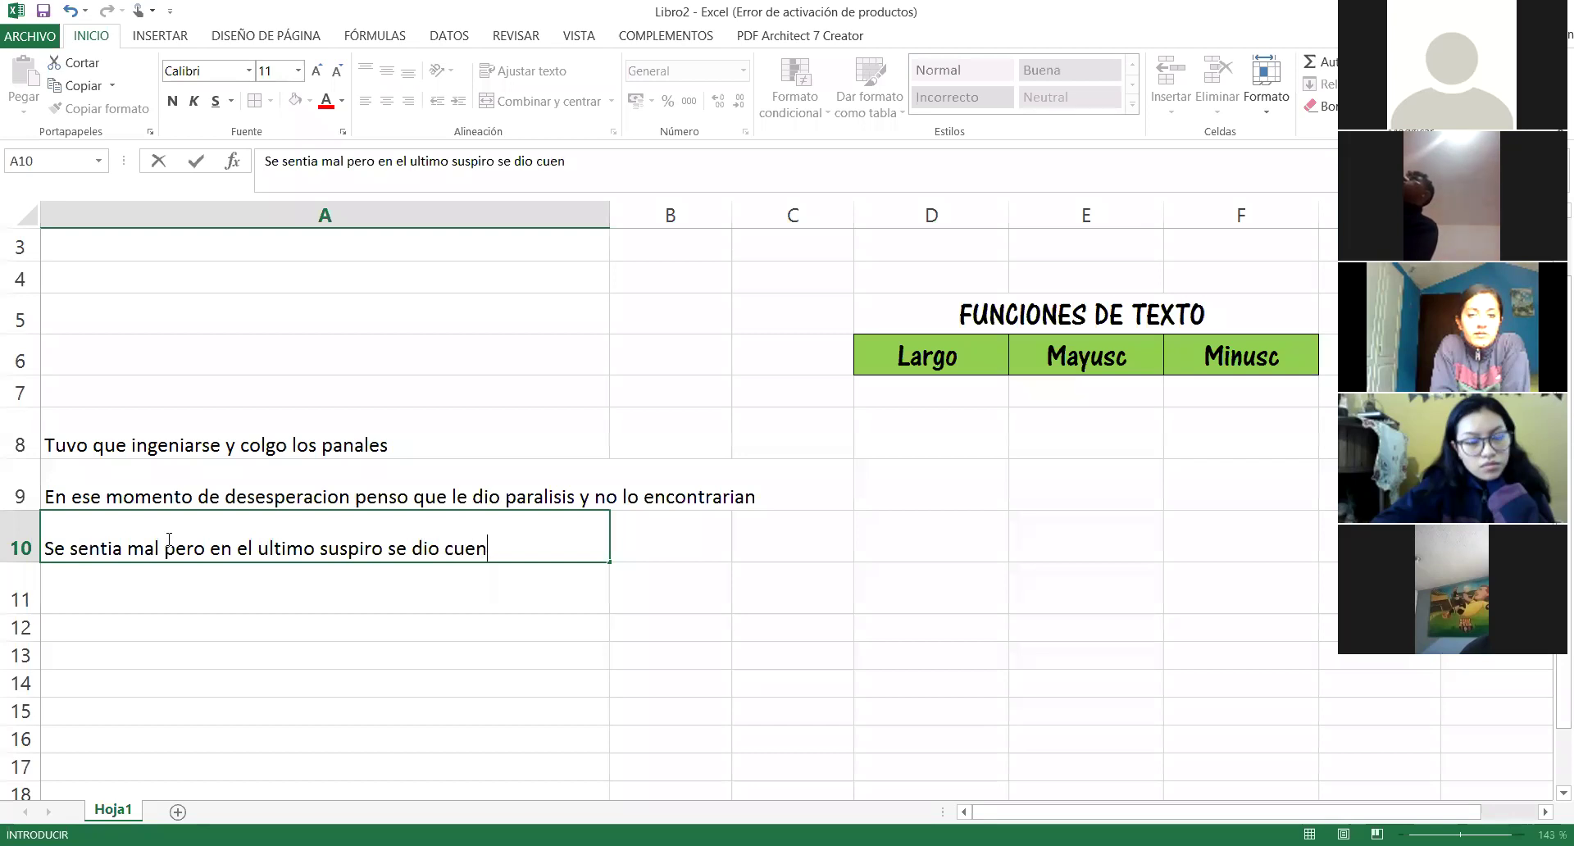
pyautogui.write('ta que e')
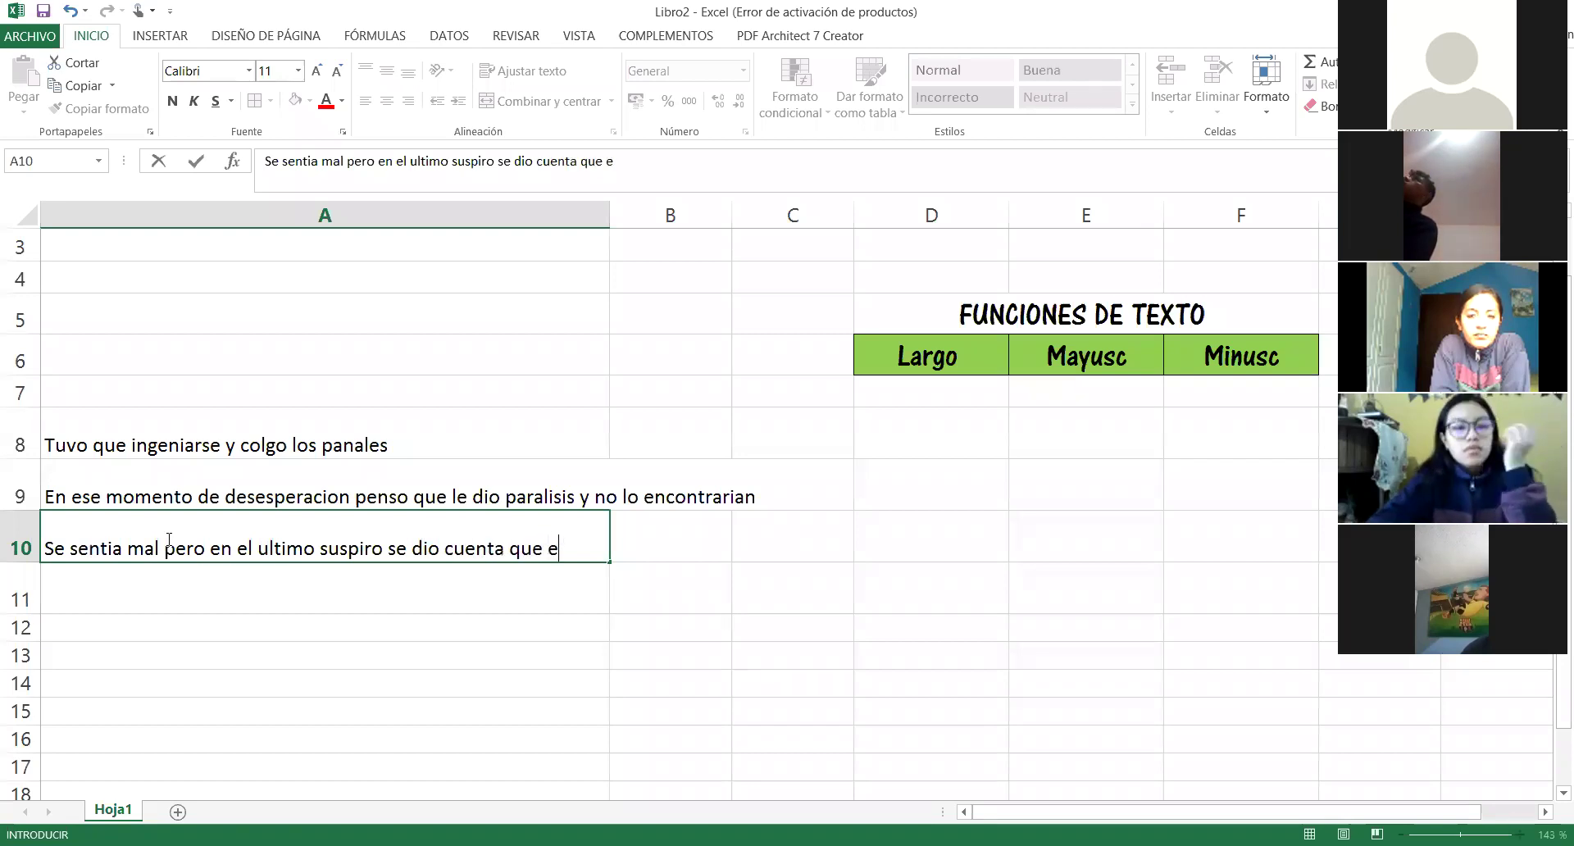
pyautogui.write('ran hor')
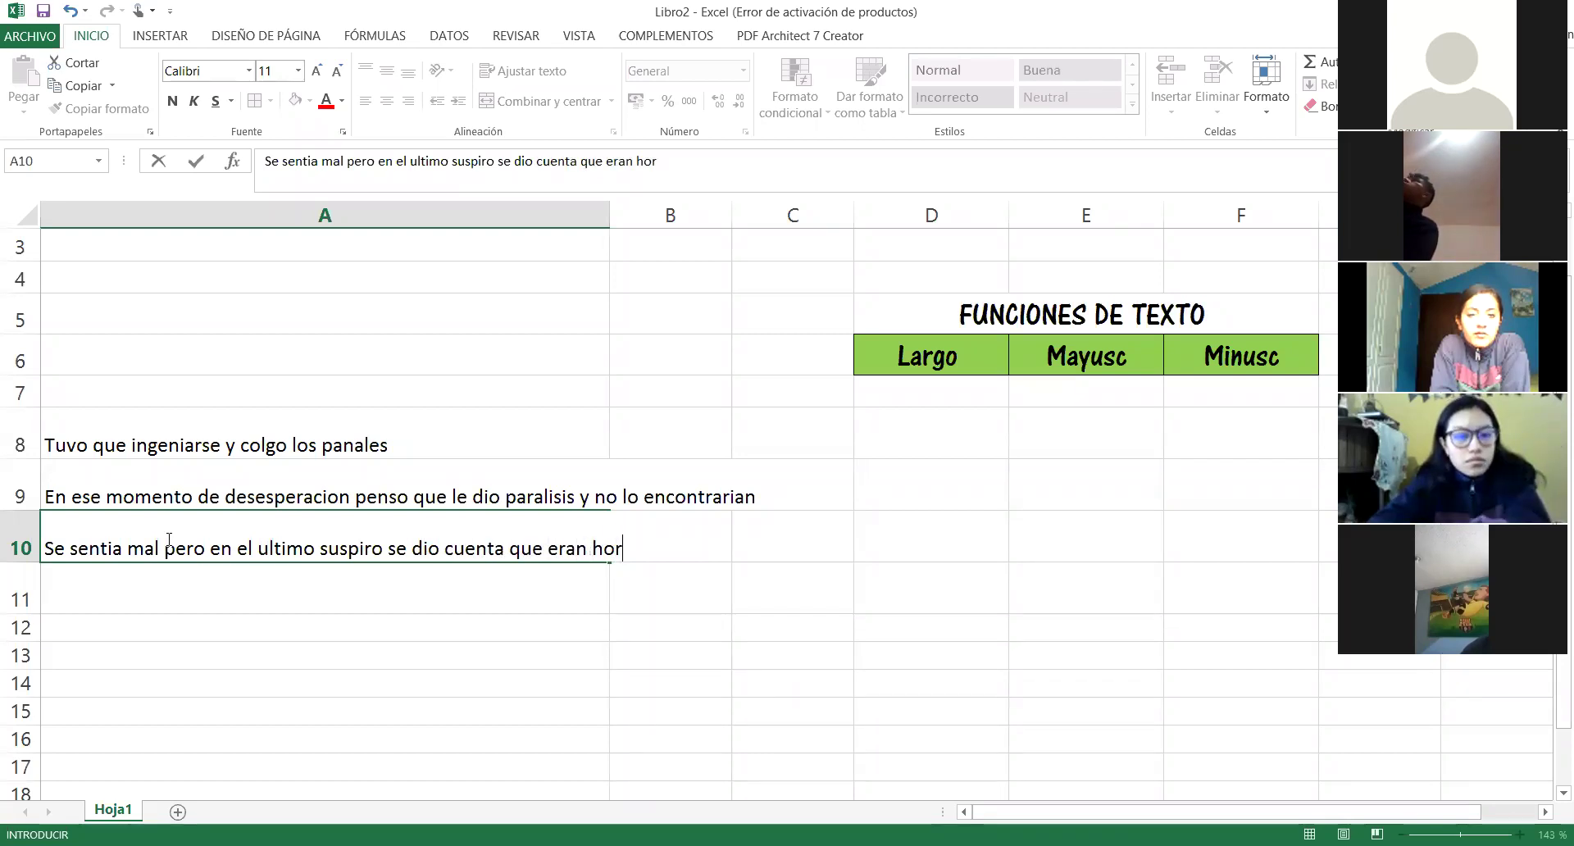
pyautogui.write('migas negra')
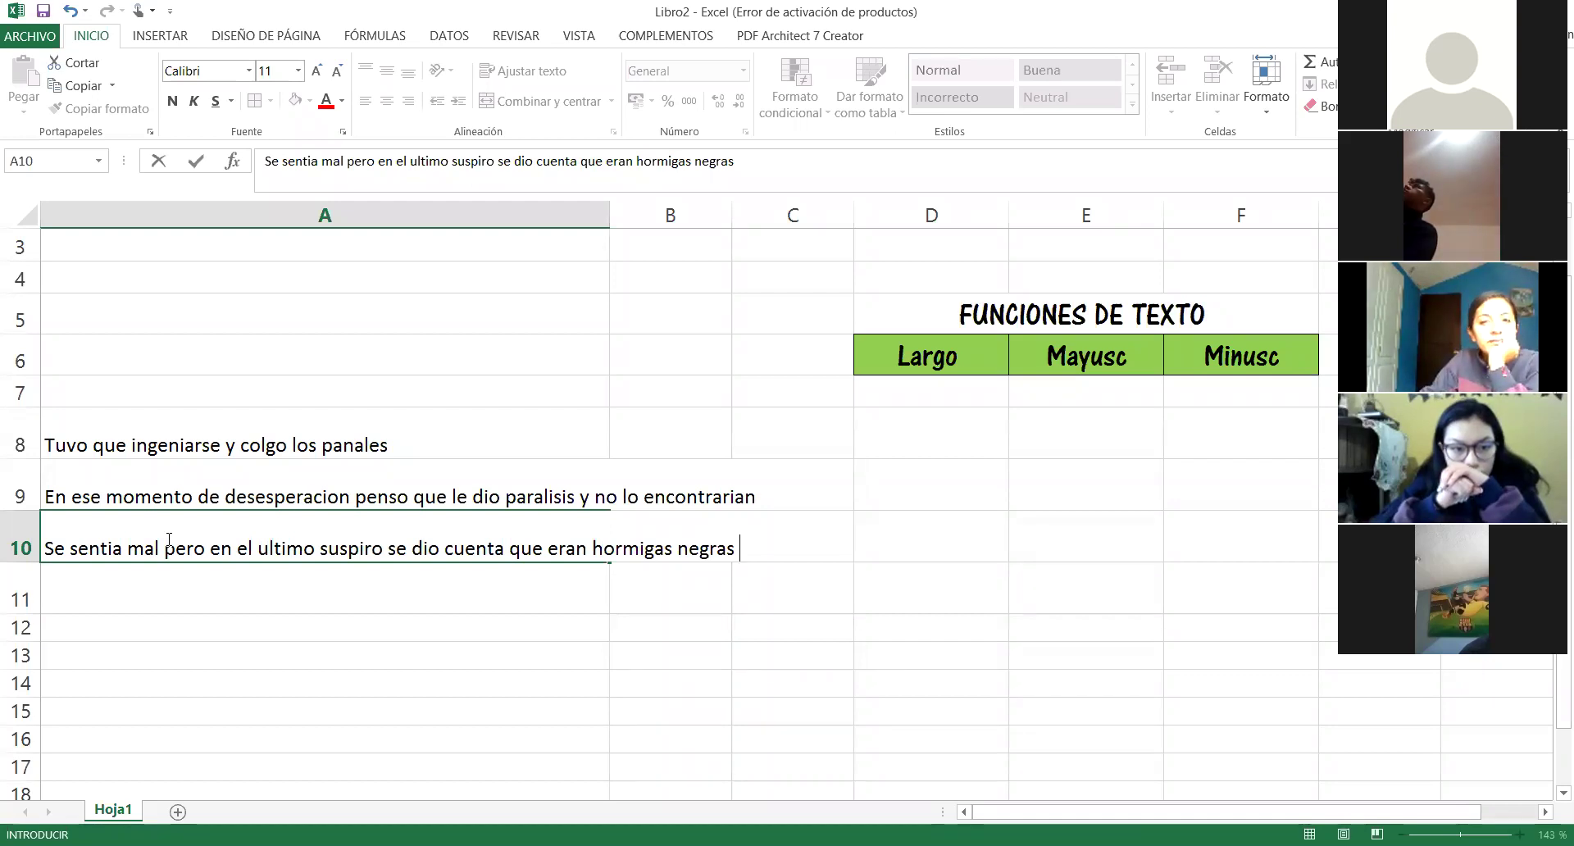
pyautogui.write('s ca')
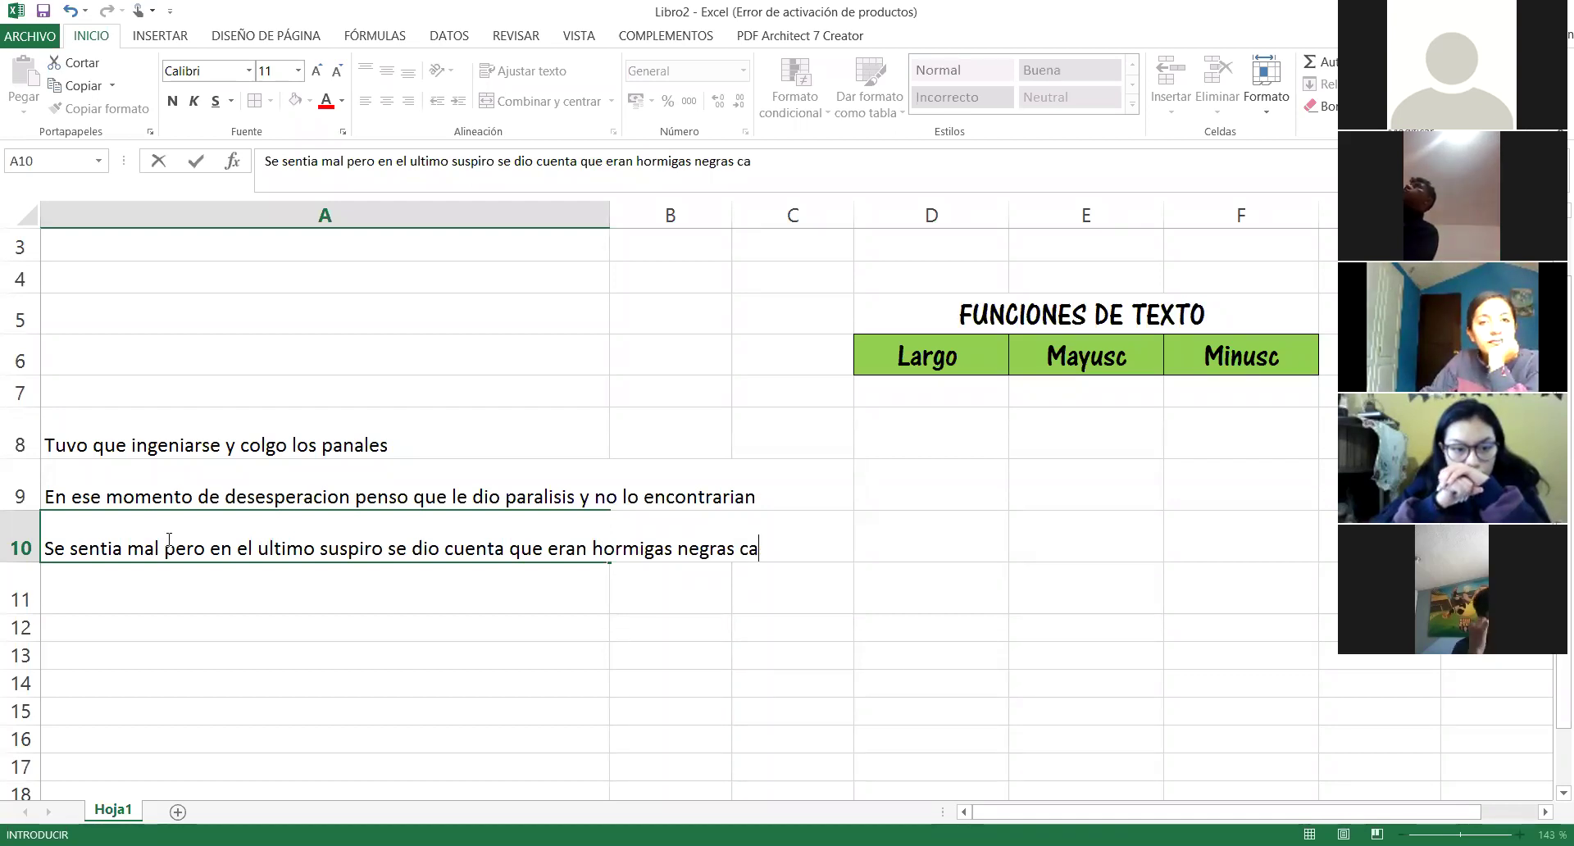
pyautogui.write('rniboras')
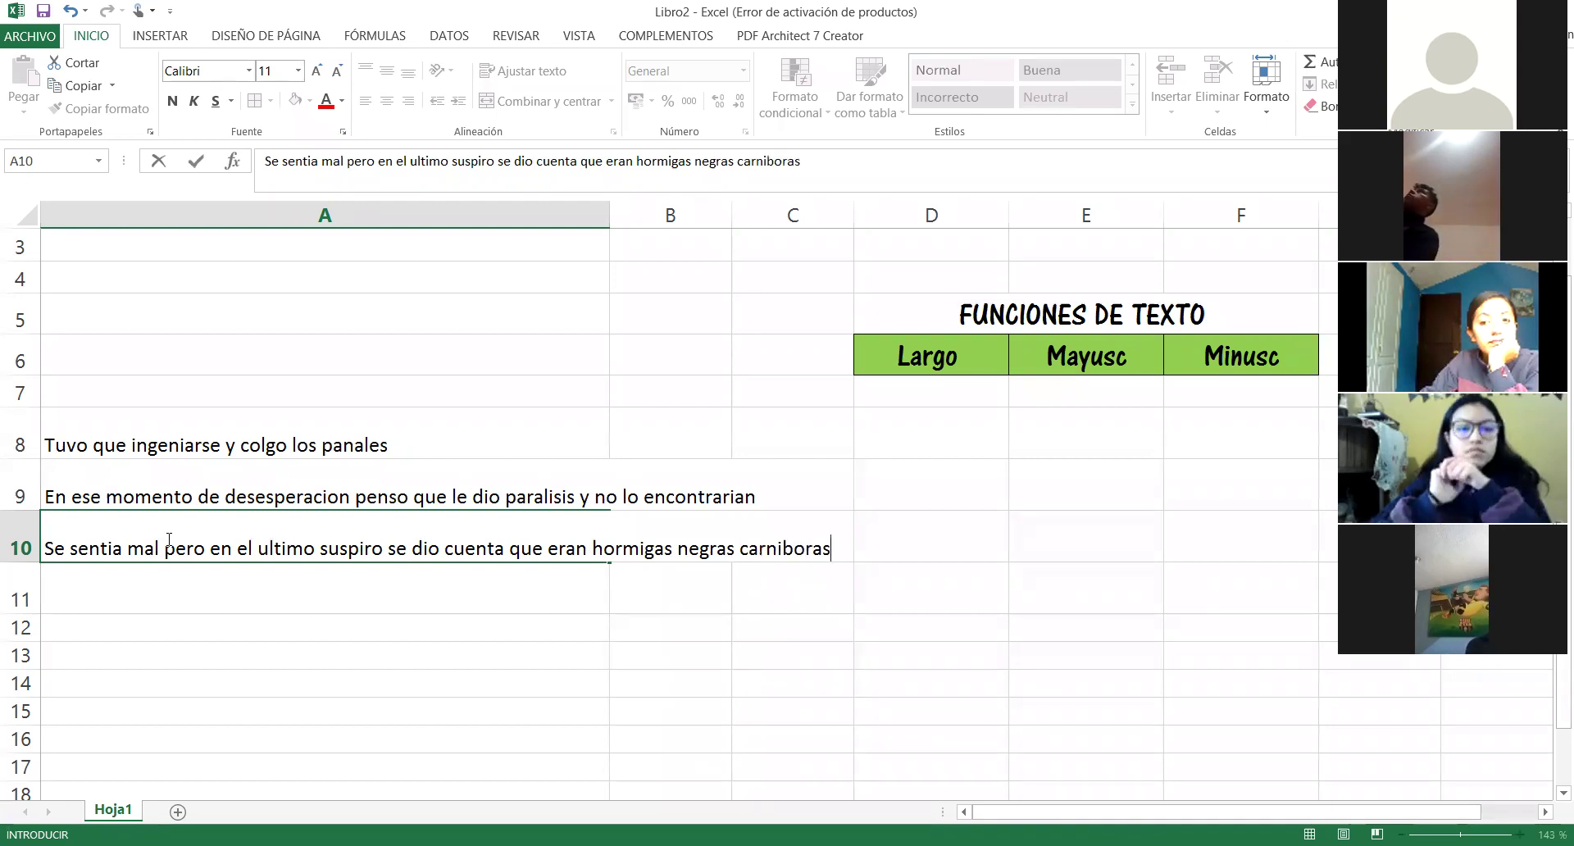
pyautogui.press('Return')
# Step: Wrap the text of the three sentences in cells A8 to A10 so they fit within column A
pyautogui.moveTo(183, 443); pyautogui.dragTo(198, 531)
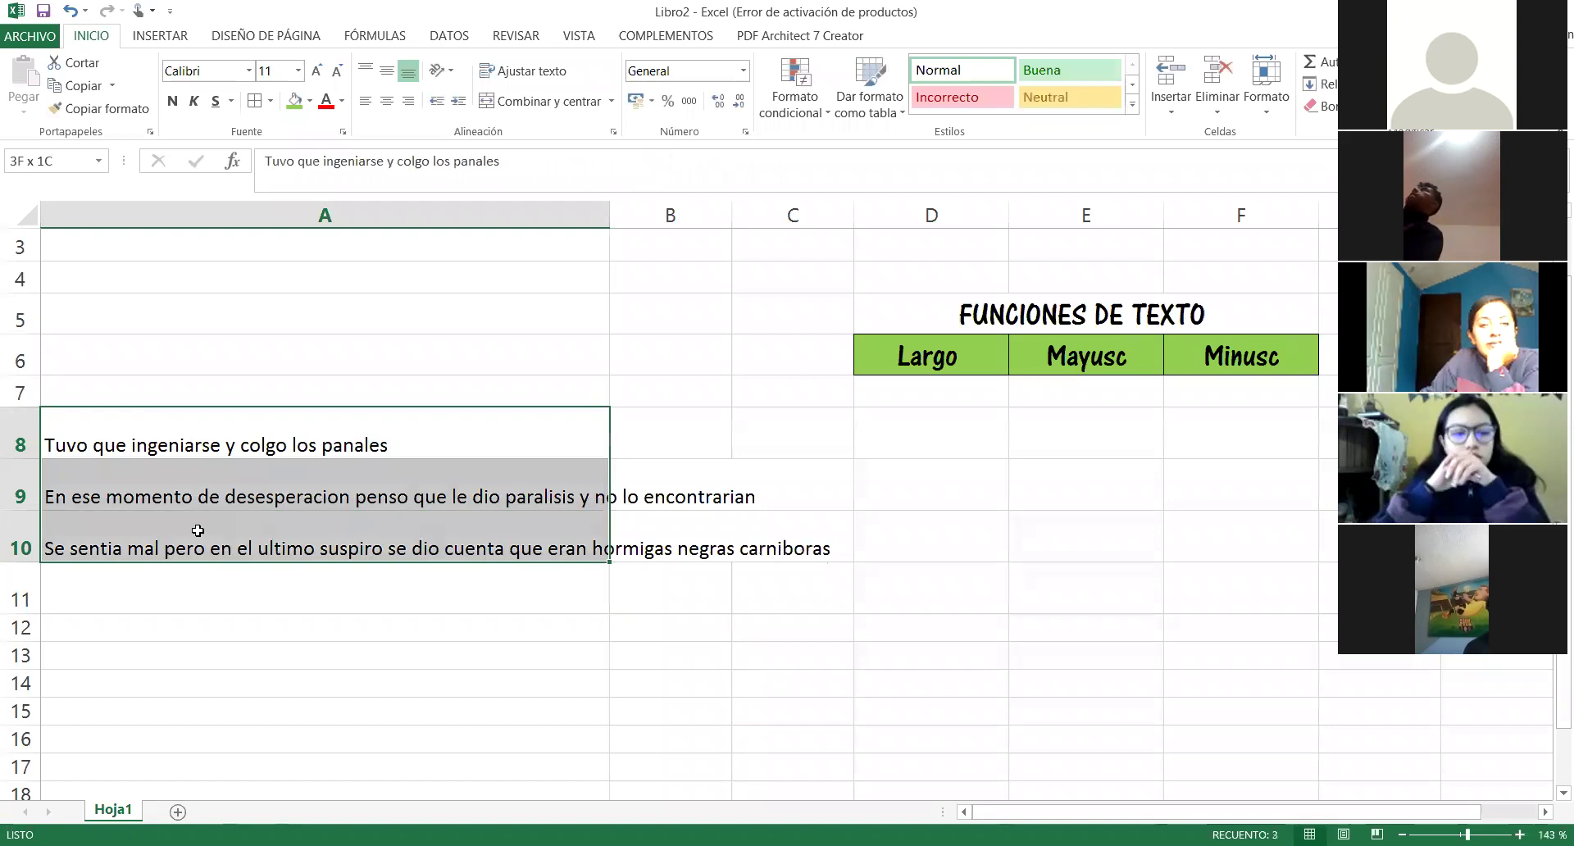
pyautogui.click(555, 74)
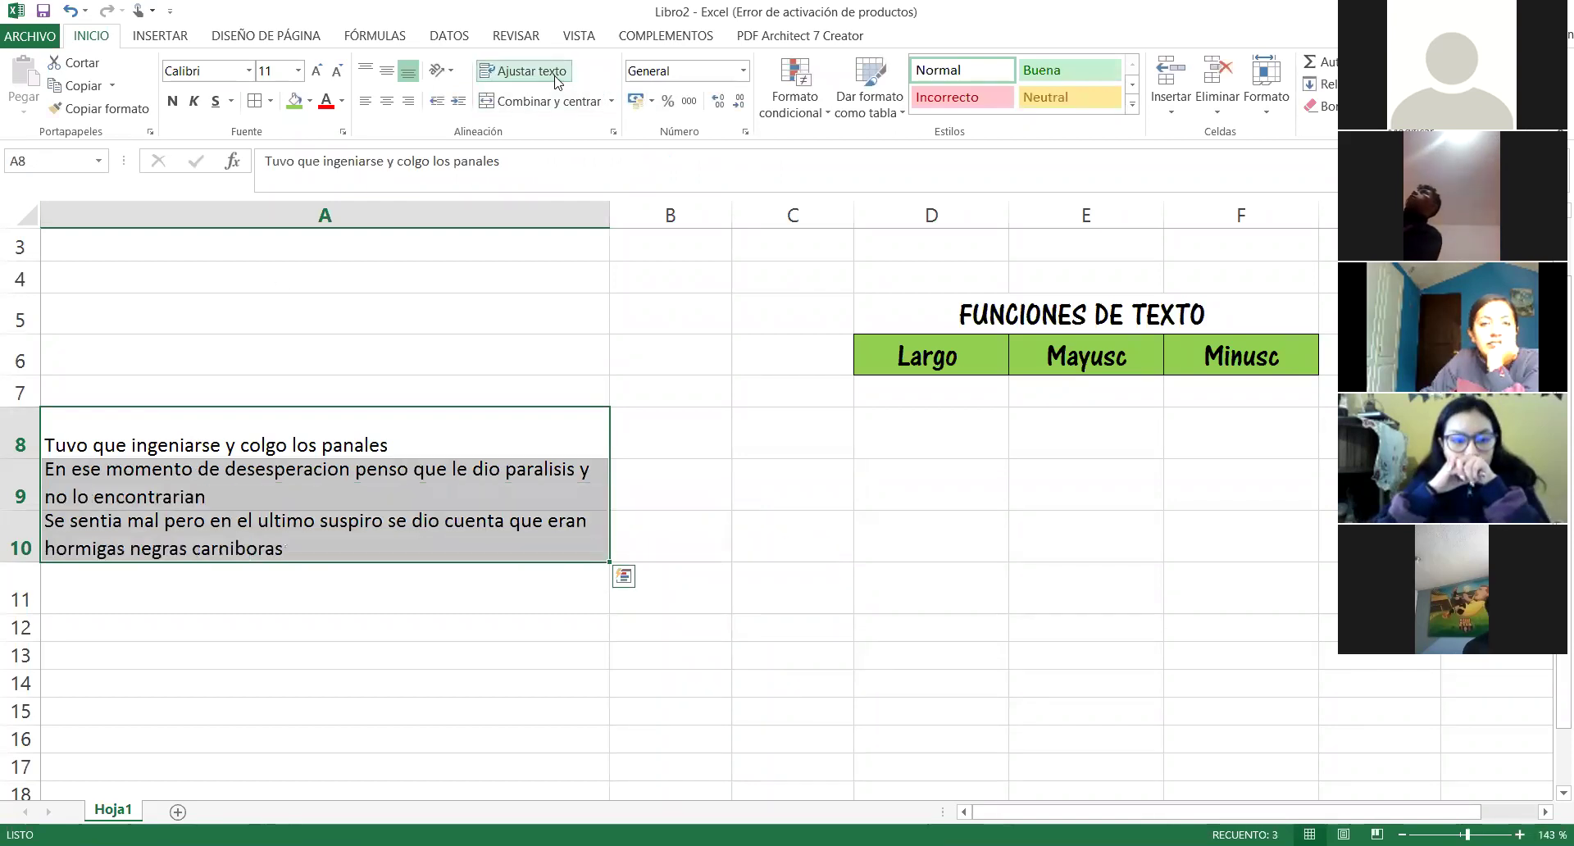
pyautogui.click(695, 480)
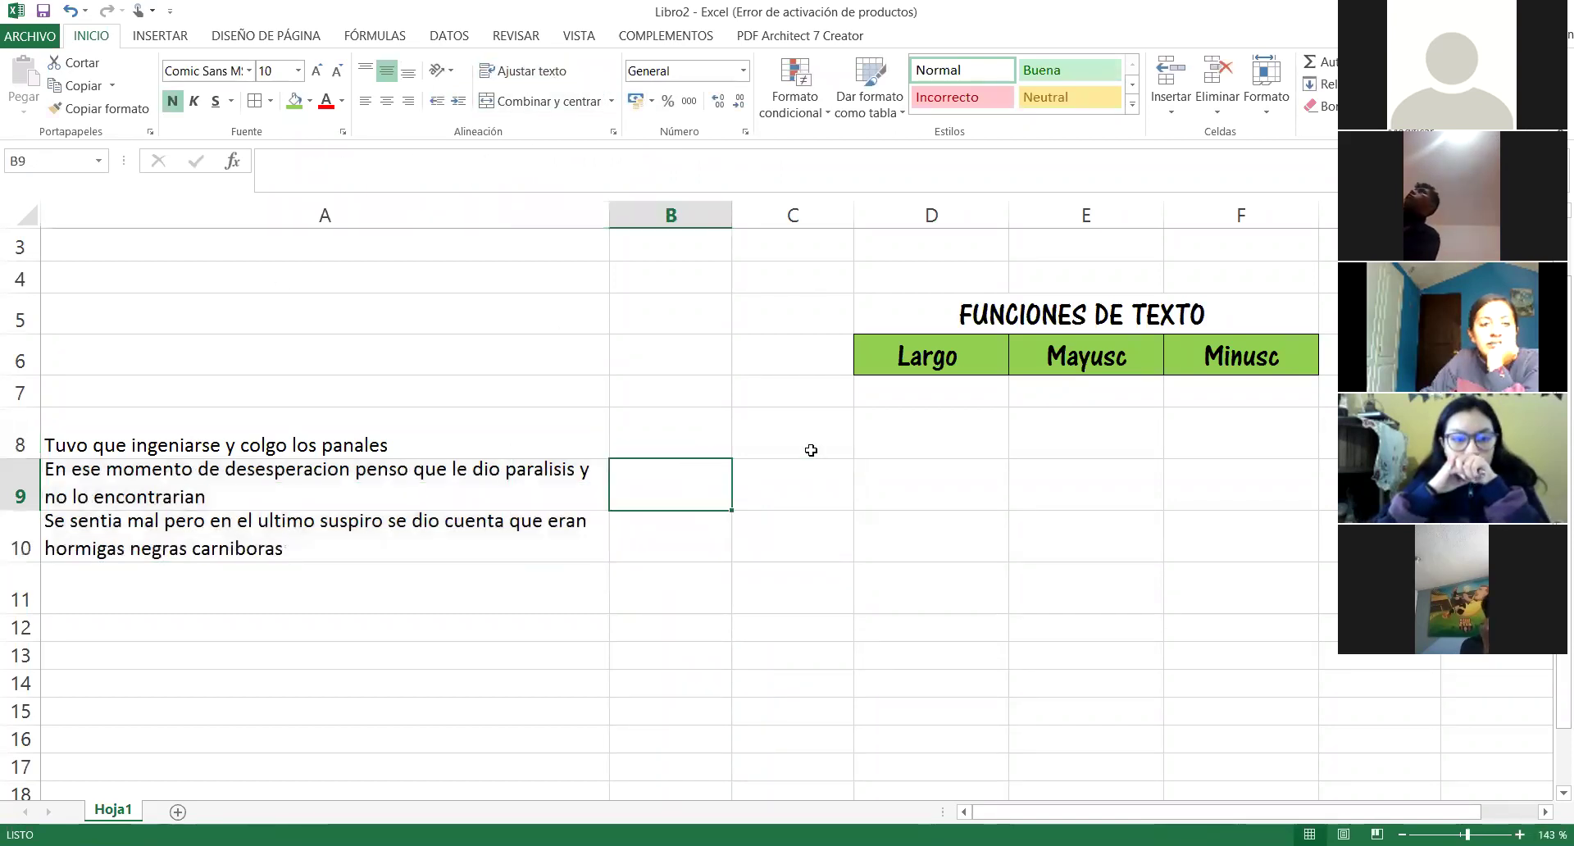
# Step: Increase the height of rows 8 to 10 equally to leave more space around the wrapped sentences
pyautogui.scroll(1, 811, 450)
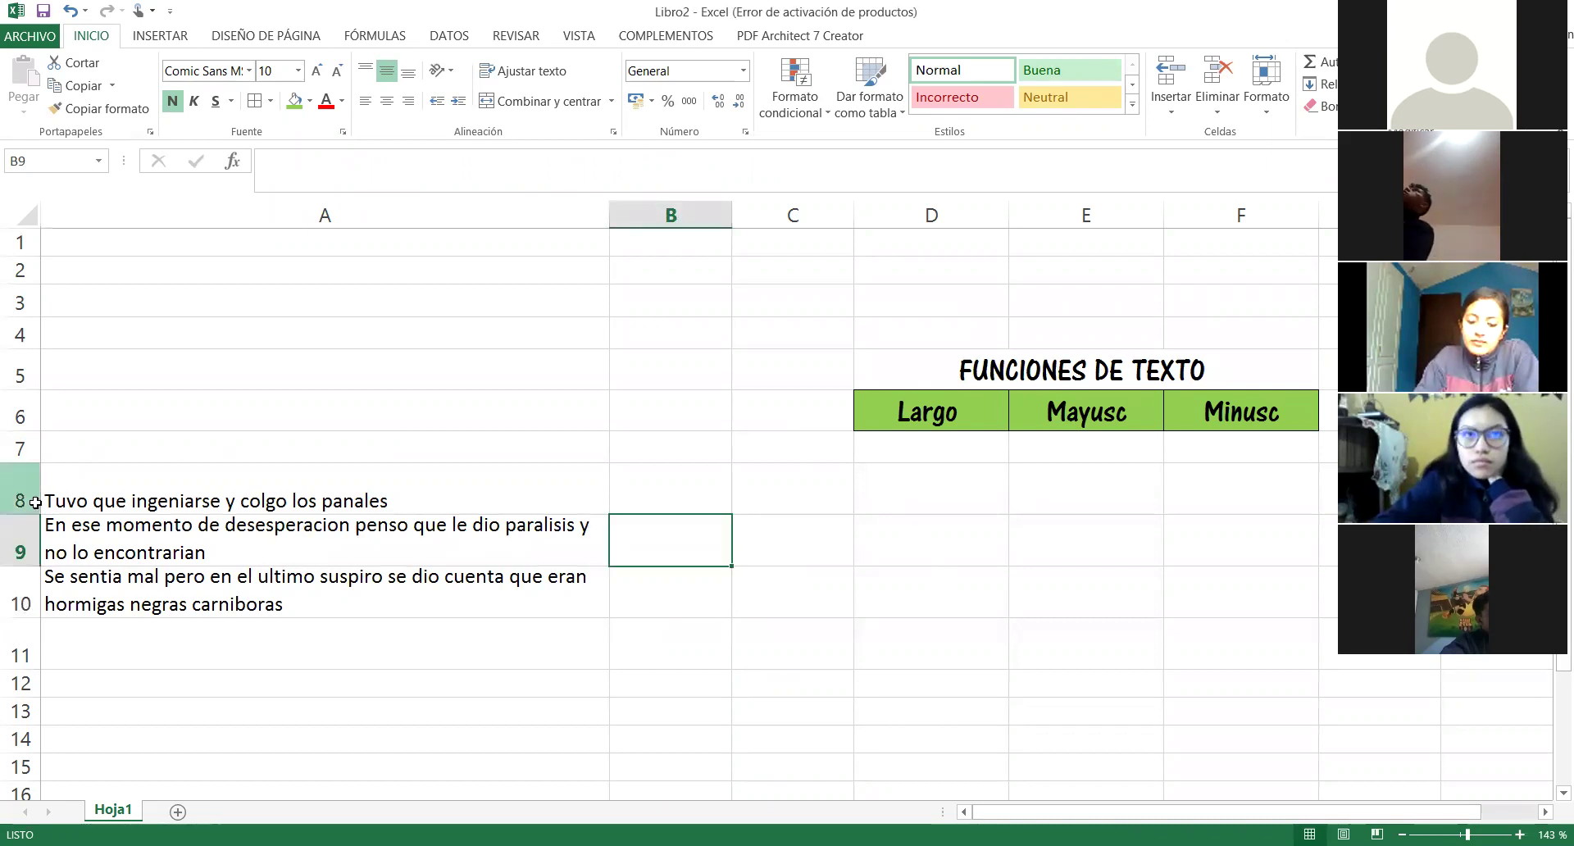
pyautogui.click(18, 497)
pyautogui.moveTo(16, 510); pyautogui.dragTo(19, 599)
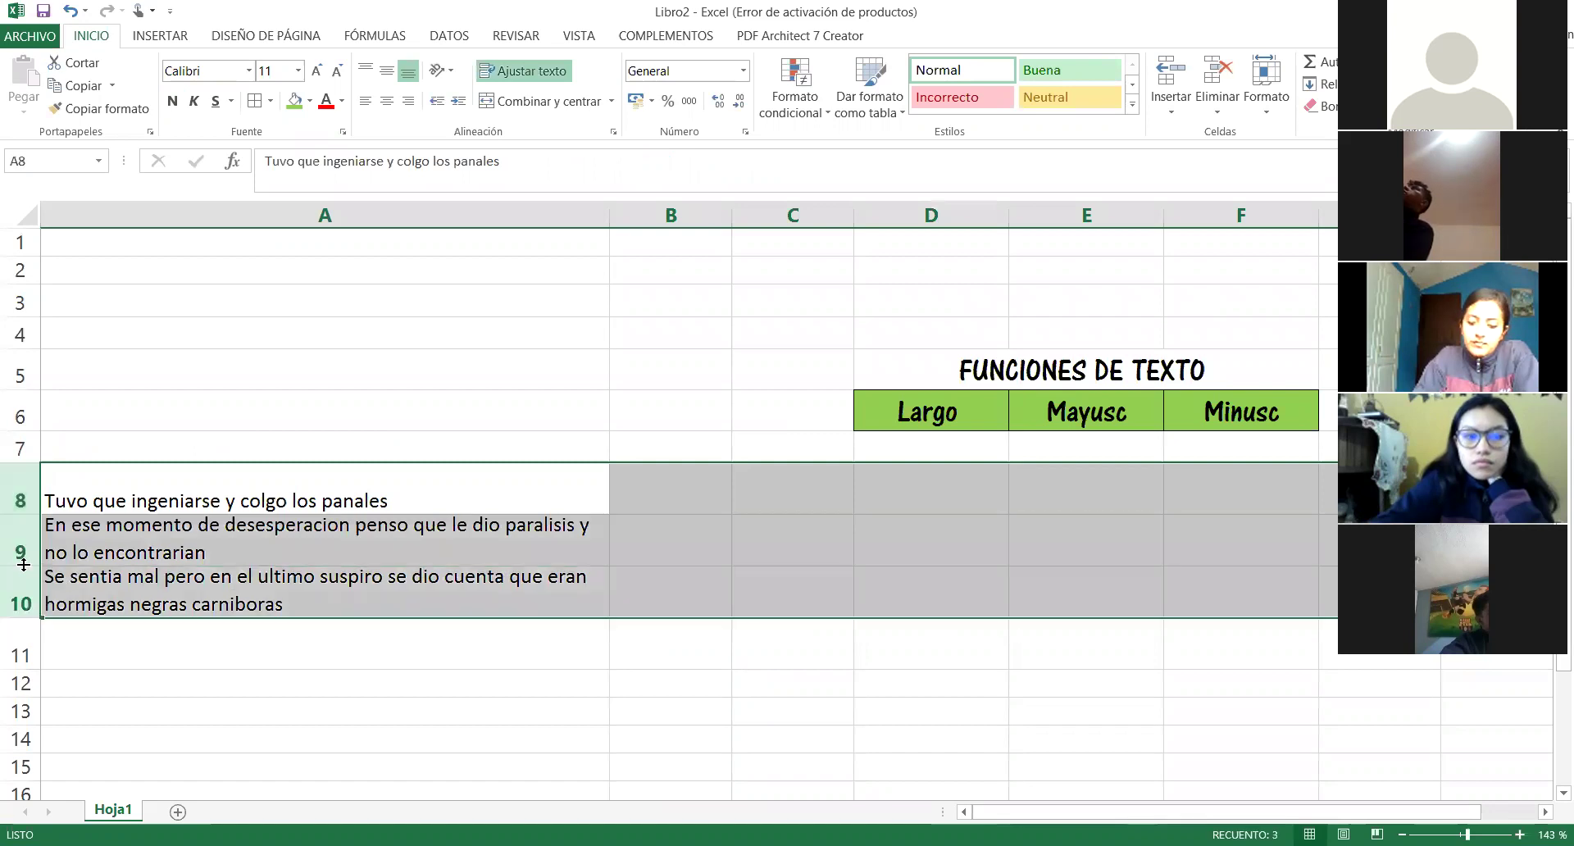
pyautogui.moveTo(23, 513); pyautogui.dragTo(22, 538)
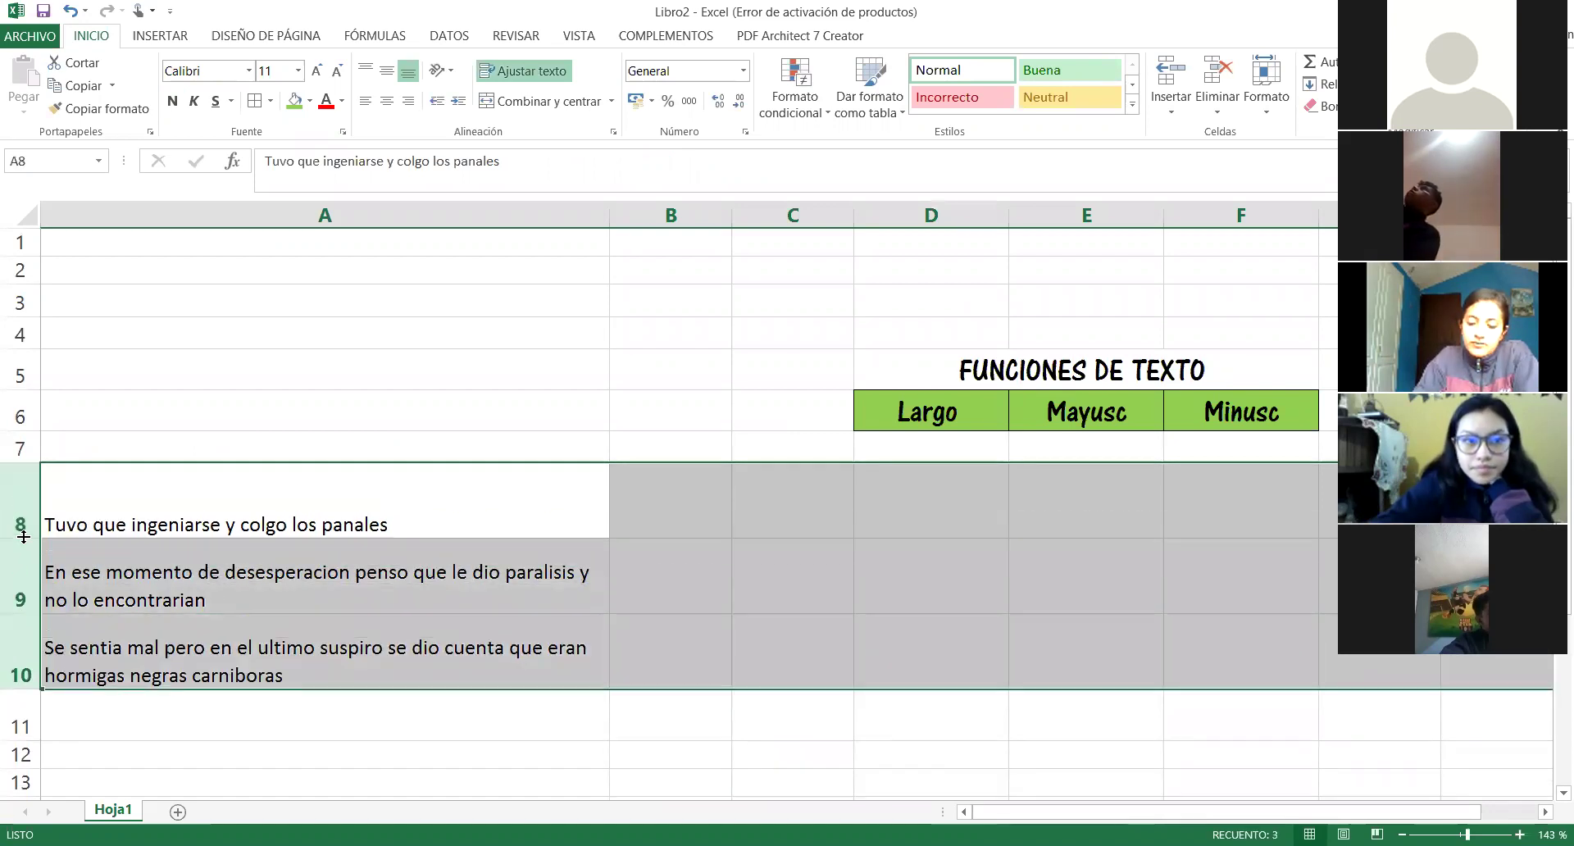
pyautogui.click(927, 511)
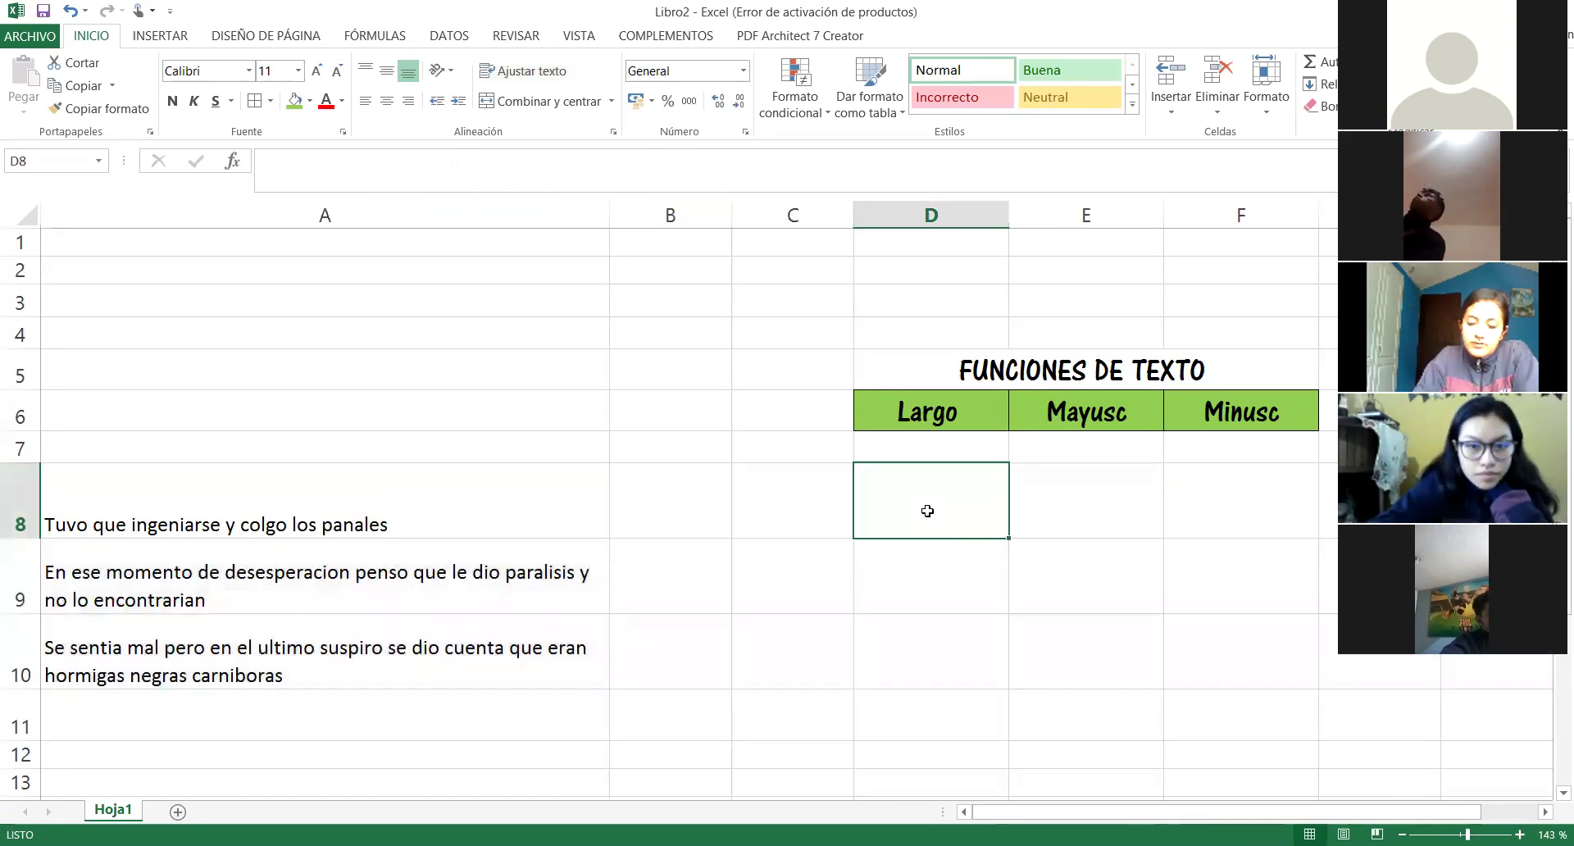
# Step: Align the sentences in cells A8 to A10 to the middle vertically and to the left horizontally
pyautogui.moveTo(250, 525); pyautogui.dragTo(385, 656)
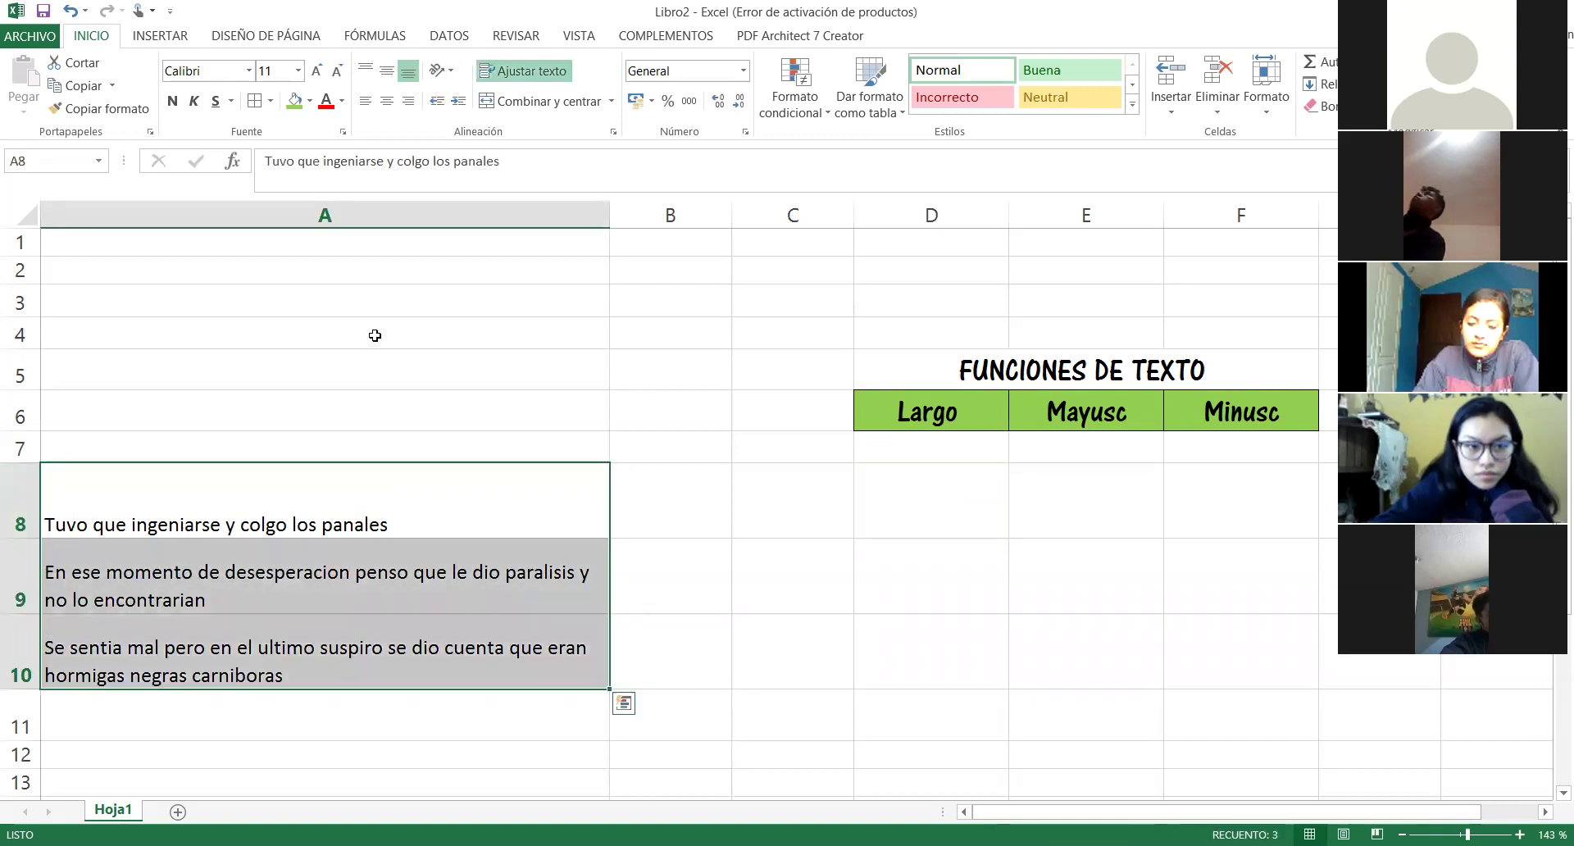
pyautogui.click(387, 72)
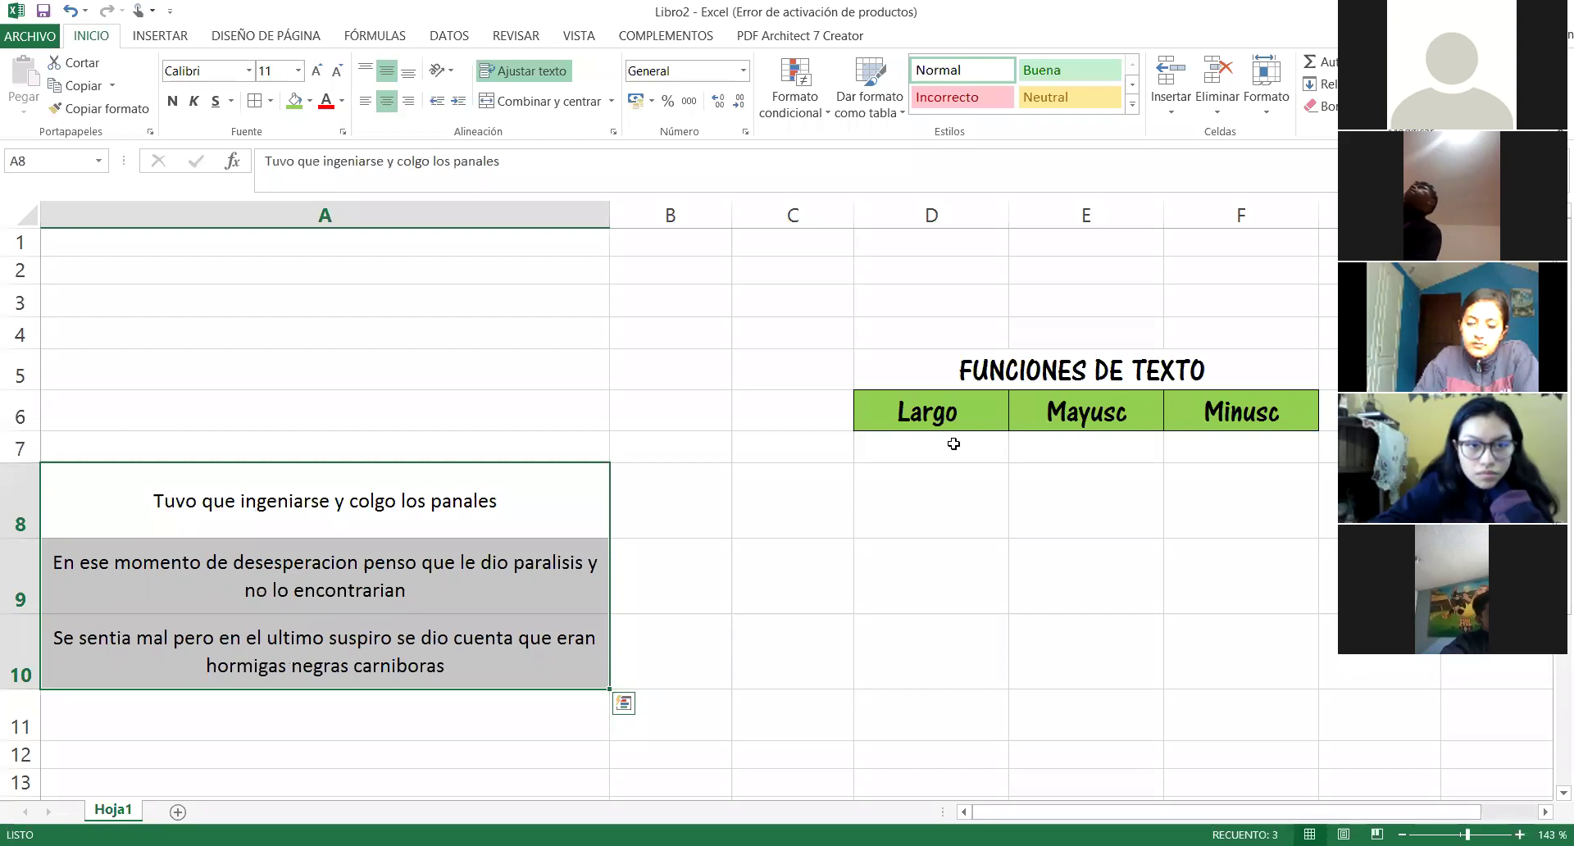
pyautogui.click(937, 486)
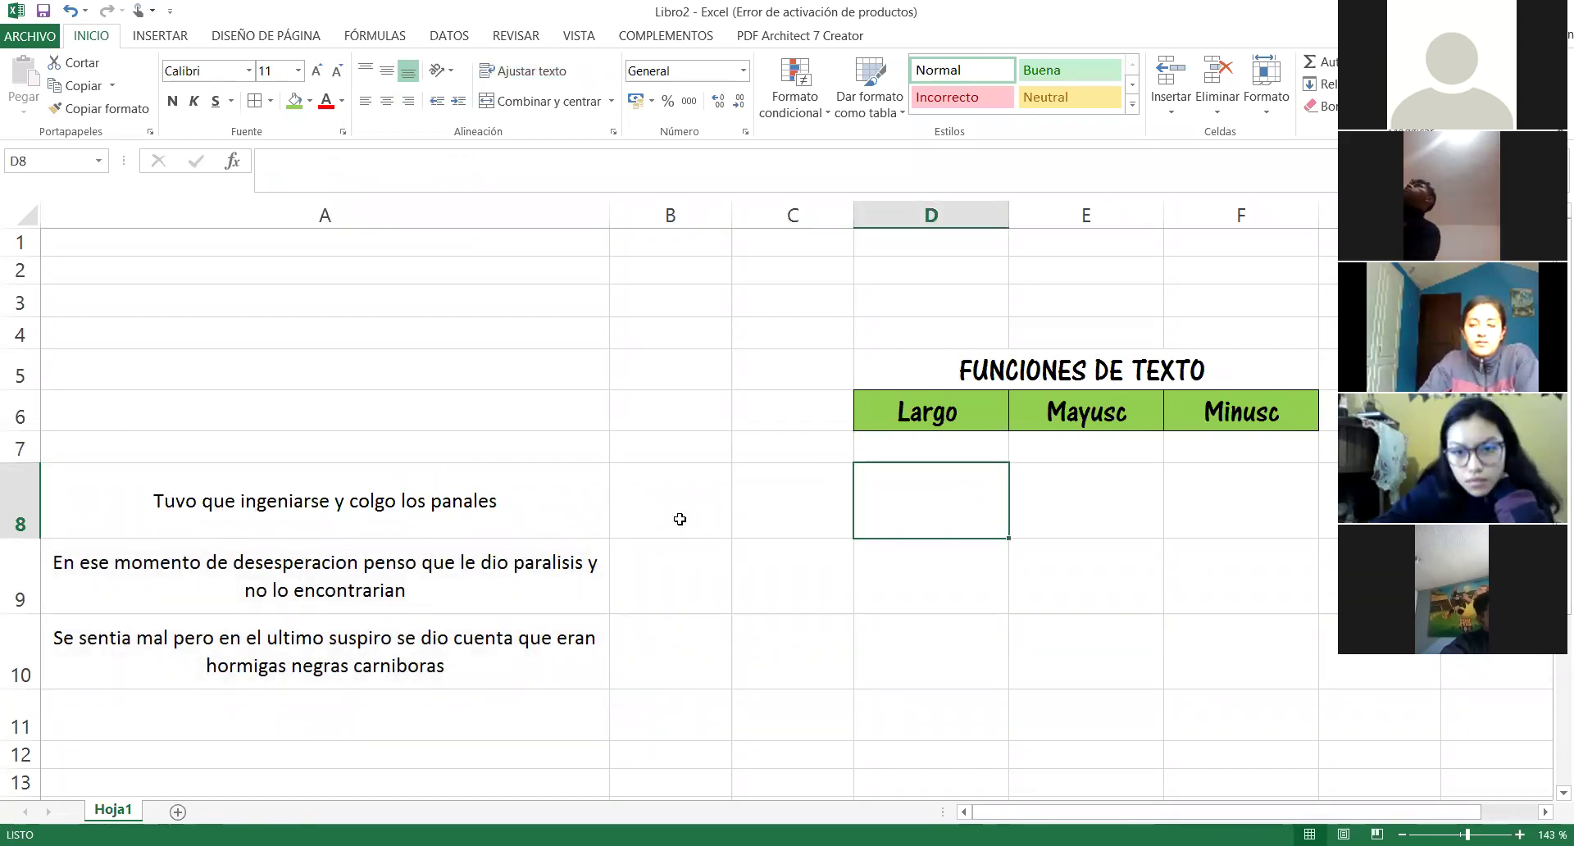
pyautogui.moveTo(151, 491); pyautogui.dragTo(155, 648)
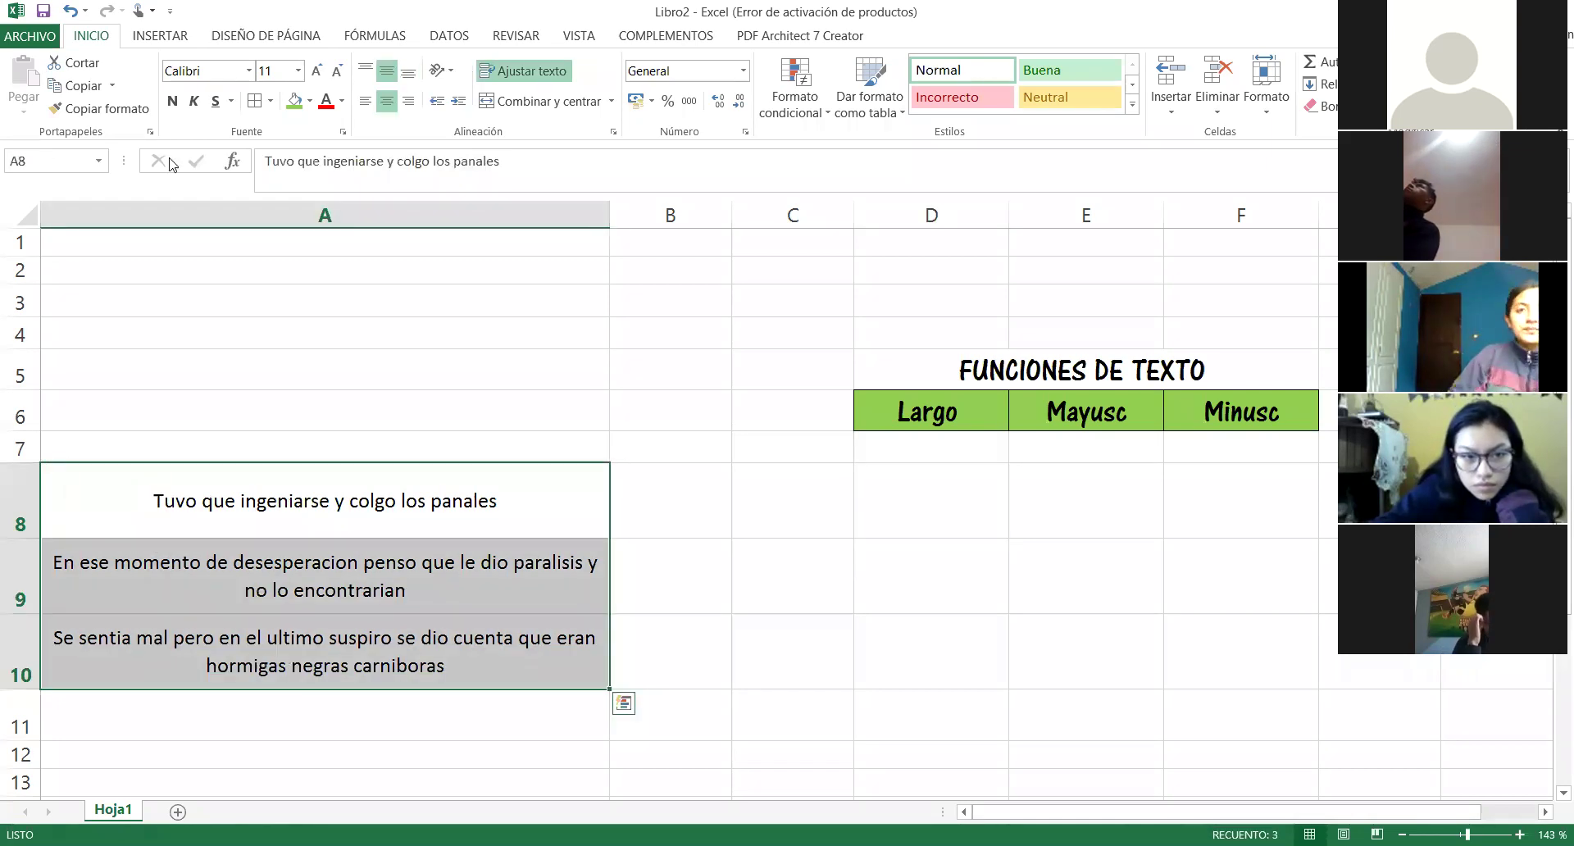
pyautogui.click(365, 100)
# Step: Enter the formula =LARGO(A8) in cell D8 to count the characters of the first sentence
pyautogui.click(917, 518)
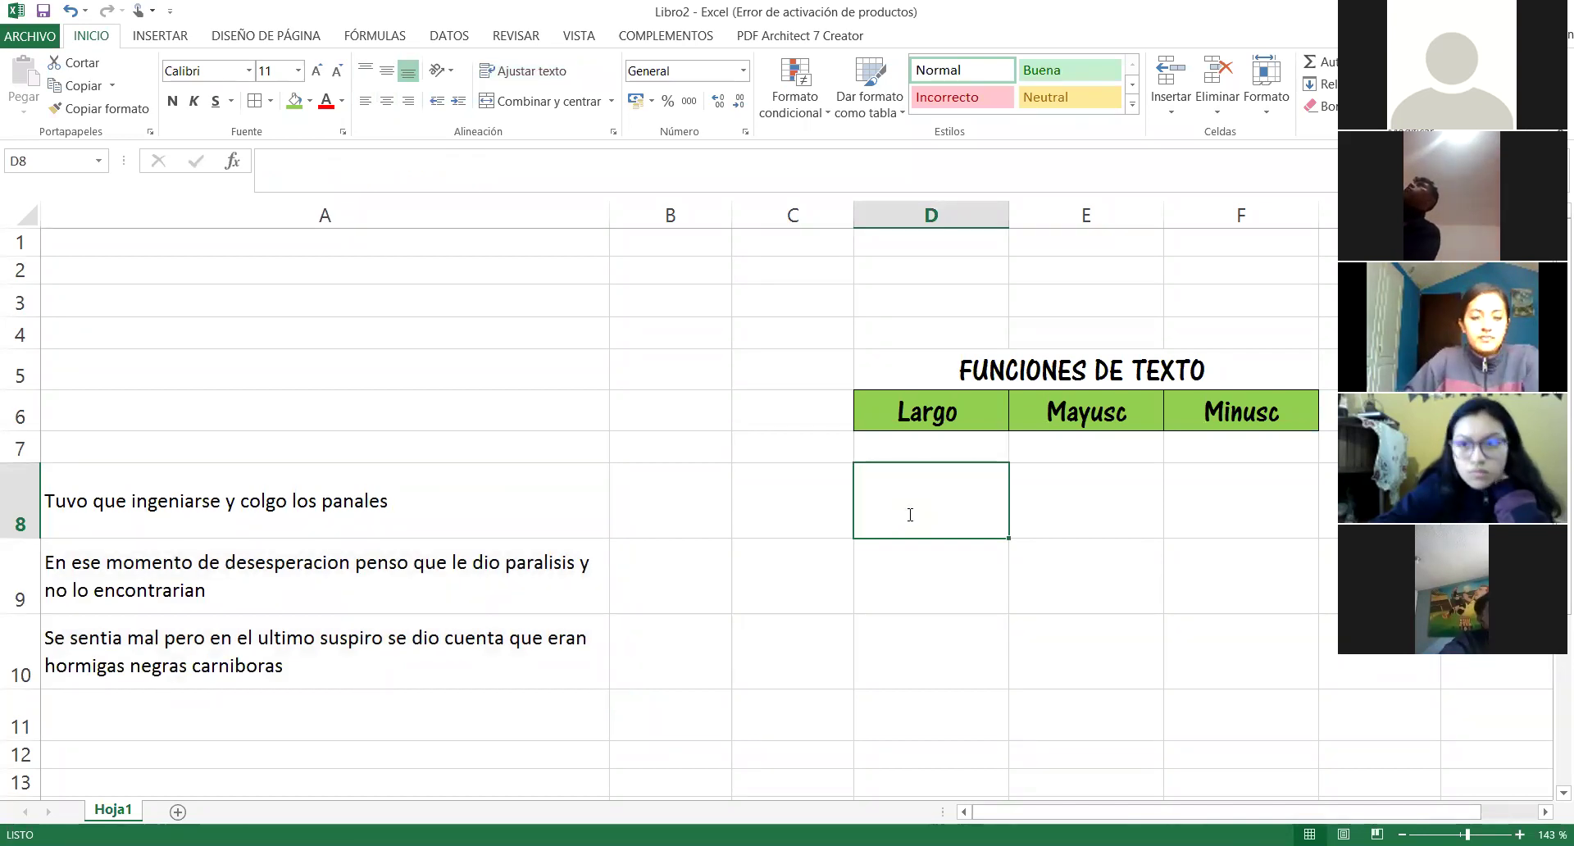
pyautogui.write('¿')
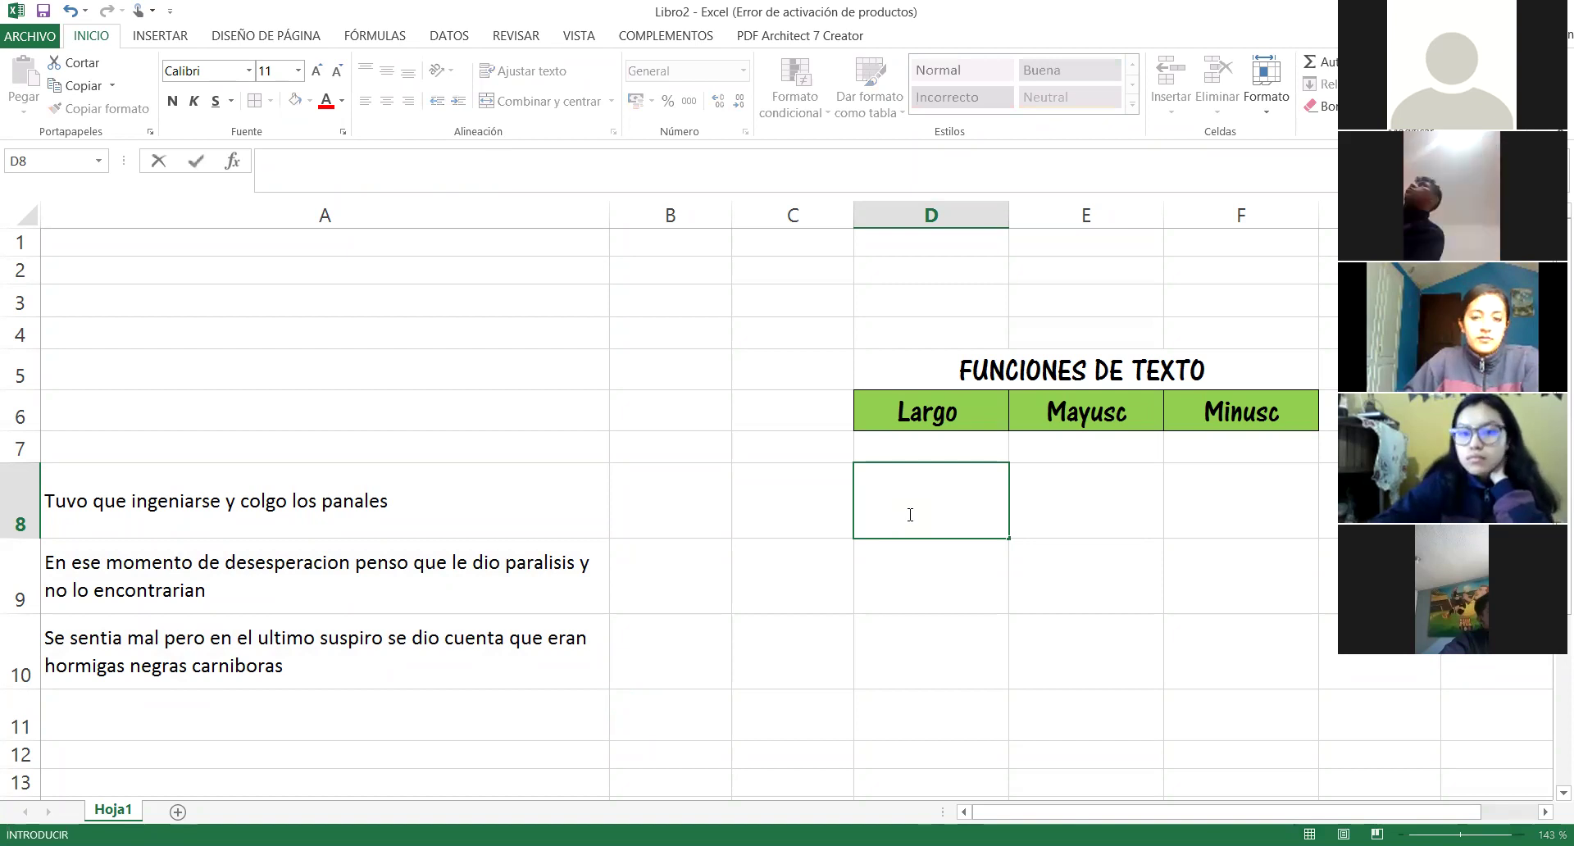
pyautogui.write('=la')
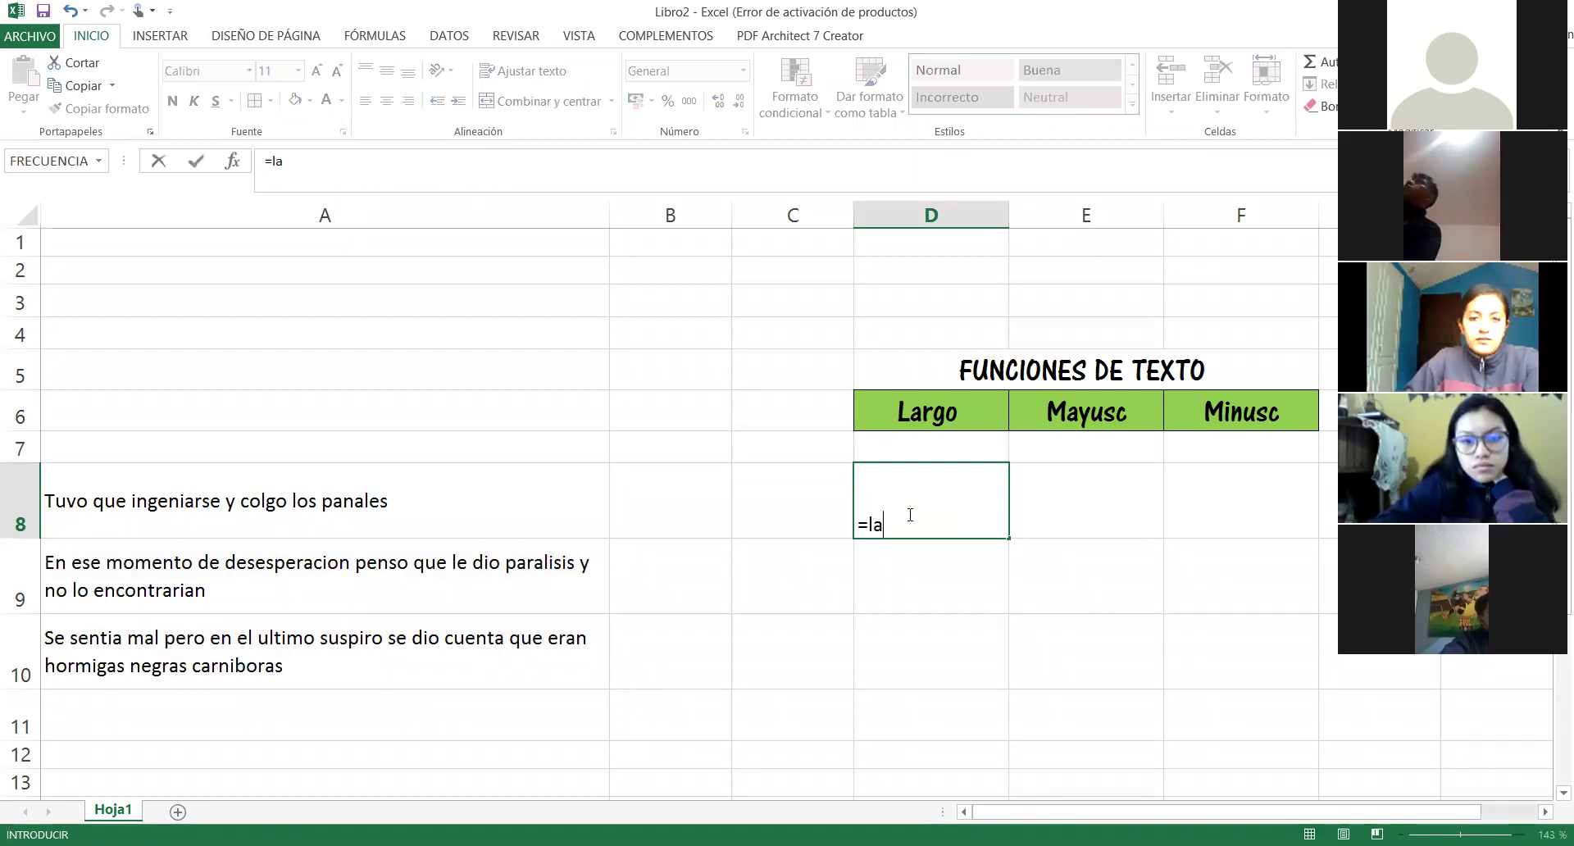
pyautogui.write('rgo')
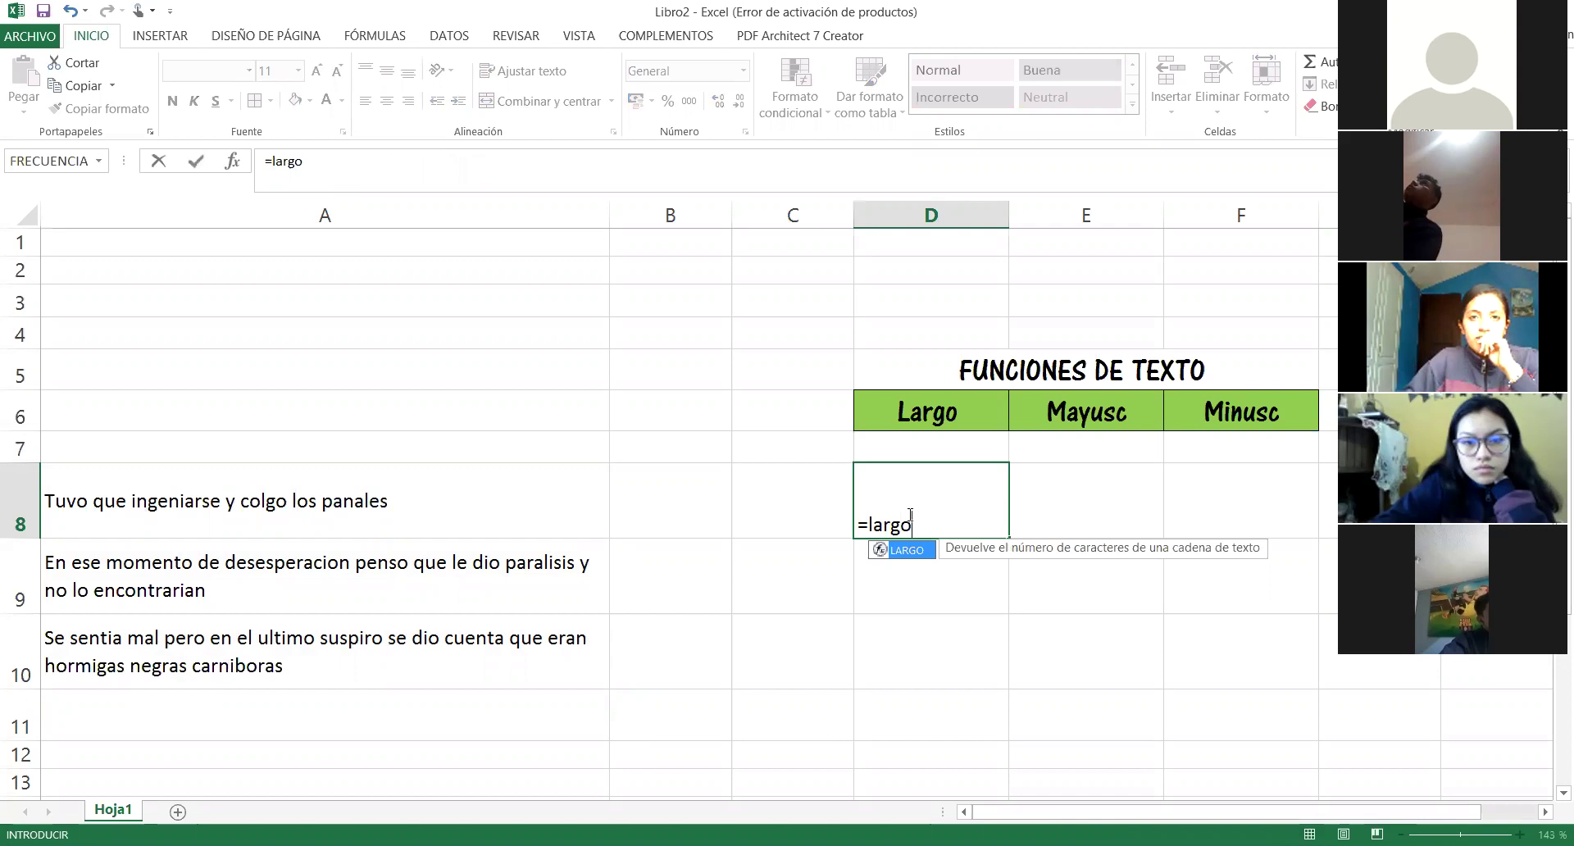
pyautogui.write('(')
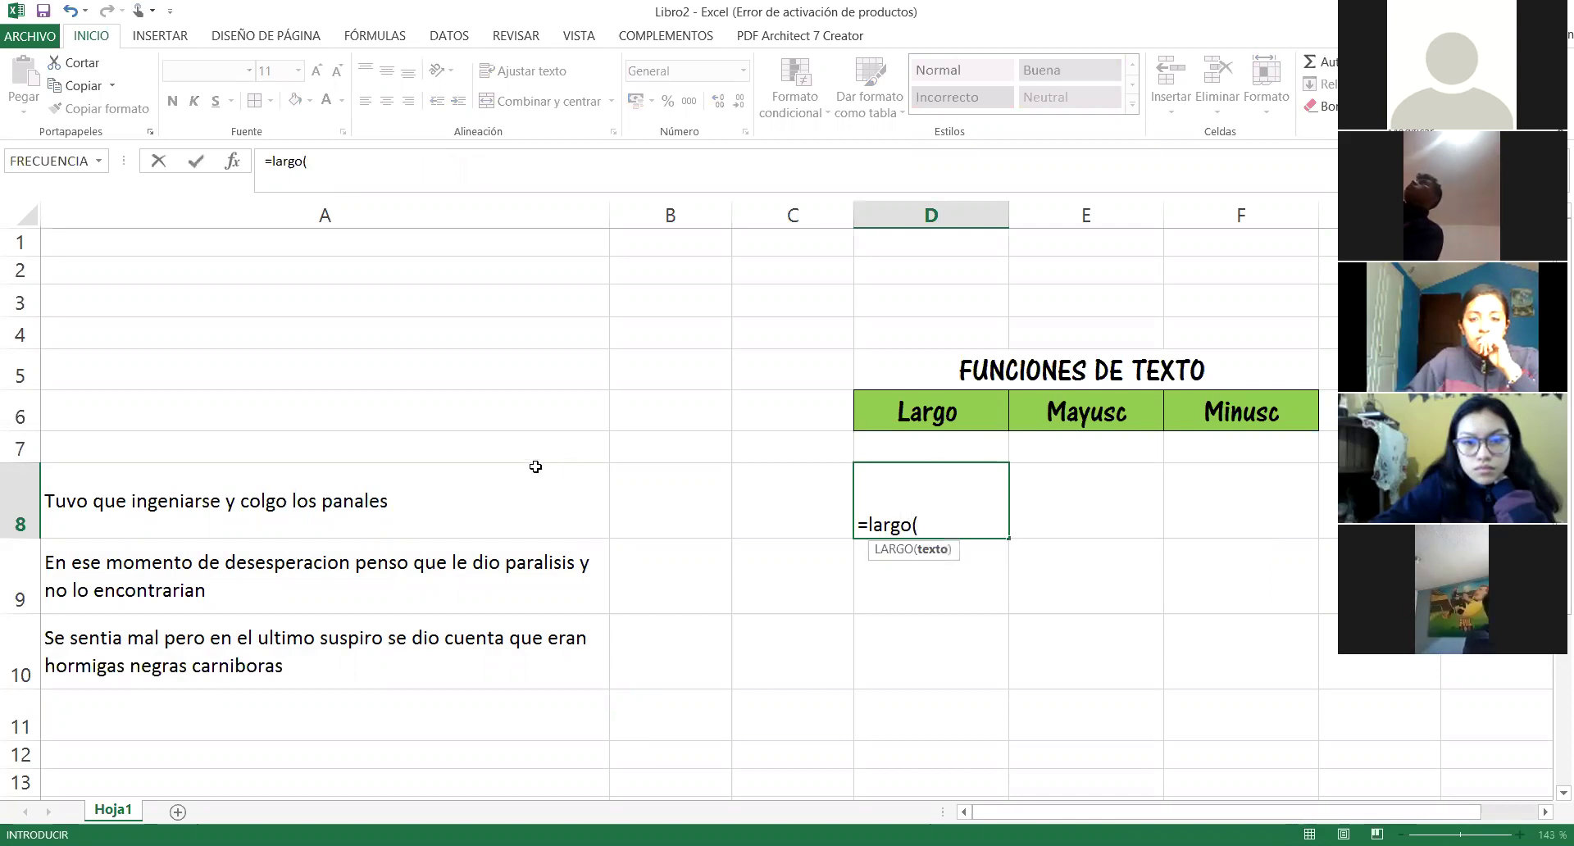
pyautogui.click(372, 497)
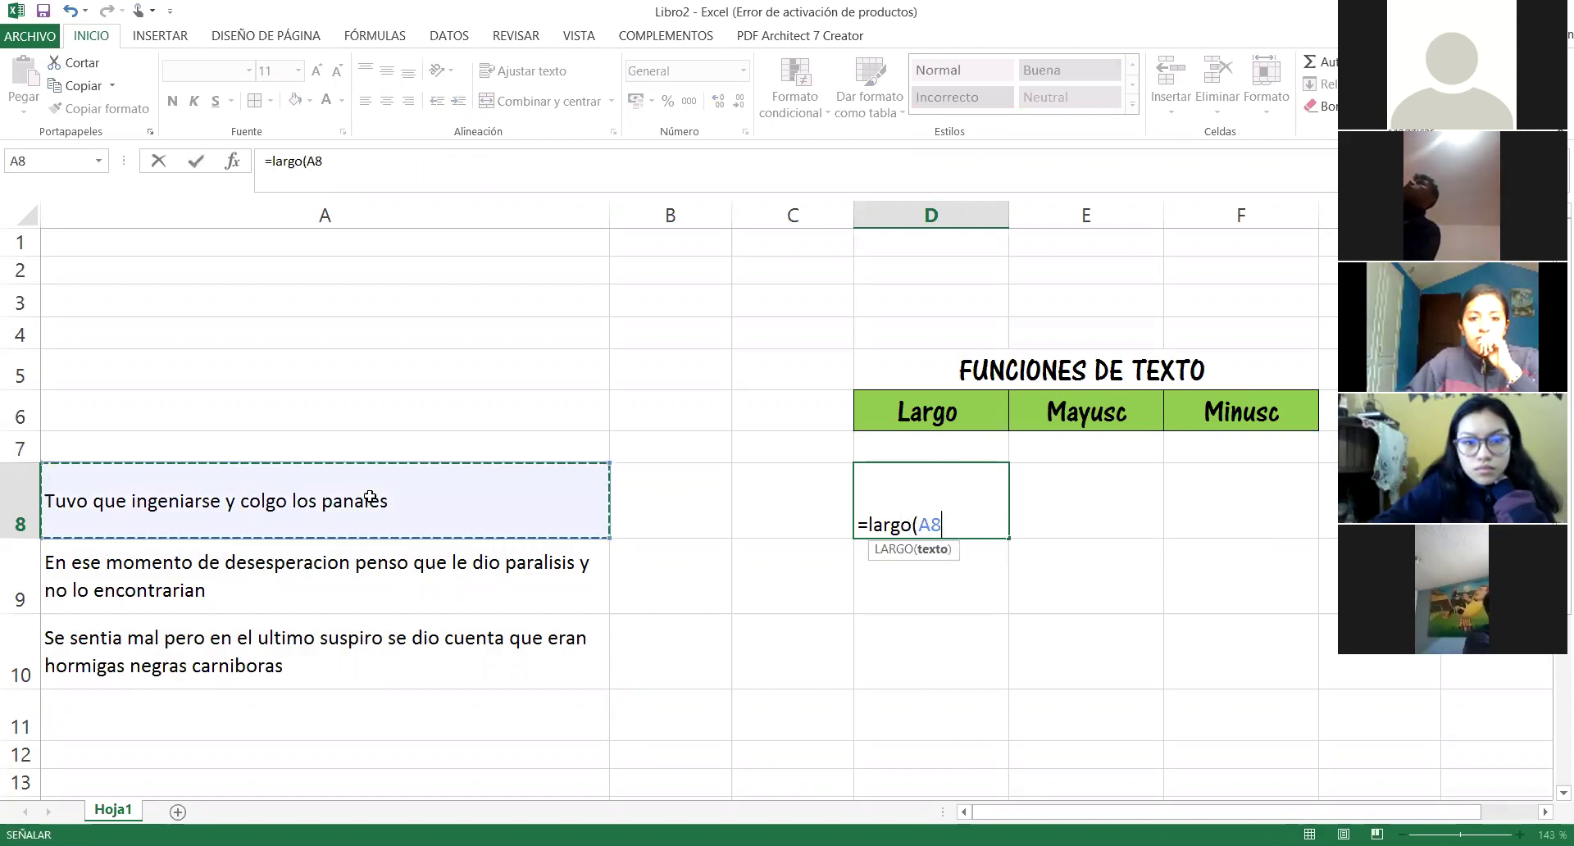
pyautogui.press('Return')
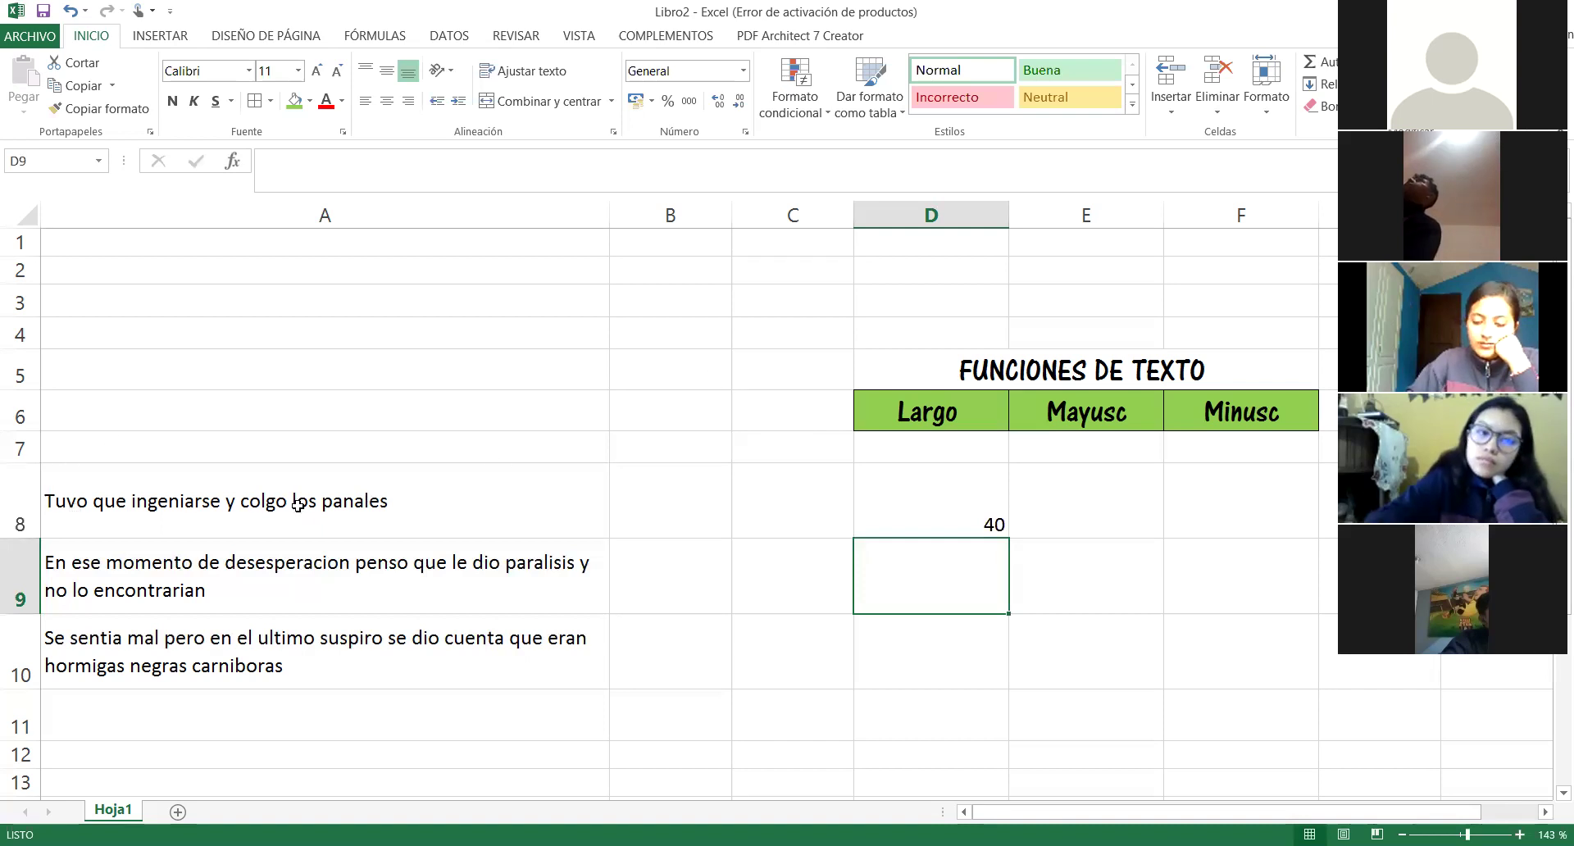
# Step: Enter the formula =LARGO(A9) in cell D9 to count the characters of the second sentence, and select that cell again
pyautogui.click(988, 525)
pyautogui.click(962, 565)
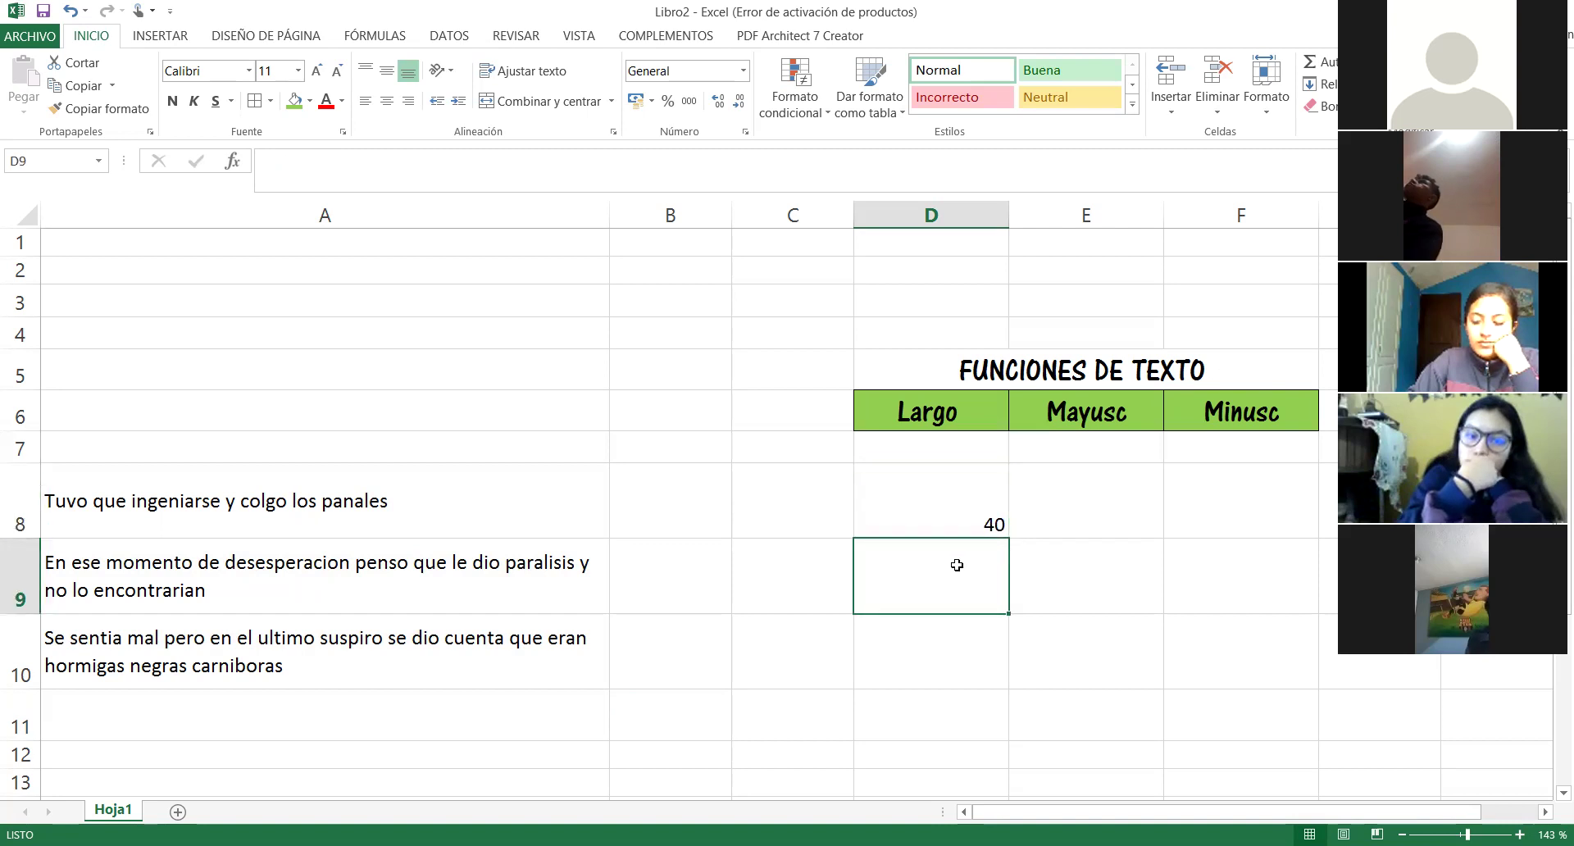
pyautogui.write('=')
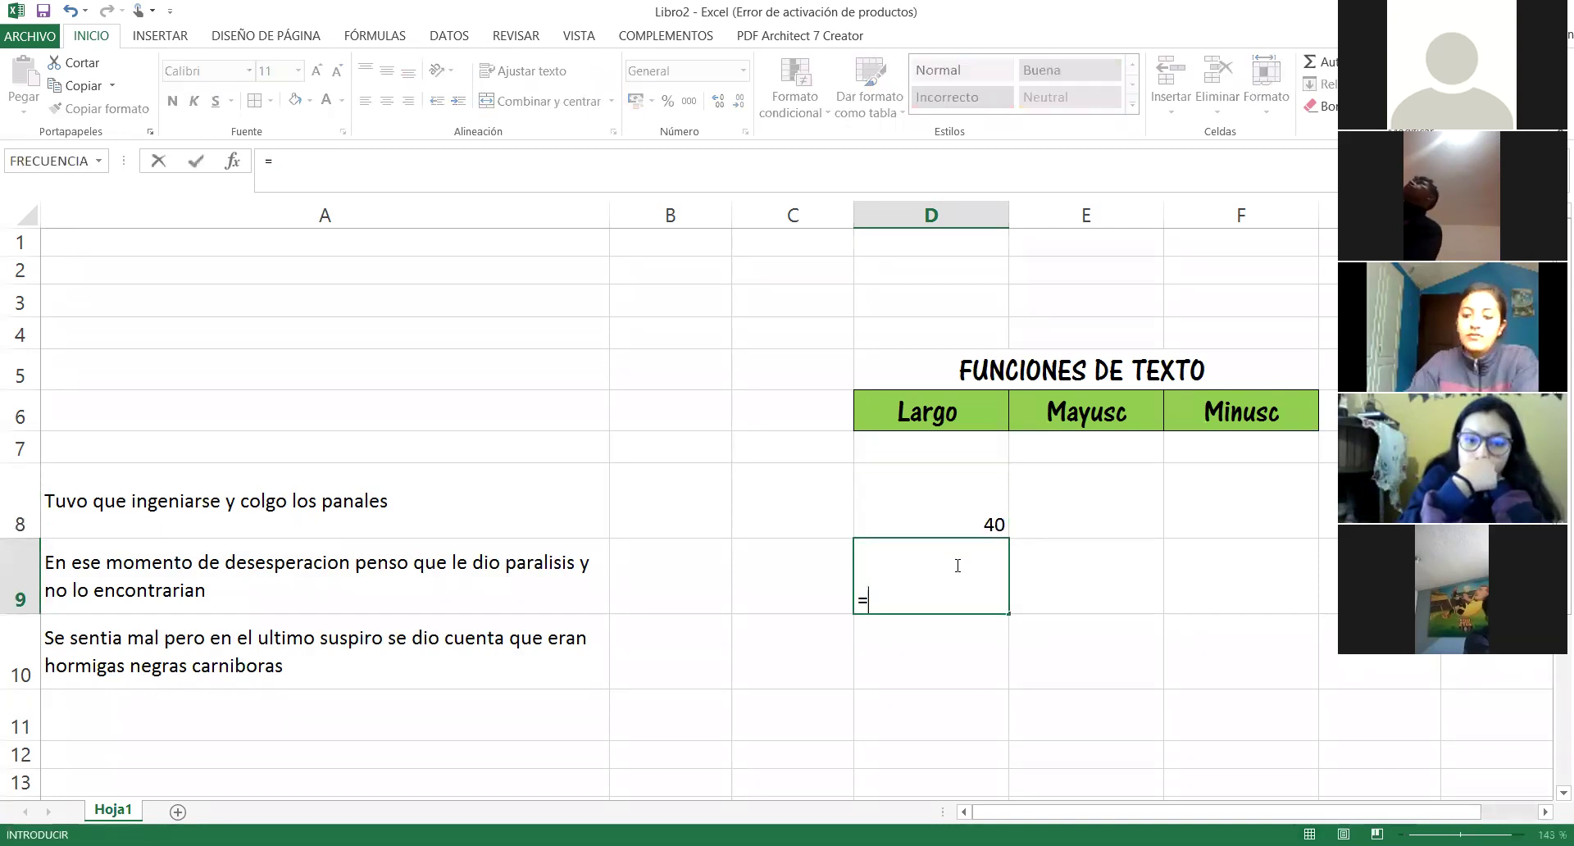
pyautogui.write('largo')
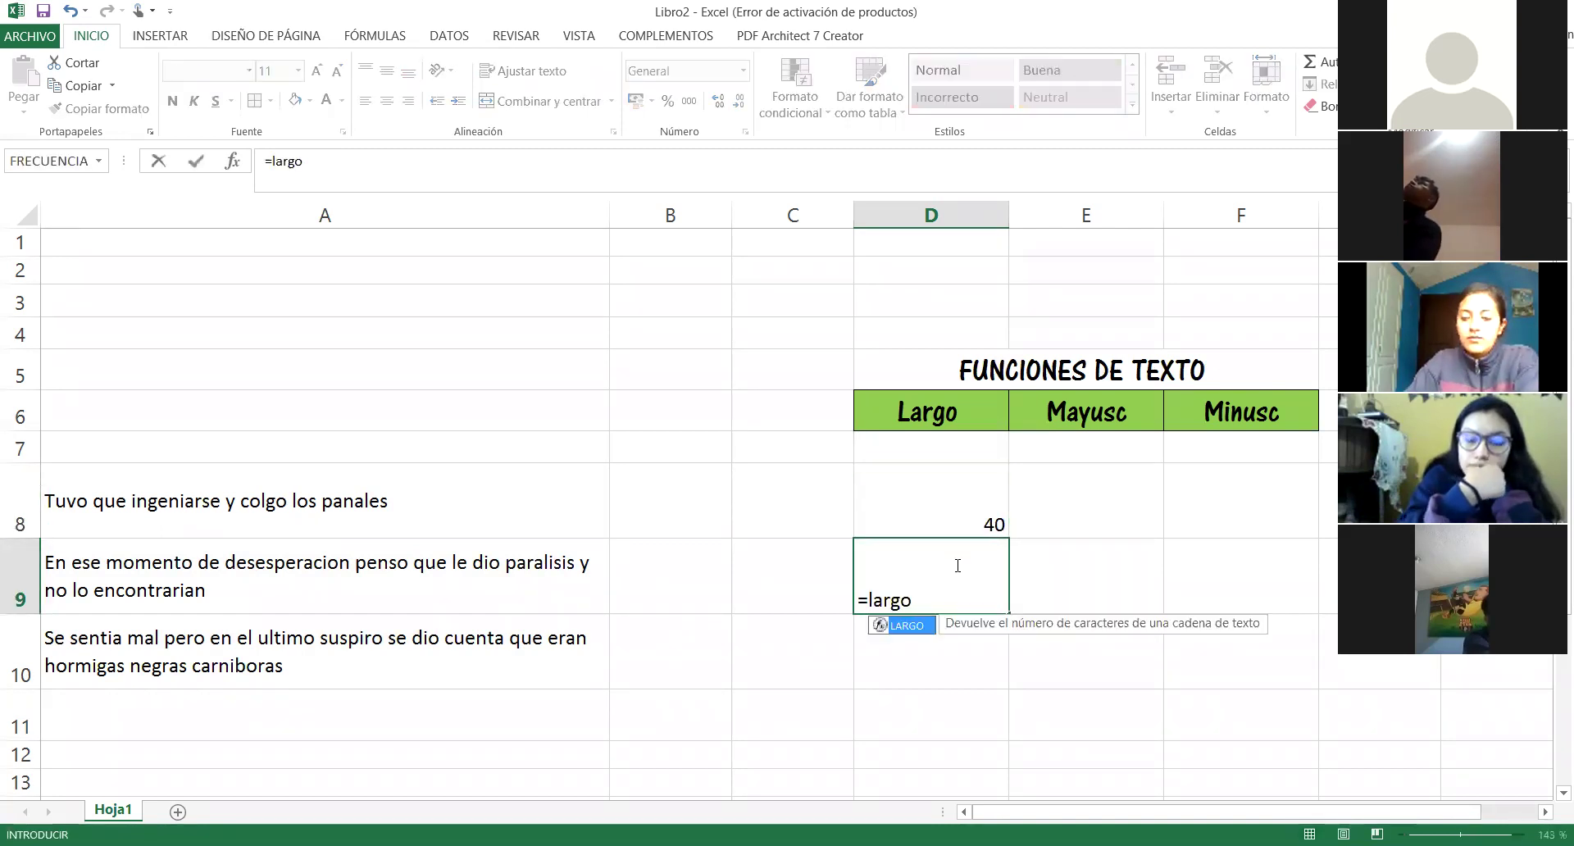
pyautogui.write('(')
pyautogui.click(393, 577)
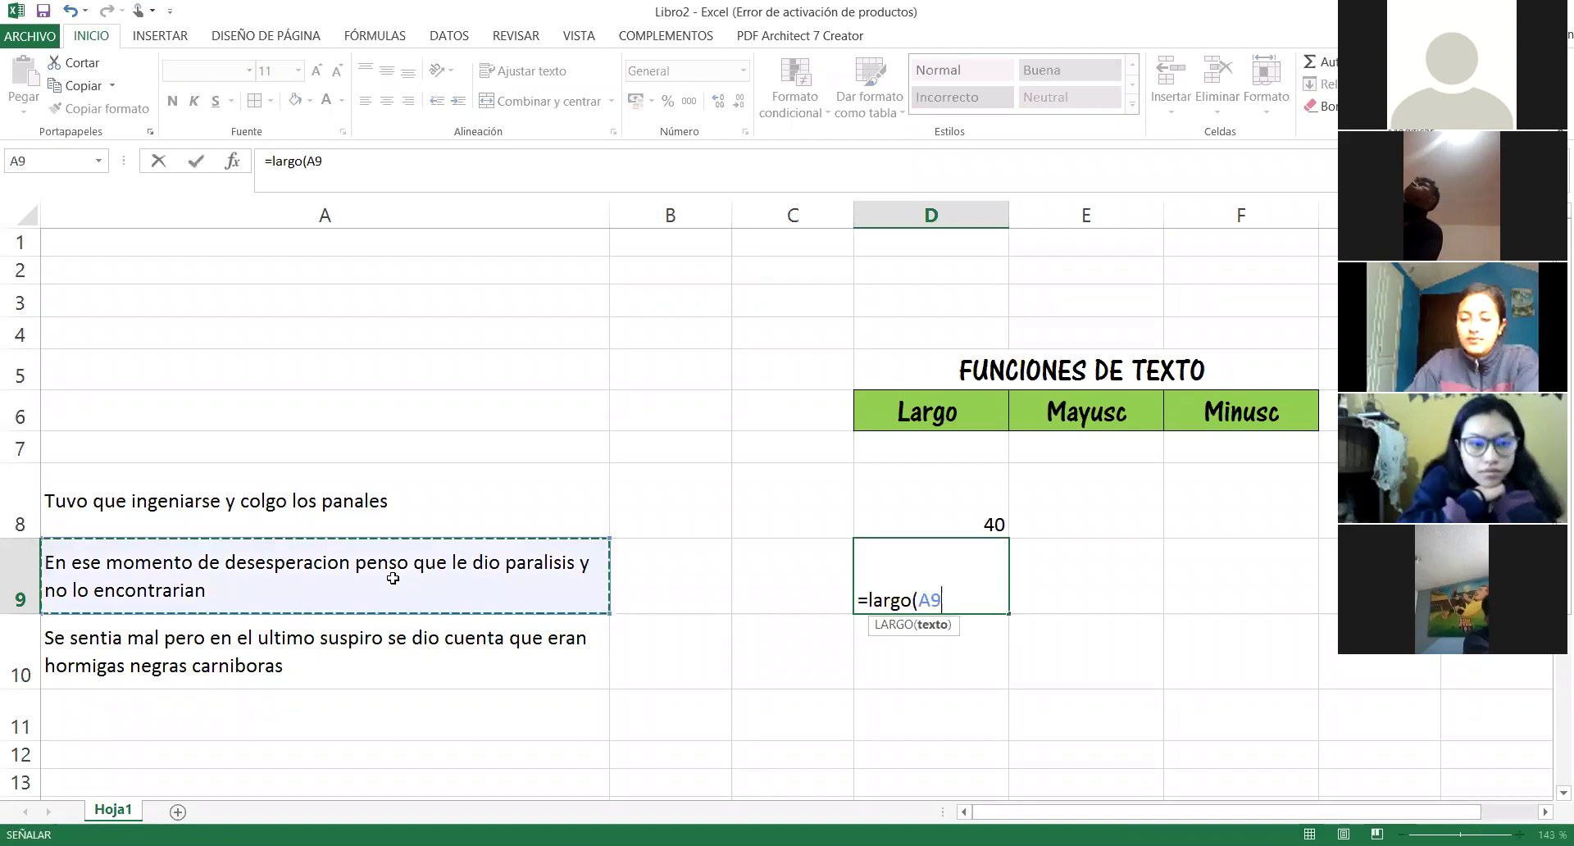
pyautogui.press('Return')
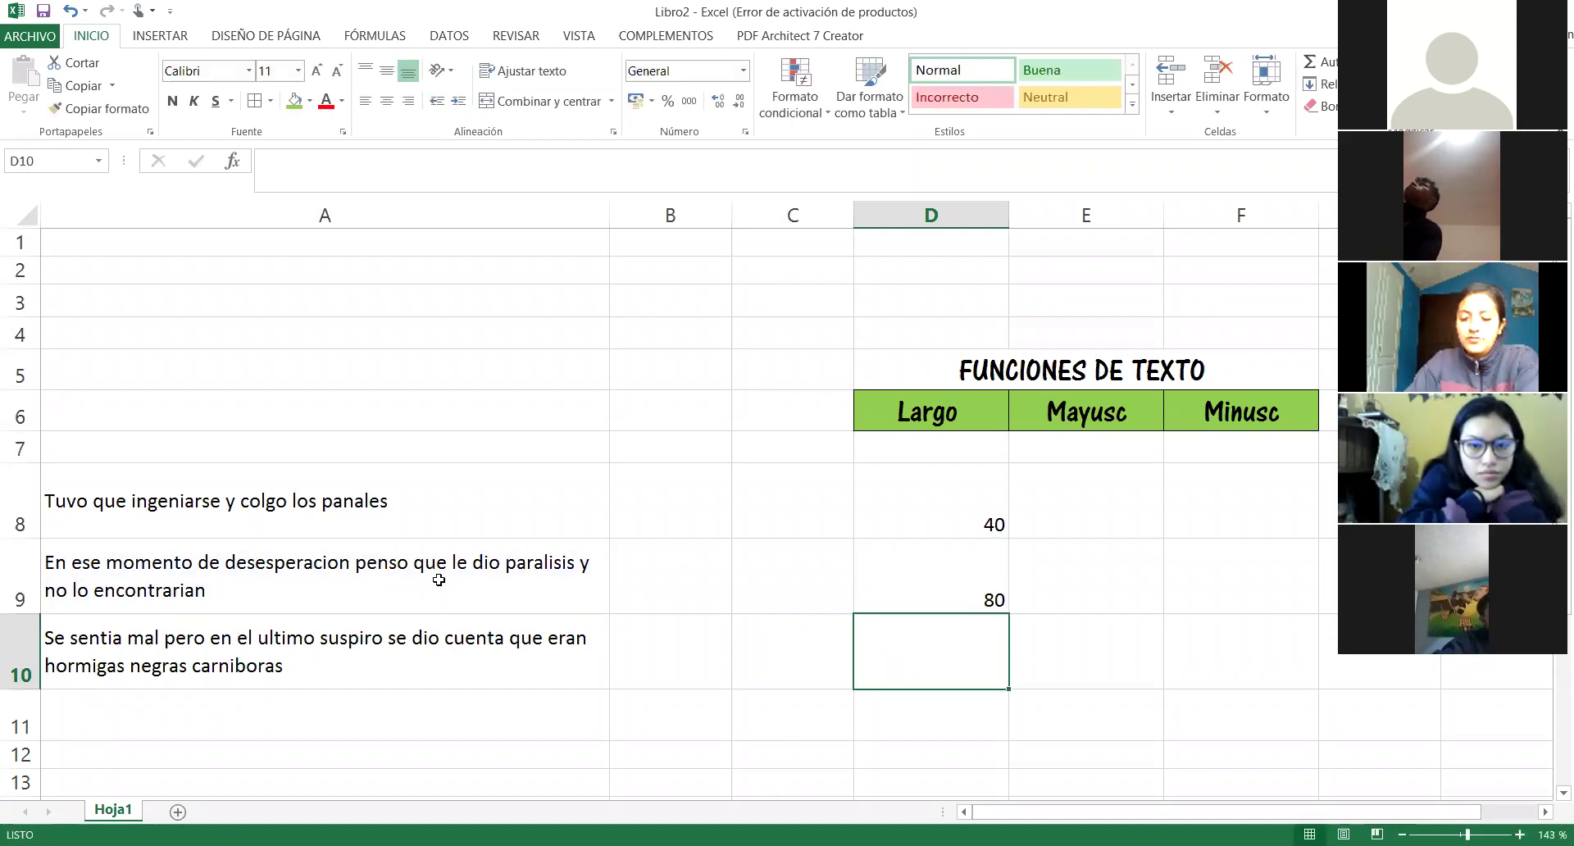
pyautogui.click(1000, 584)
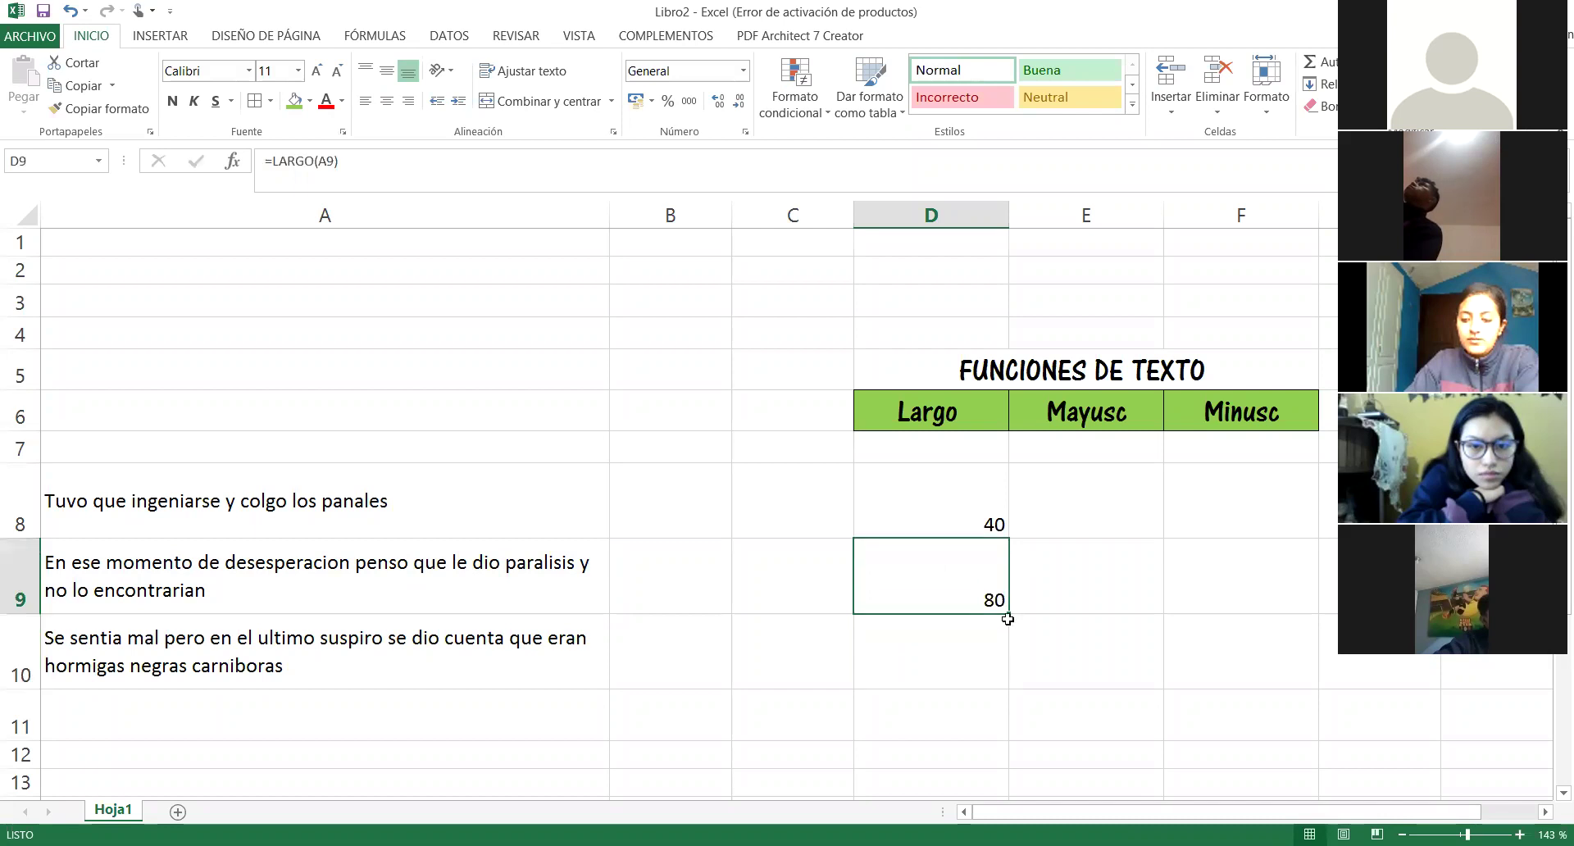
# Step: Copy the LARGO formula from cell D9 down to cell D10
pyautogui.moveTo(1008, 616); pyautogui.dragTo(1008, 689)
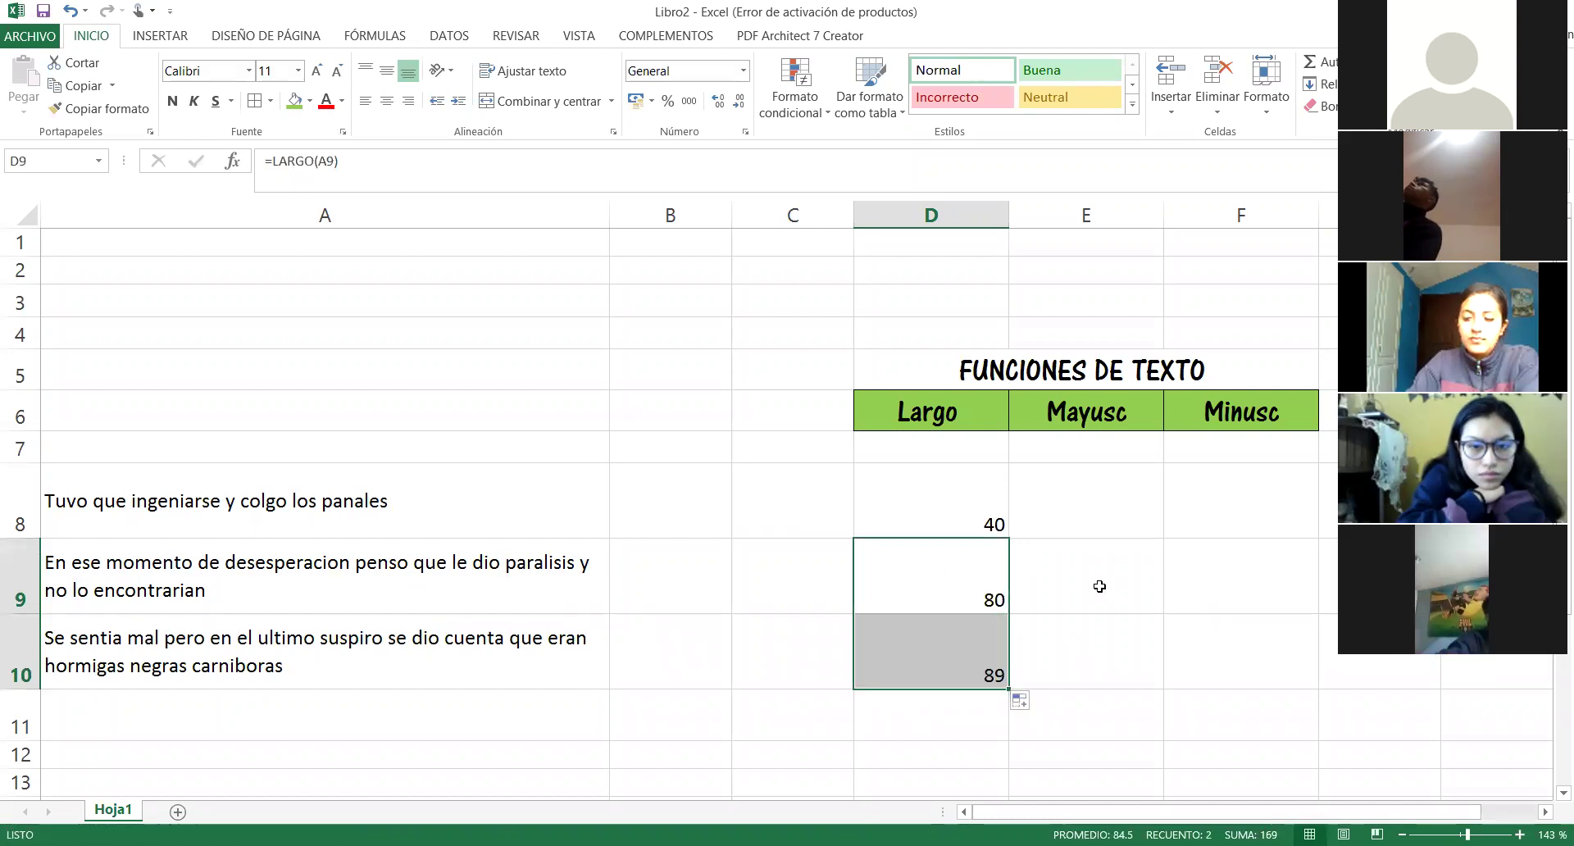
pyautogui.click(1086, 558)
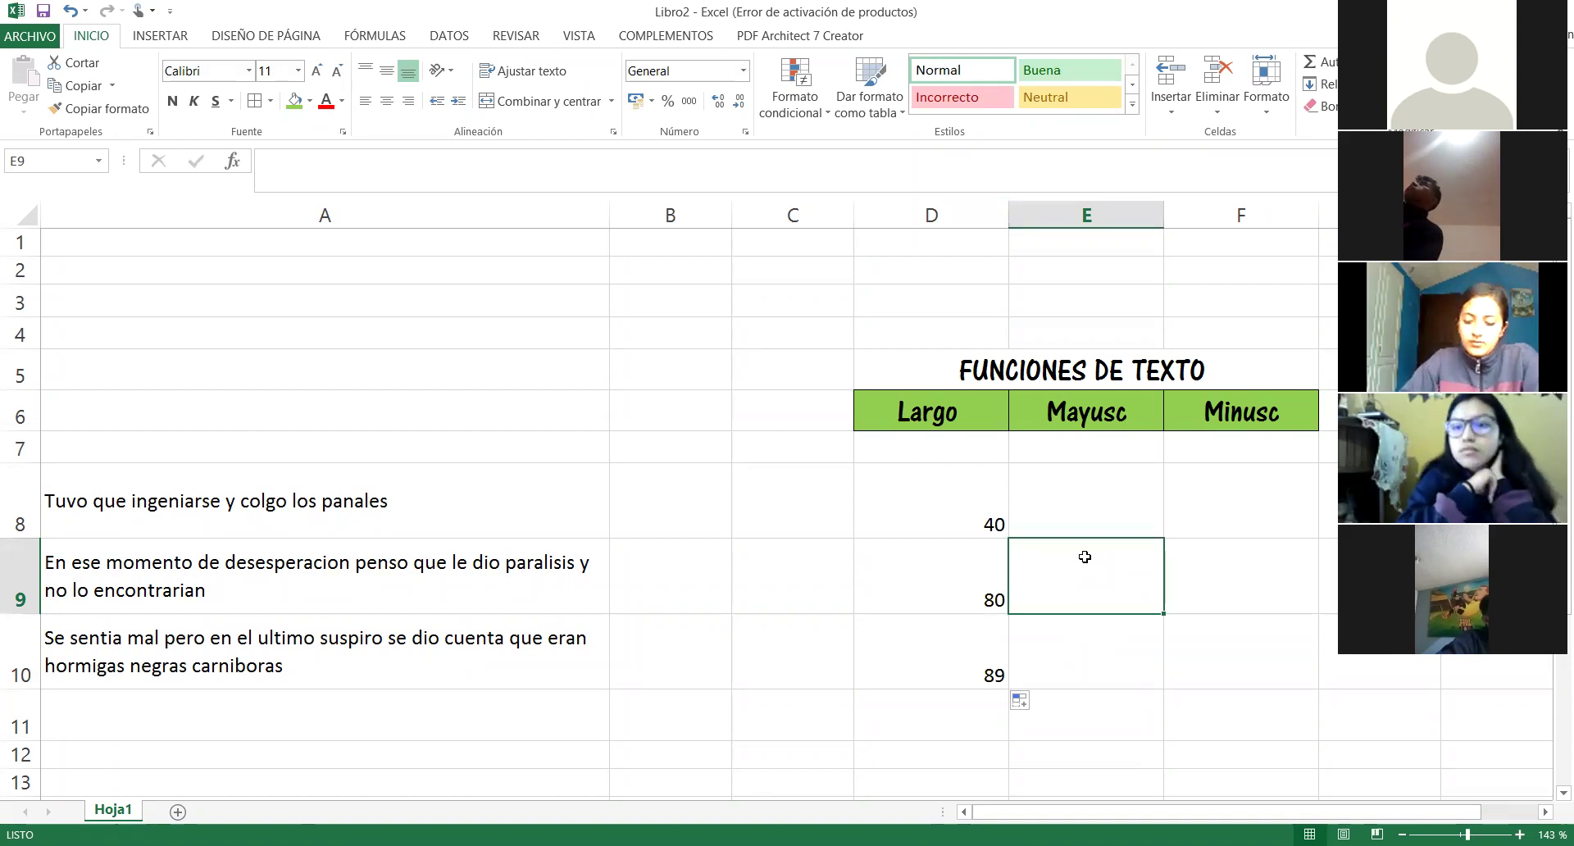
pyautogui.click(1058, 499)
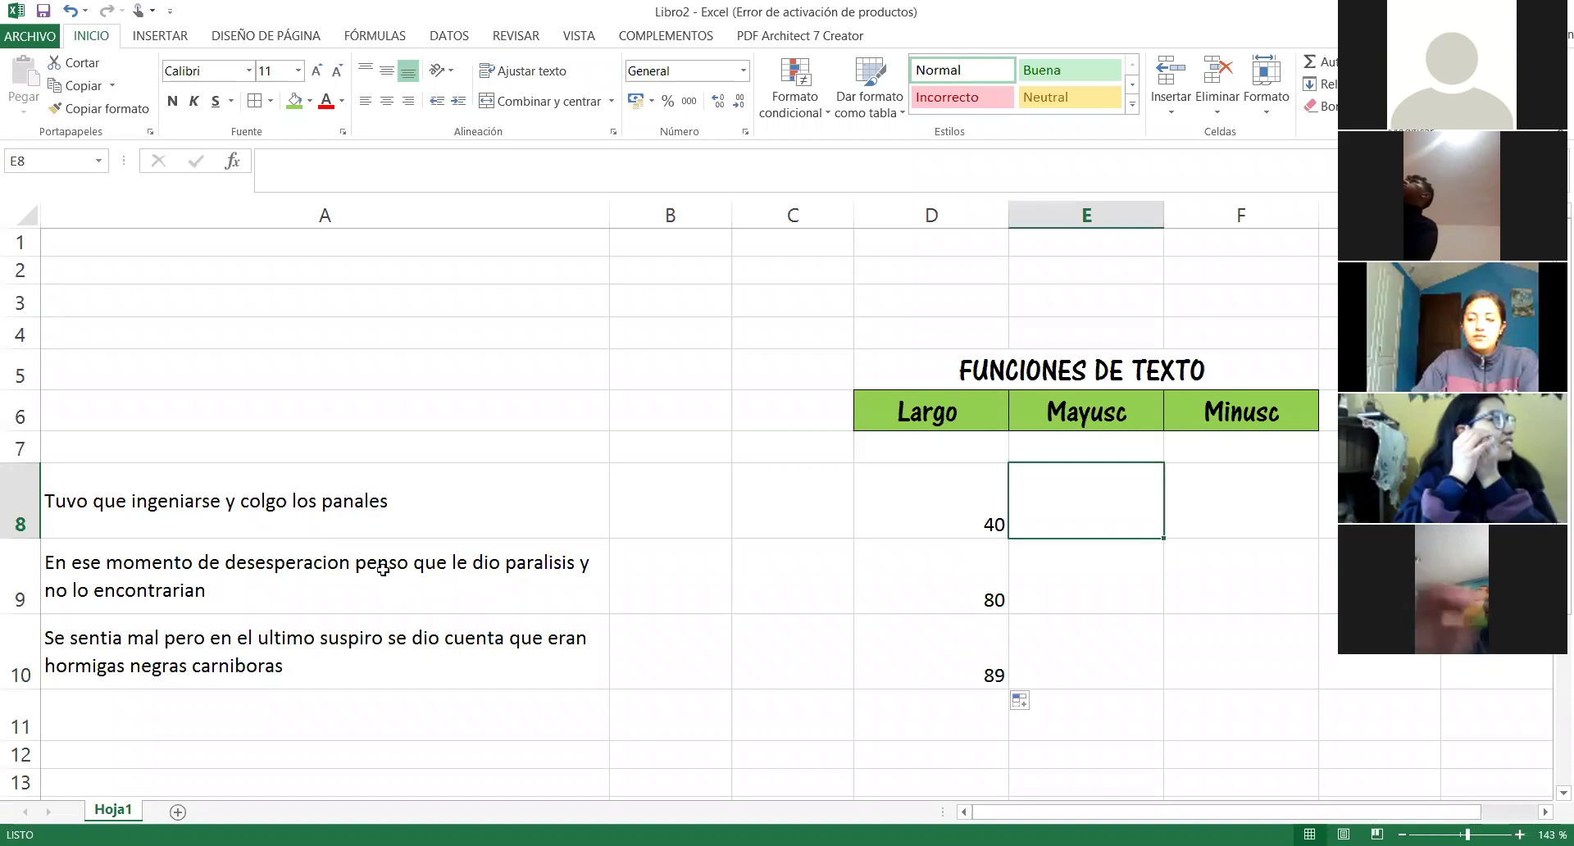
pyautogui.click(340, 524)
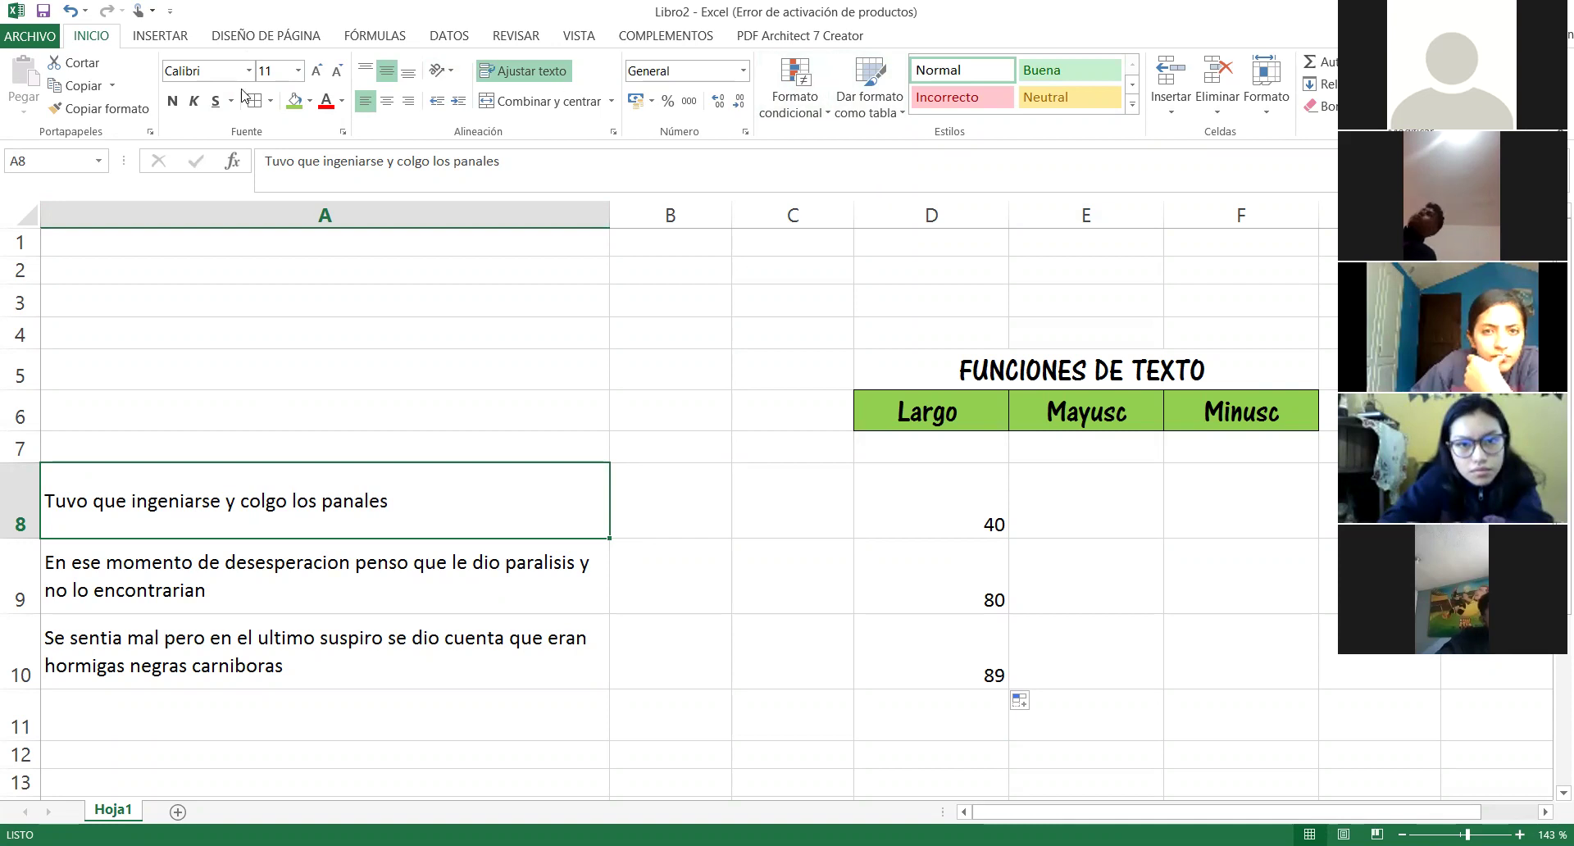
pyautogui.click(343, 133)
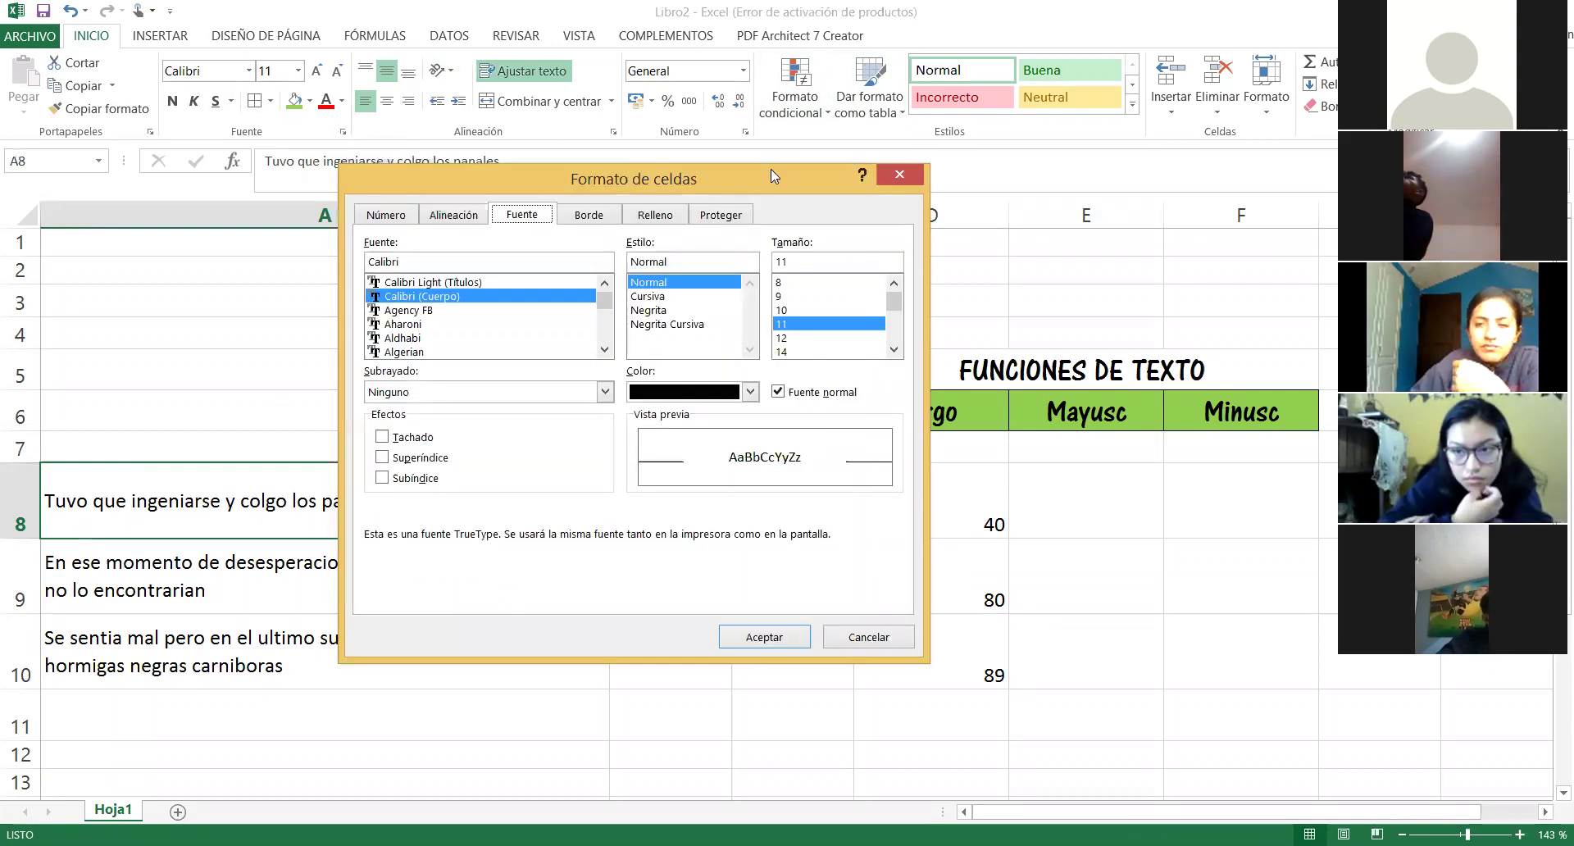
pyautogui.moveTo(771, 172); pyautogui.dragTo(778, 354)
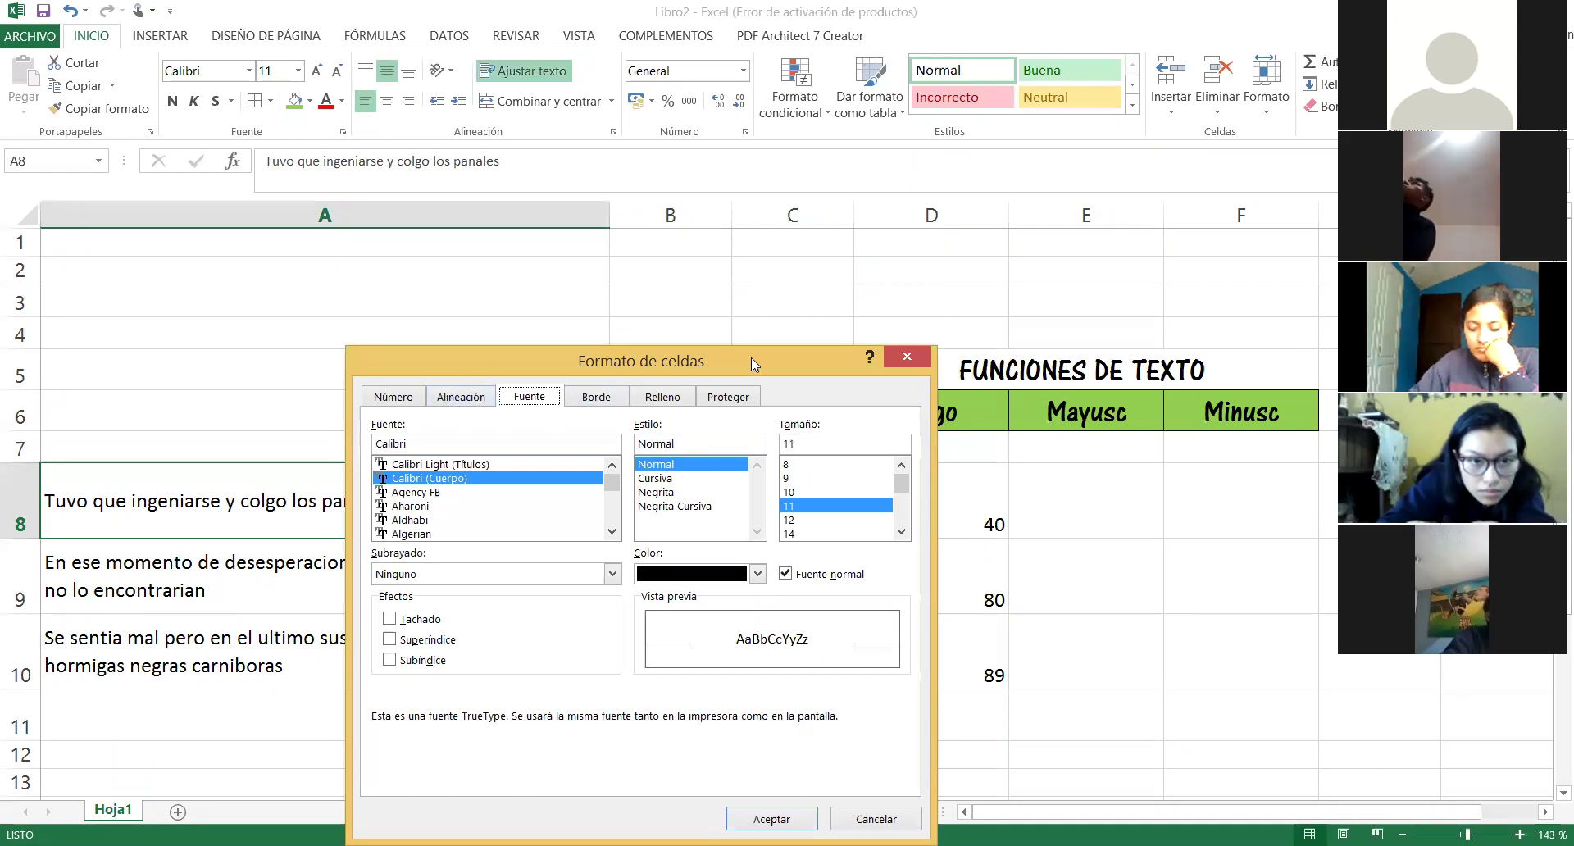
pyautogui.moveTo(751, 357); pyautogui.dragTo(733, 318)
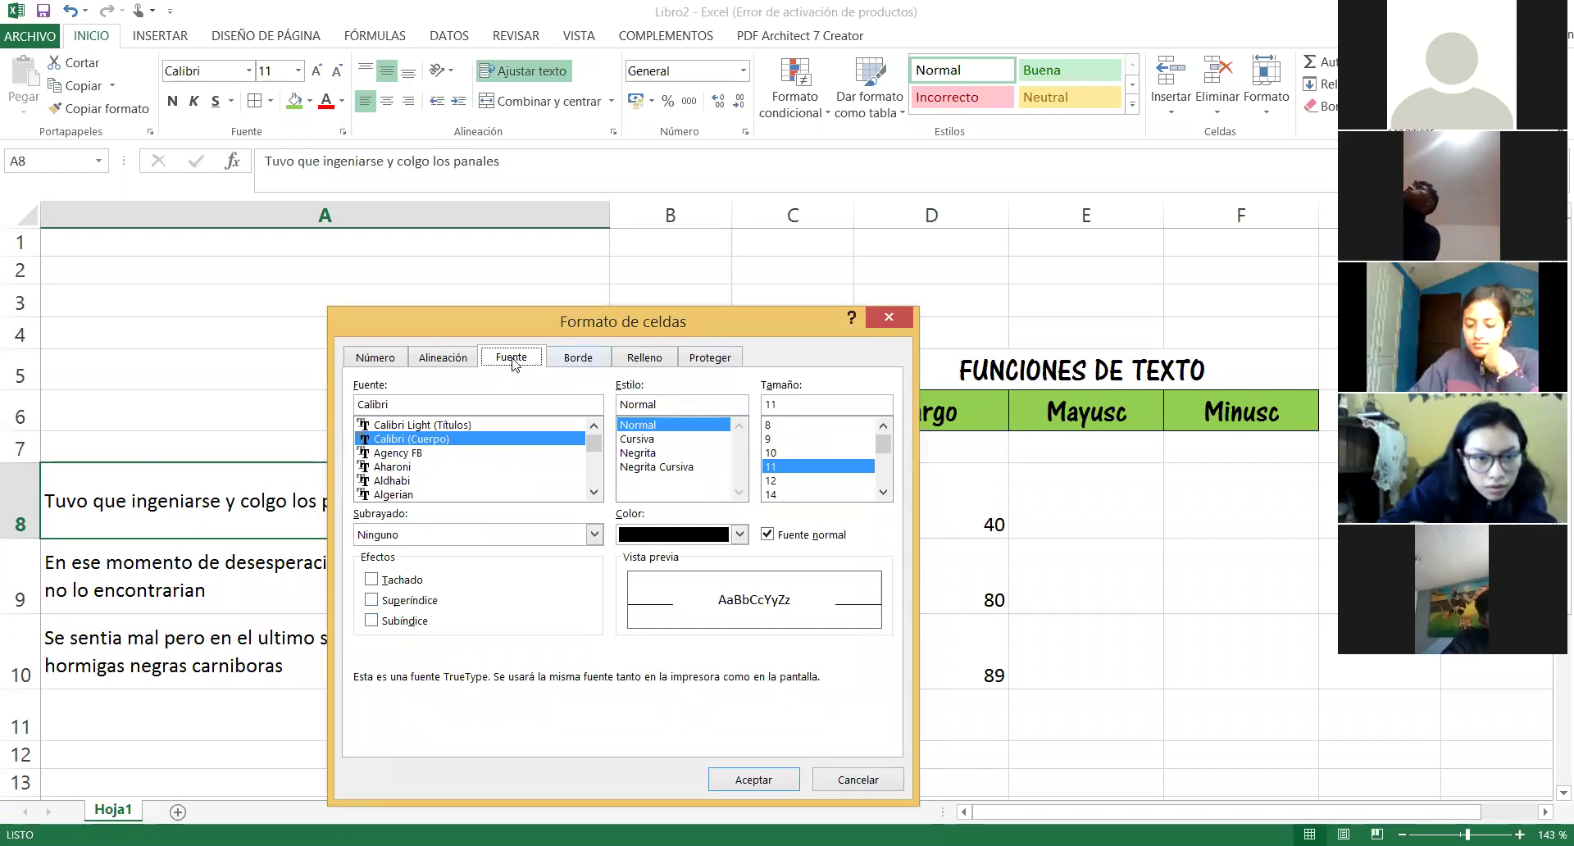
pyautogui.click(897, 328)
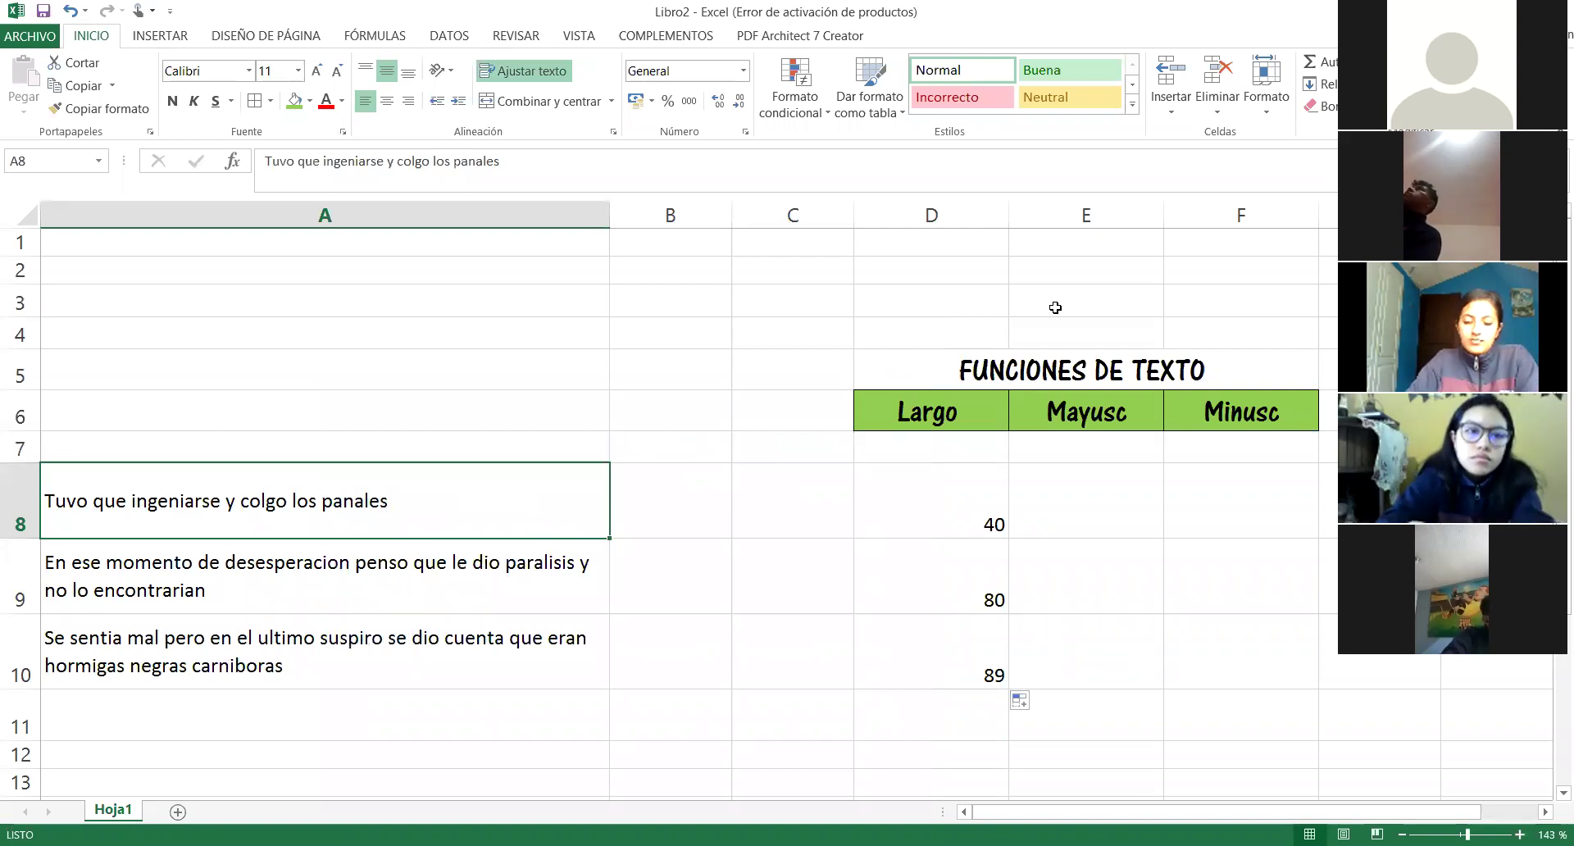
# Step: Widen the Mayusc column and delete the two empty columns C and B between the sentences and the function table
pyautogui.moveTo(1163, 203); pyautogui.dragTo(1344, 205)
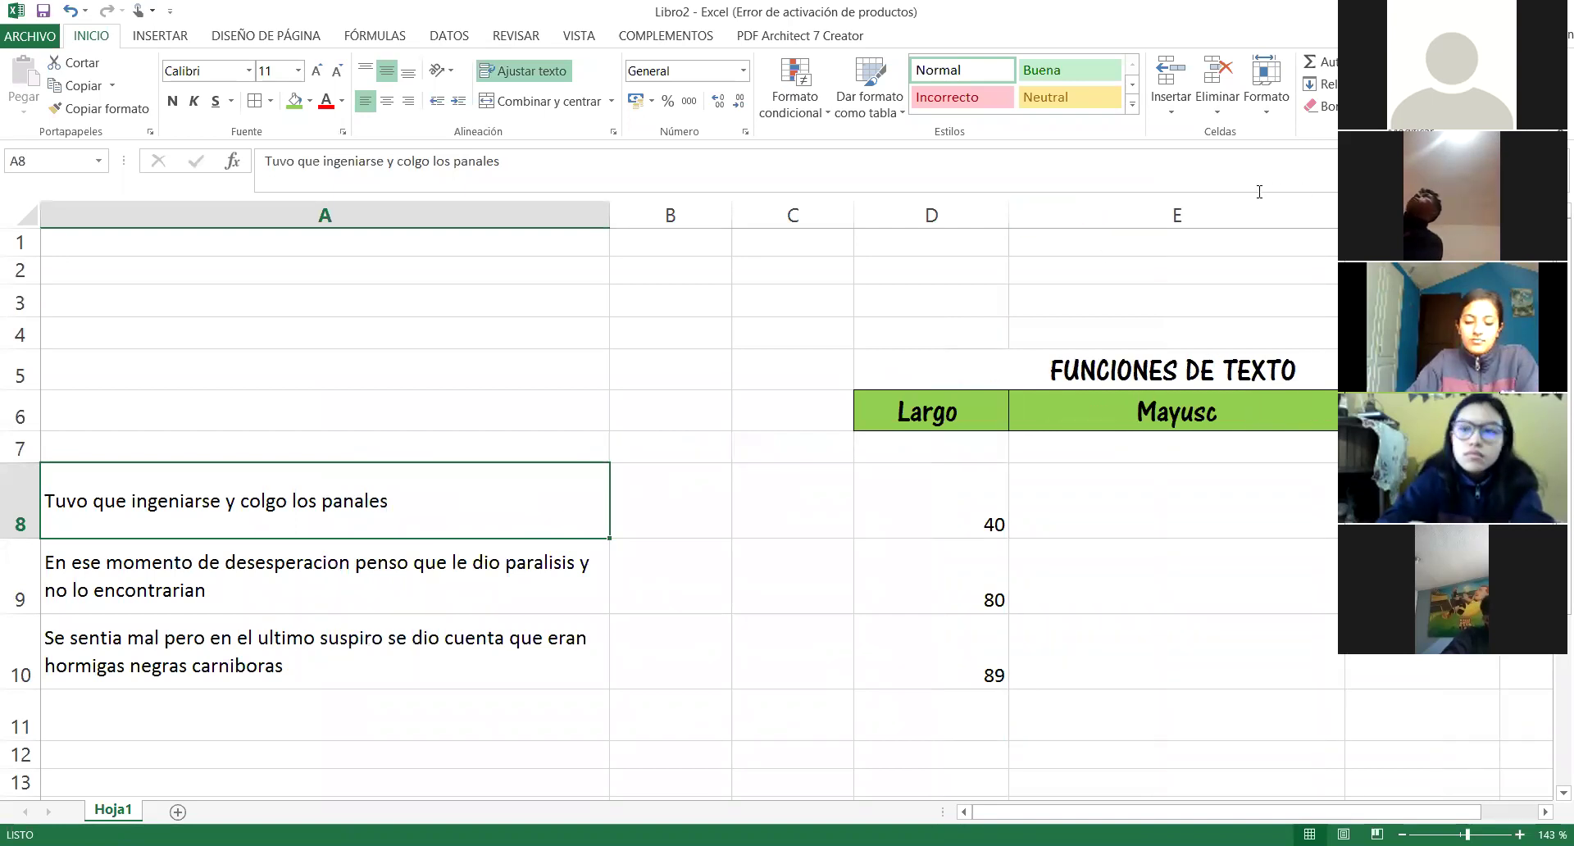
pyautogui.click(771, 214)
pyautogui.rightClick(771, 214)
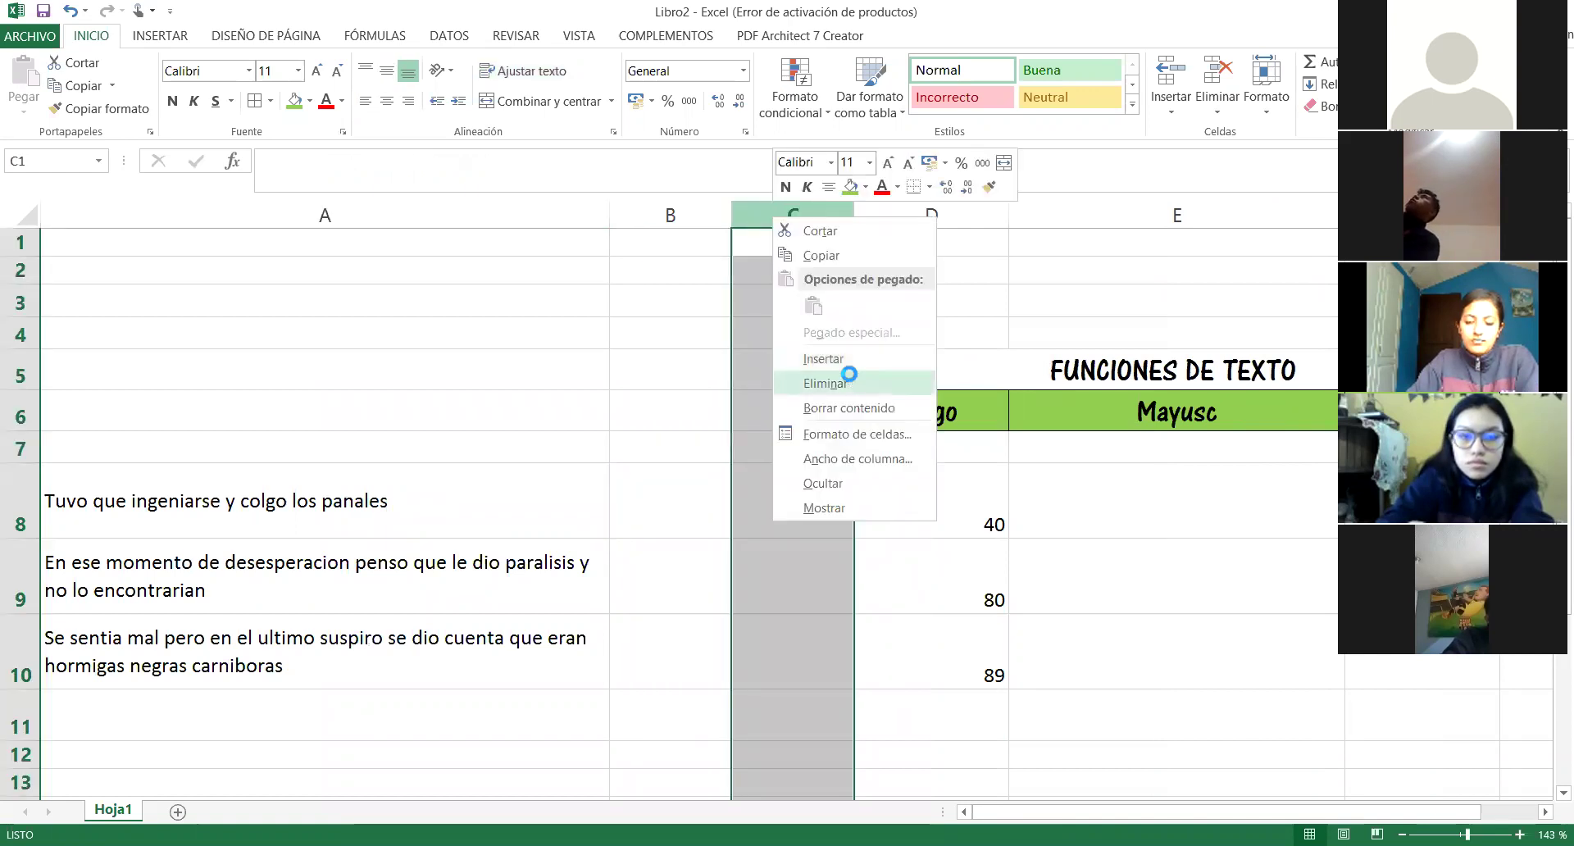
pyautogui.click(826, 383)
pyautogui.click(702, 215)
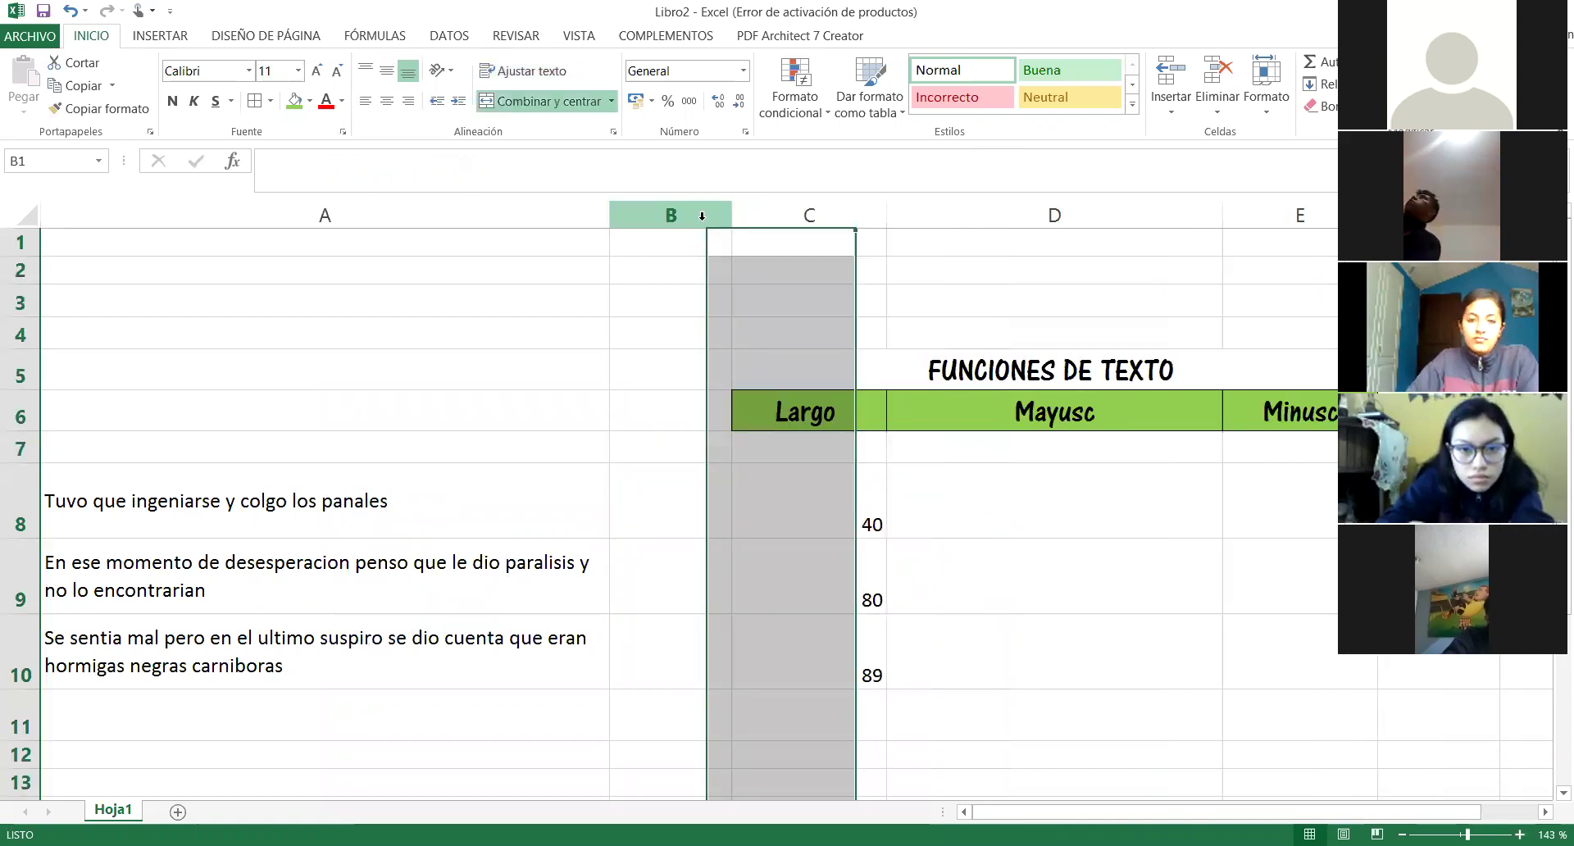
pyautogui.rightClick(702, 216)
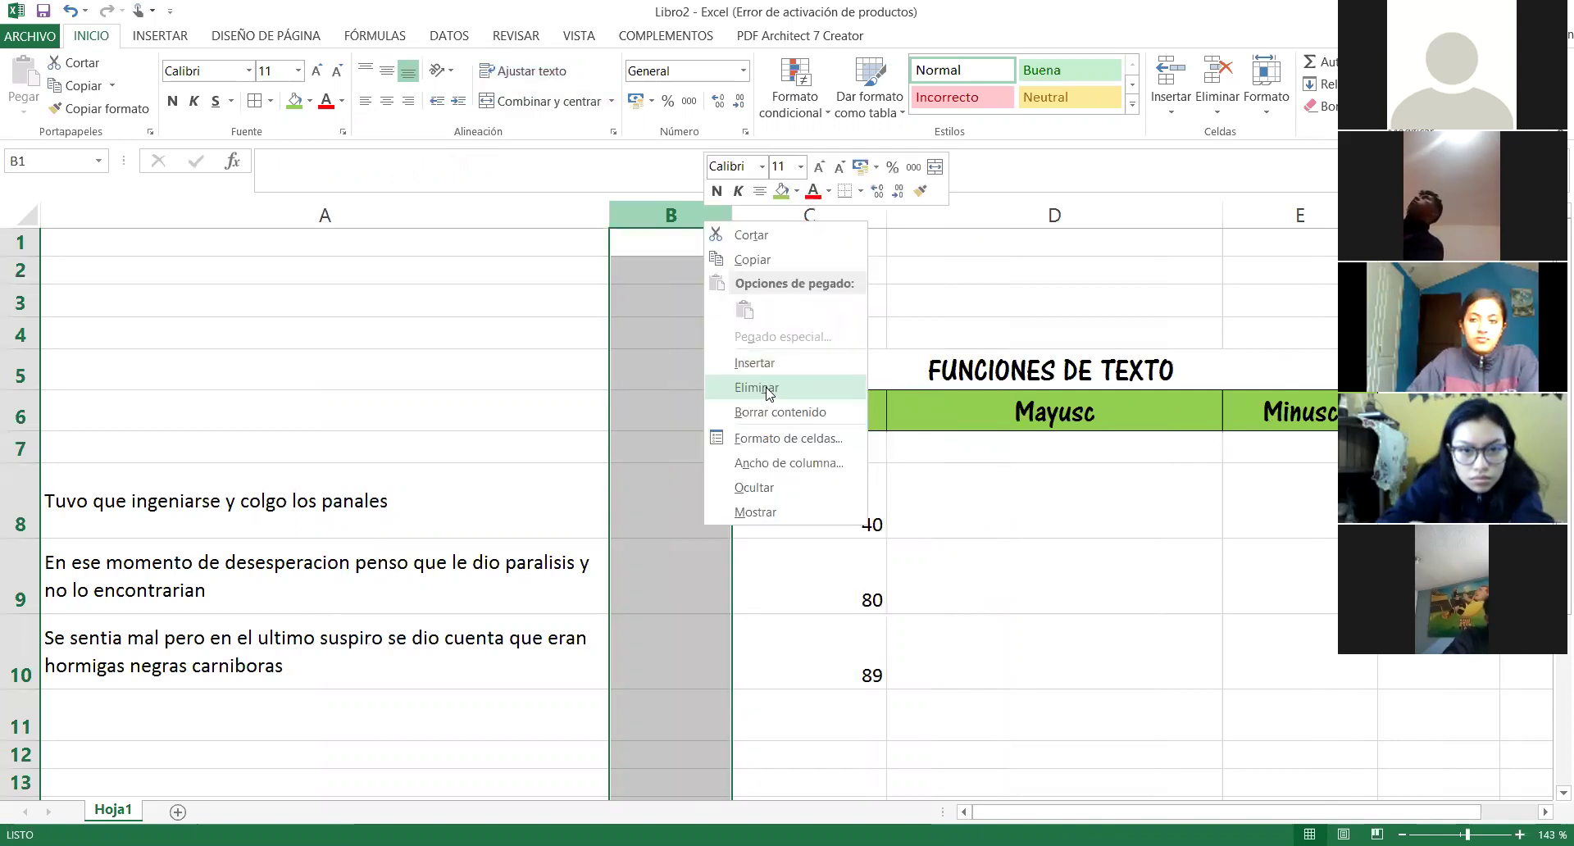
pyautogui.click(757, 387)
# Step: Enter the formula =MAYUSC(A8) in cell C8 to convert the first sentence to uppercase
pyautogui.click(846, 490)
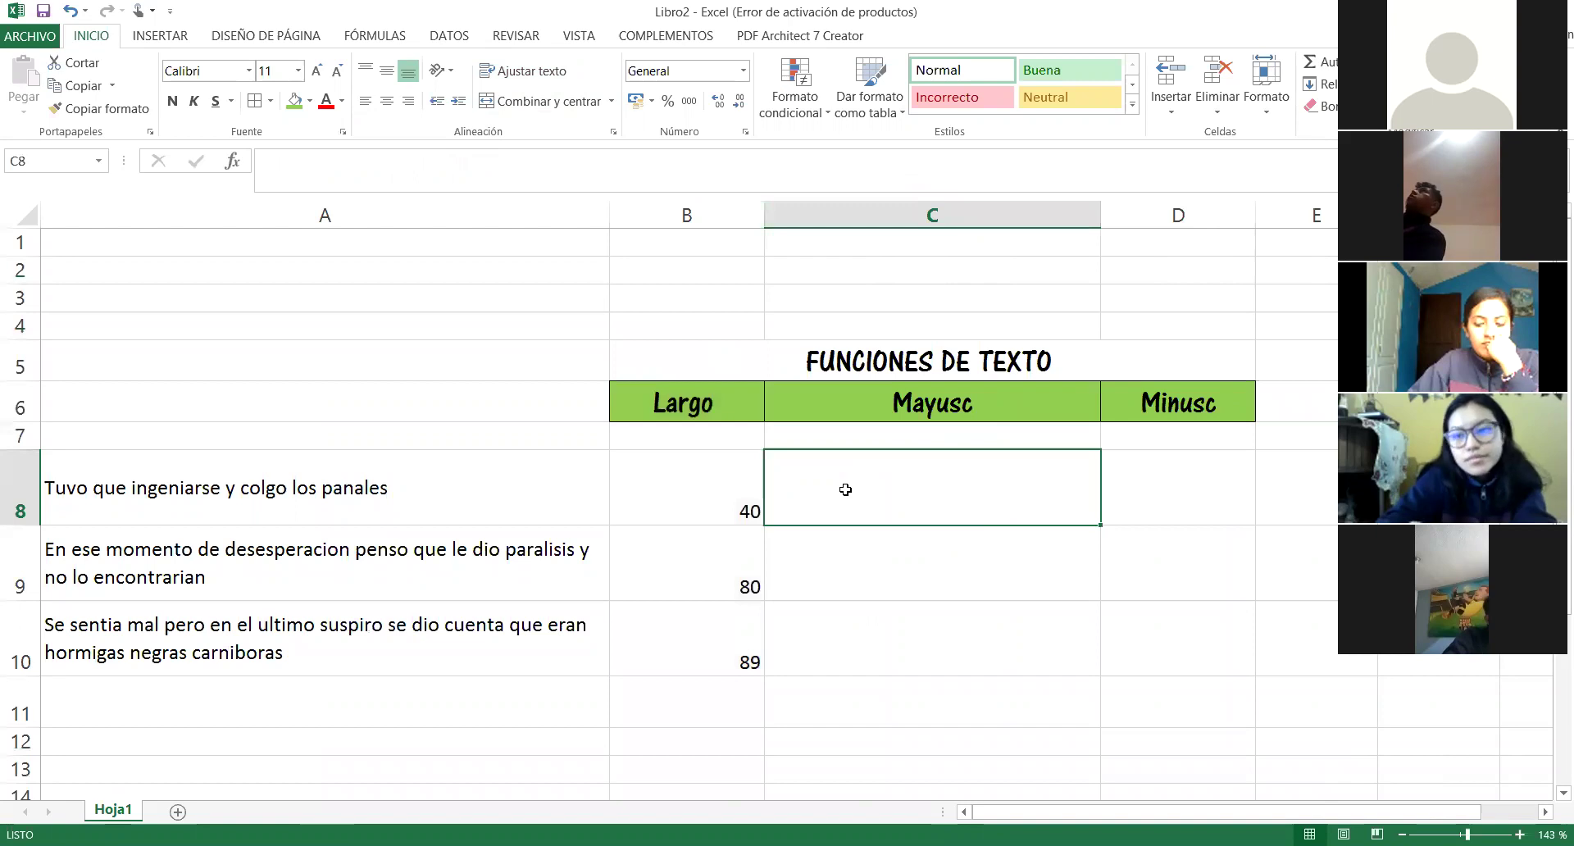
pyautogui.write('=')
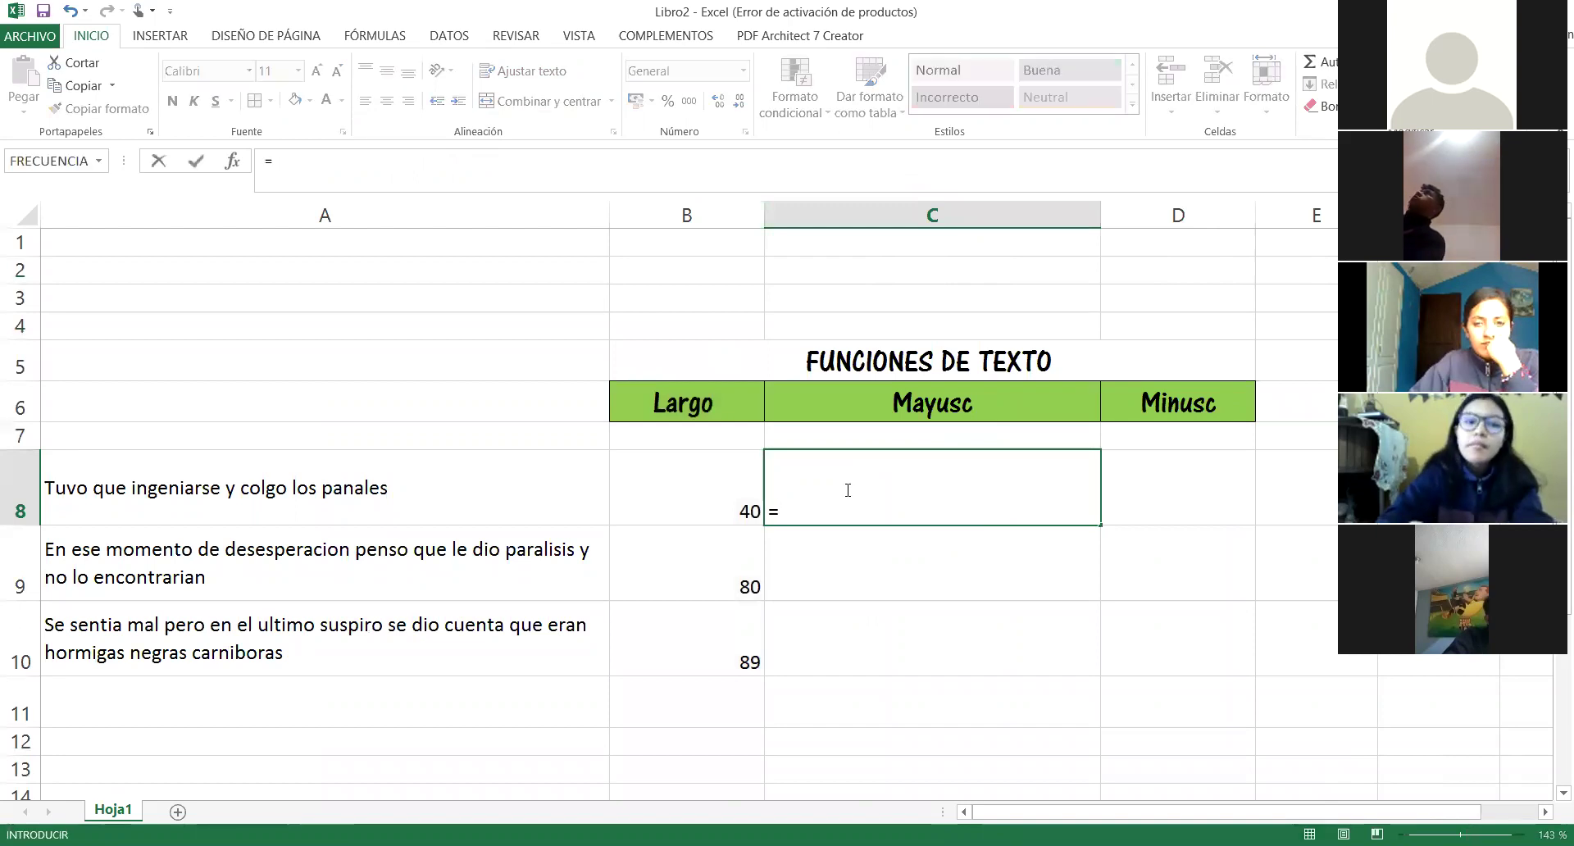
pyautogui.write('mayus')
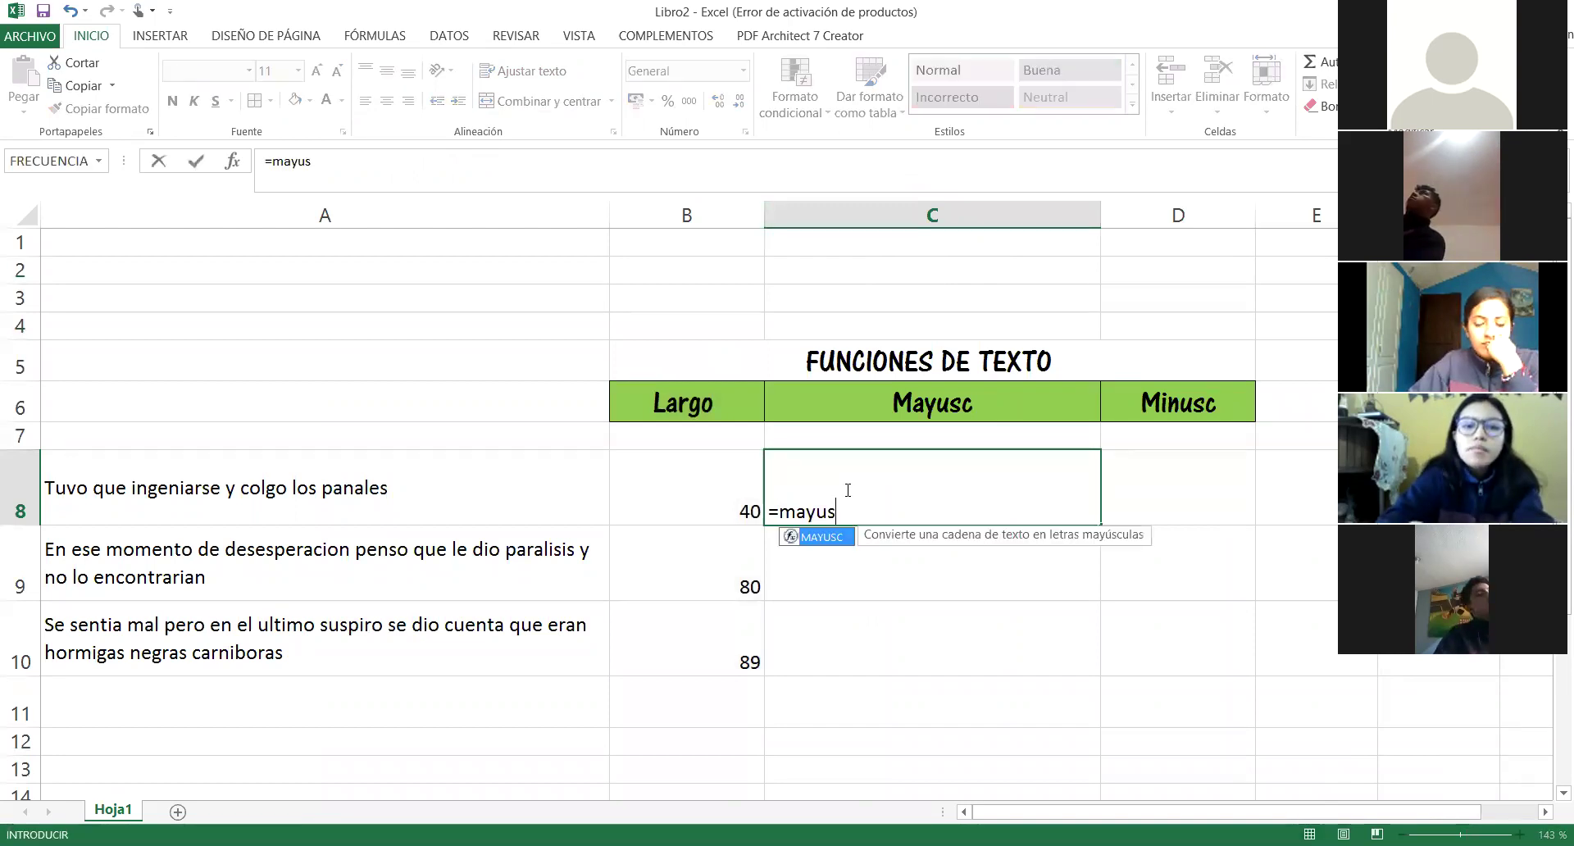
pyautogui.write('c(')
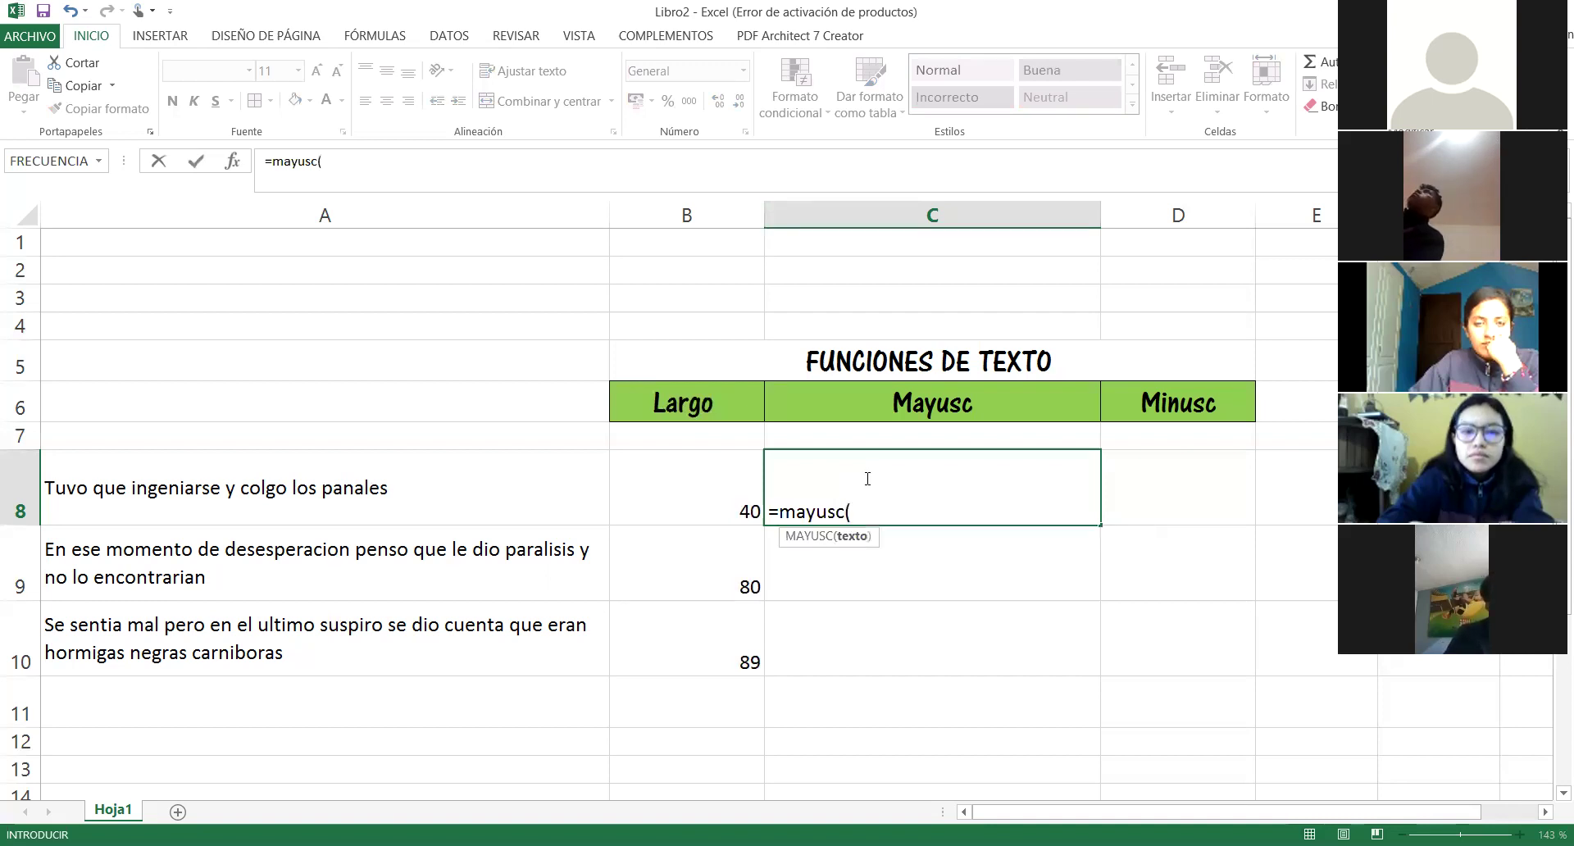
pyautogui.click(457, 482)
pyautogui.write(')')
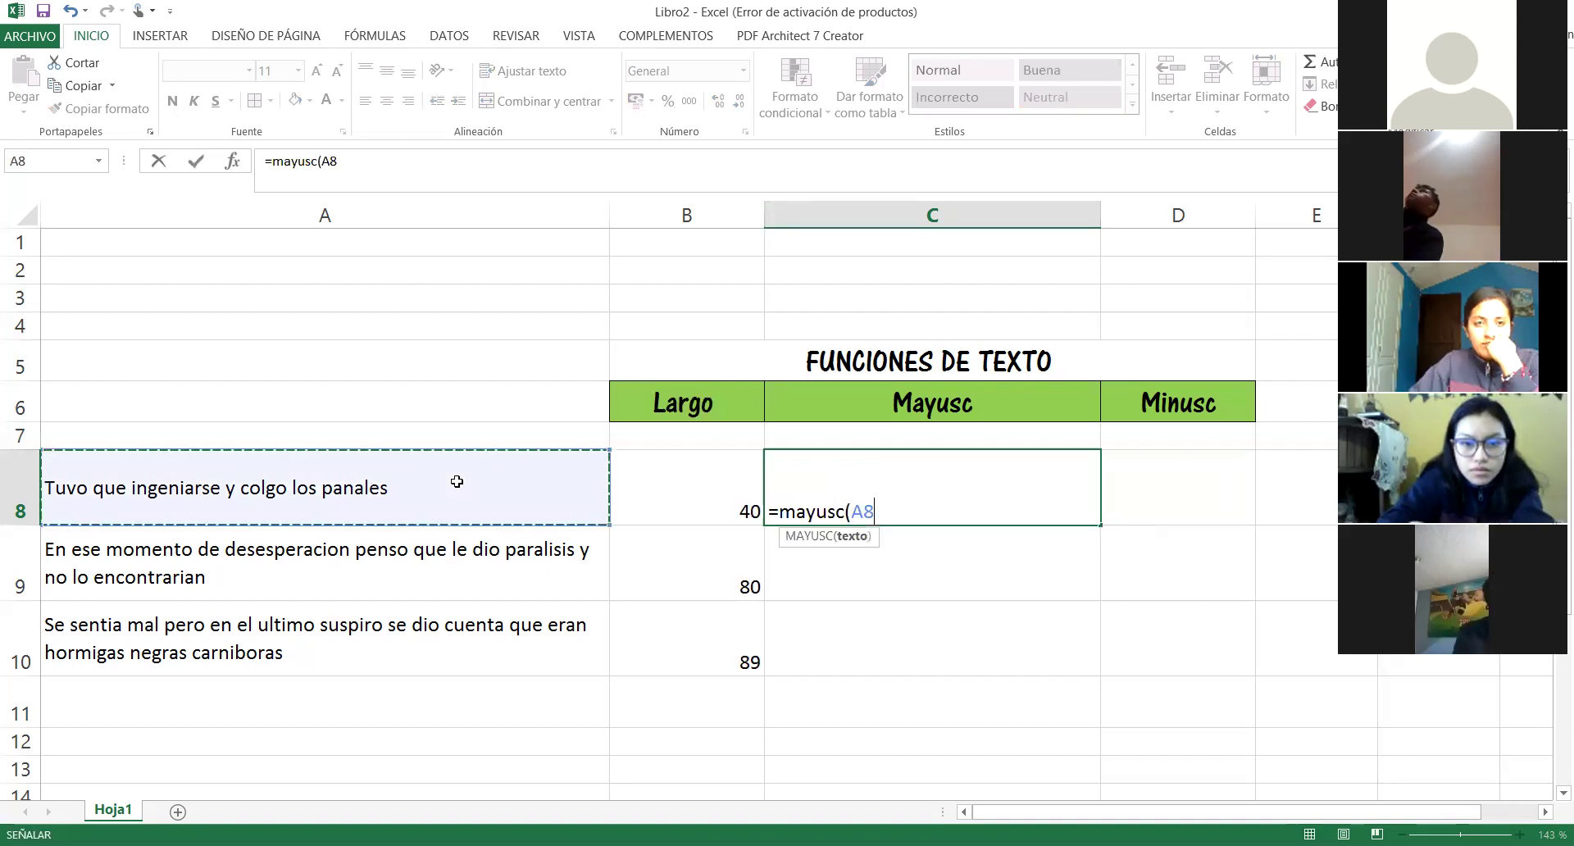
pyautogui.press('Return')
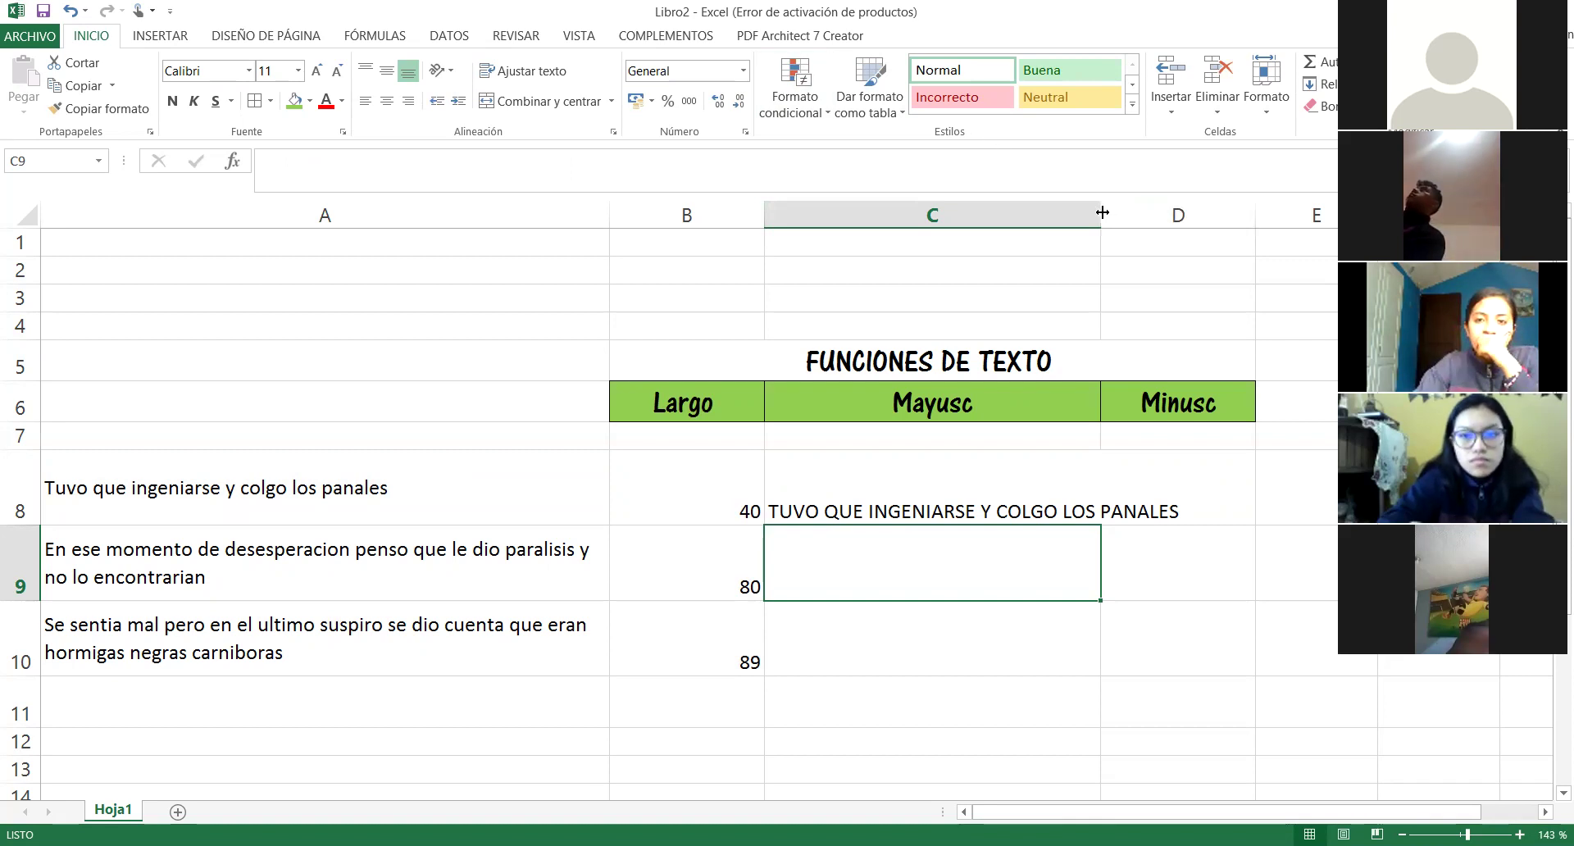
# Step: Widen the Mayusc column to fit the first uppercase sentence and copy the formula from C8 down to C10
pyautogui.moveTo(1103, 213); pyautogui.dragTo(1198, 213)
pyautogui.click(1079, 485)
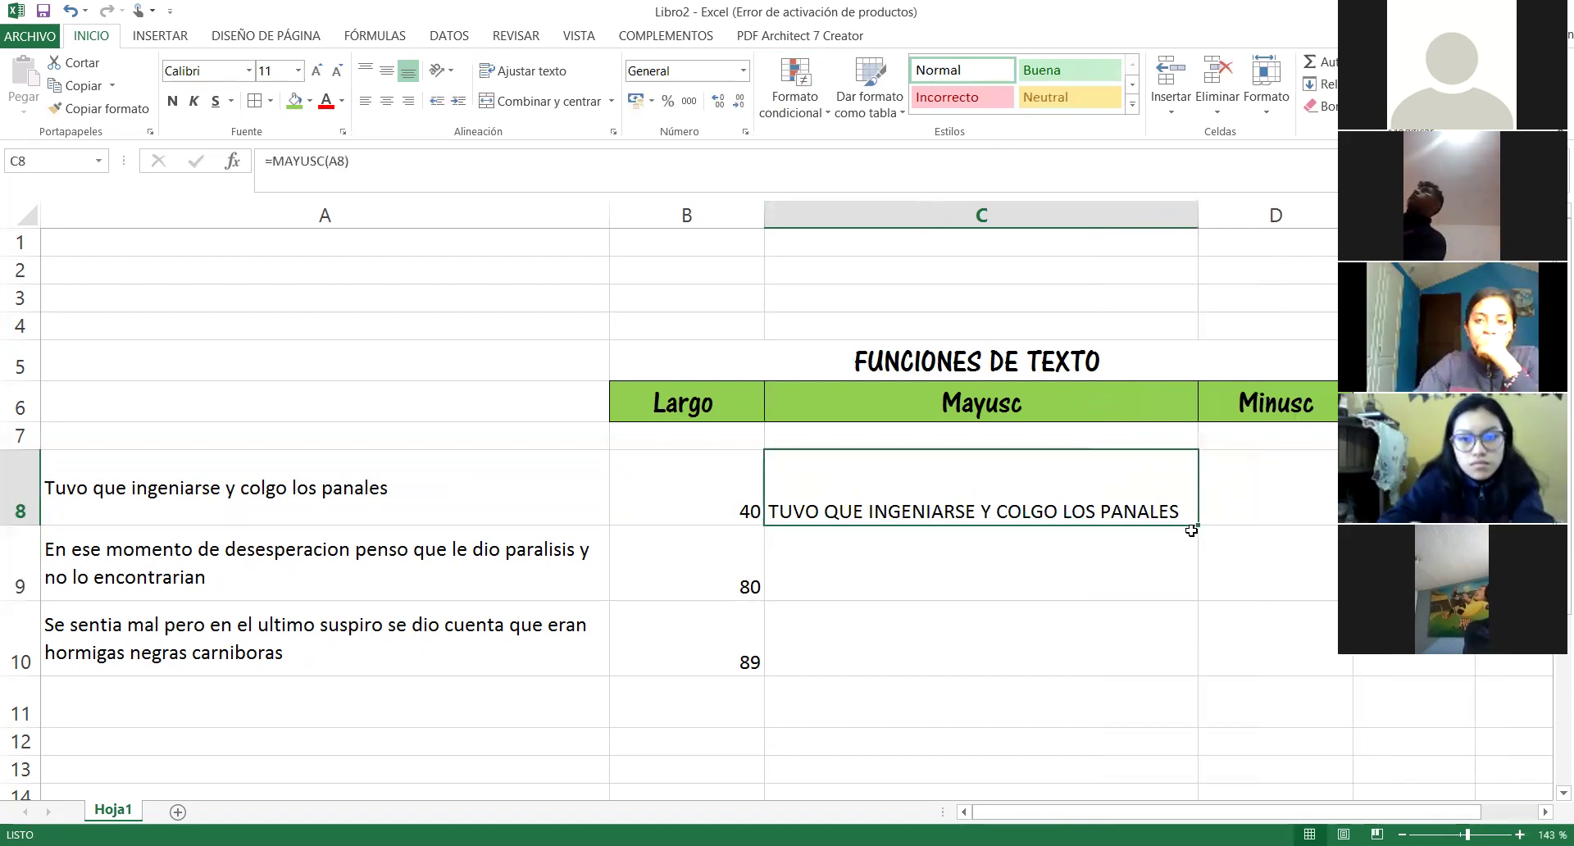
pyautogui.moveTo(1201, 526); pyautogui.dragTo(1180, 657)
# Step: Wrap the text of the uppercase sentences in cells C8 to C10
pyautogui.moveTo(1035, 496); pyautogui.dragTo(1014, 646)
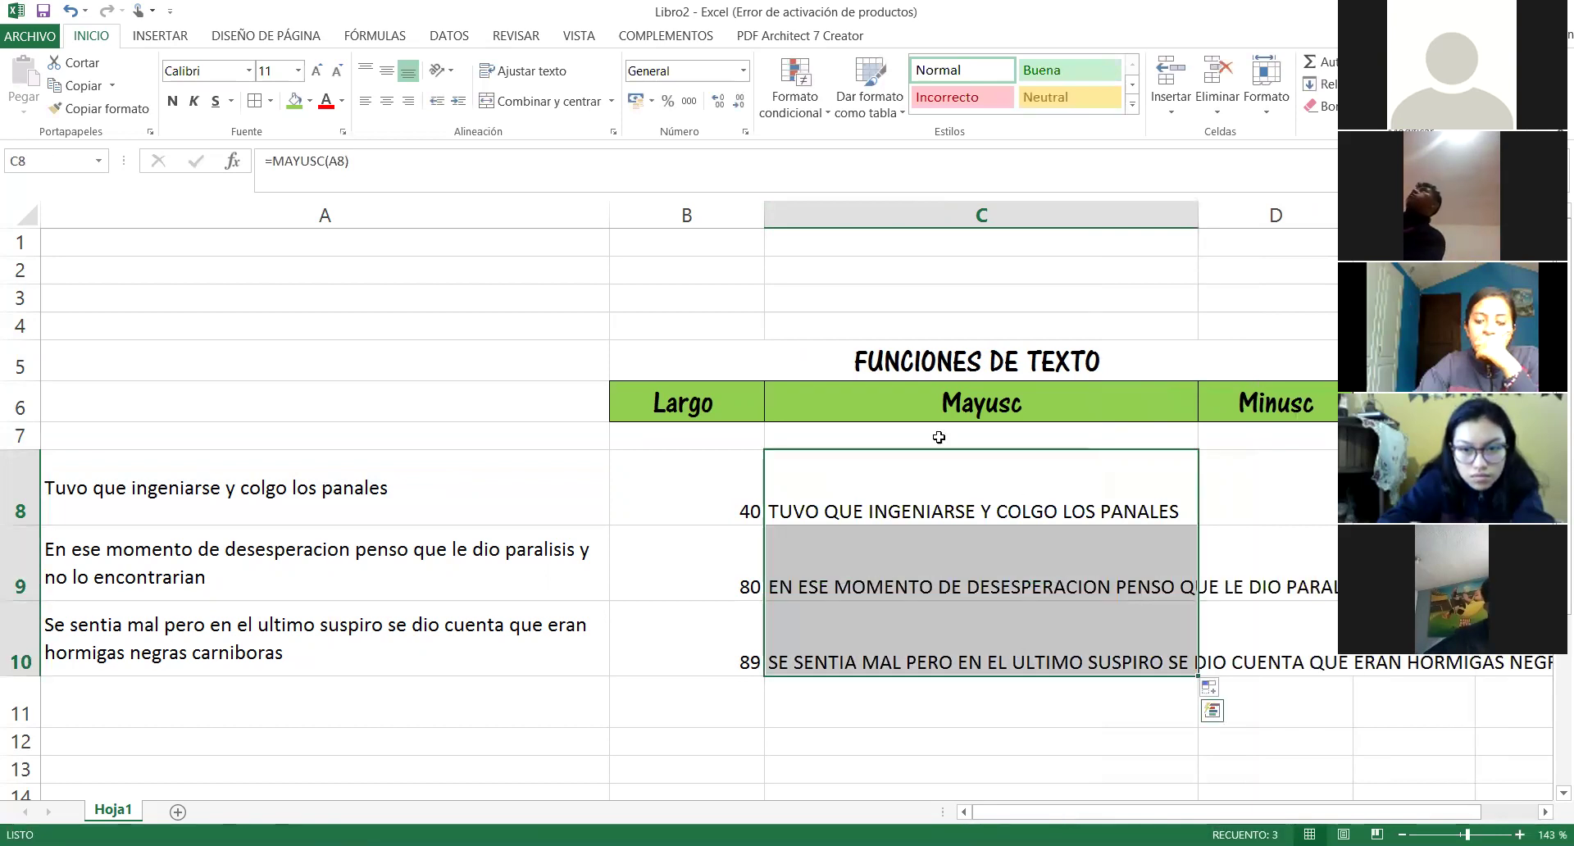
pyautogui.click(525, 71)
pyautogui.click(1228, 575)
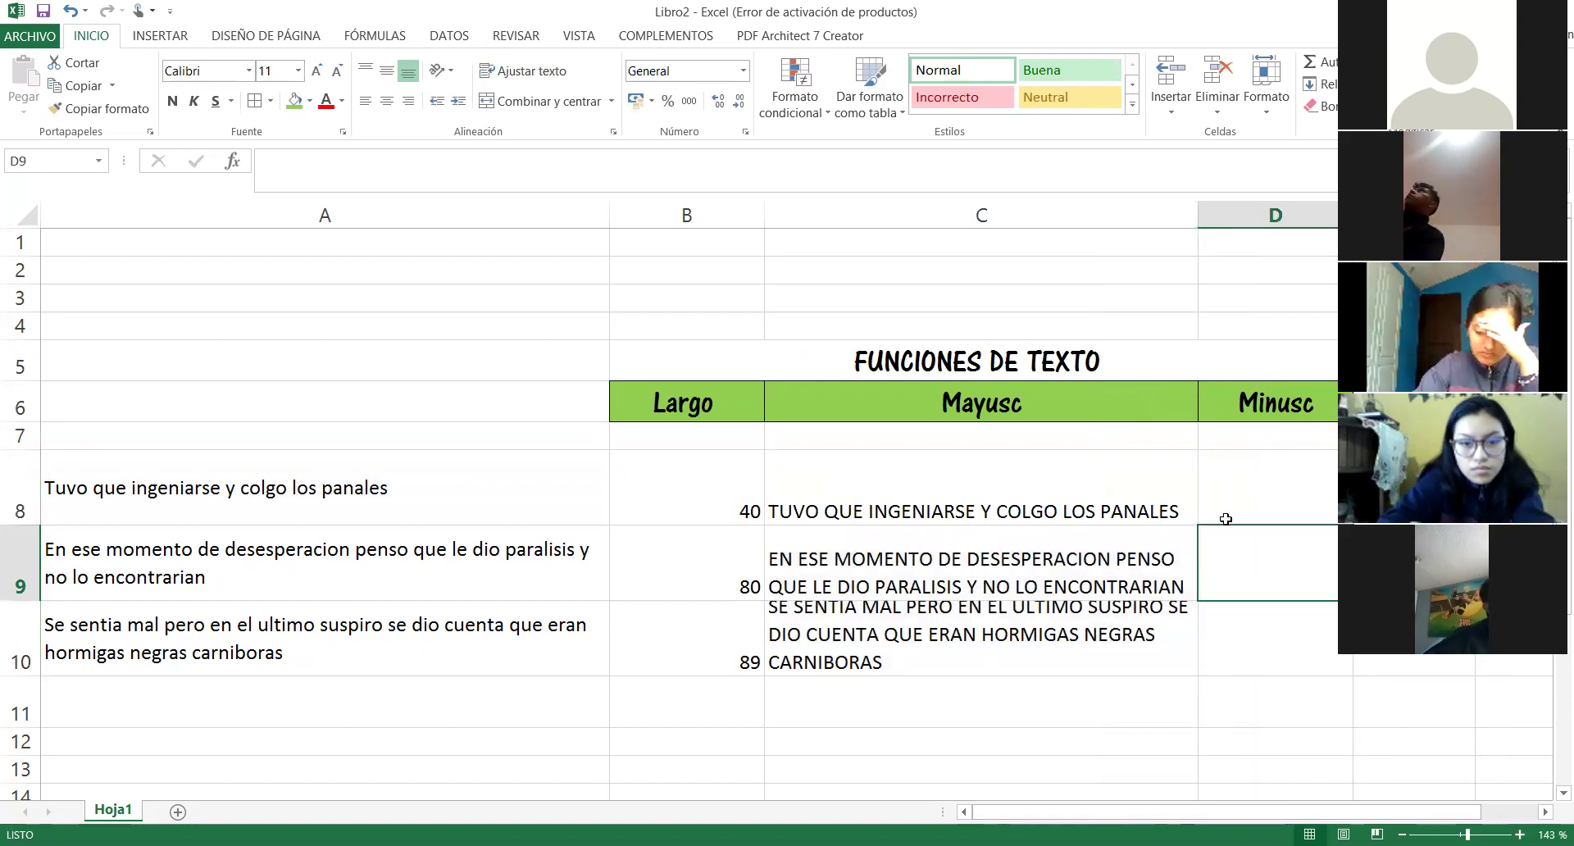
# Step: Enter the formula =MINUSC(C8) in cell D8 to convert the uppercase sentence to lowercase
pyautogui.click(969, 506)
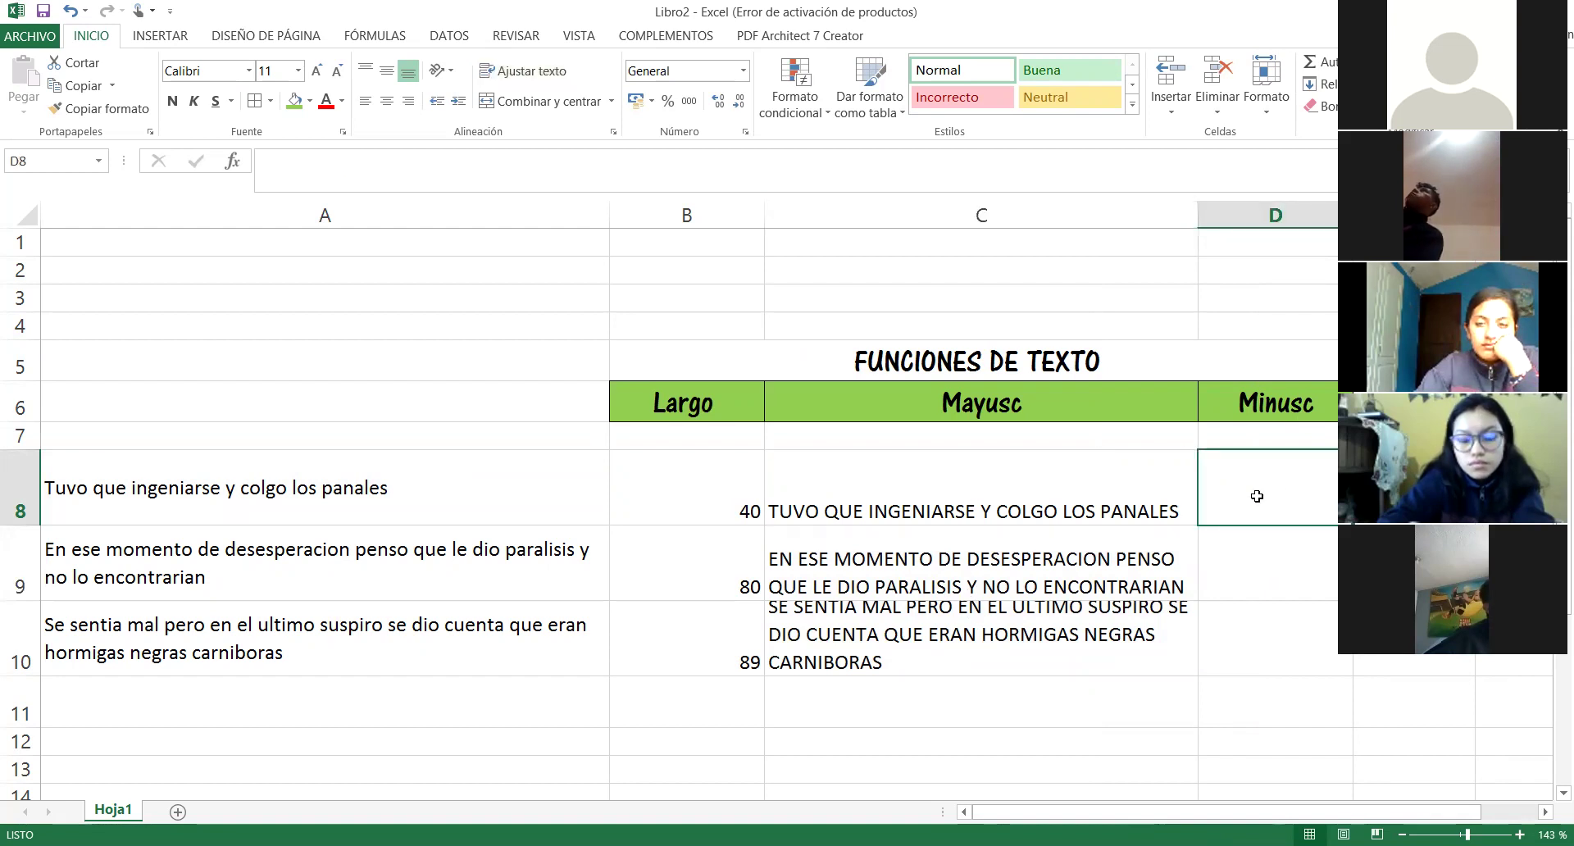
pyautogui.click(169, 492)
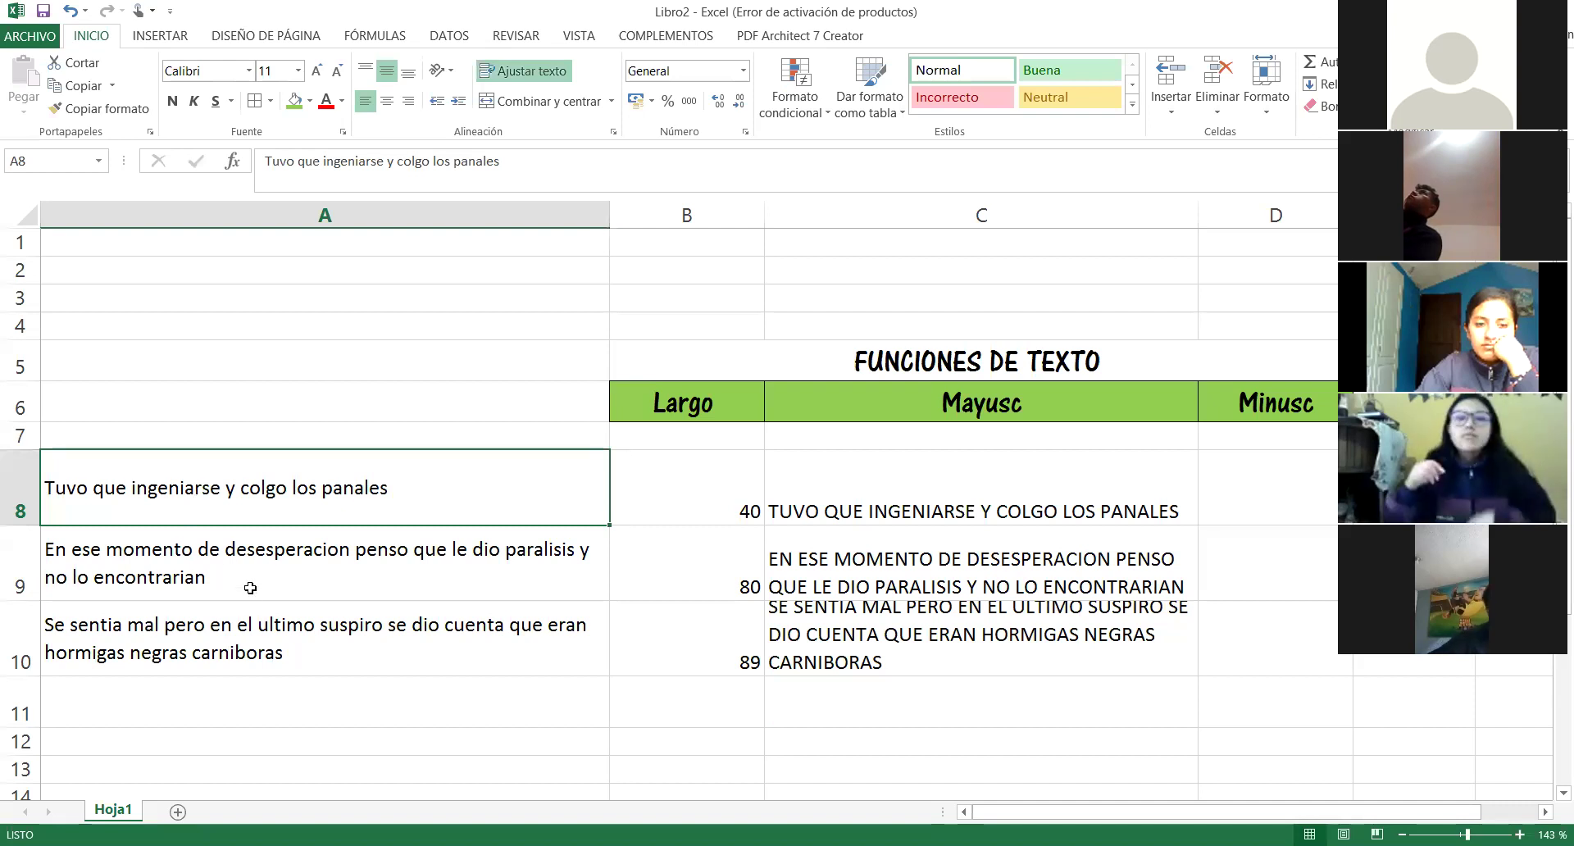
pyautogui.click(1239, 502)
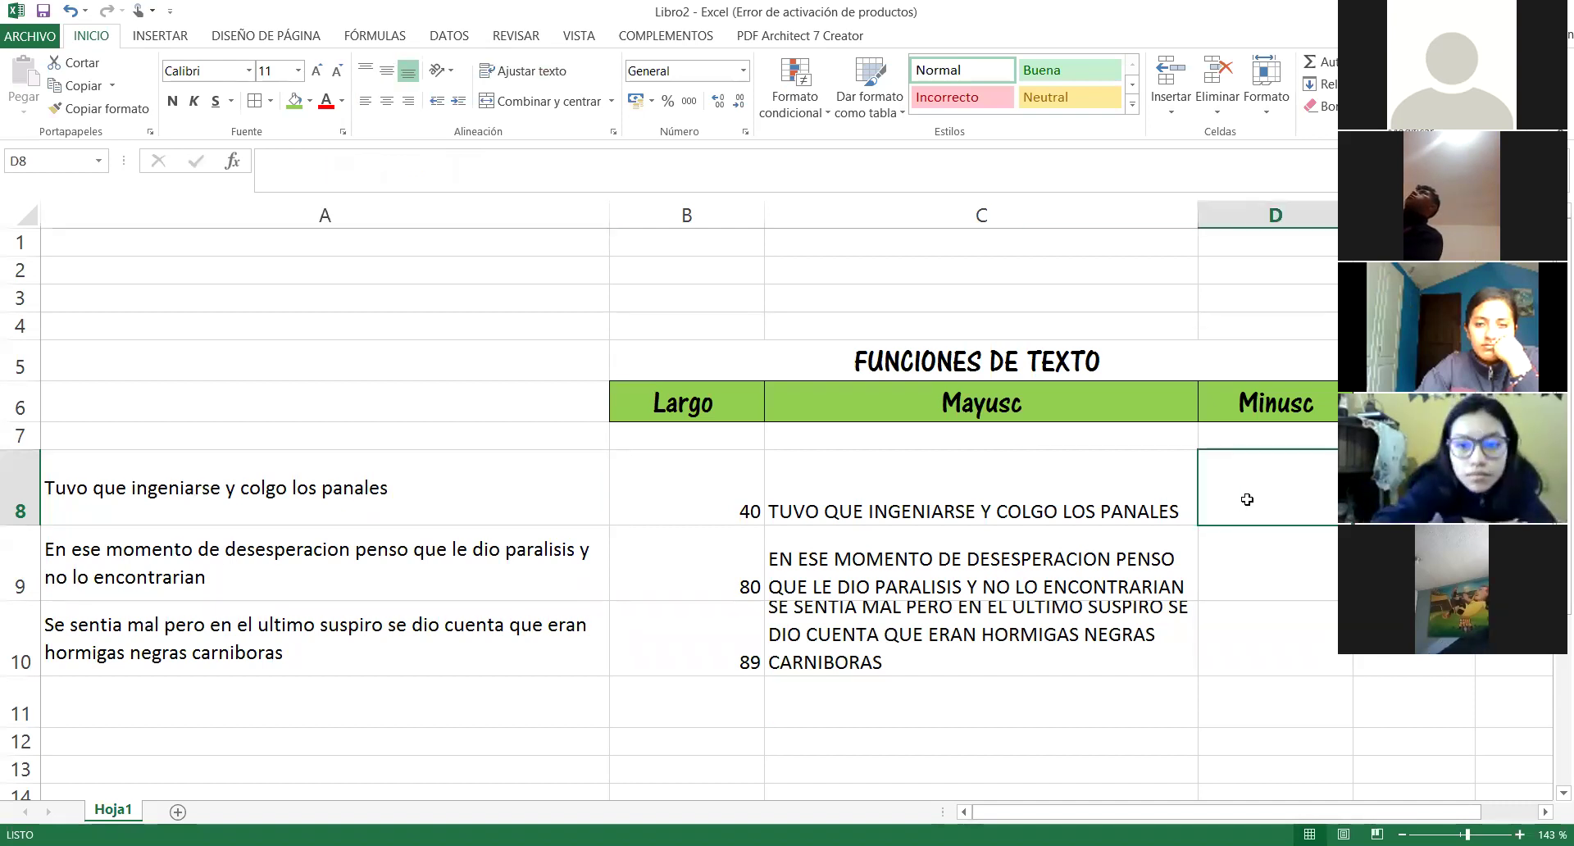
pyautogui.write('=')
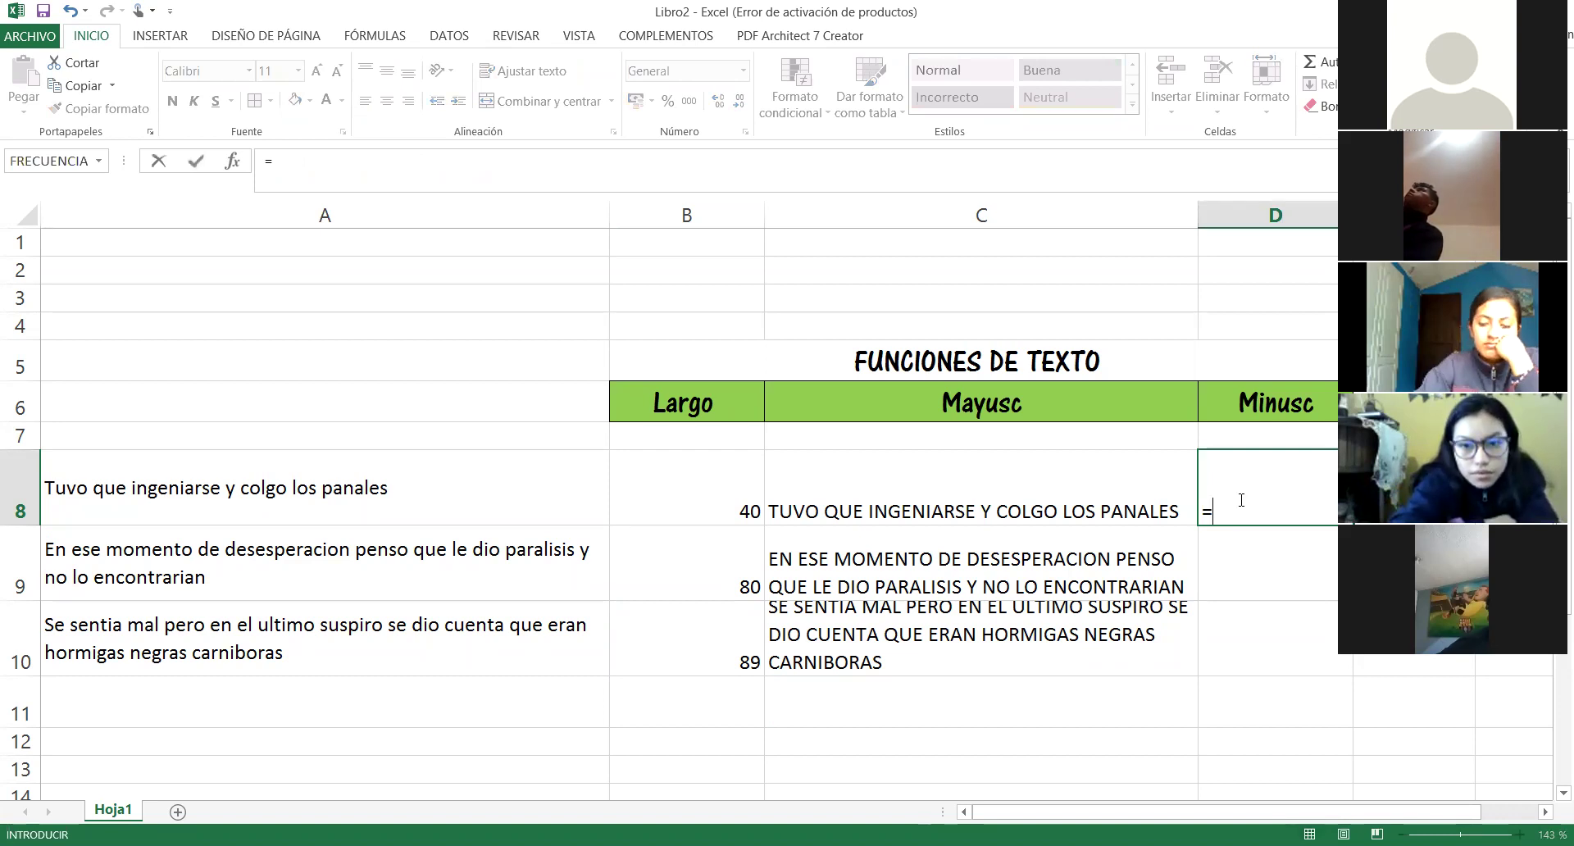
pyautogui.write('minusc')
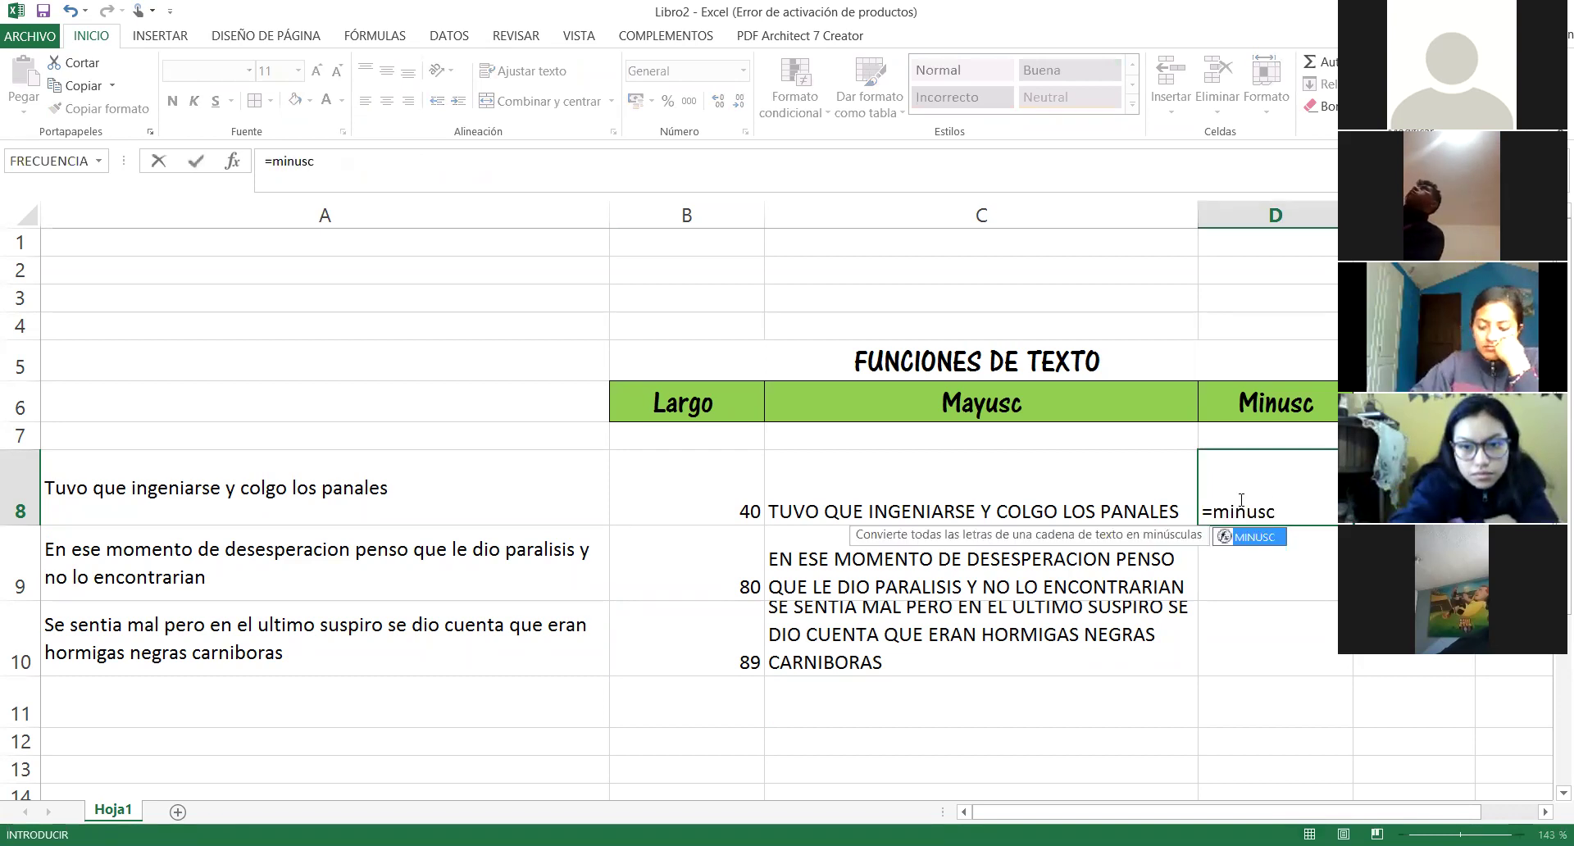
pyautogui.write('(')
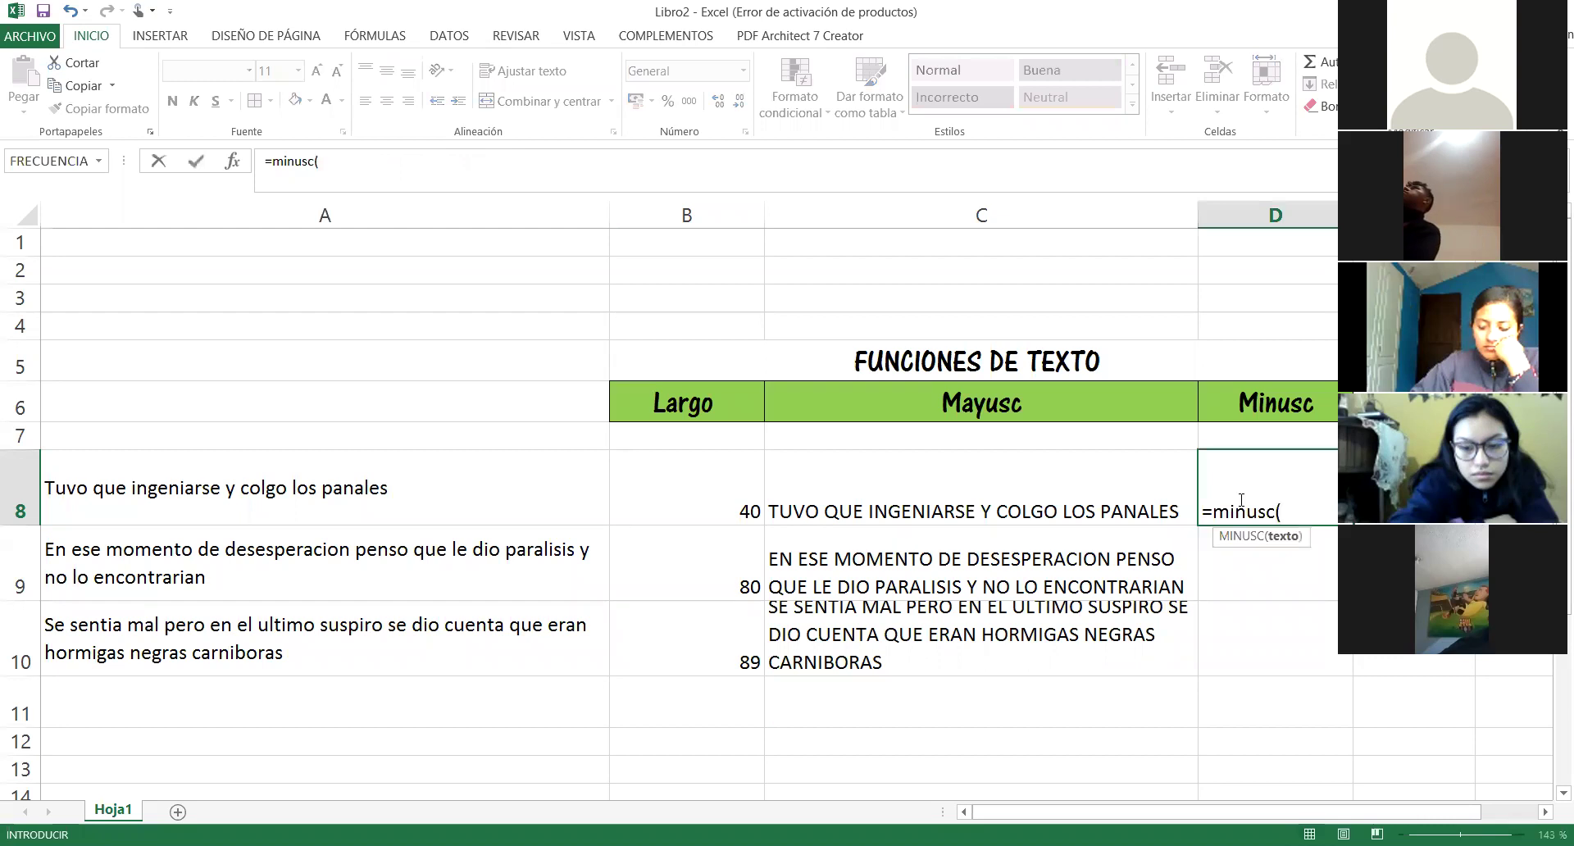
pyautogui.click(1011, 498)
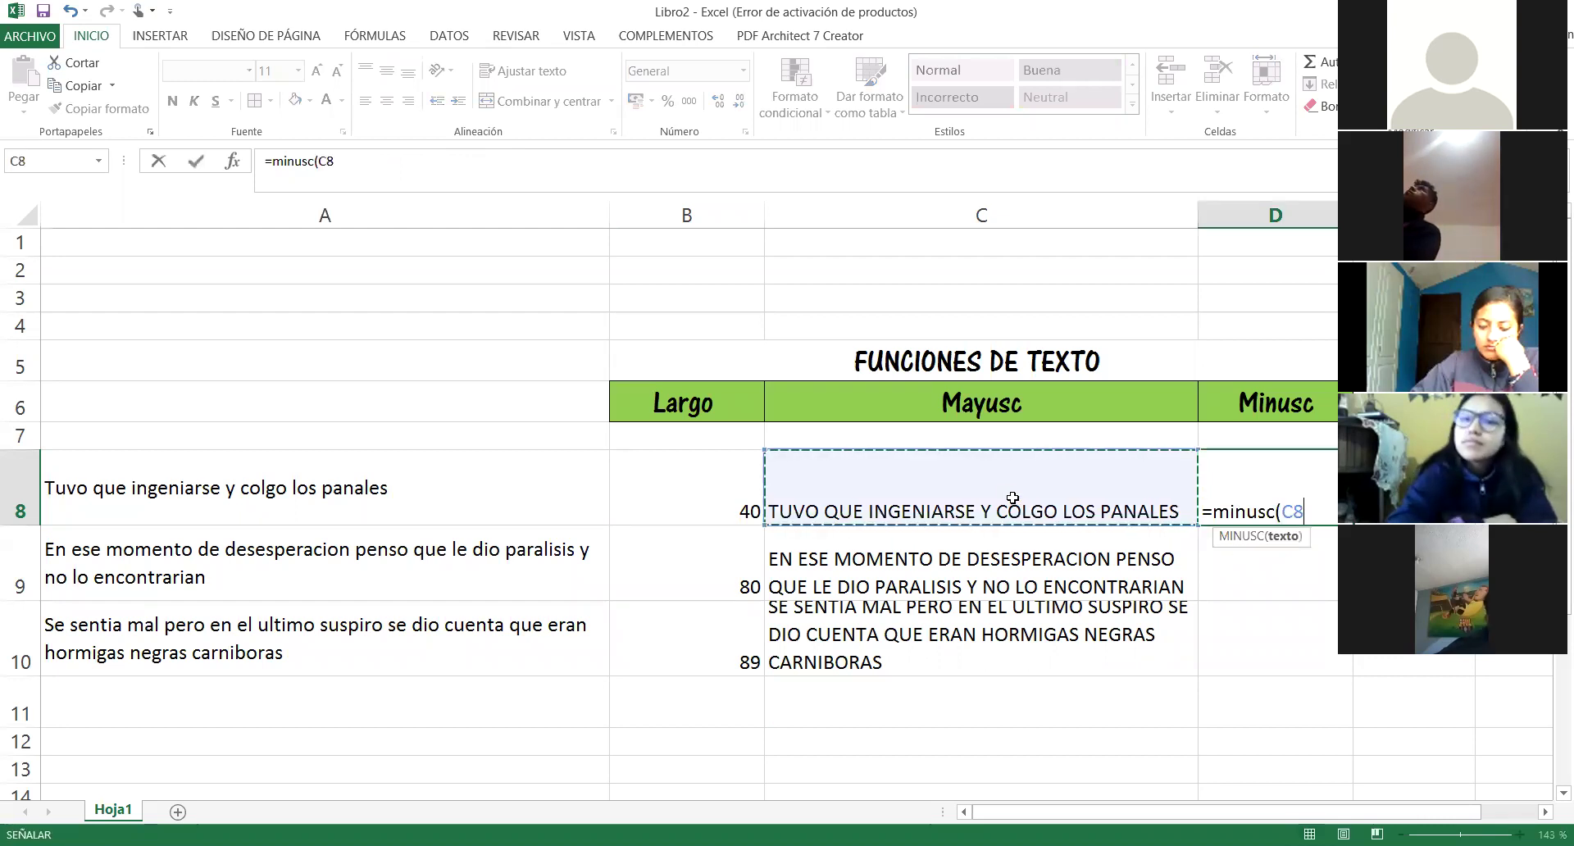
pyautogui.write(')')
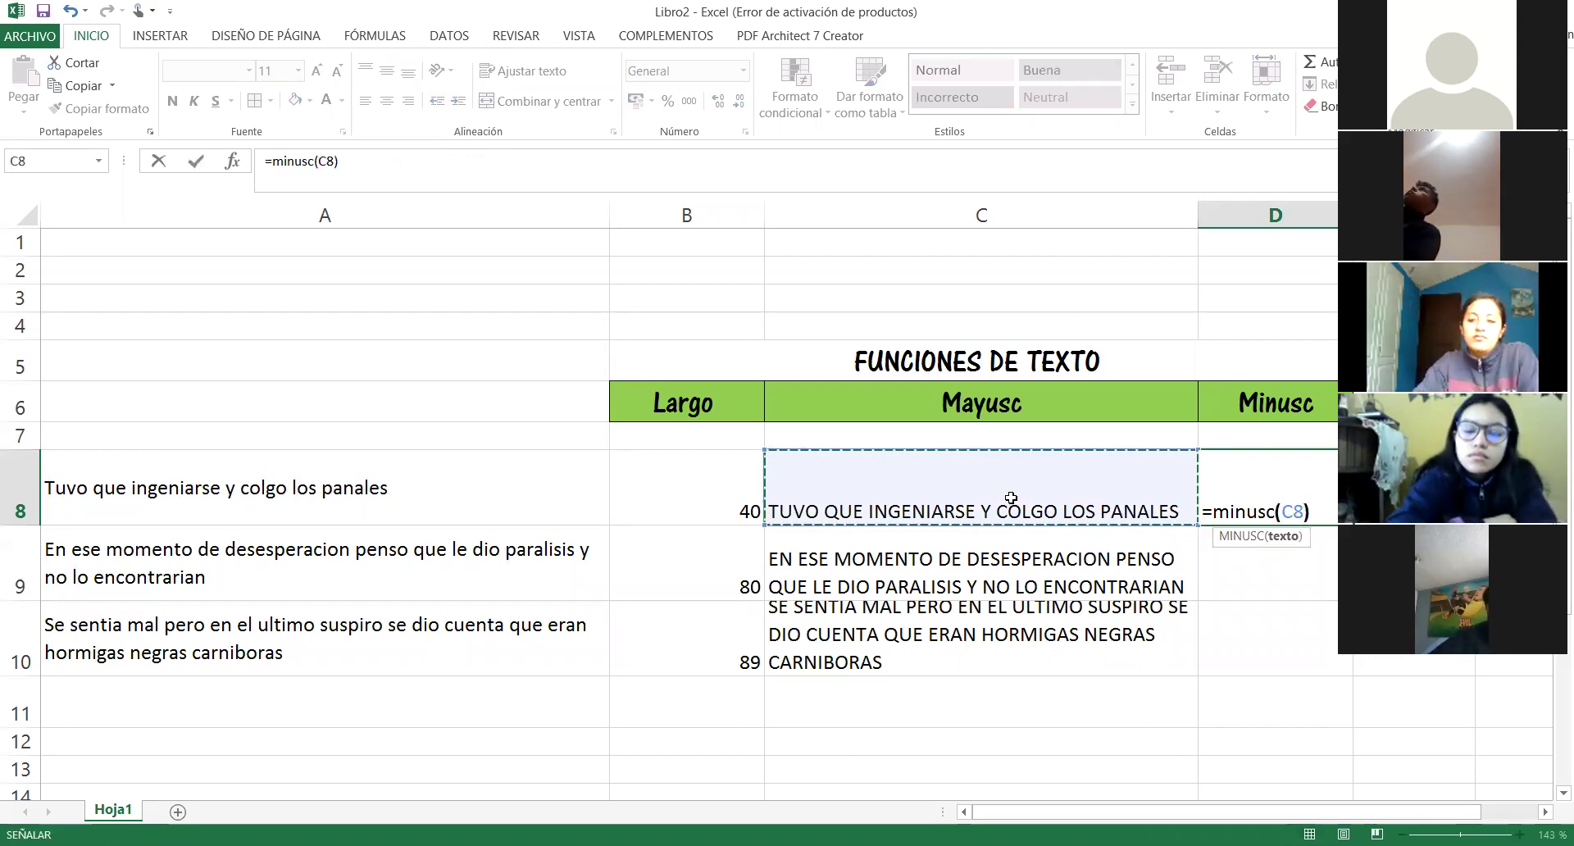
pyautogui.hotkey('ctrl', 'Return')
pyautogui.press('Return')
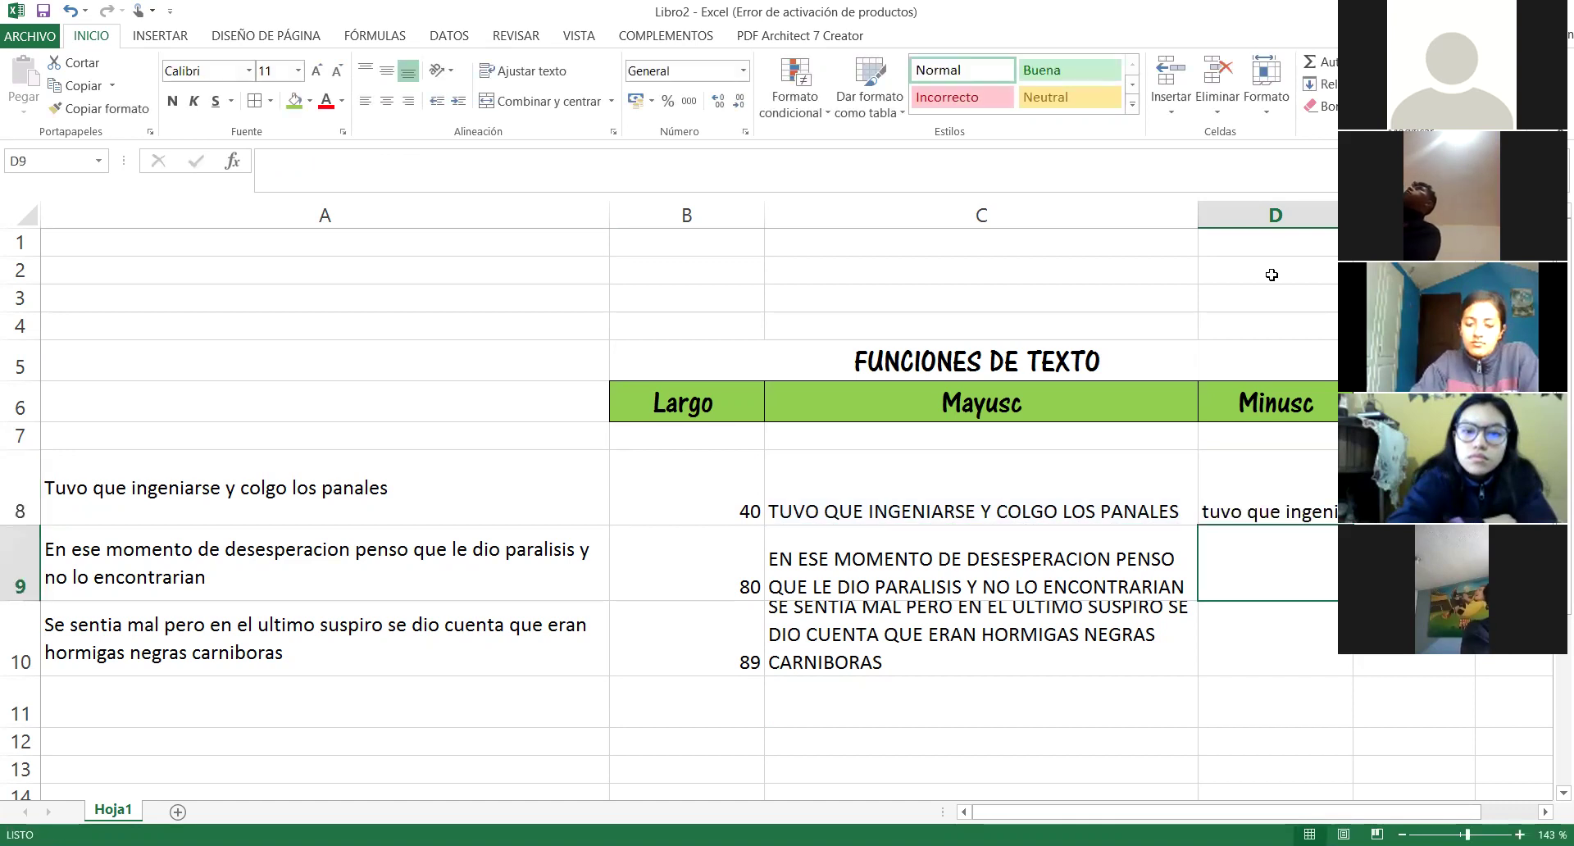
# Step: Widen the Minusc column to fit the first lowercase sentence and copy the formula from D8 down to D10
pyautogui.moveTo(1202, 814); pyautogui.dragTo(1243, 814)
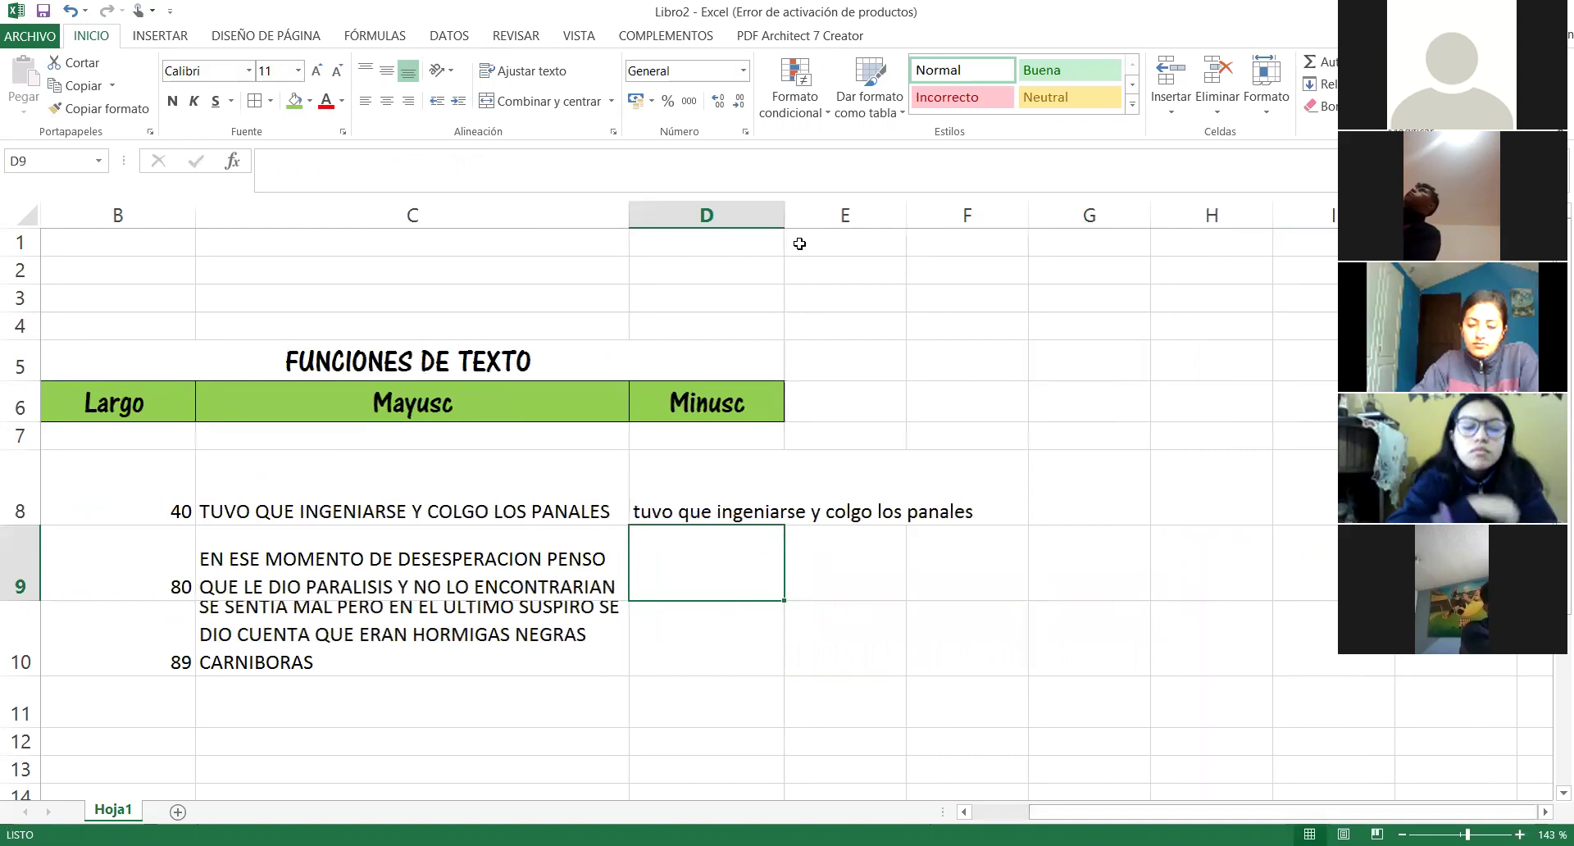
pyautogui.moveTo(784, 215); pyautogui.dragTo(1099, 215)
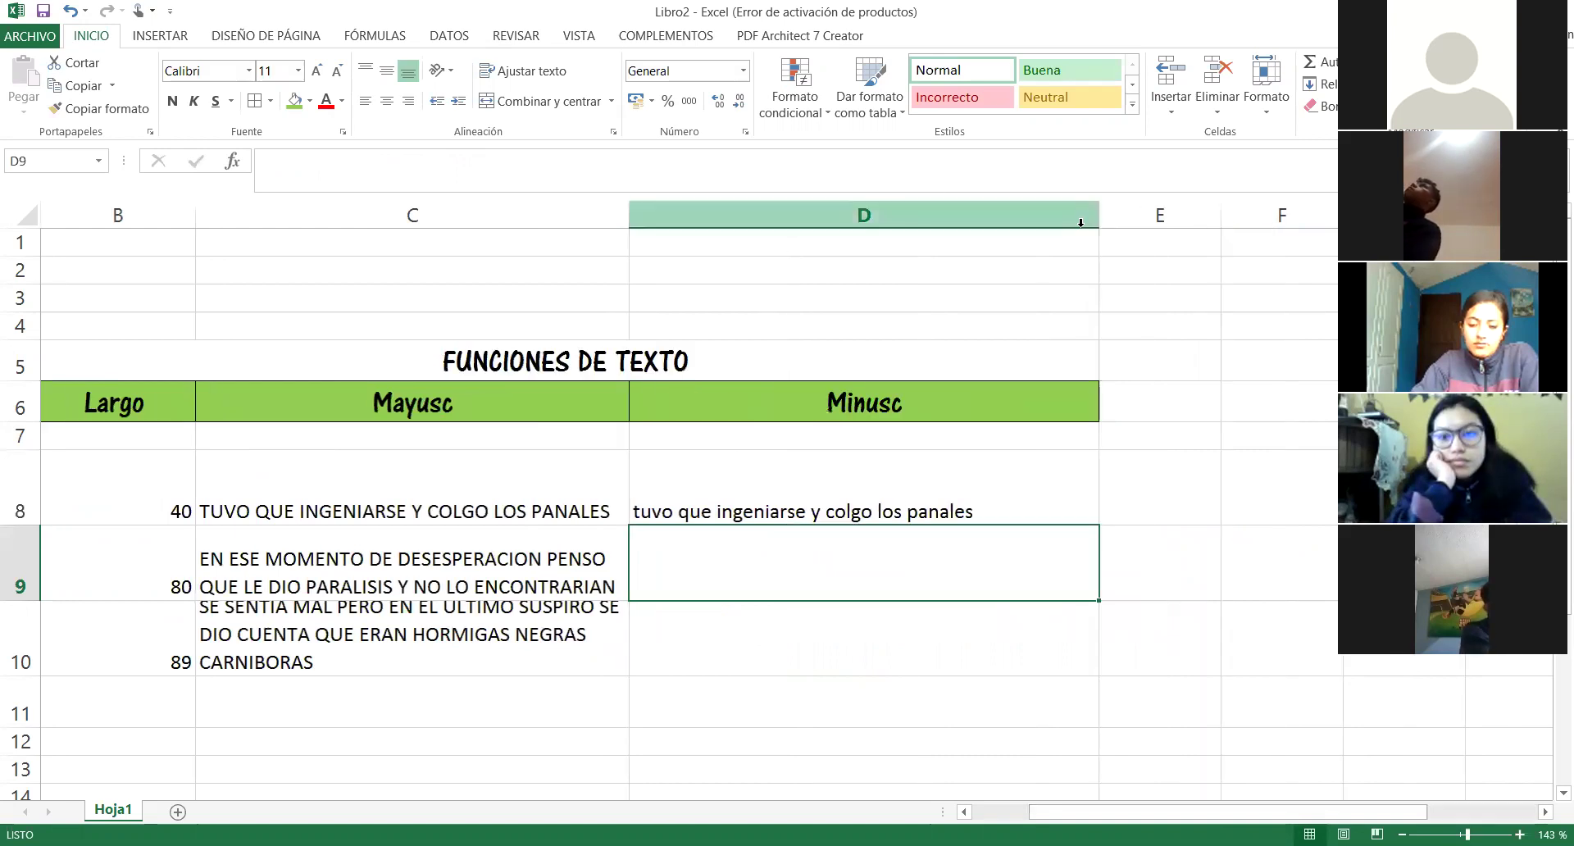
pyautogui.click(892, 518)
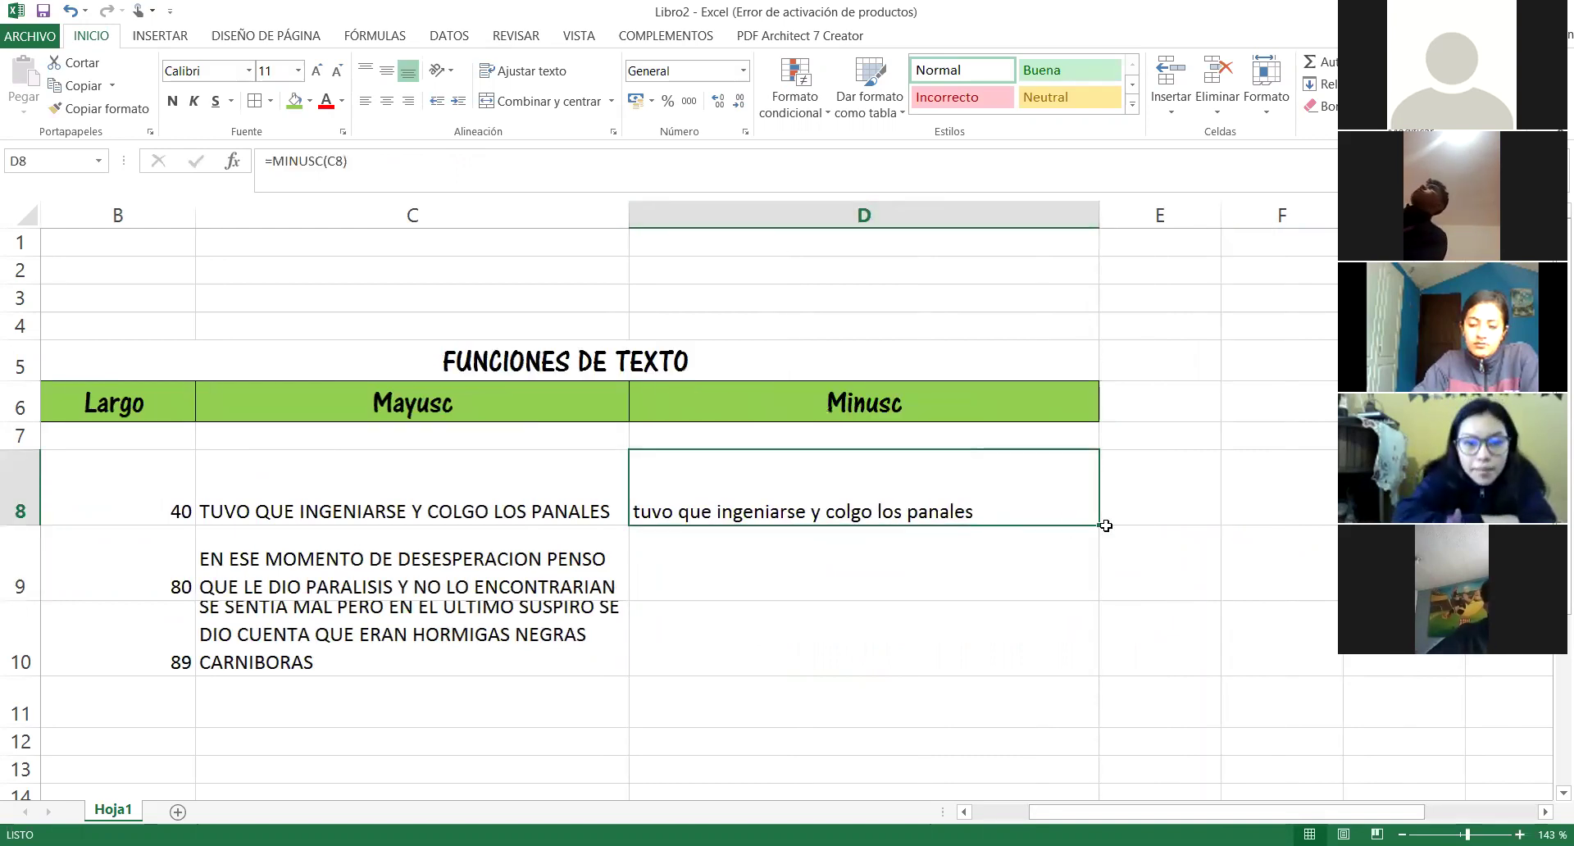
pyautogui.moveTo(1095, 528); pyautogui.dragTo(1081, 662)
# Step: Wrap the text of the lowercase sentences in cells D8 to D10
pyautogui.moveTo(869, 500); pyautogui.dragTo(859, 627)
pyautogui.click(522, 71)
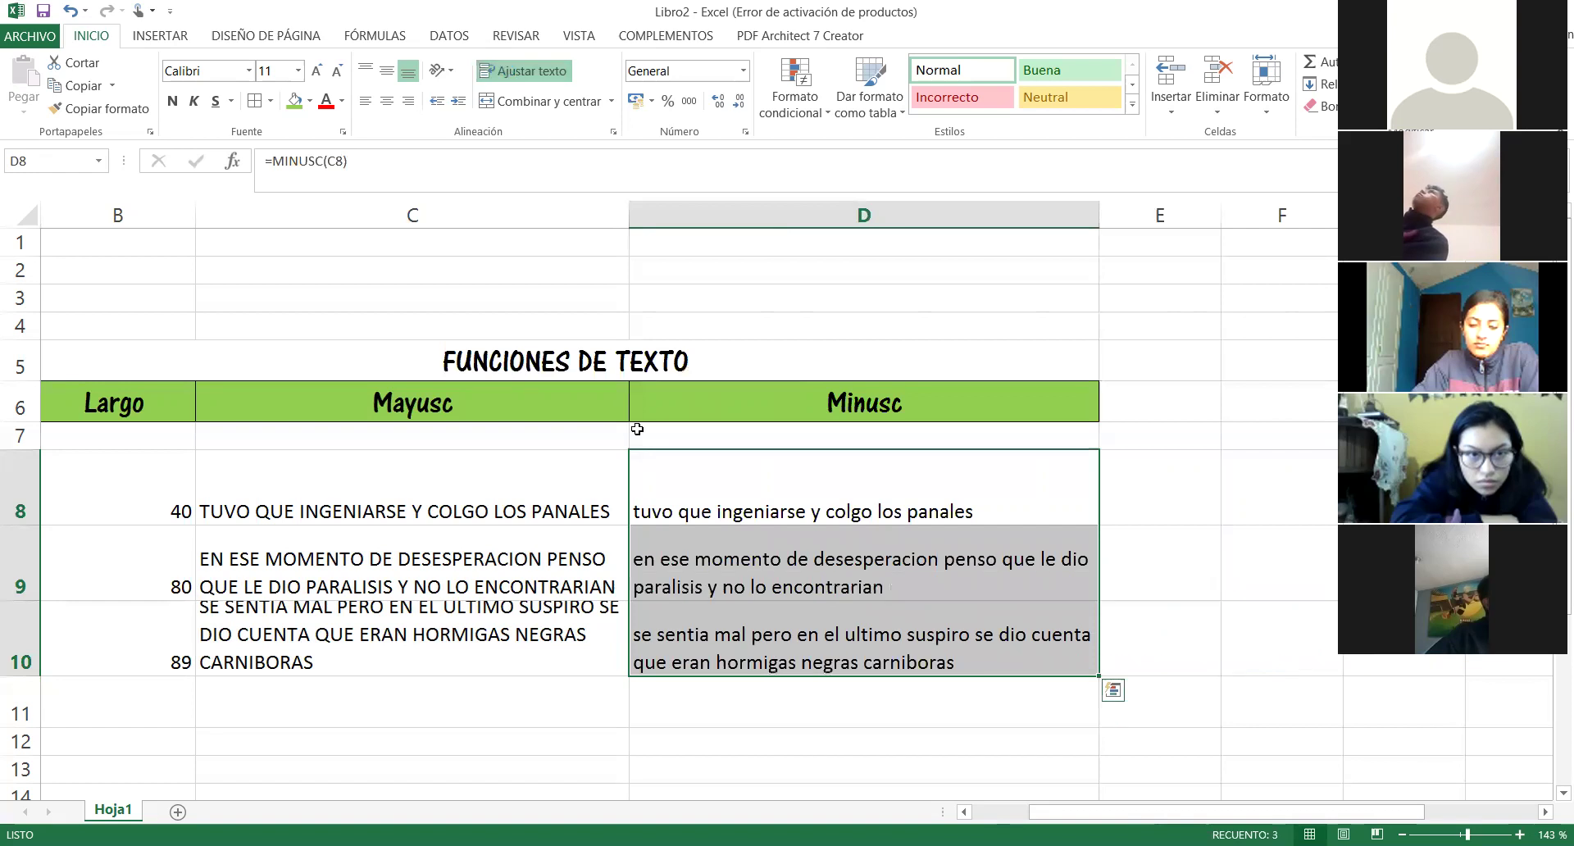
pyautogui.click(1039, 704)
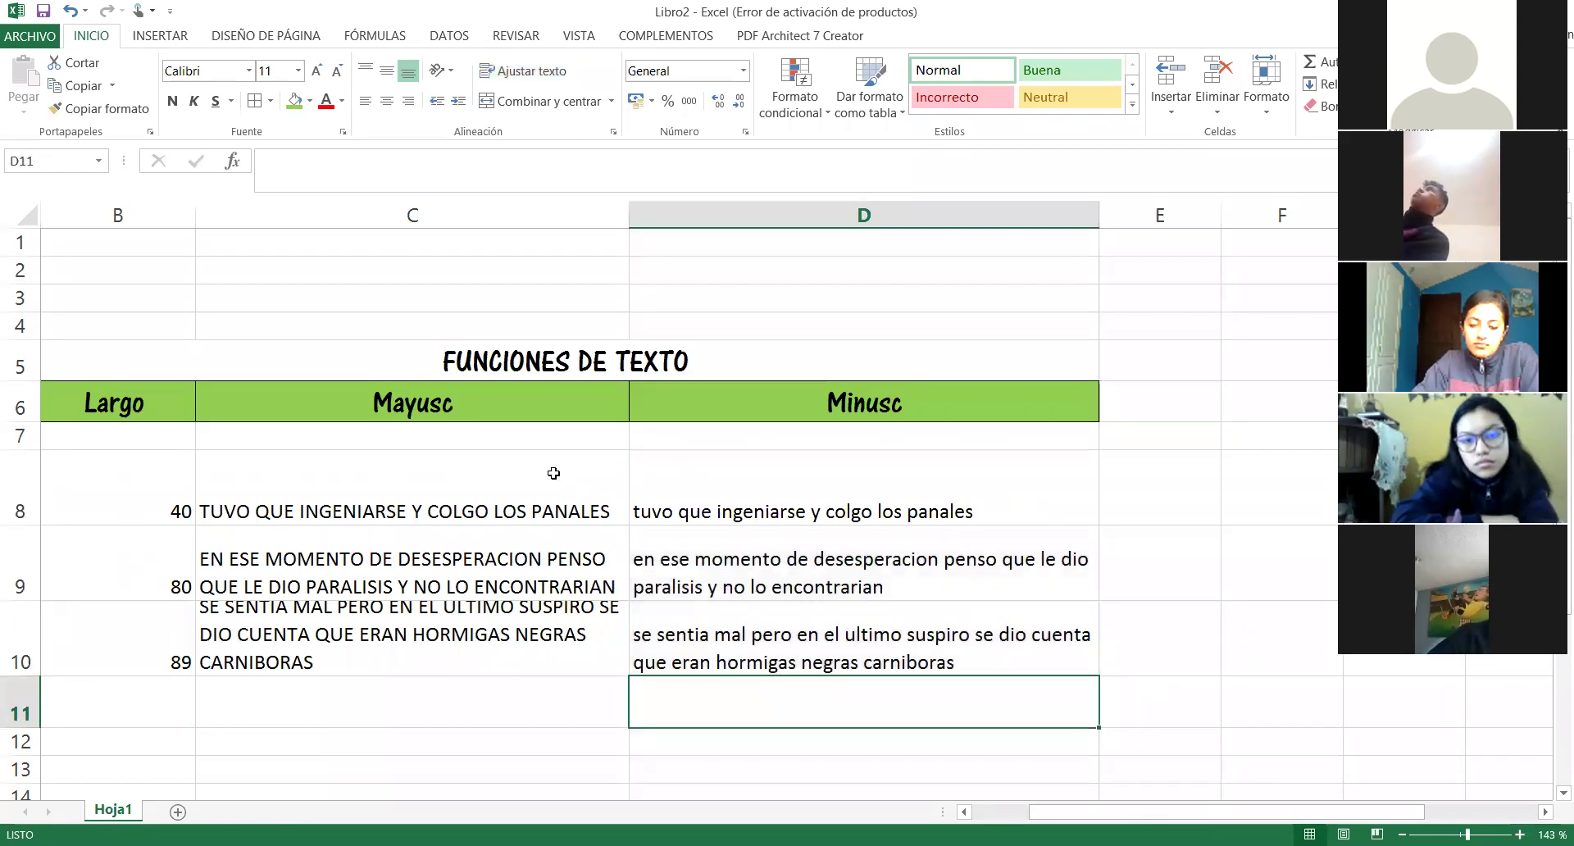
# Step: Insert three blank columns between the sentences in column A and the Largo column
pyautogui.moveTo(1069, 812); pyautogui.dragTo(1011, 812)
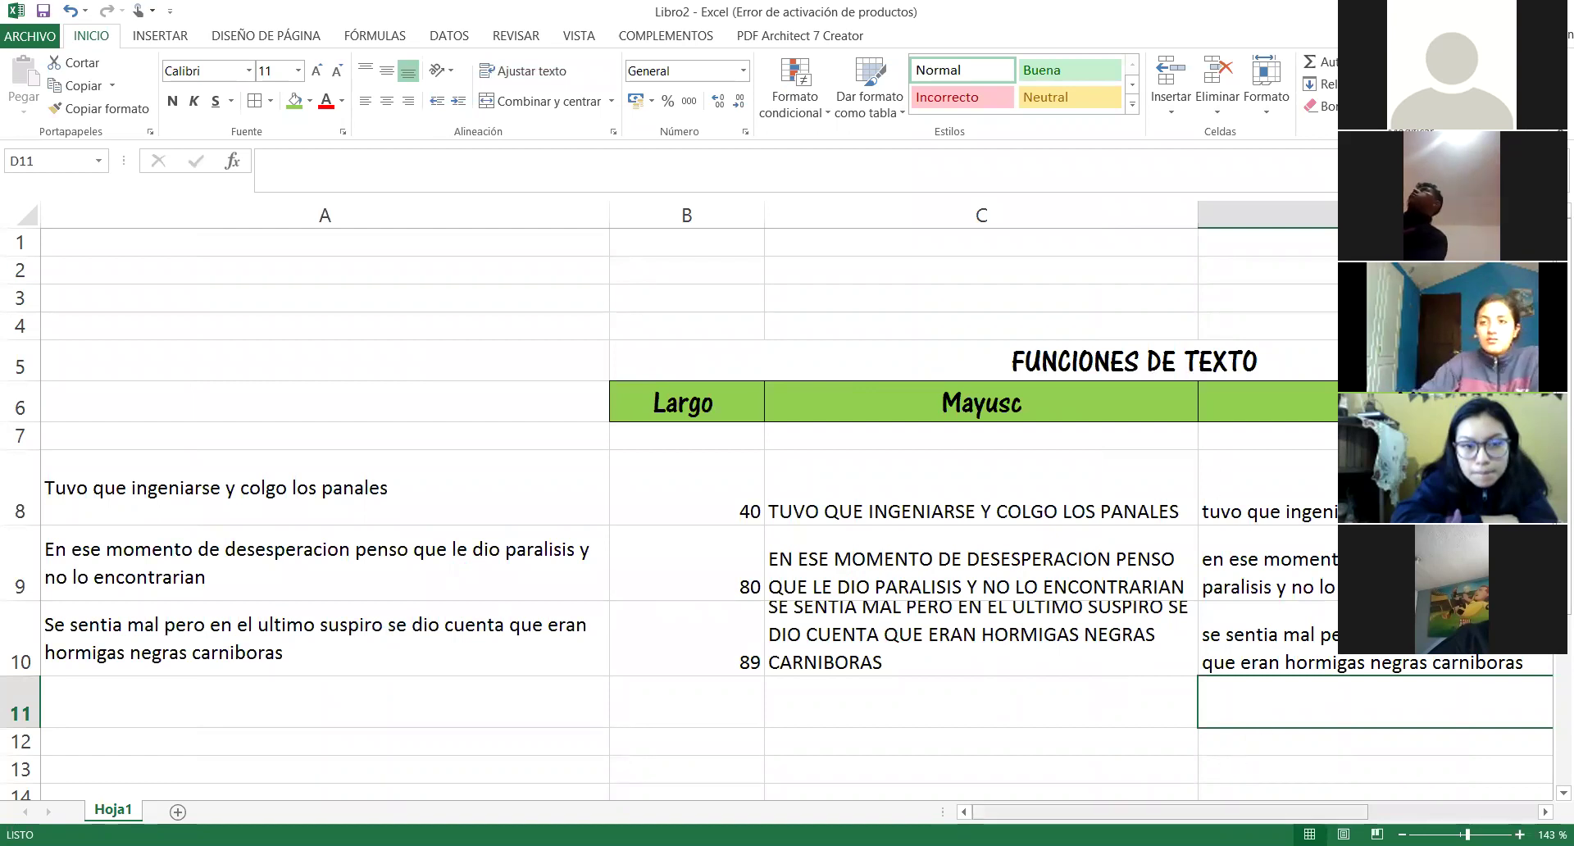
pyautogui.hscroll(1, 386, 465)
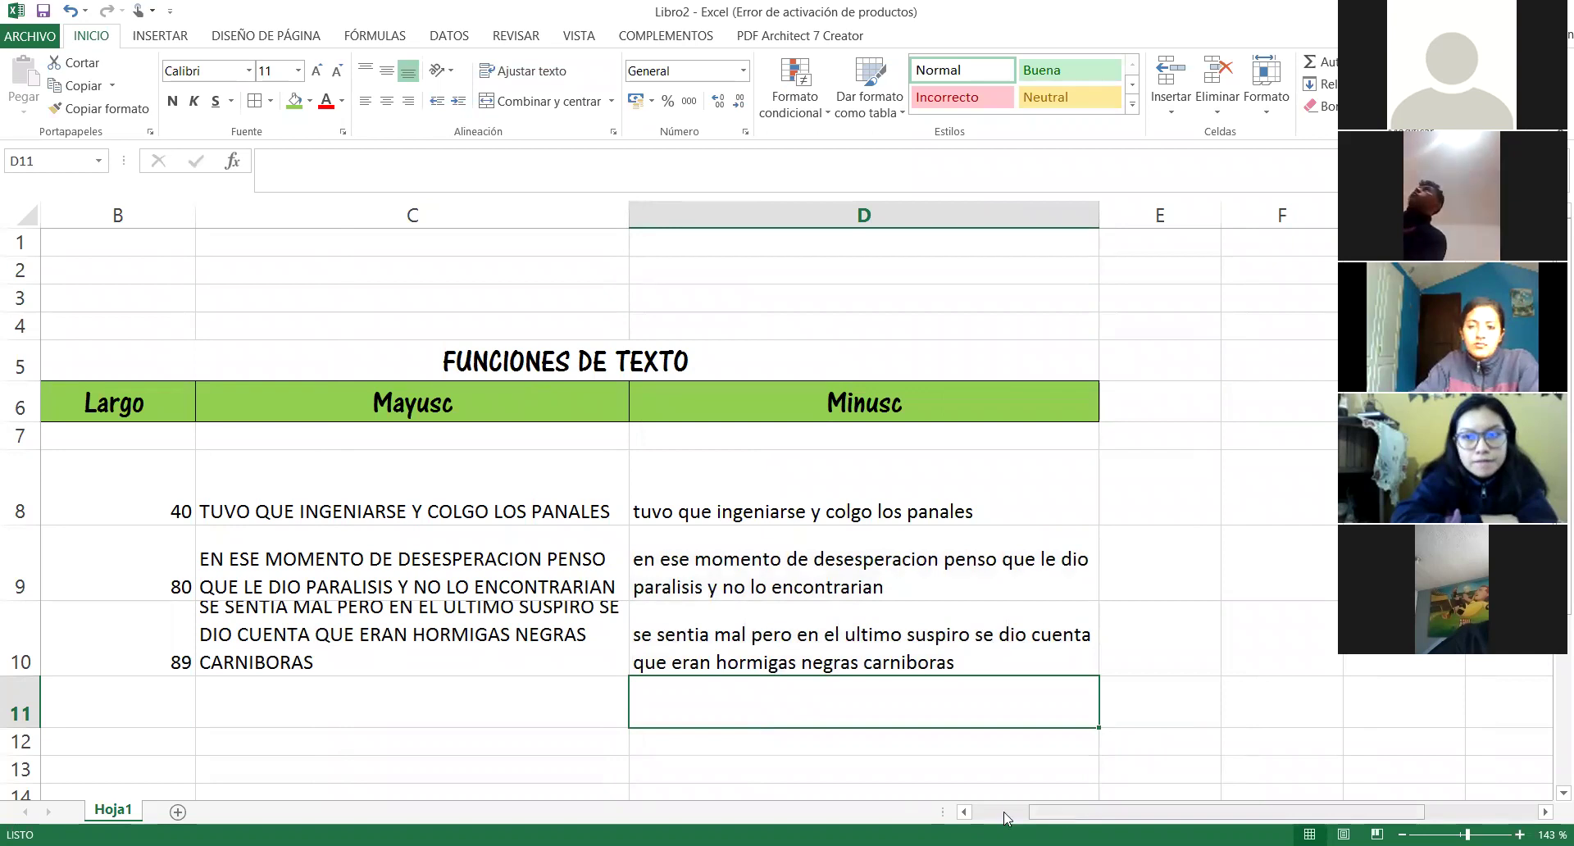
pyautogui.moveTo(1061, 820); pyautogui.dragTo(1003, 820)
pyautogui.click(665, 209)
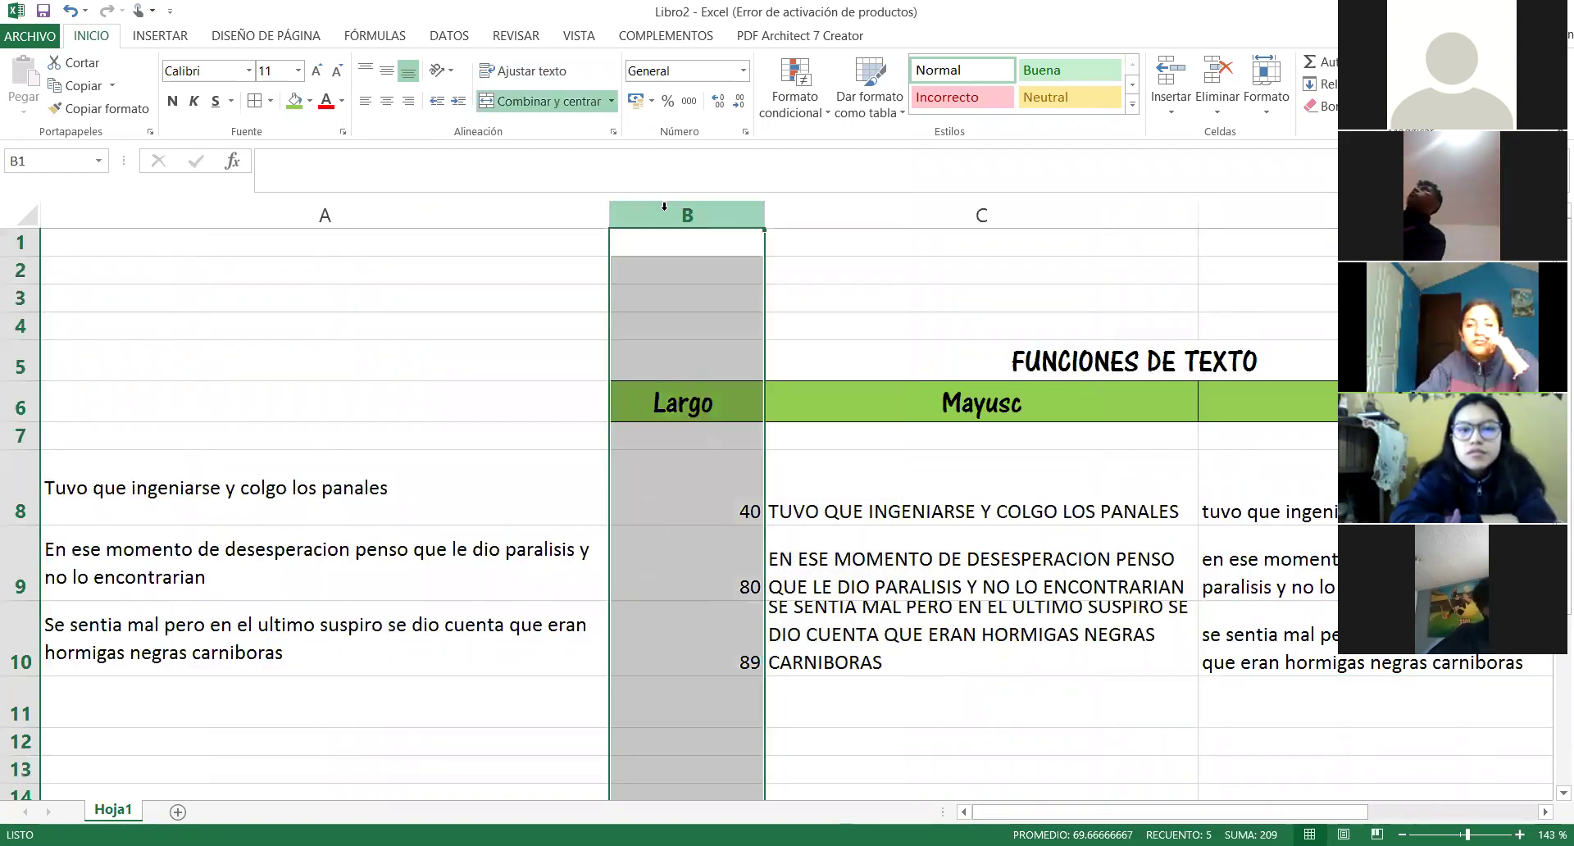
pyautogui.rightClick(667, 212)
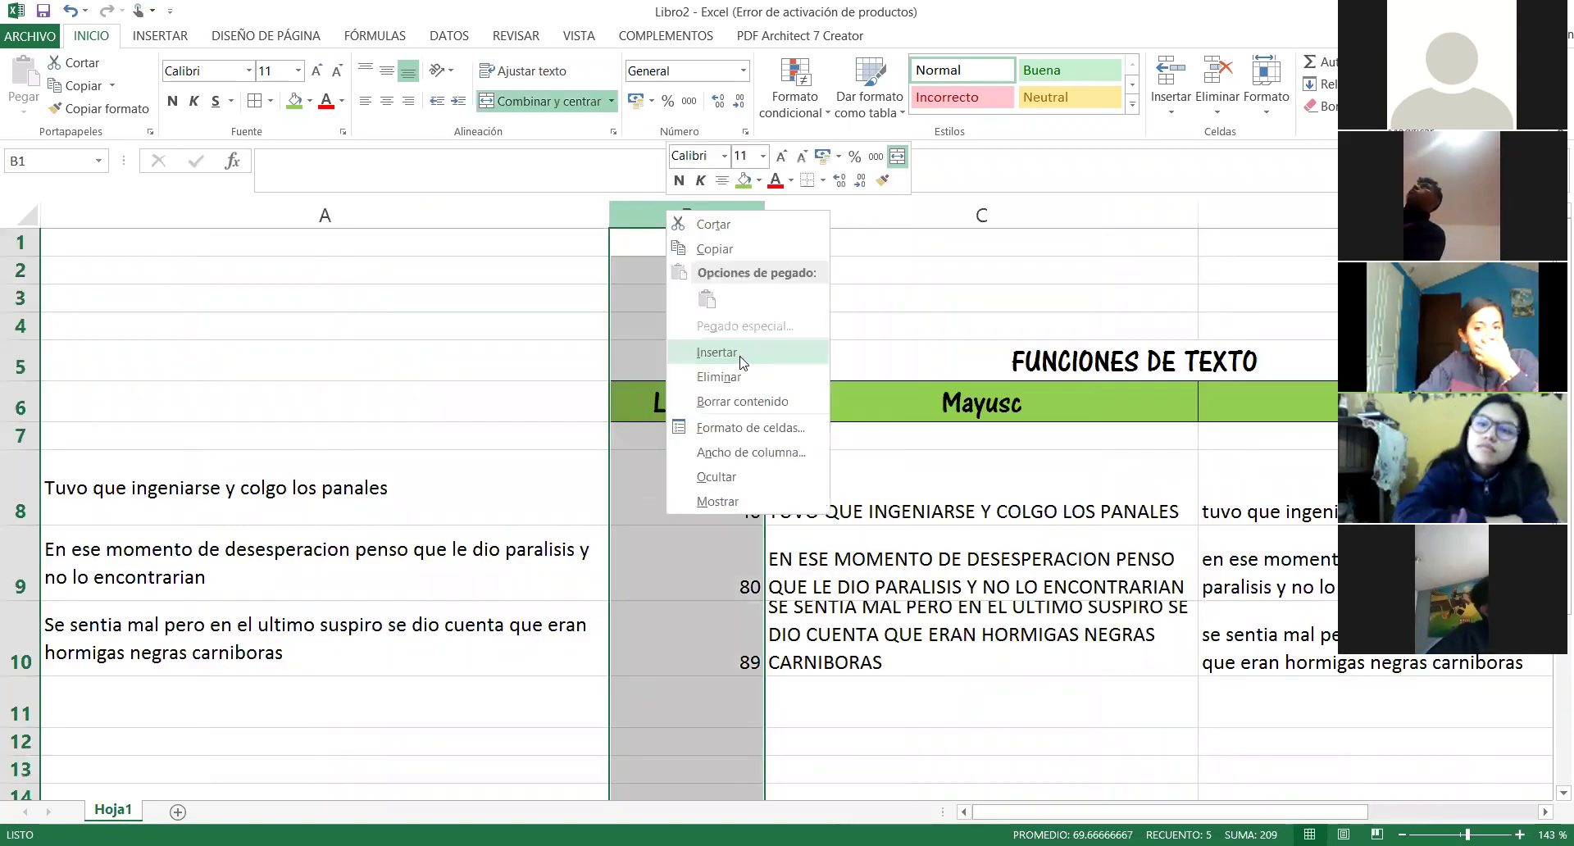
pyautogui.click(717, 351)
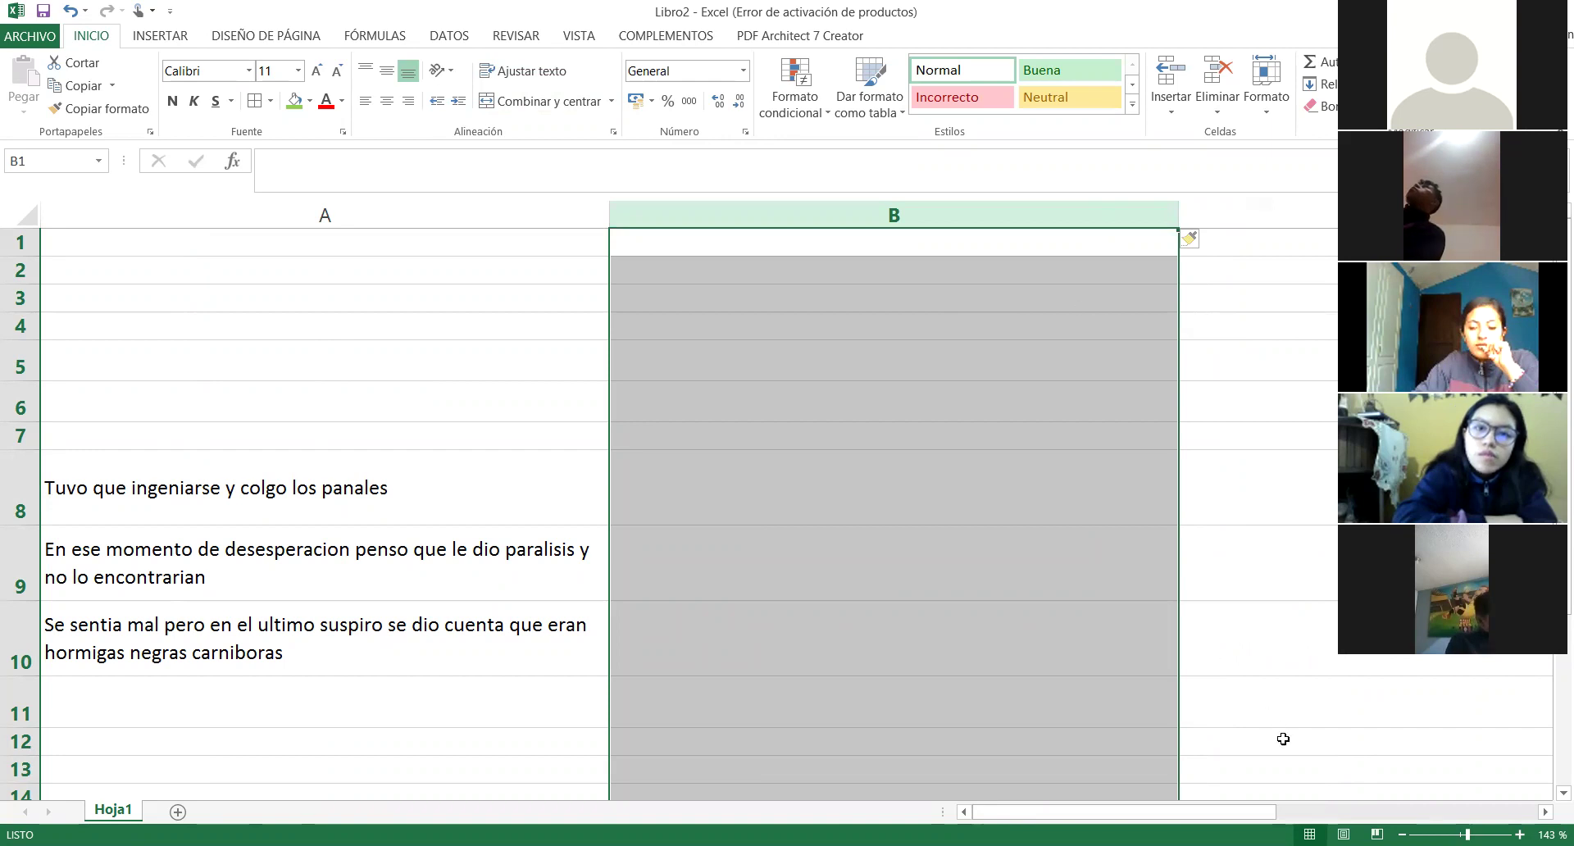
# Step: Narrow the new blank columns B to D together to the same smaller width
pyautogui.keyDown('ctrl'); pyautogui.scroll(-4, 995, 435); pyautogui.keyUp('ctrl')
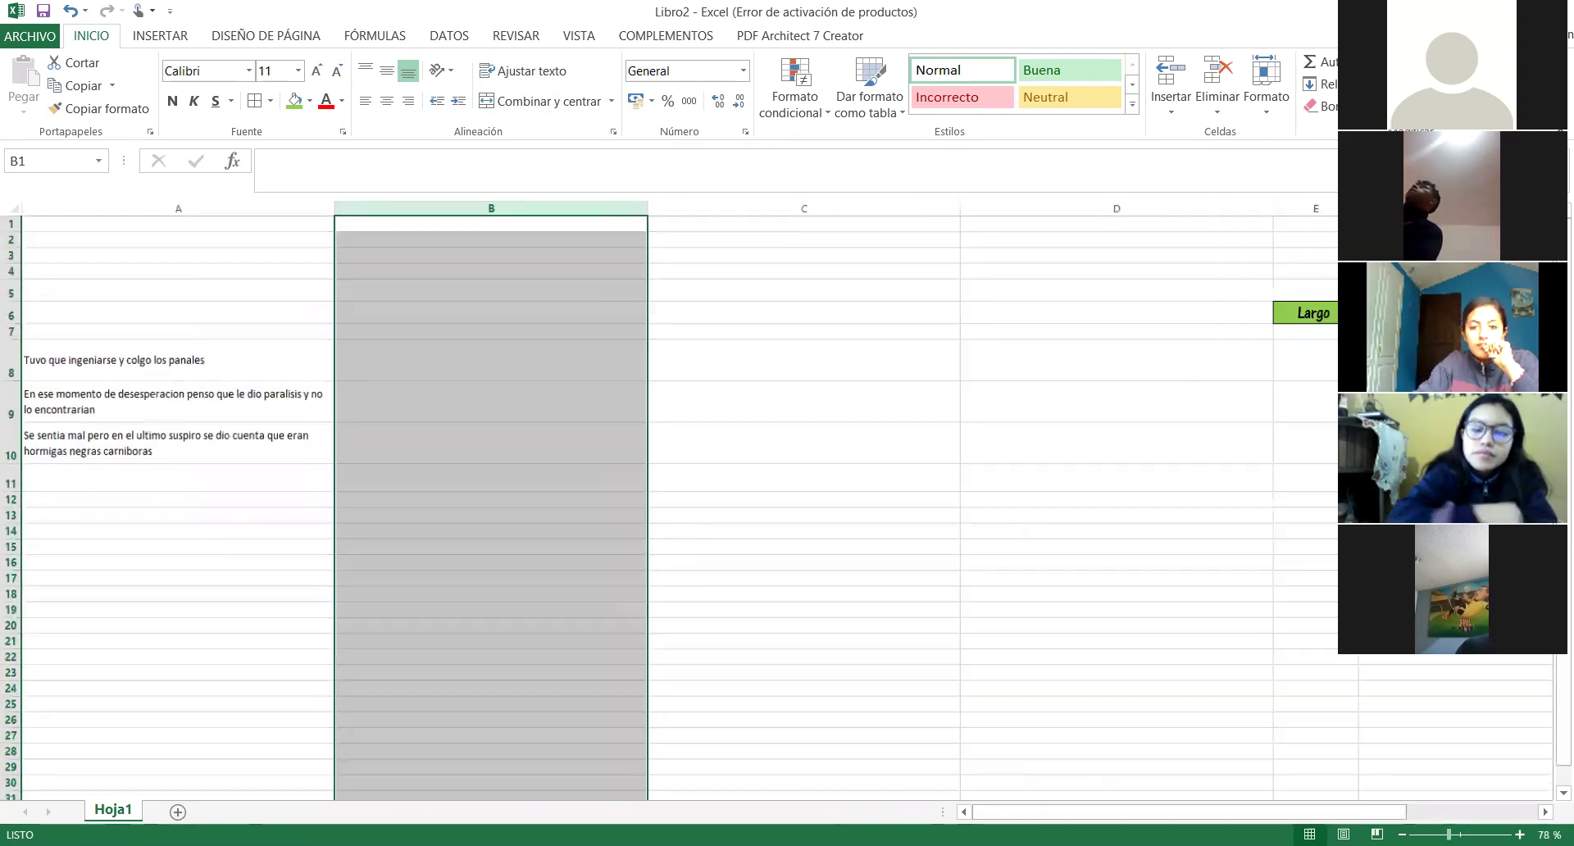
pyautogui.moveTo(564, 208); pyautogui.dragTo(1107, 209)
pyautogui.moveTo(810, 210); pyautogui.dragTo(748, 208)
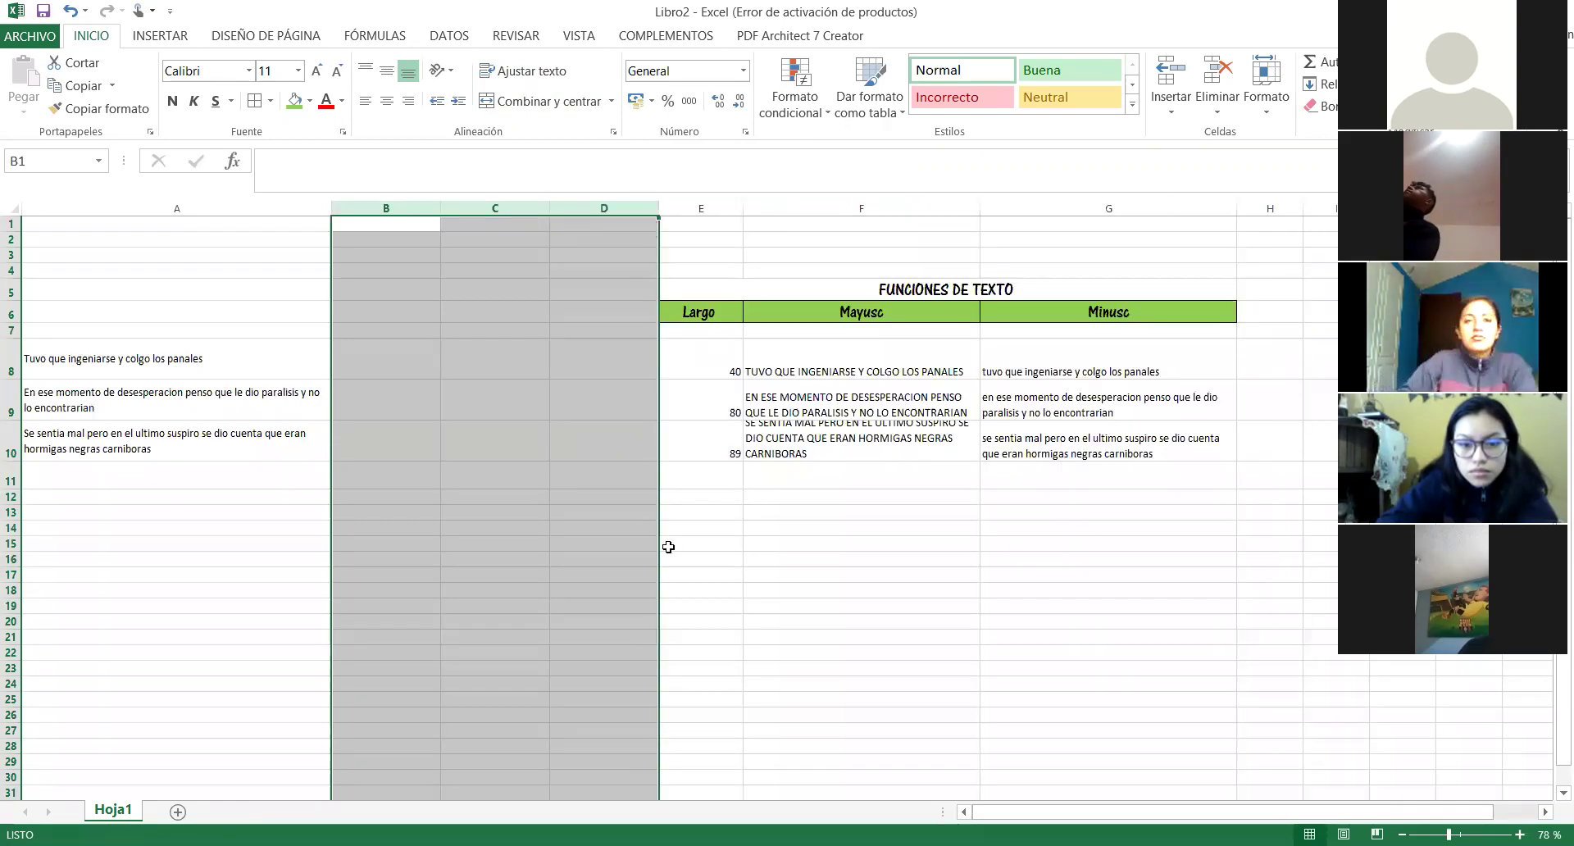
pyautogui.click(857, 590)
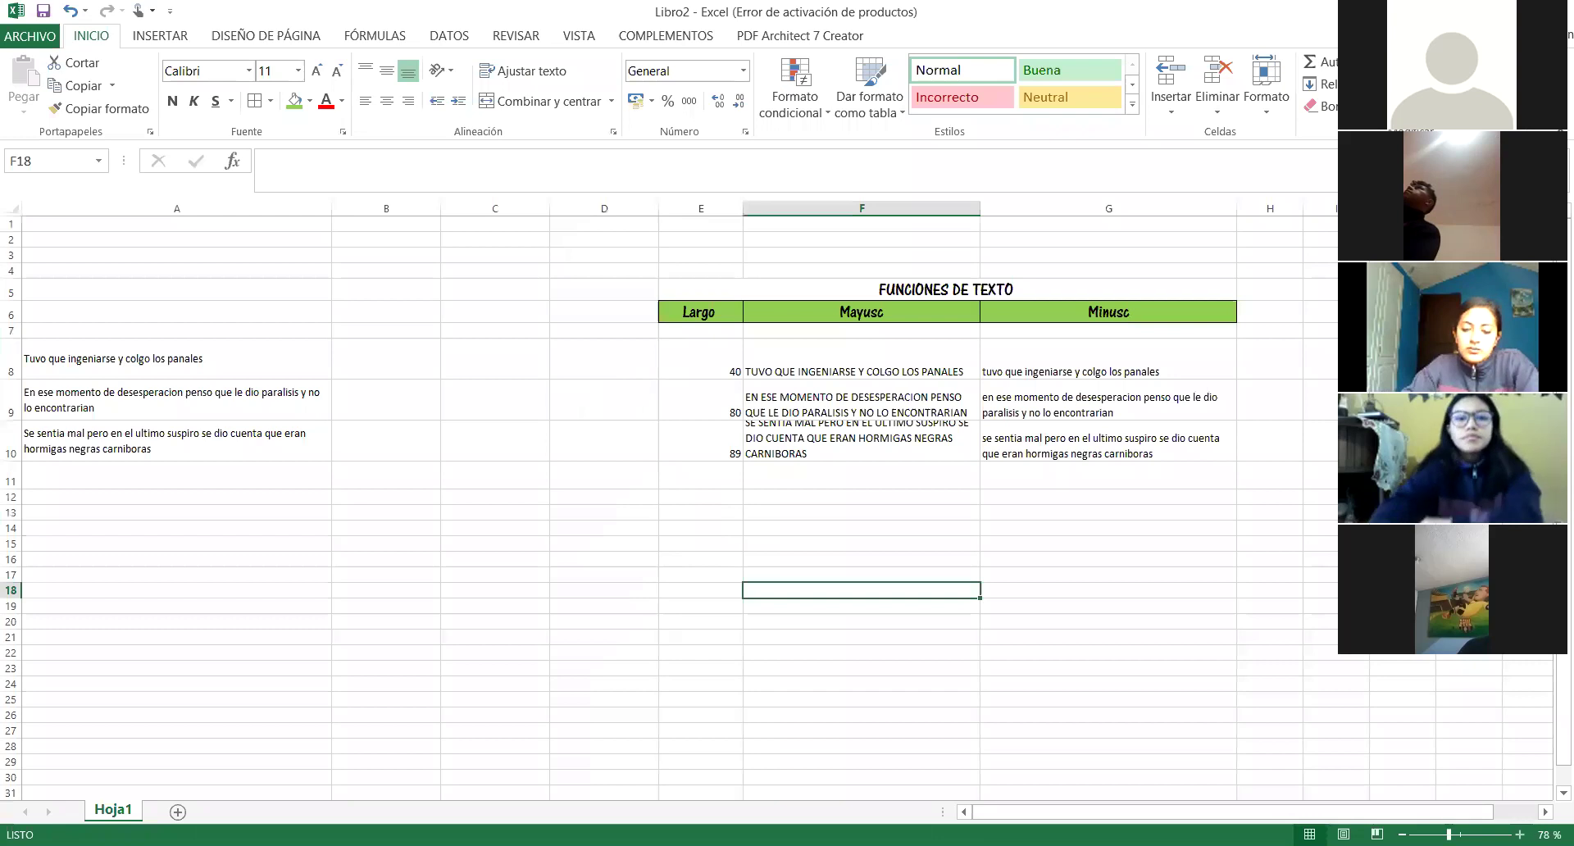
# Step: Enter the headings Concatenar, Derecha and Izquierda in cells B6 to D6
pyautogui.scroll(4, 738, 729)
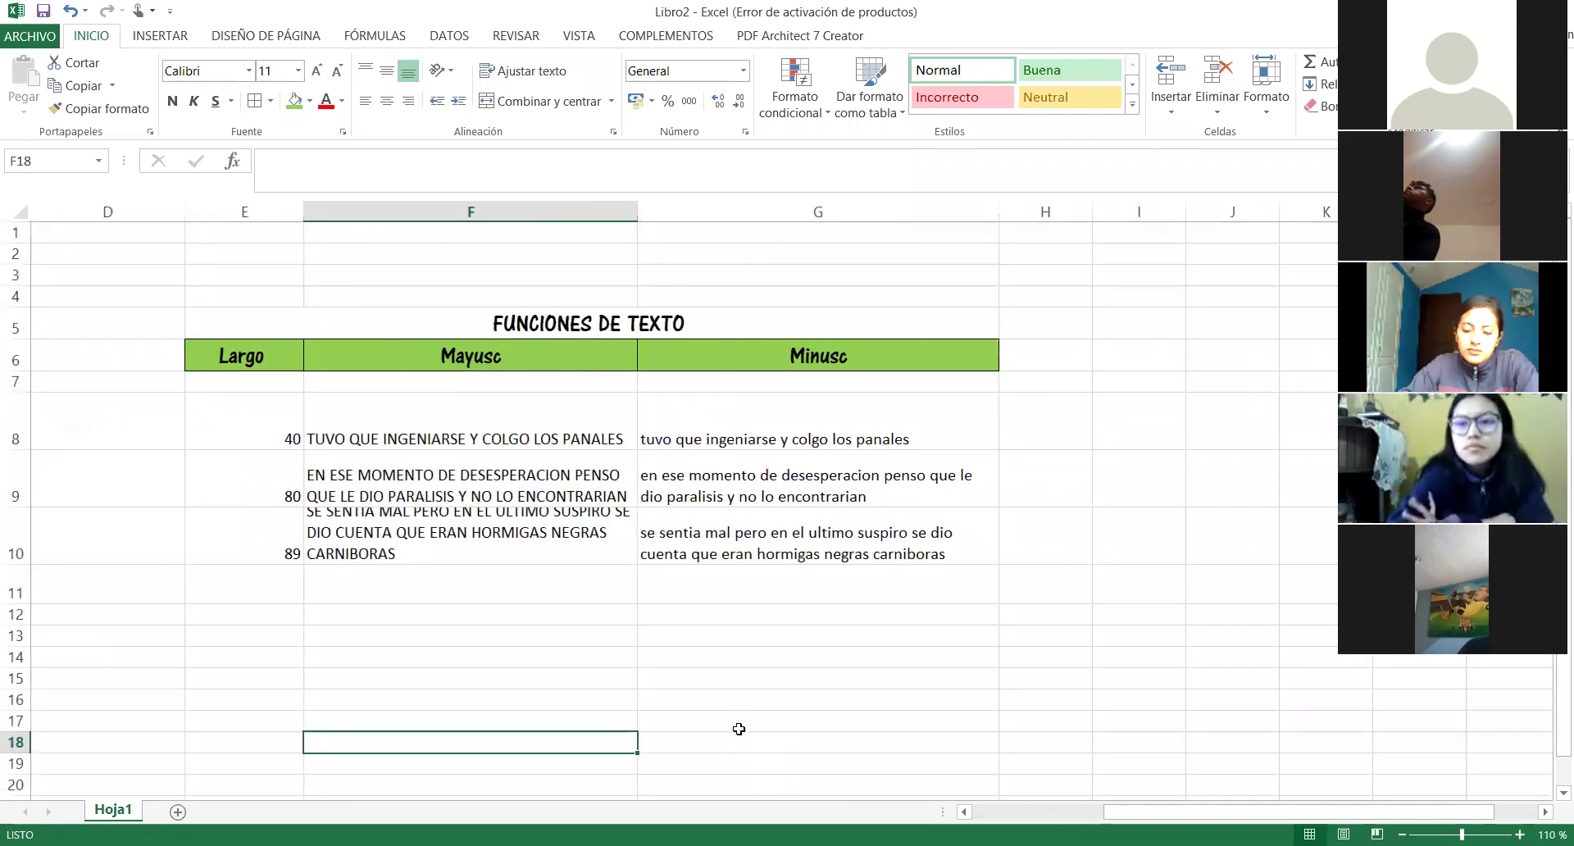
pyautogui.hscroll(-3, 739, 729)
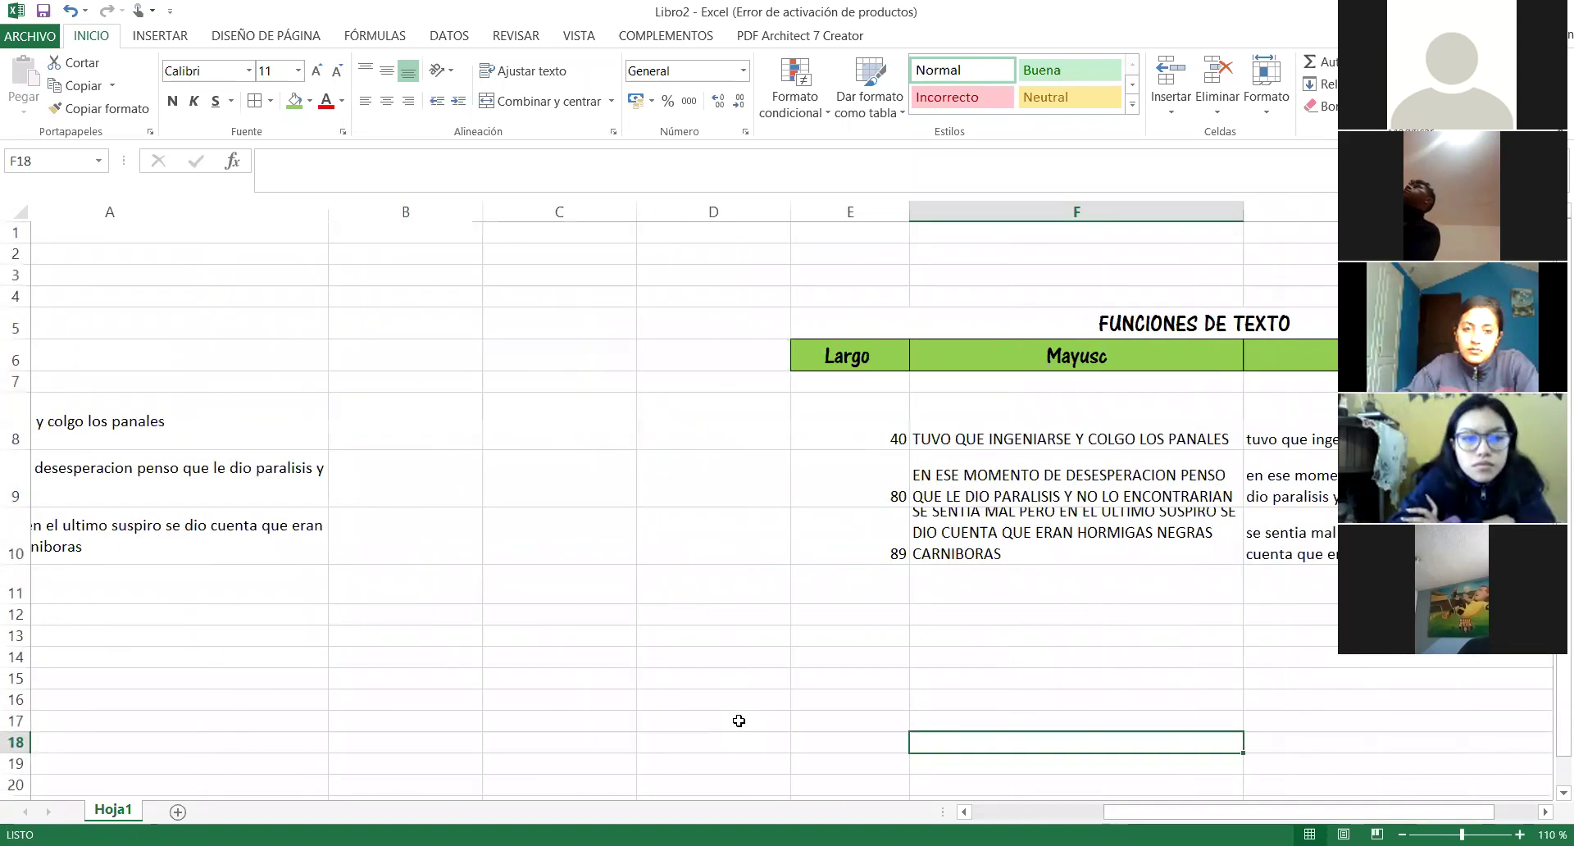
pyautogui.click(548, 361)
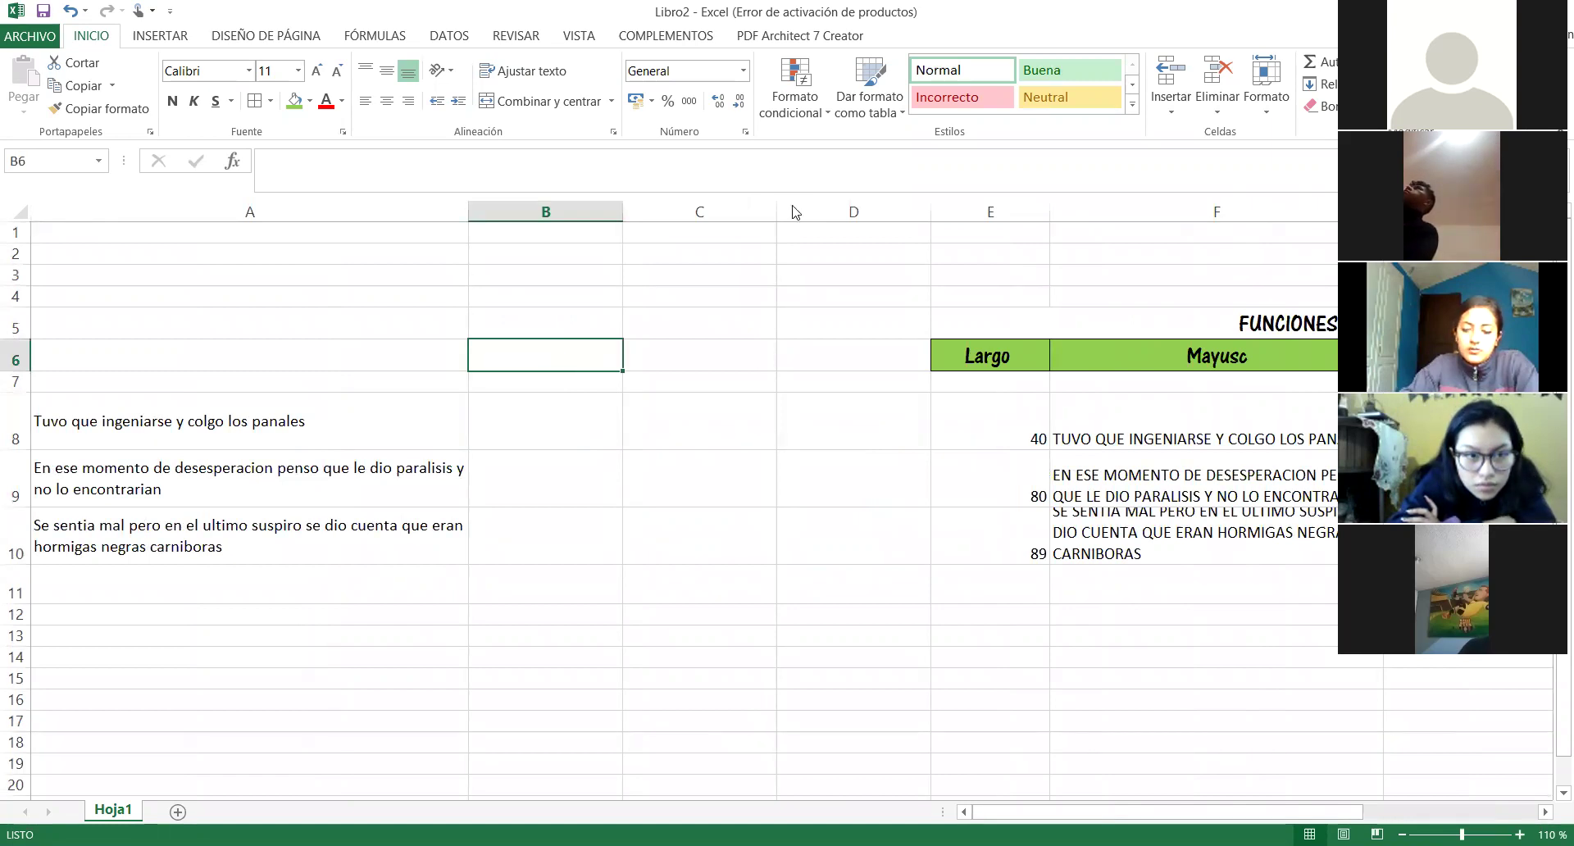
pyautogui.click(565, 353)
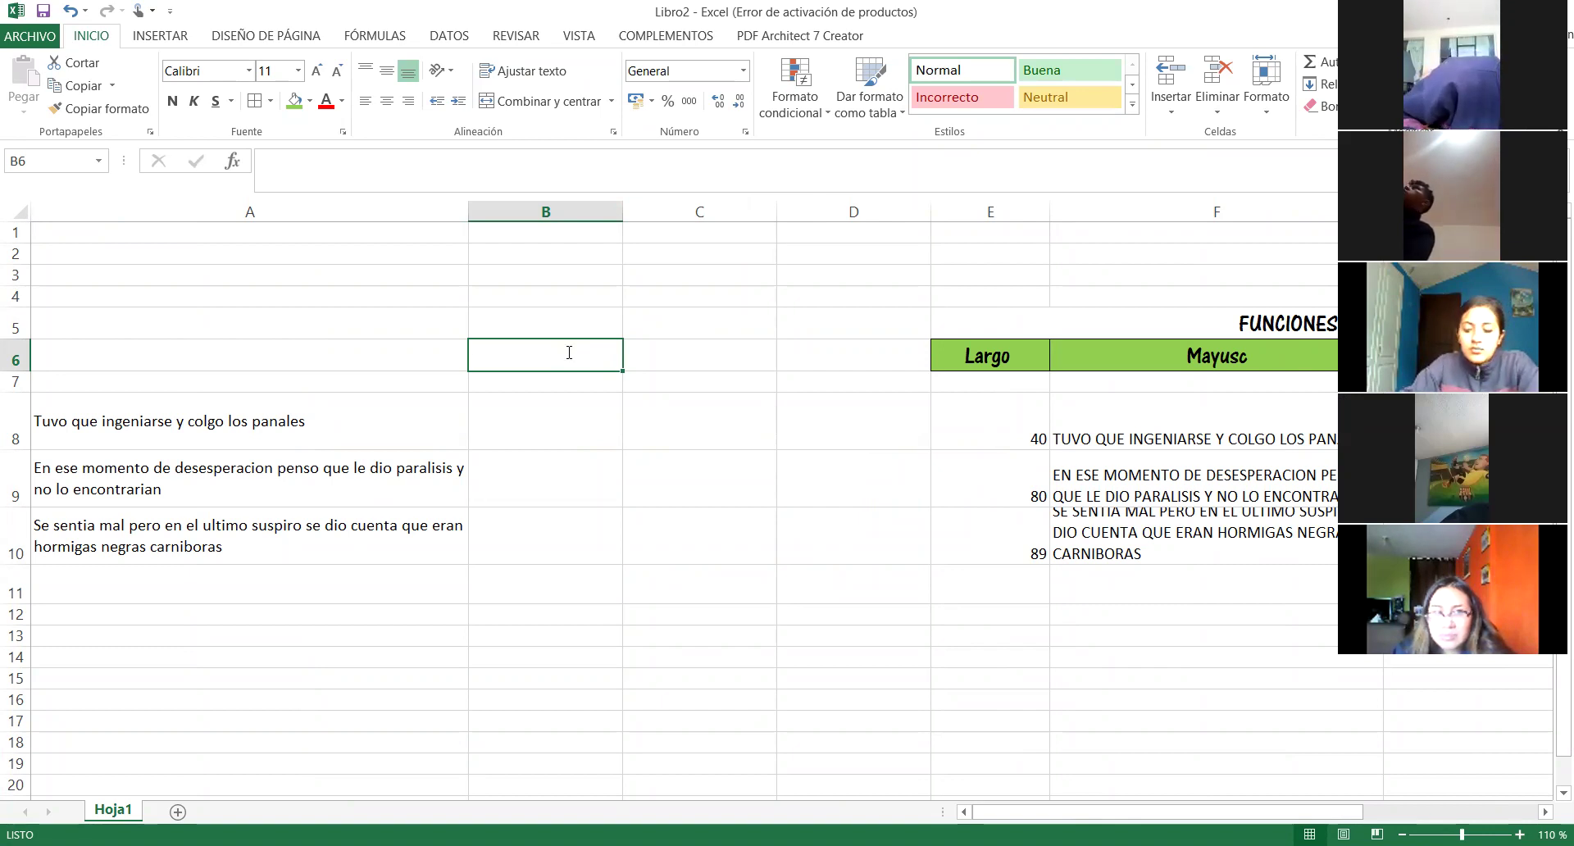
pyautogui.write('Concat')
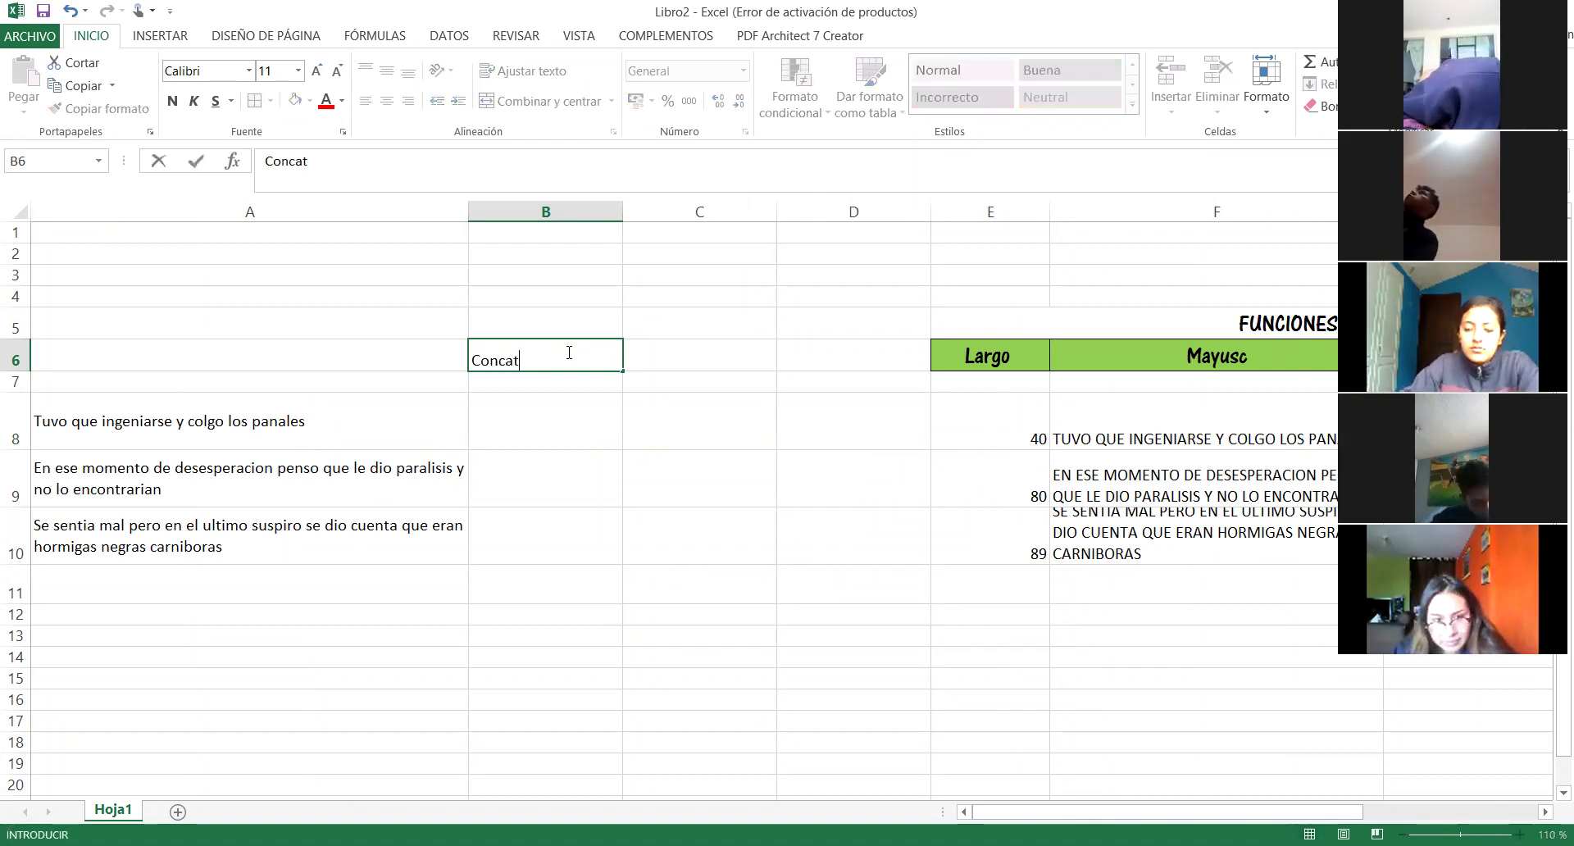
pyautogui.write('enar')
pyautogui.press('Tab')
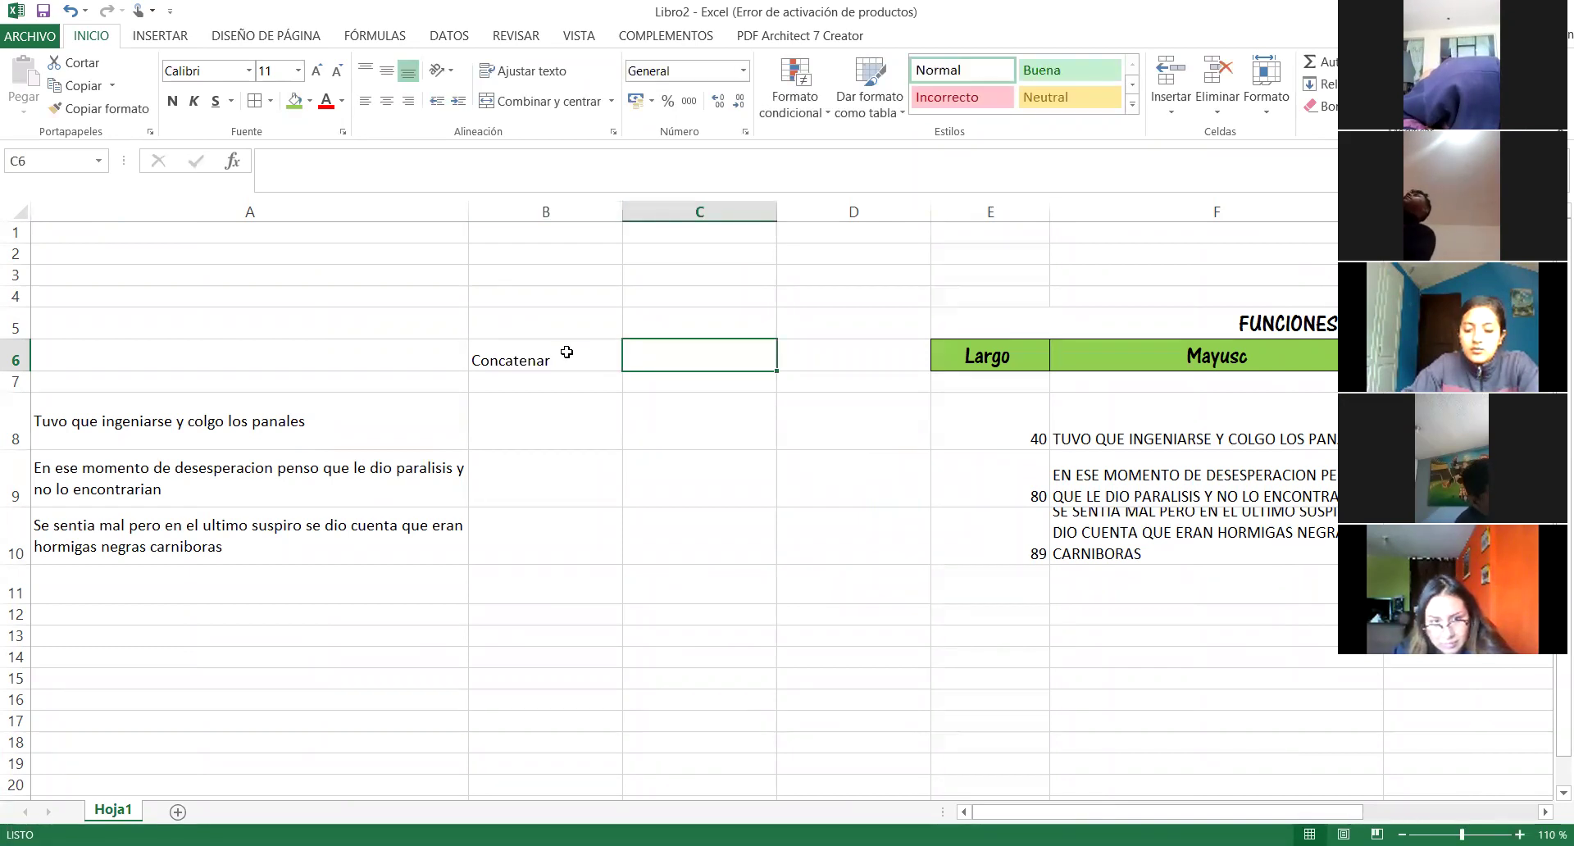
pyautogui.write('Derecha')
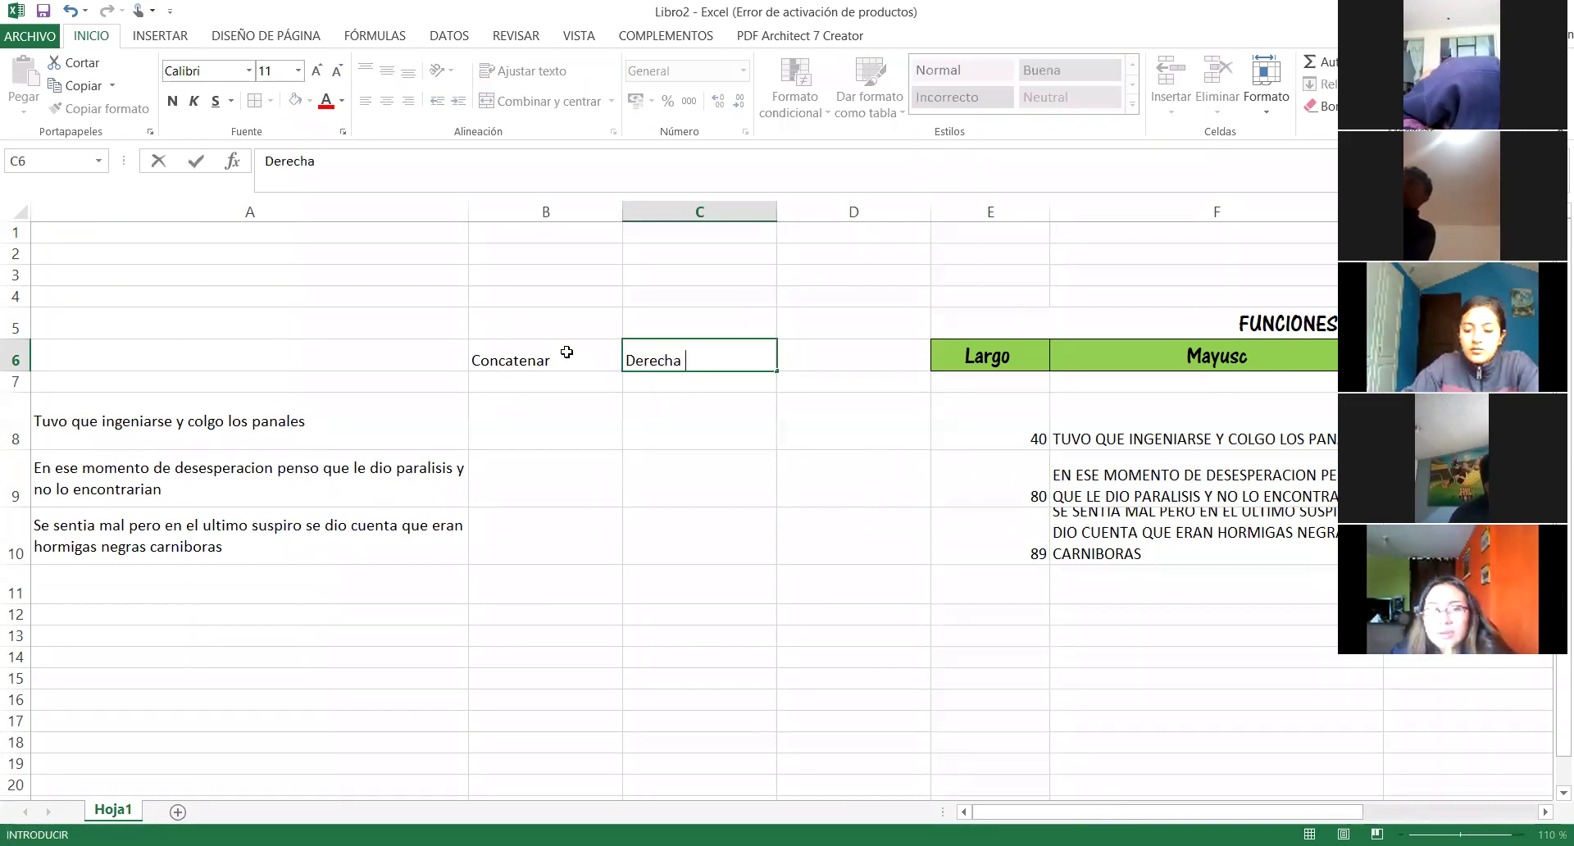
pyautogui.press('Tab')
pyautogui.write('I')
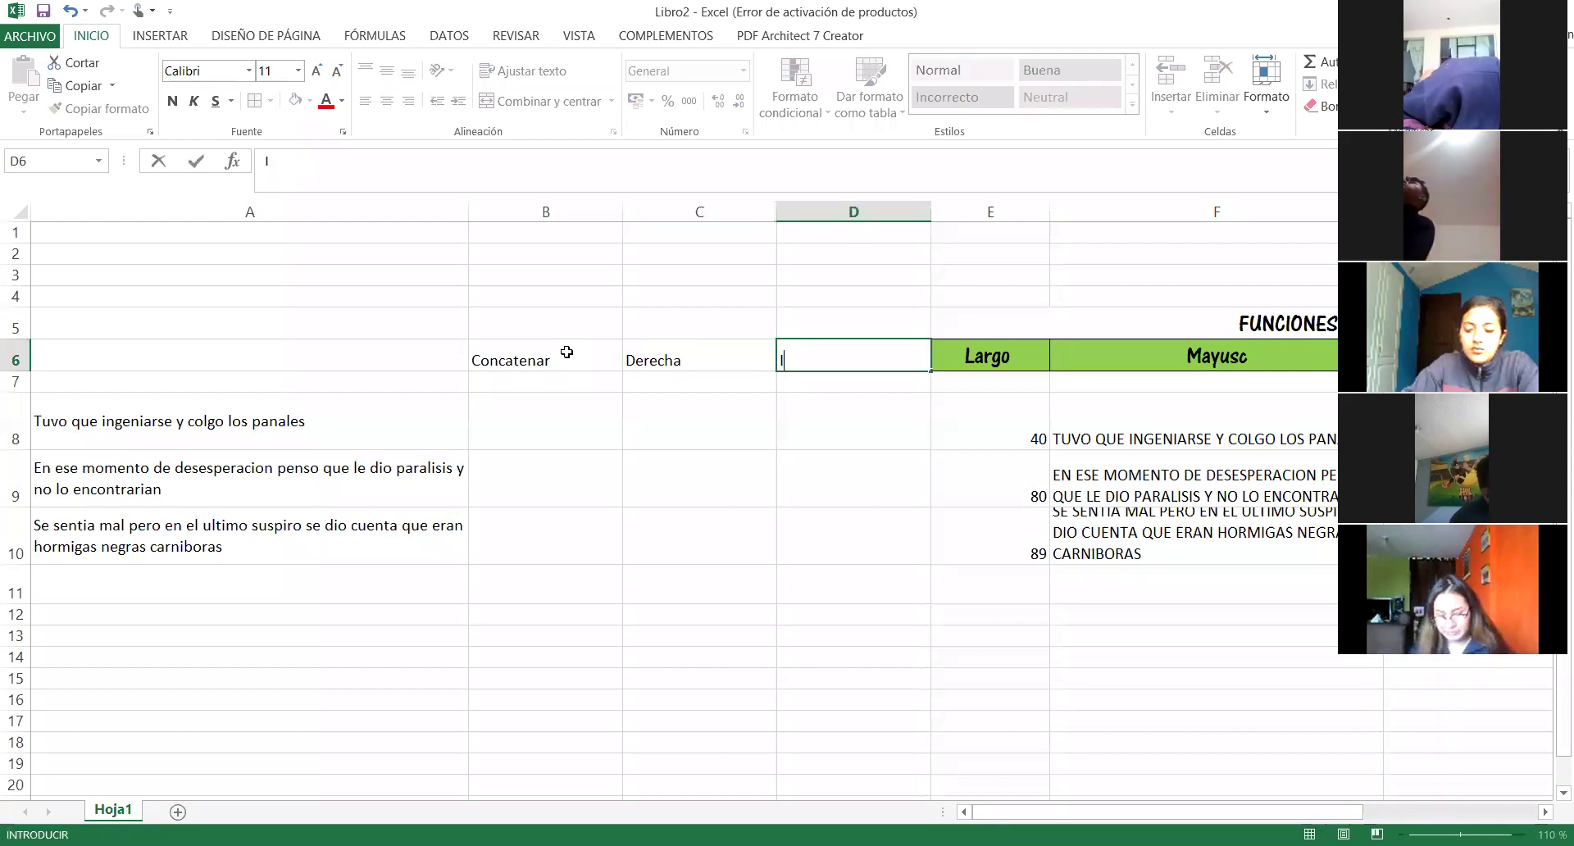
pyautogui.write('zquierda')
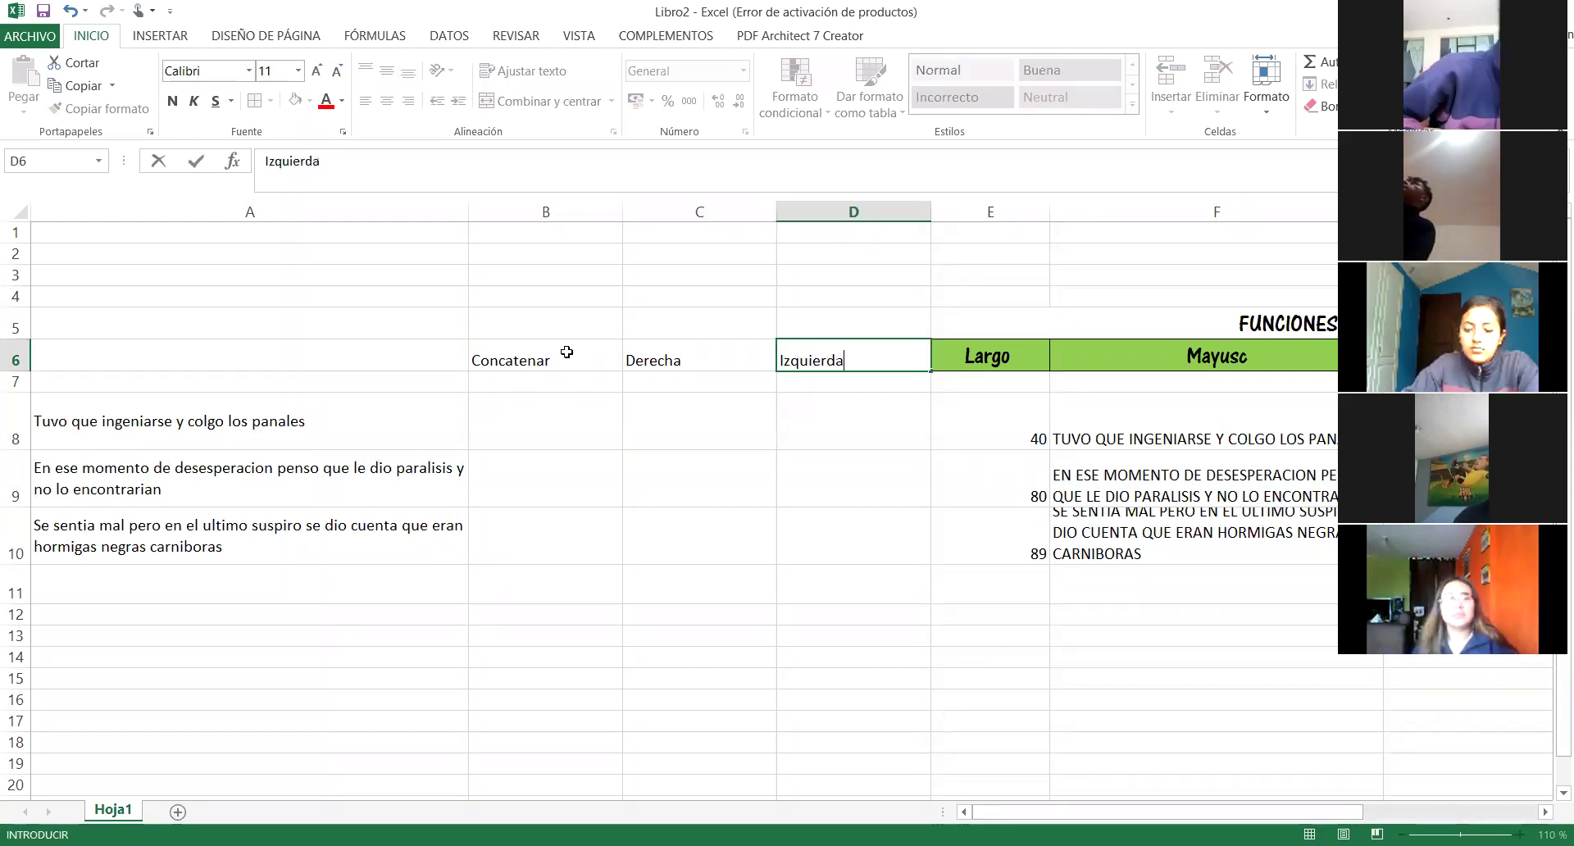
# Step: Insert another blank column before the Largo column and enter the heading Extrae in cell E6
pyautogui.rightClick(972, 212)
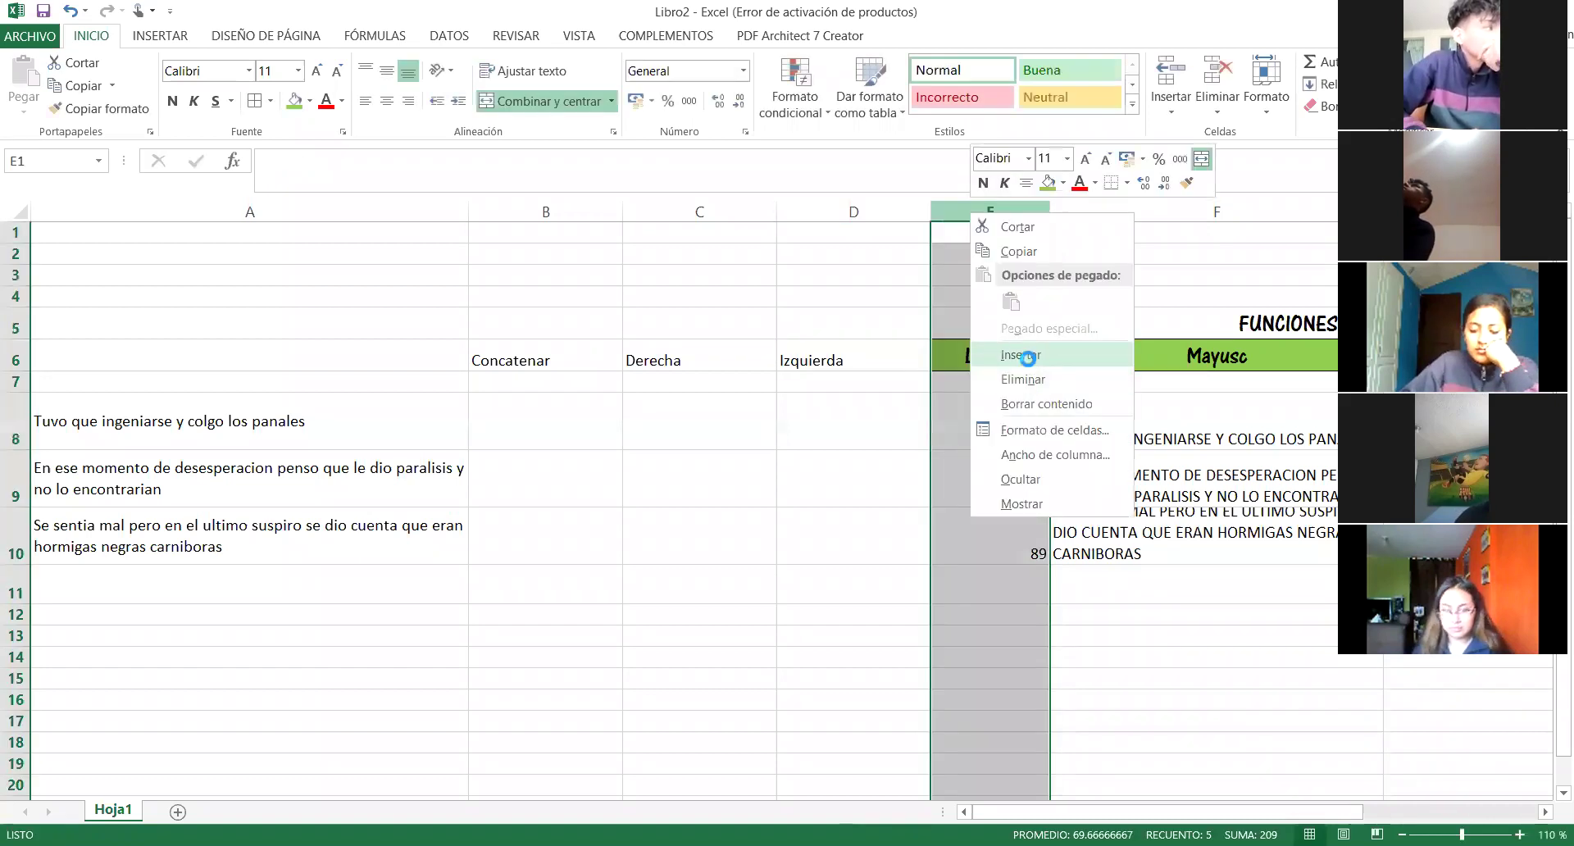
pyautogui.click(1027, 354)
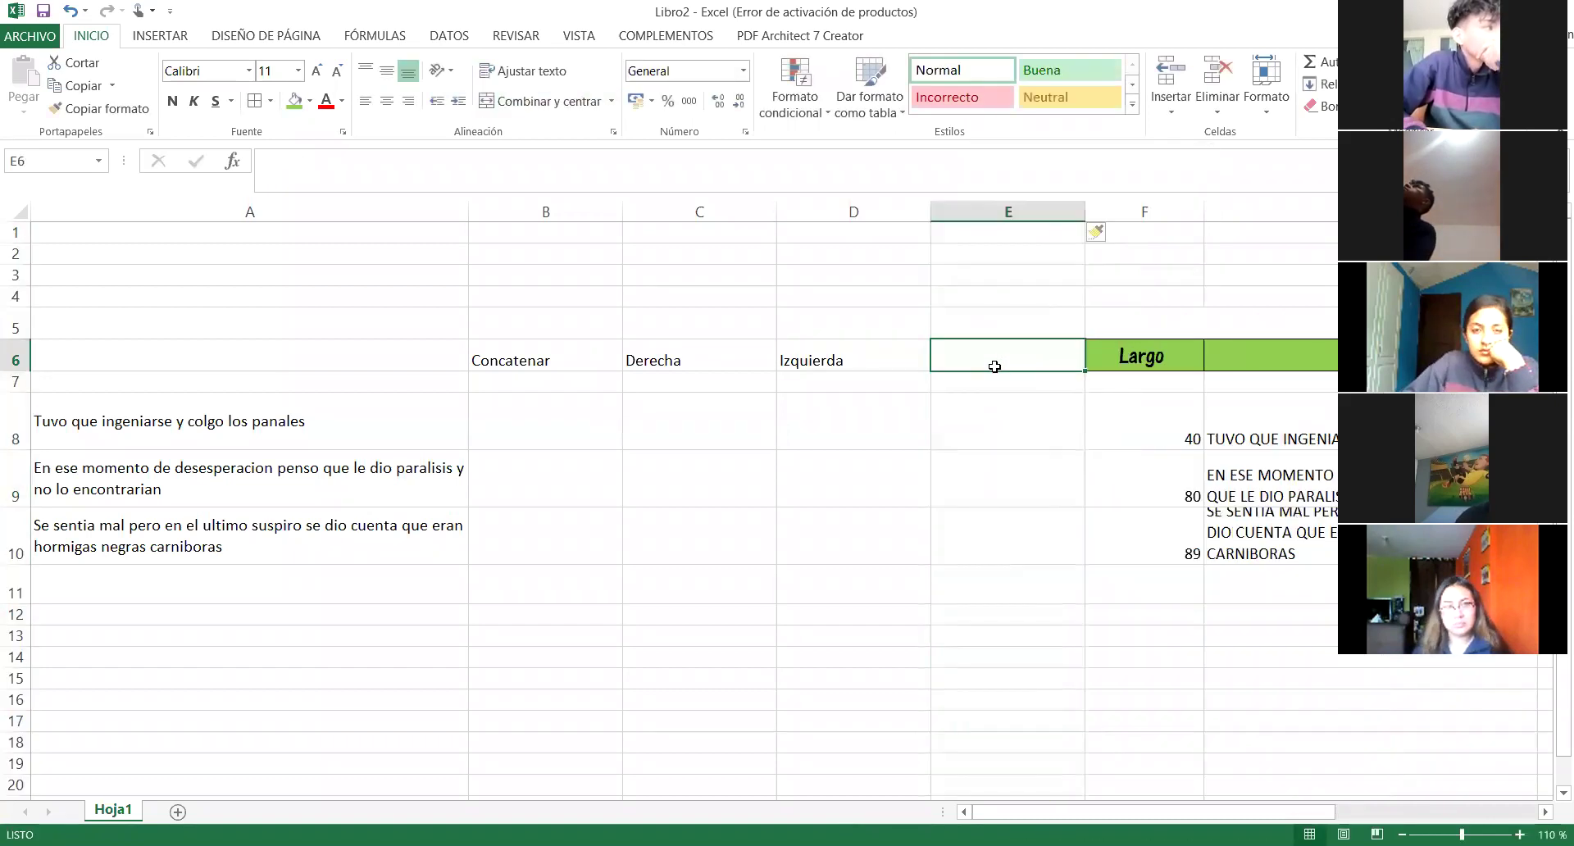
pyautogui.write('Extrae')
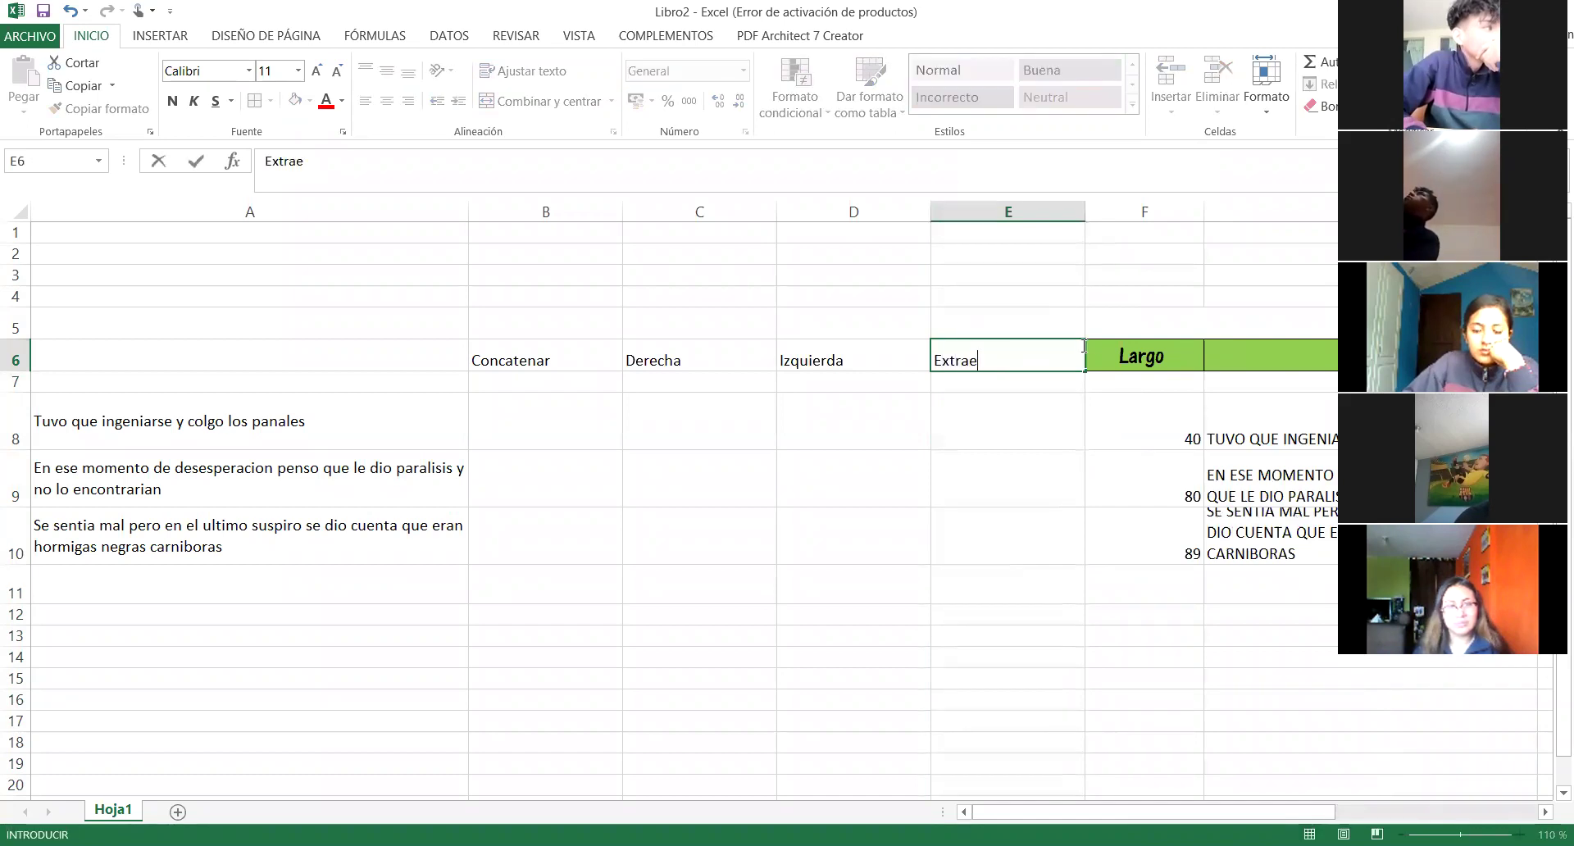
# Step: Copy the formatting of the Largo heading onto the new headings in cells B6 to E6
pyautogui.click(1158, 357)
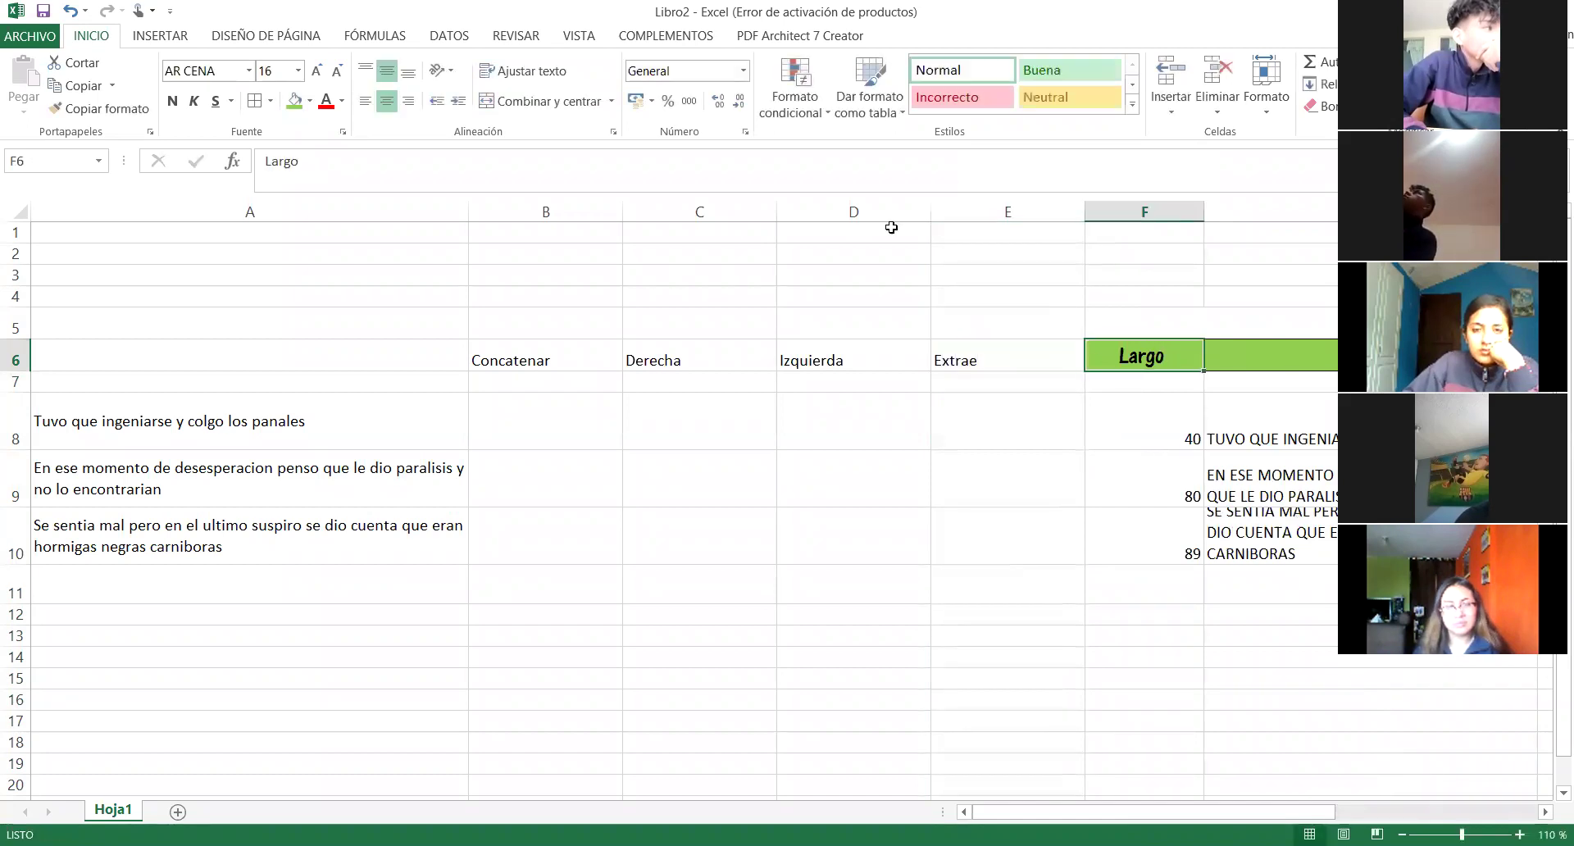
pyautogui.click(97, 108)
pyautogui.moveTo(520, 348); pyautogui.dragTo(1010, 359)
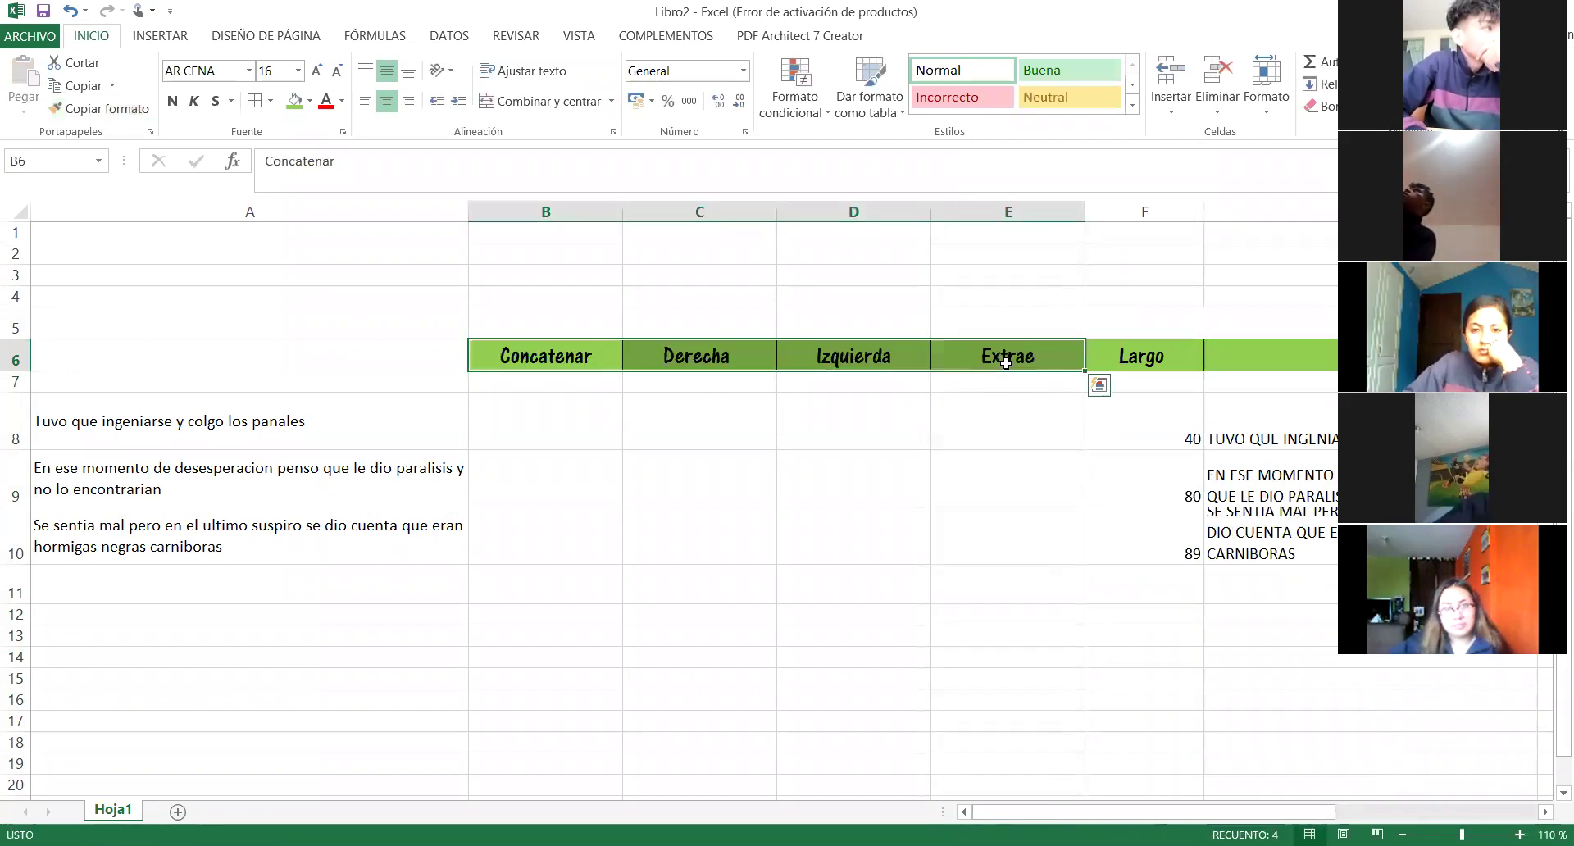
# Step: Enter the formula =CONCATENAR(A8;",";A9) in cell B8 to join the first two sentences with a comma, and widen the Concatenar column
pyautogui.click(567, 429)
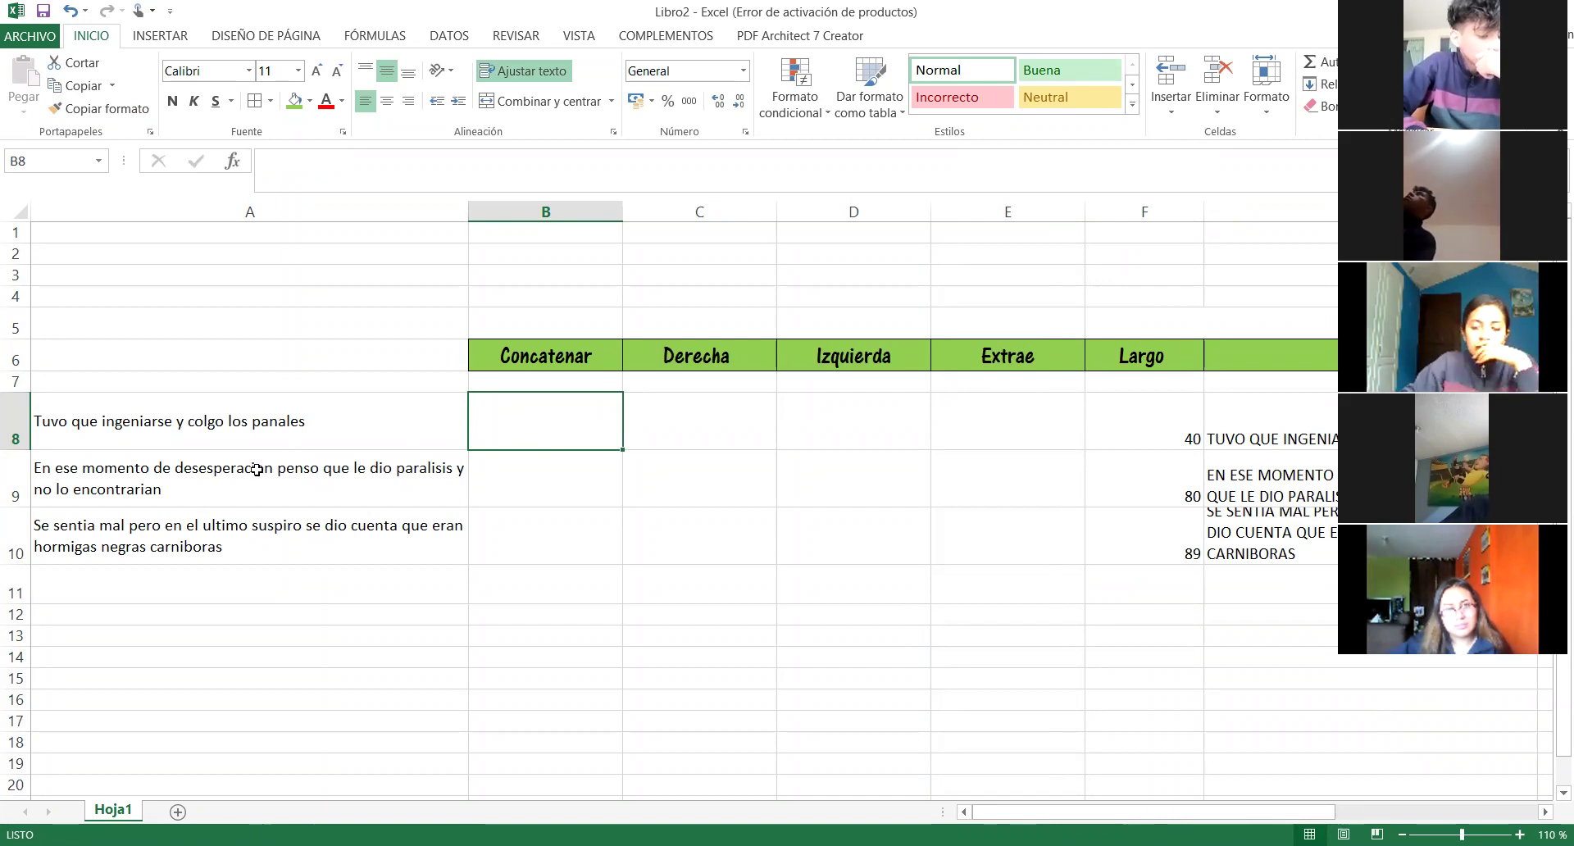
pyautogui.write('=')
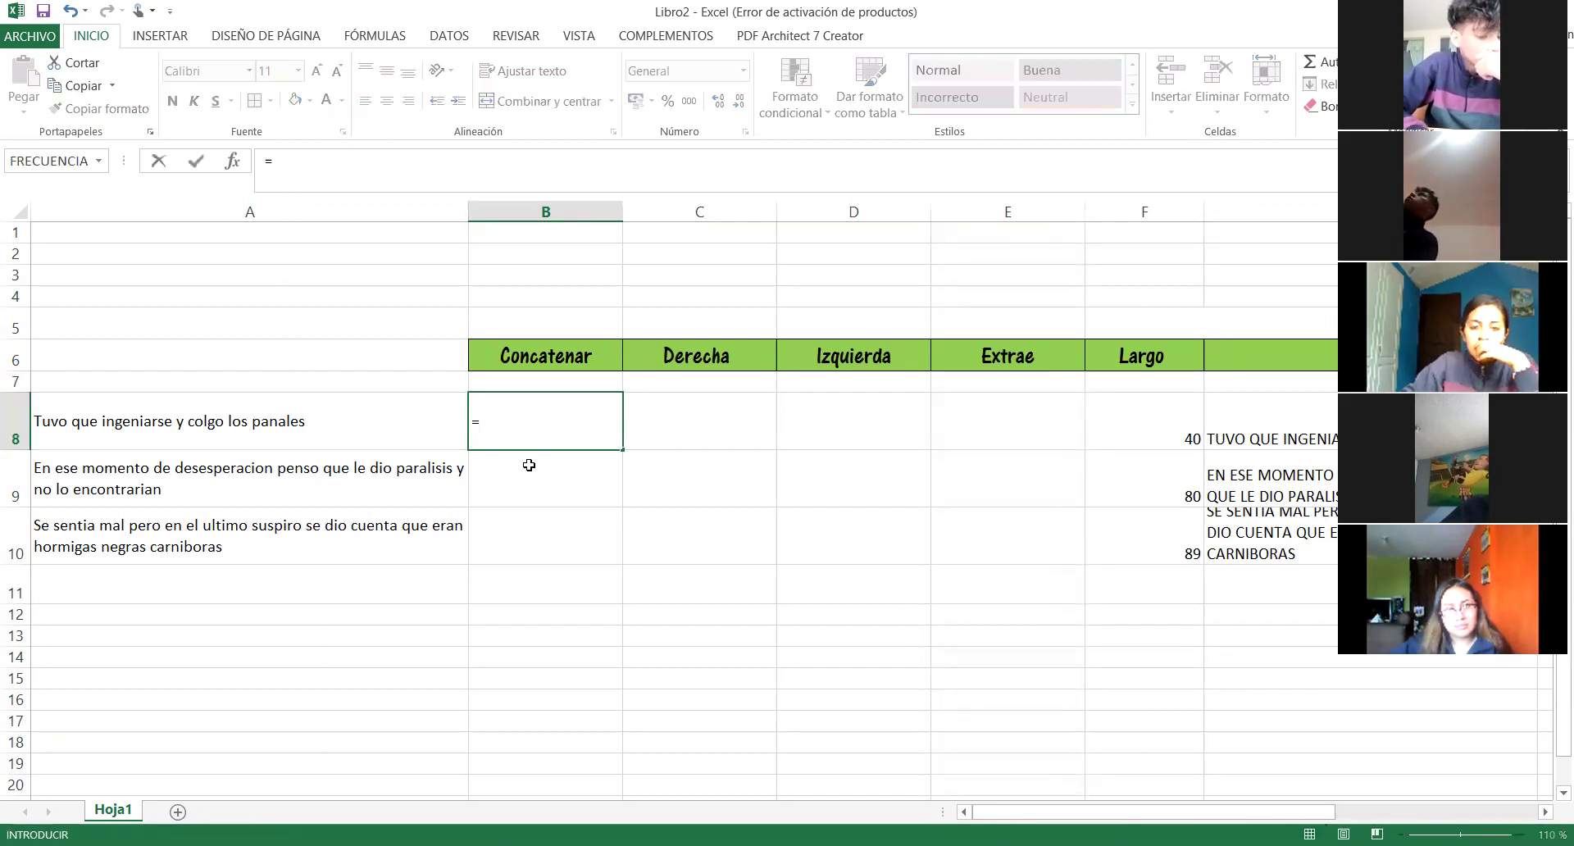
pyautogui.write('concatenar')
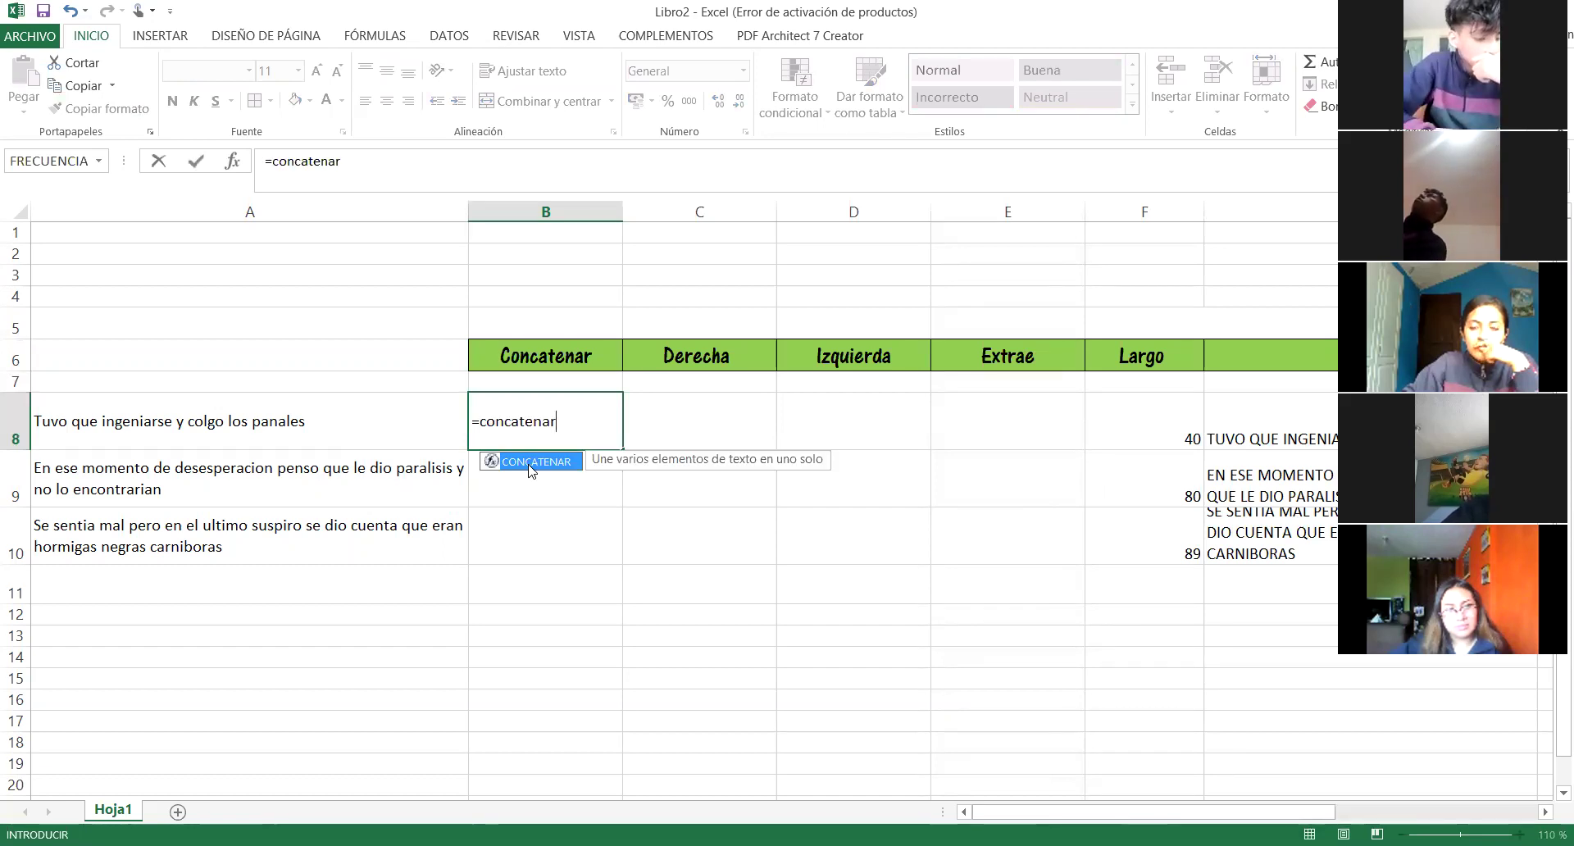
pyautogui.write('(')
pyautogui.click(372, 414)
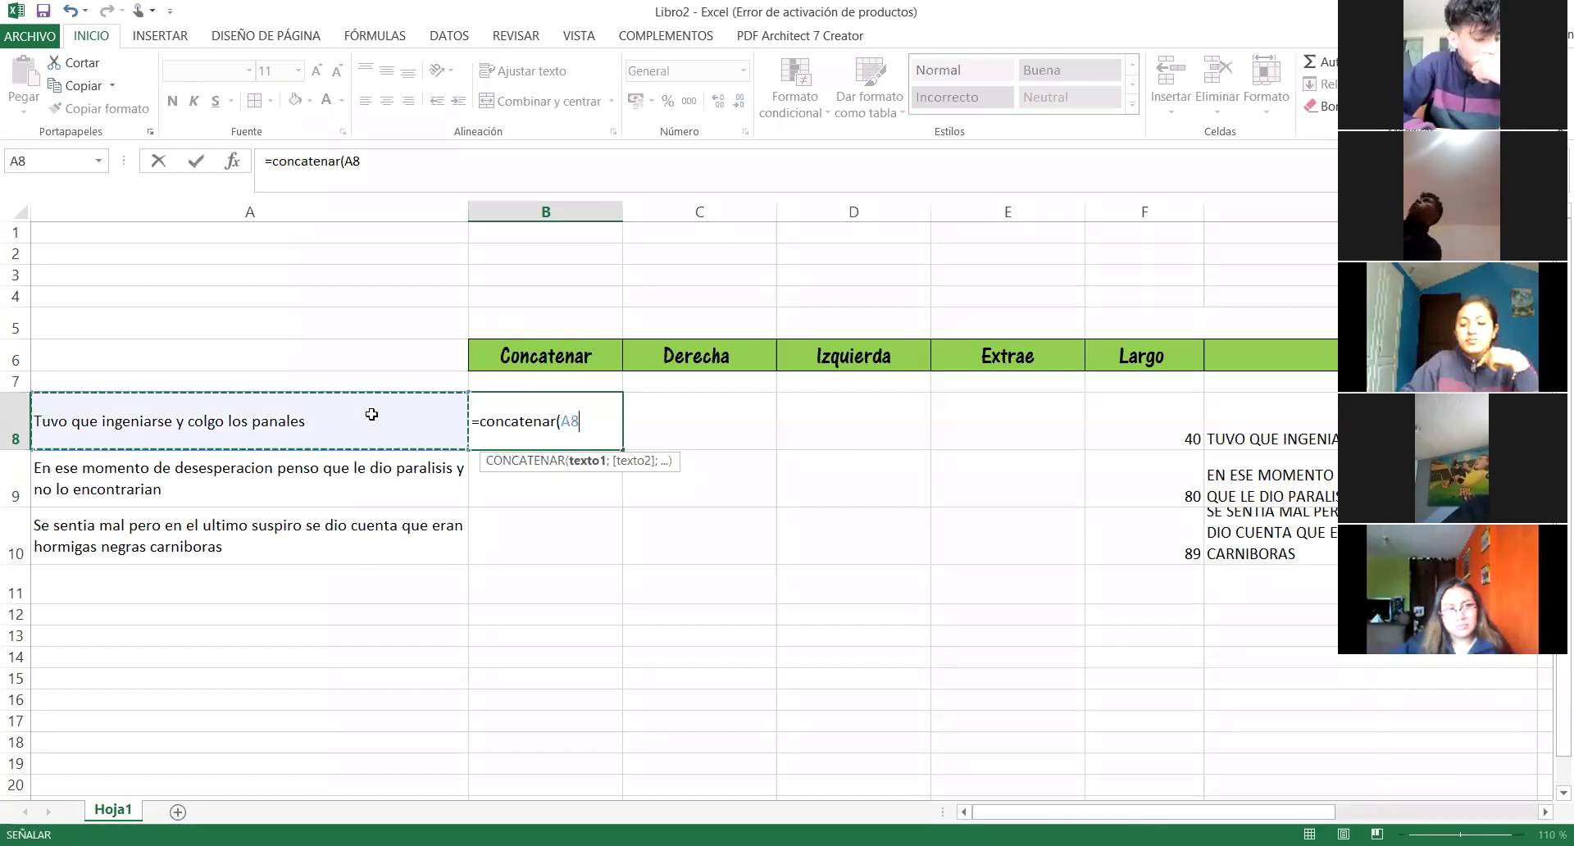
pyautogui.write(';')
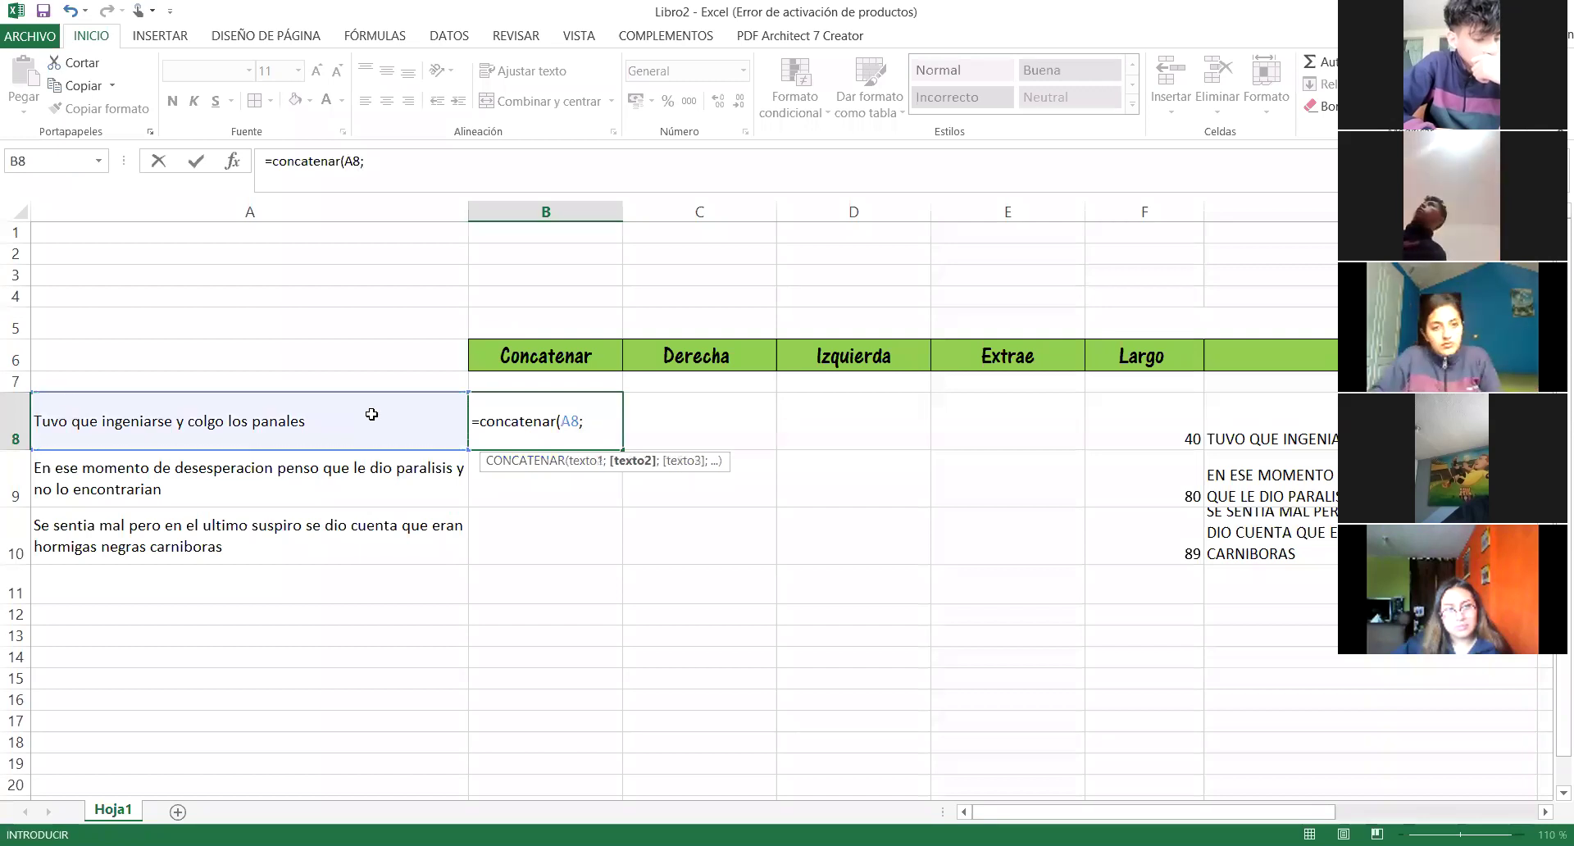
pyautogui.write(',')
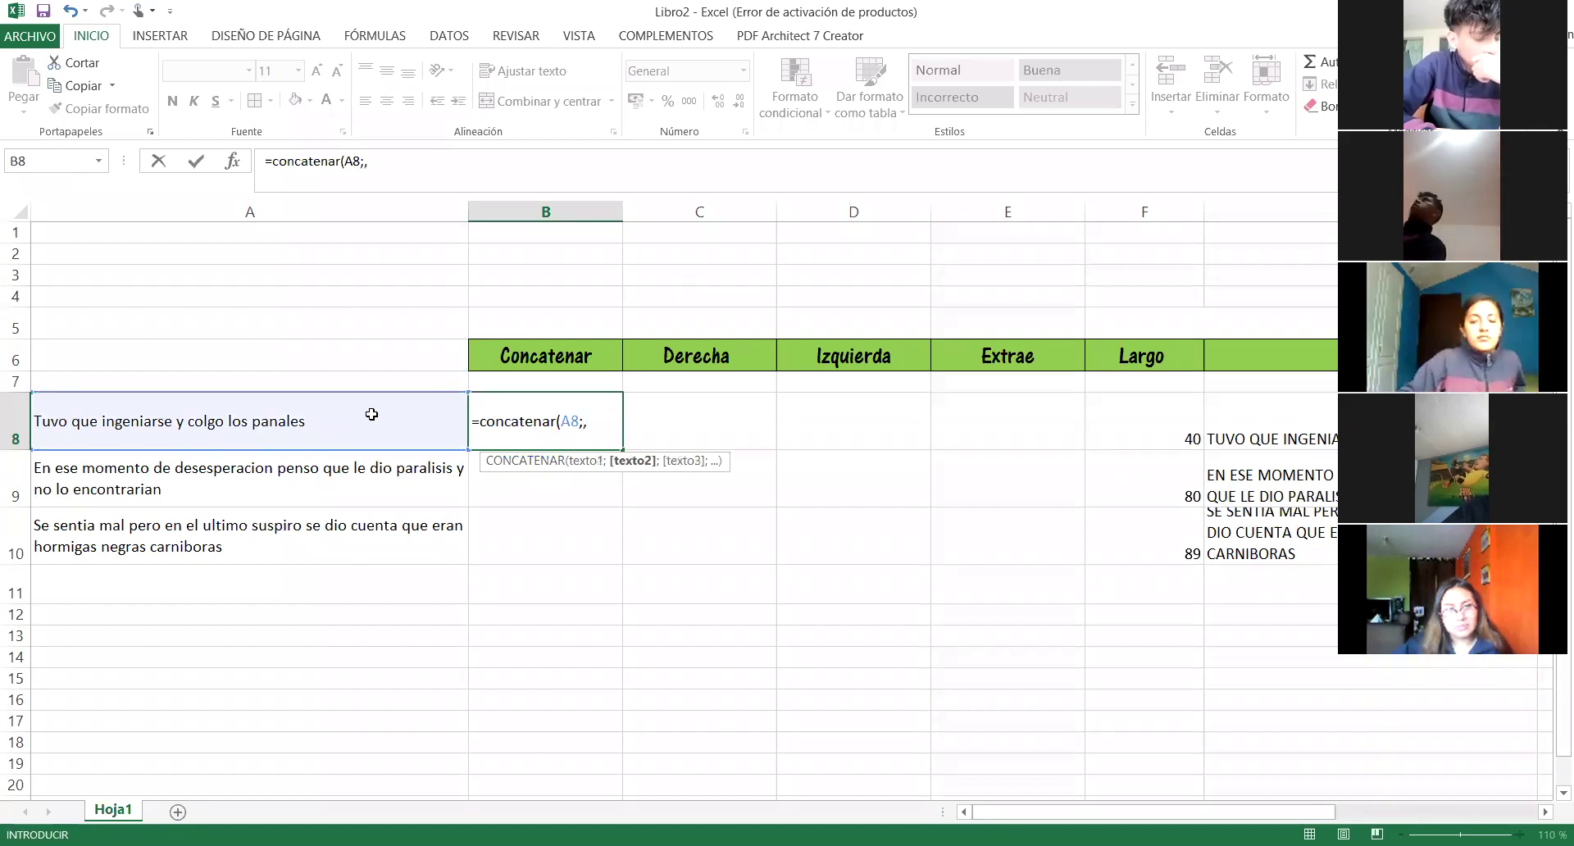
pyautogui.press('BackSpace')
pyautogui.write('",')
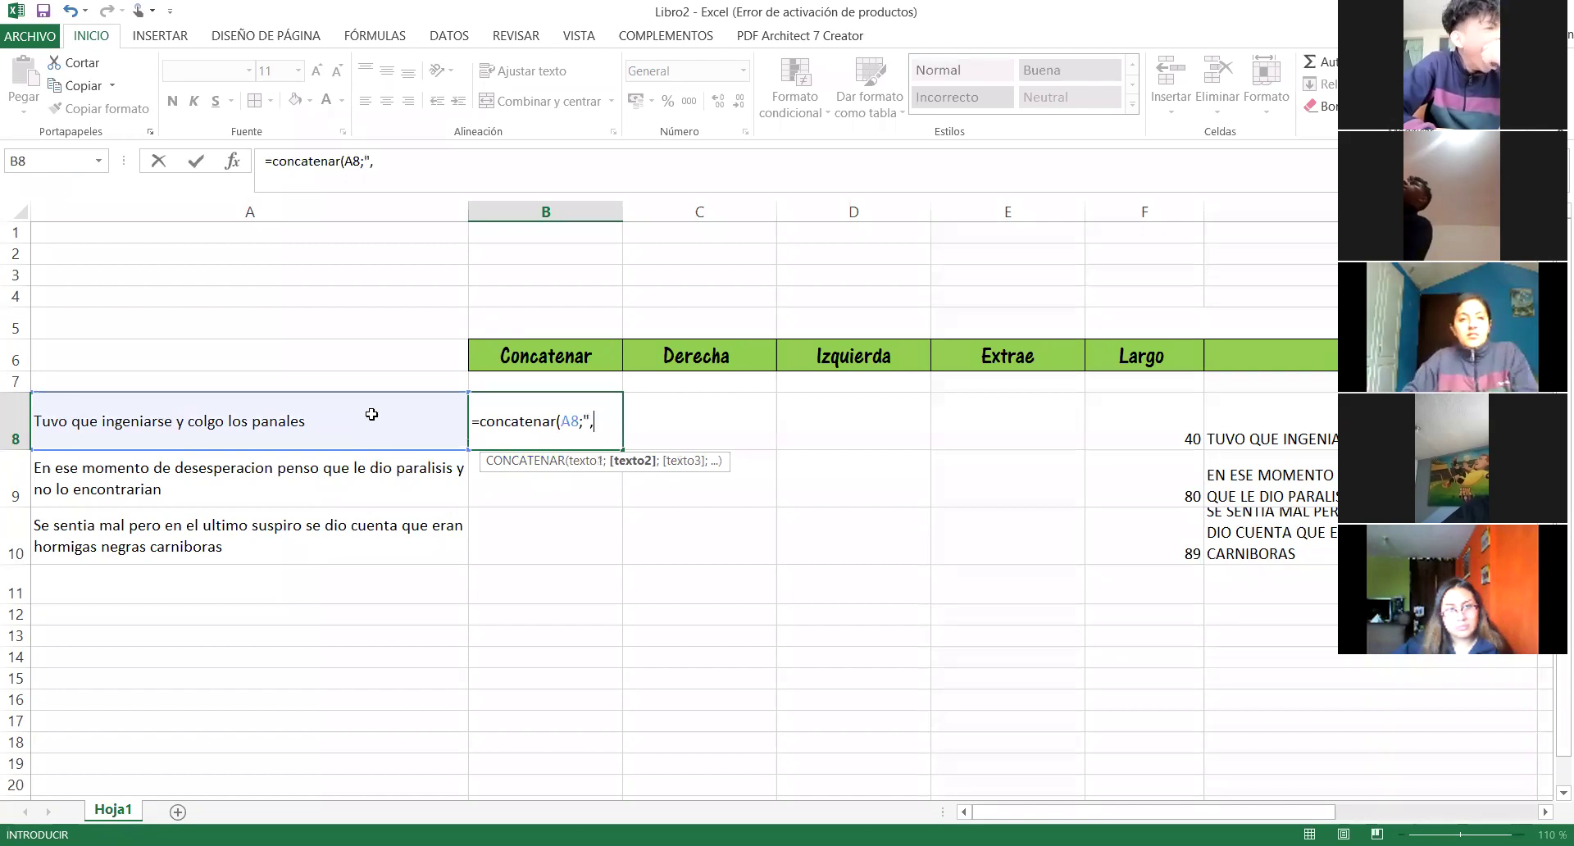
pyautogui.write('";')
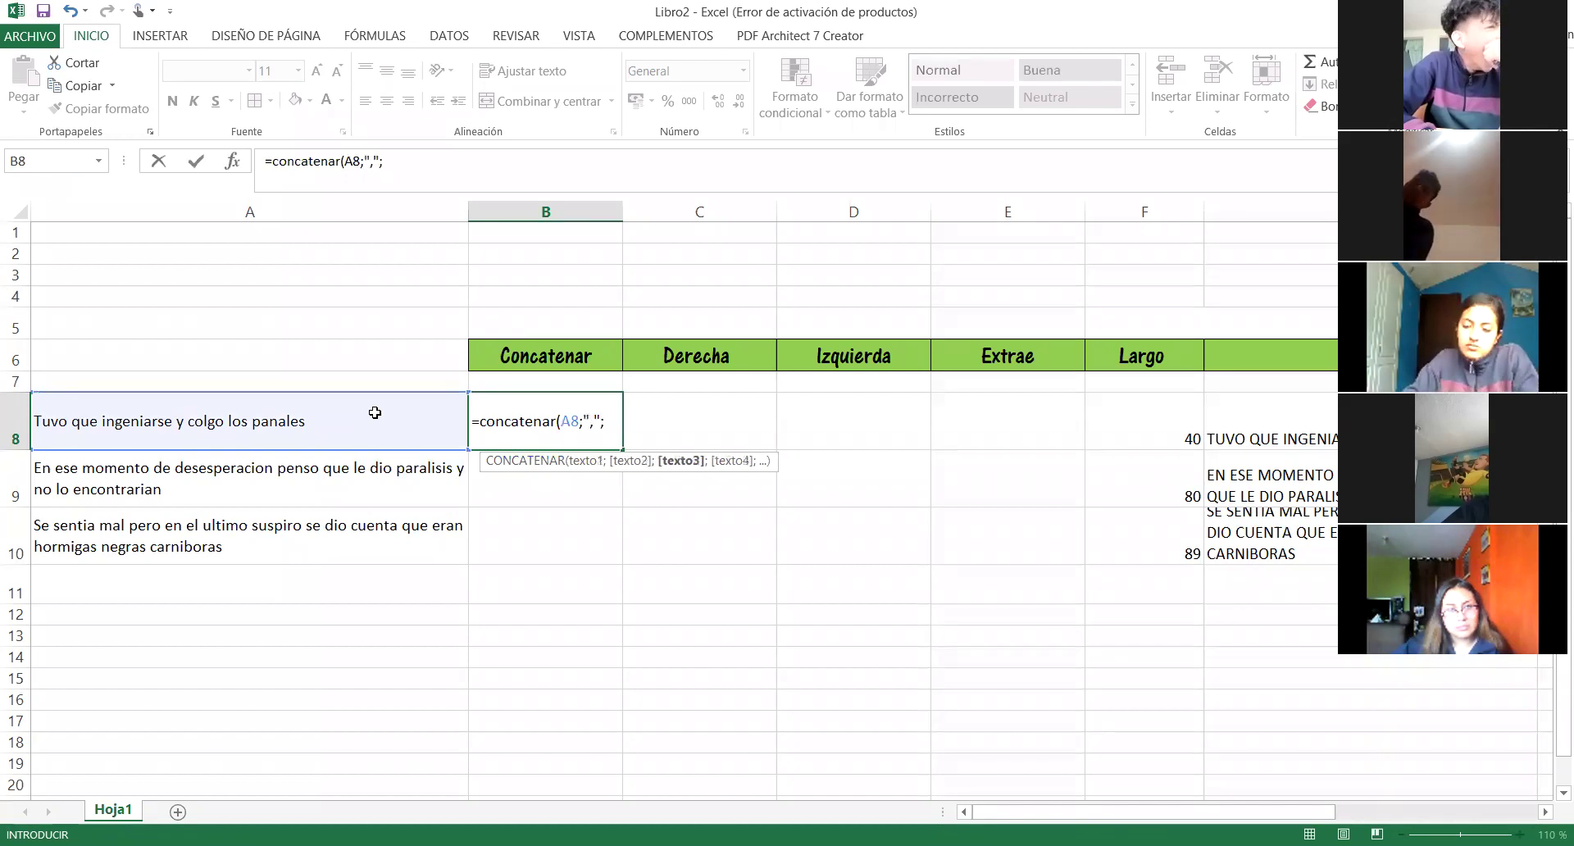
pyautogui.click(359, 486)
pyautogui.write(')')
pyautogui.press('Return')
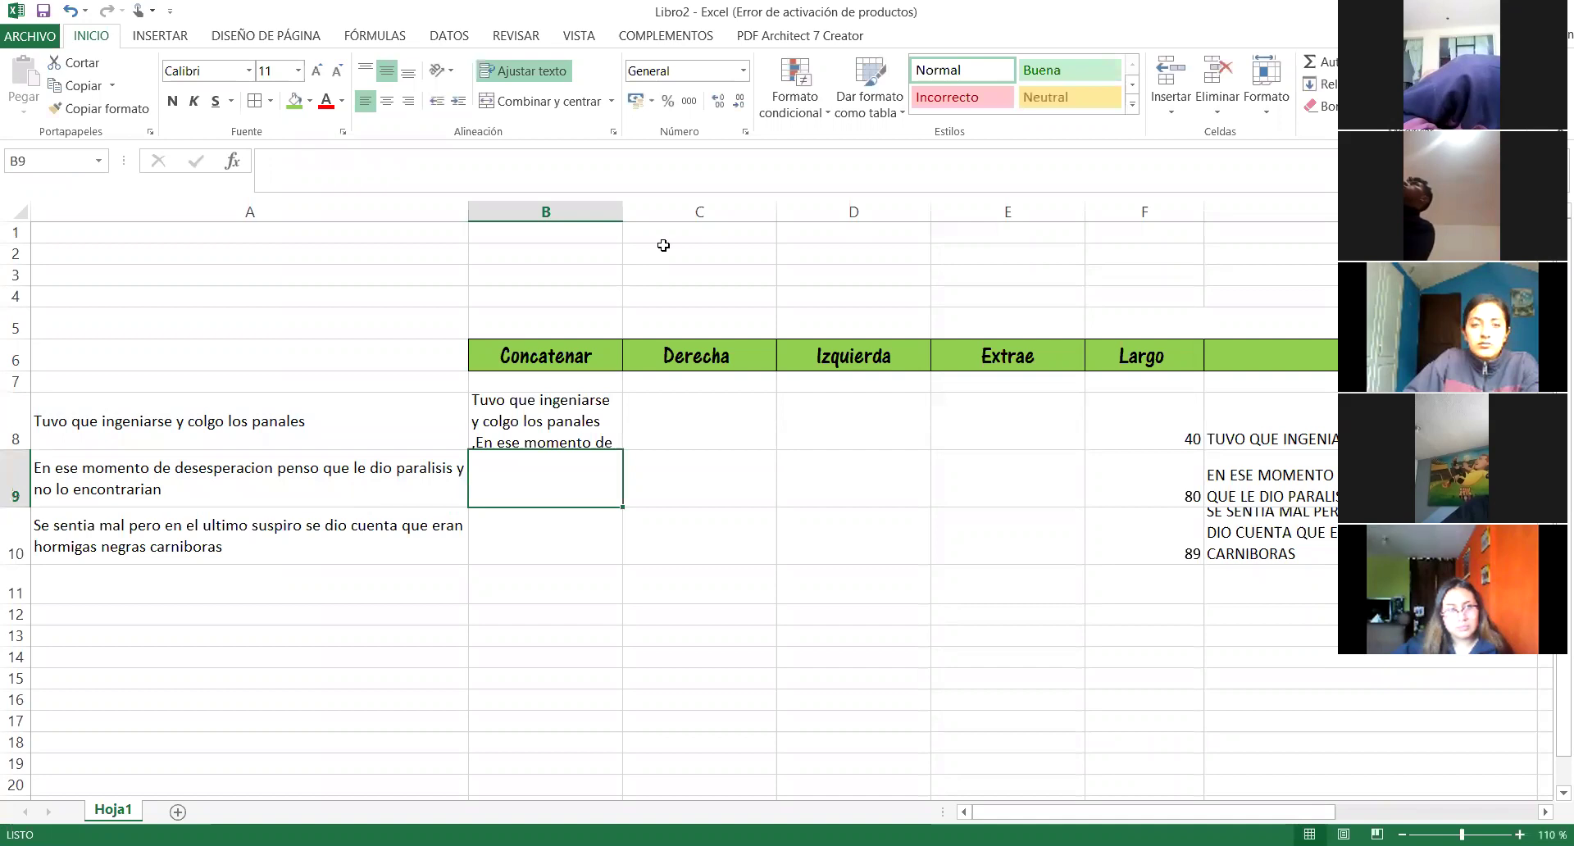
pyautogui.moveTo(622, 215); pyautogui.dragTo(812, 210)
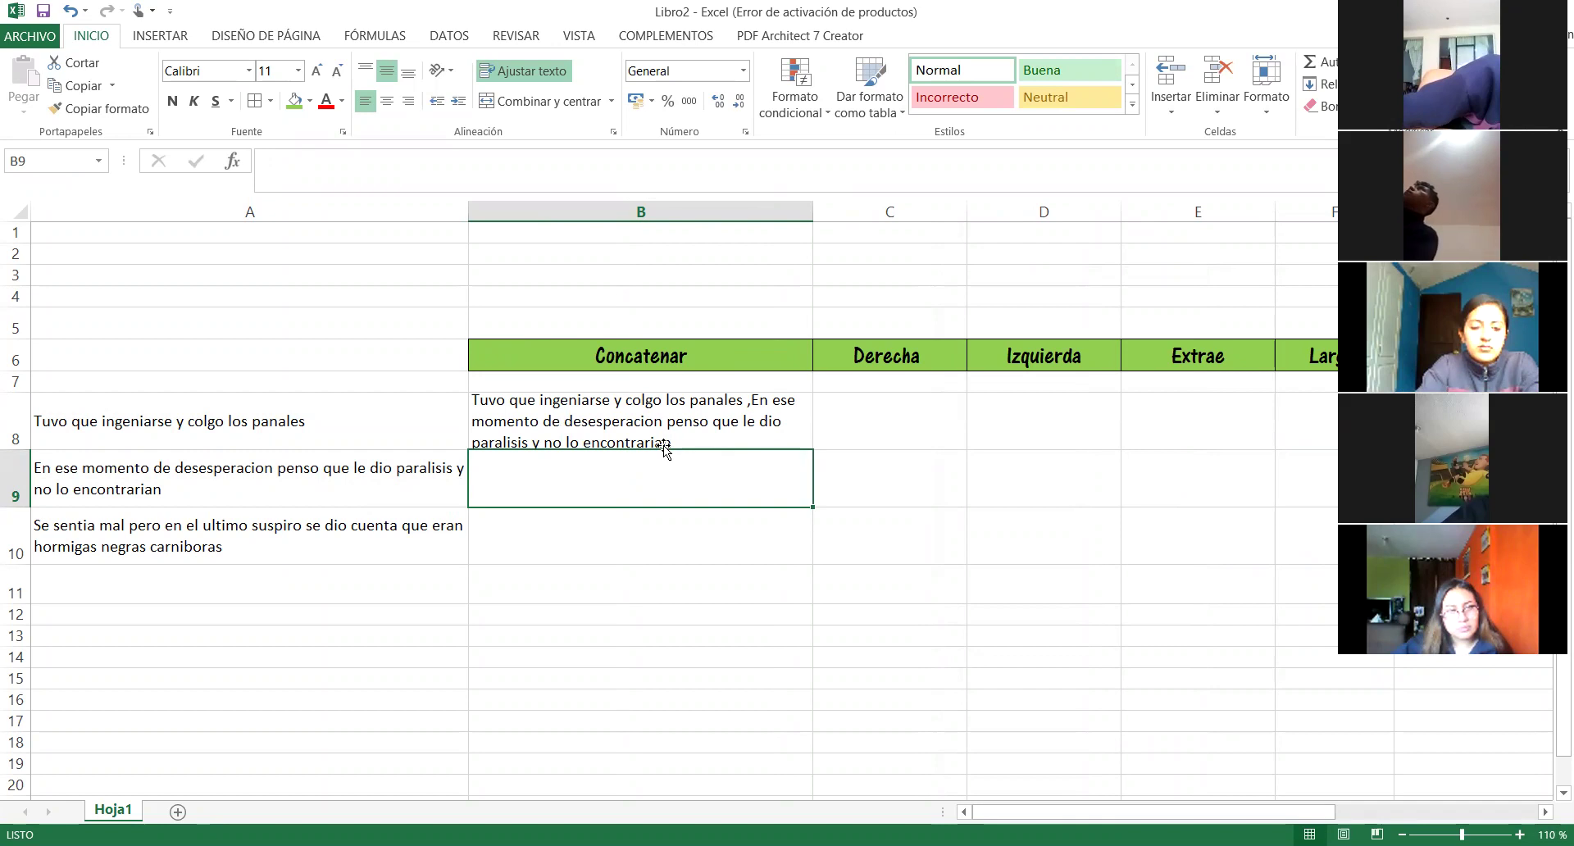
# Step: Examine the source sentences in cells A8 and A9 against the joined text in cell B8
pyautogui.click(272, 423)
pyautogui.click(304, 468)
pyautogui.click(298, 410)
pyautogui.click(296, 468)
pyautogui.click(311, 443)
pyautogui.click(320, 456)
pyautogui.click(320, 434)
pyautogui.click(323, 453)
pyautogui.click(327, 434)
pyautogui.click(316, 471)
pyautogui.click(328, 432)
pyautogui.click(320, 454)
pyautogui.click(318, 436)
pyautogui.click(319, 467)
pyautogui.click(323, 420)
pyautogui.click(332, 469)
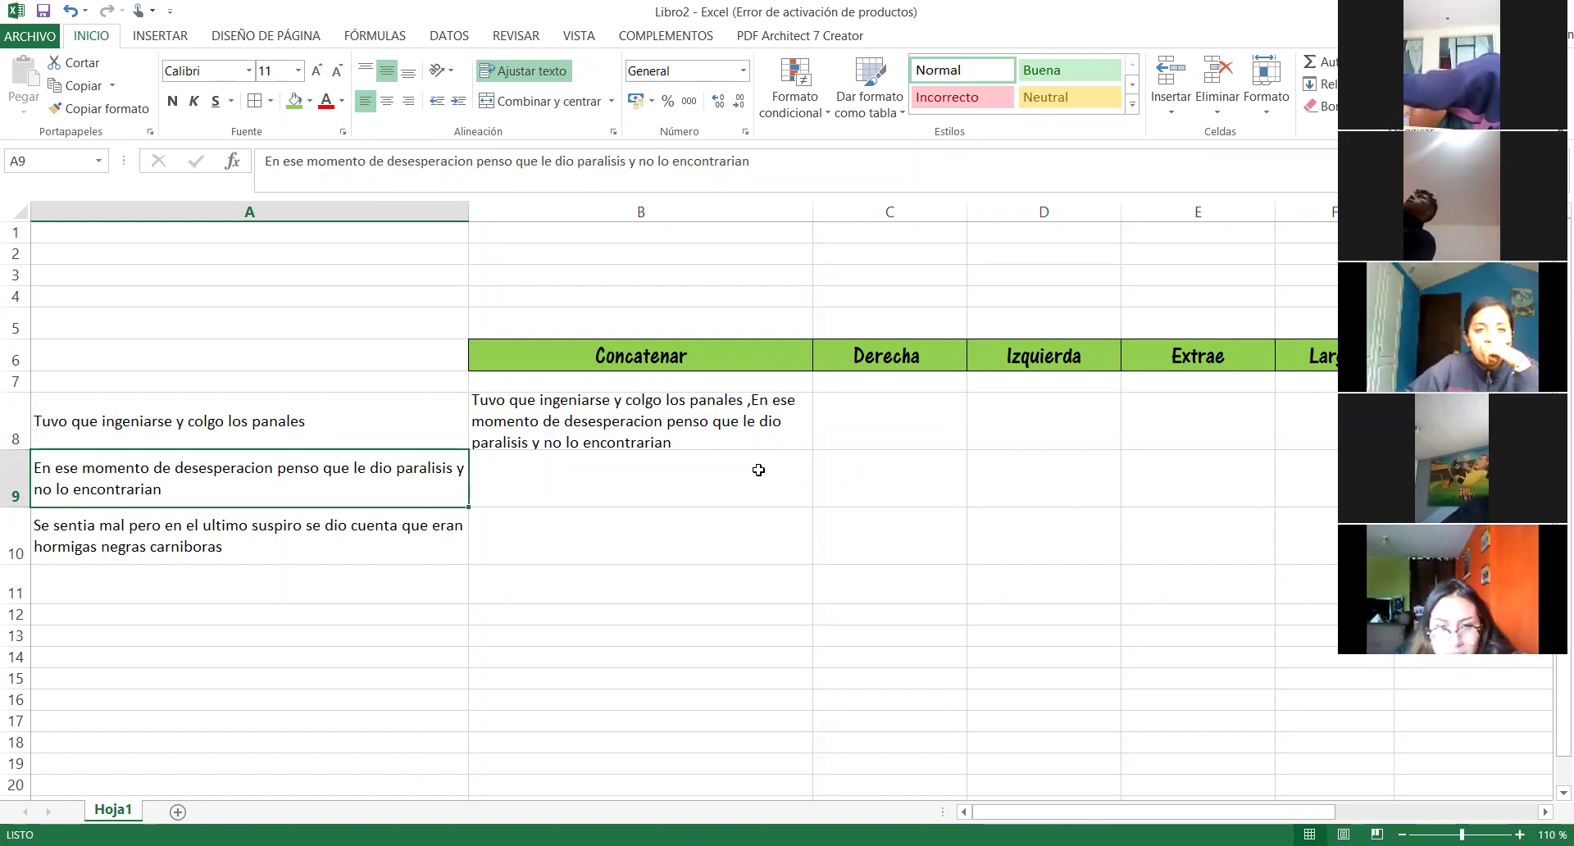
# Step: Enter the formula =DERECHA(A10;12) in cell C8 to return the last 12 characters of the third sentence
pyautogui.click(861, 414)
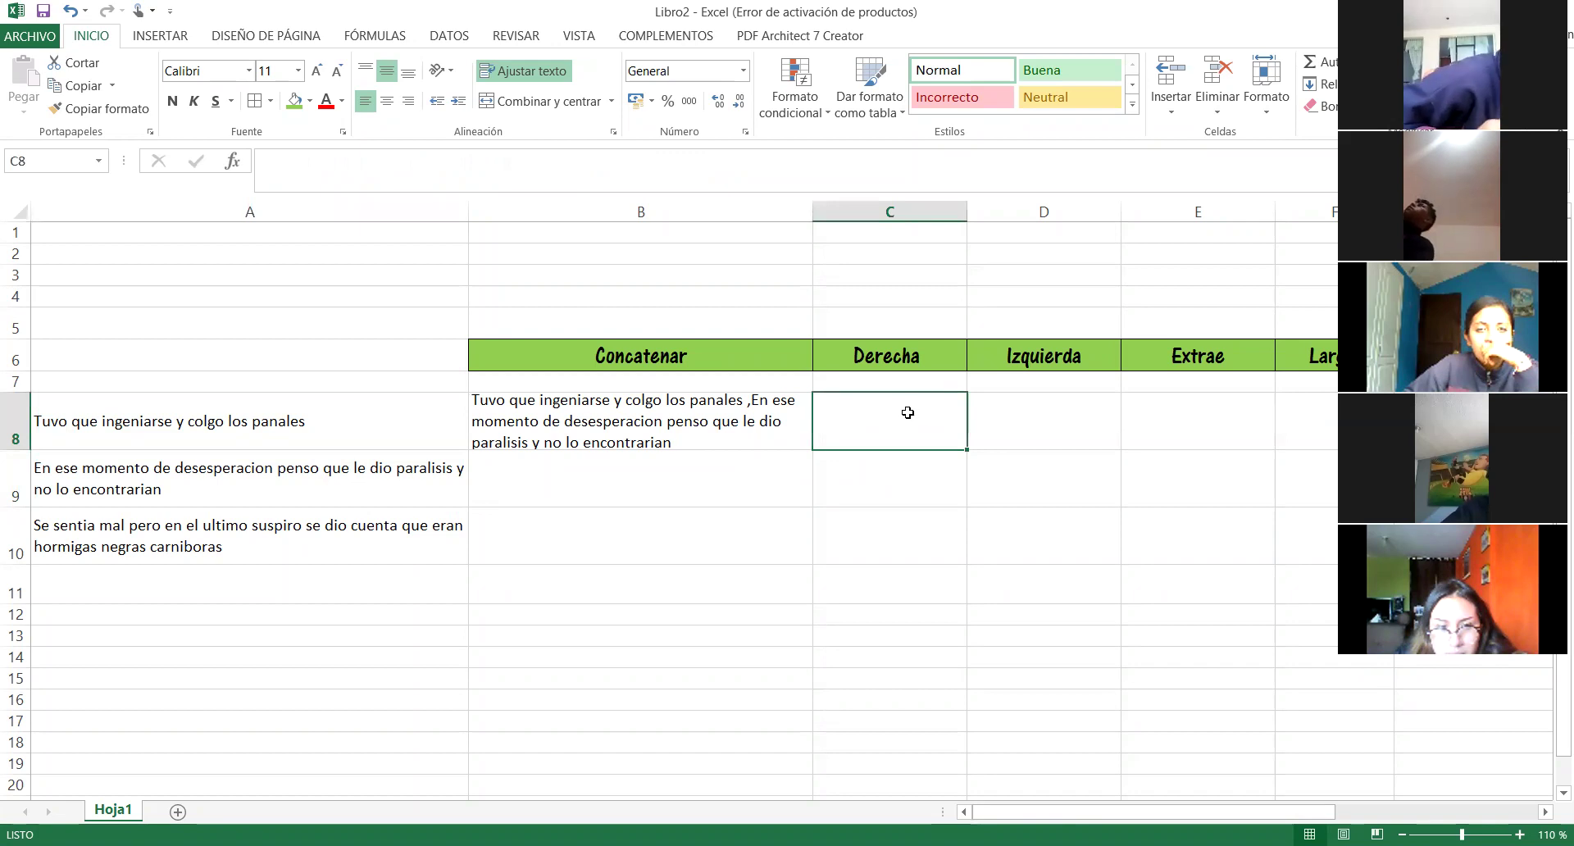
pyautogui.write('=')
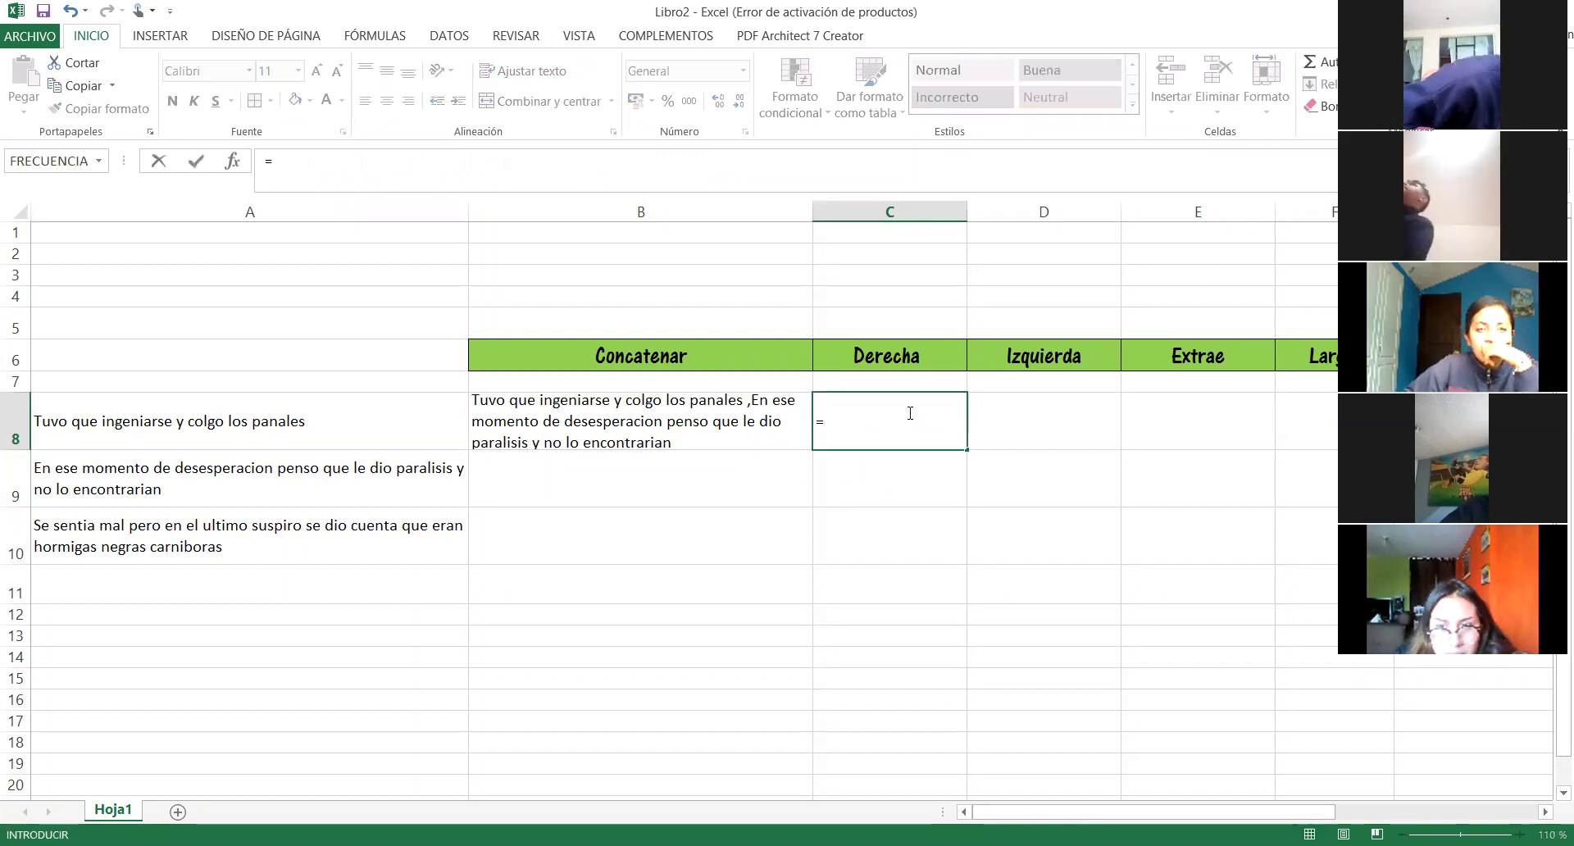
pyautogui.write('derecha')
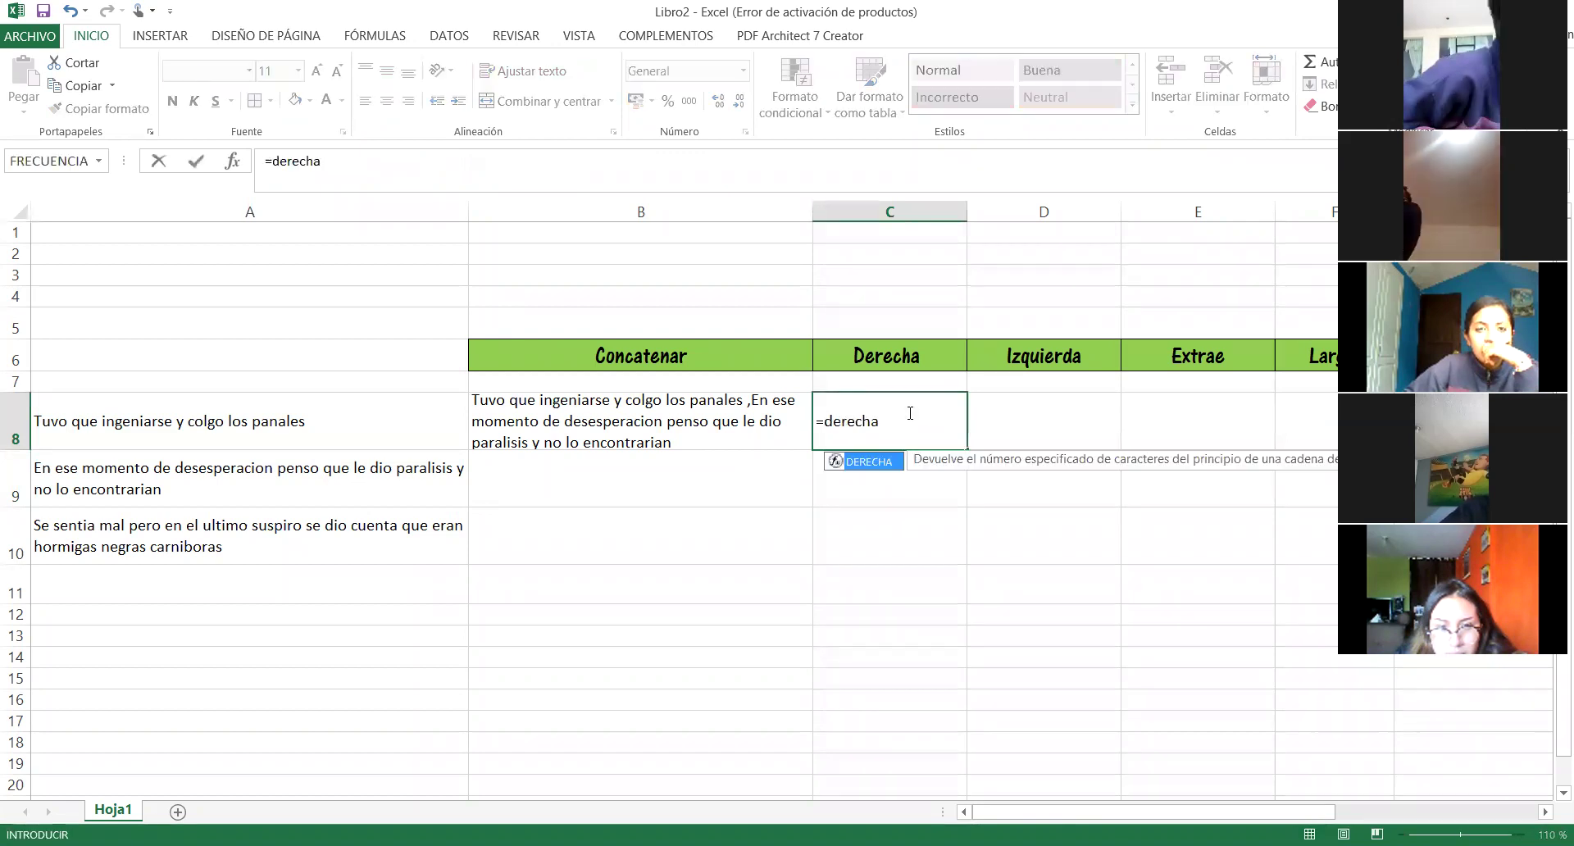
pyautogui.write('(')
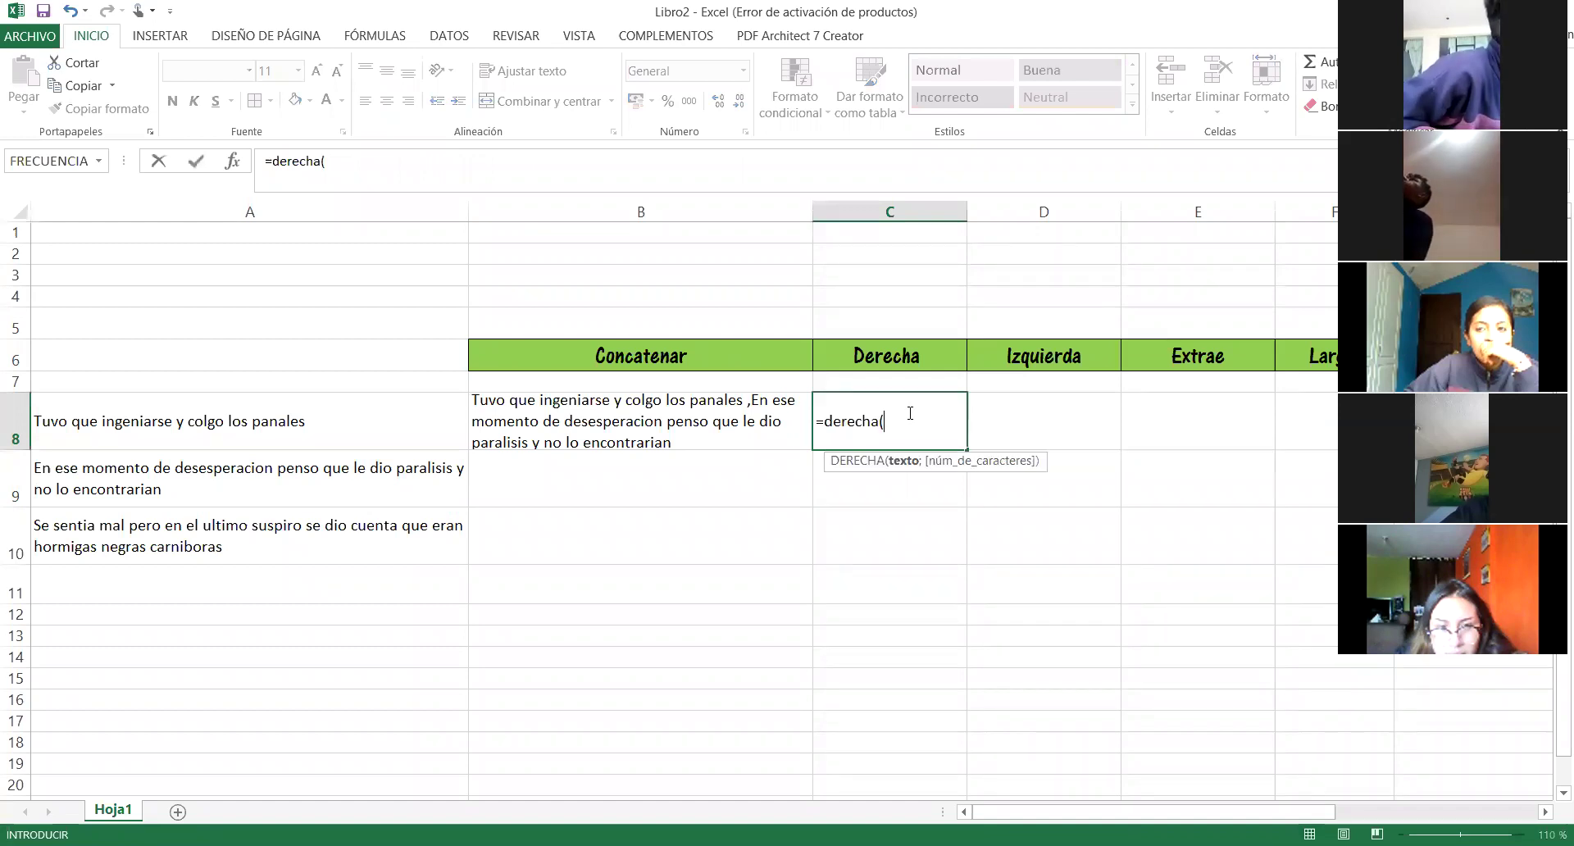
pyautogui.click(230, 544)
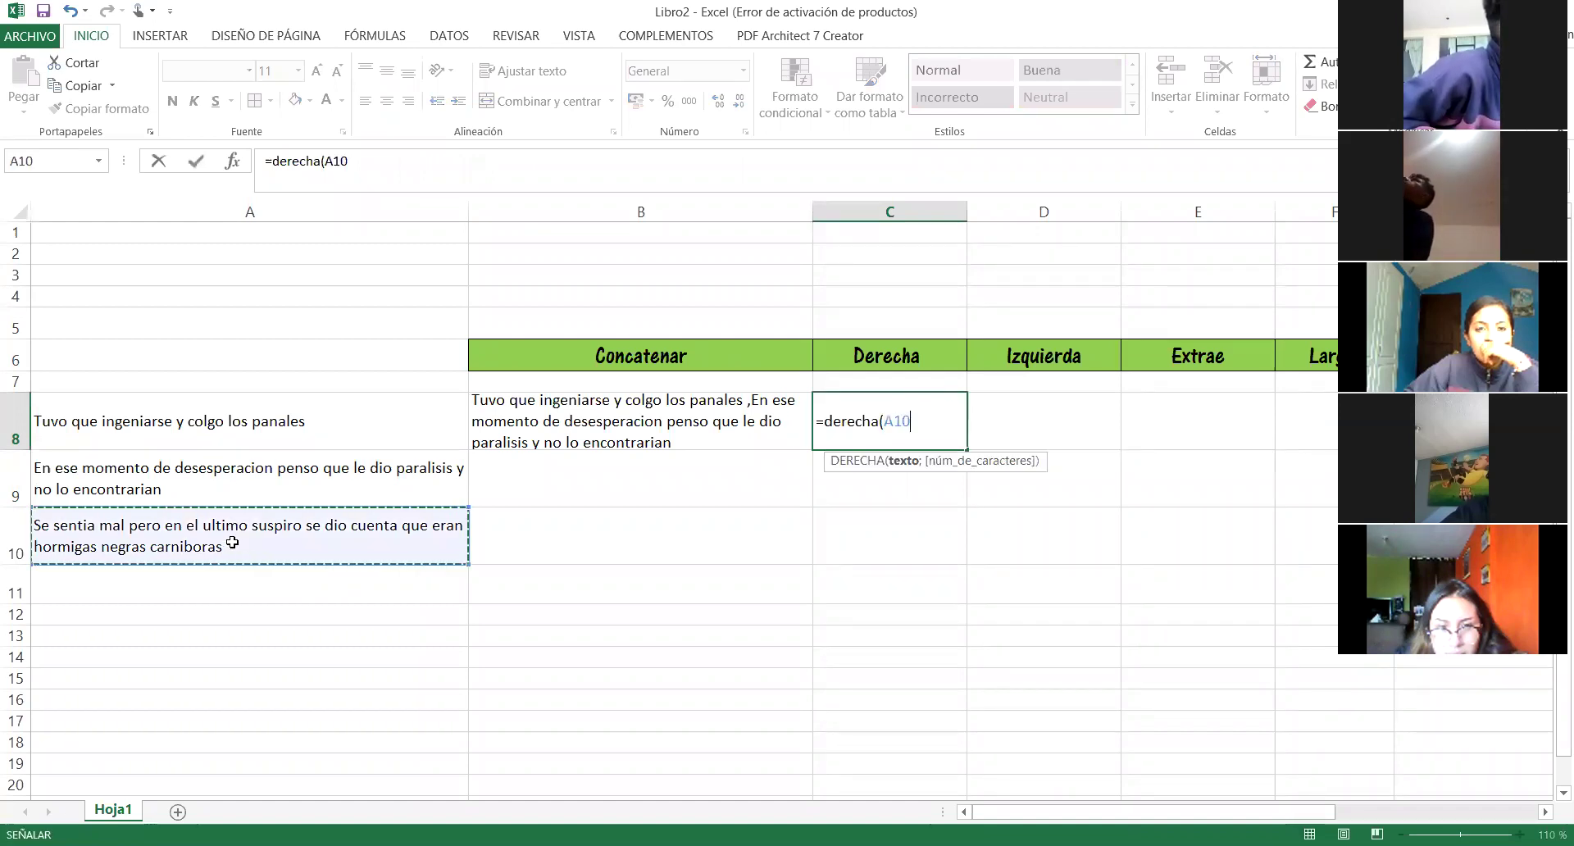
pyautogui.write(';')
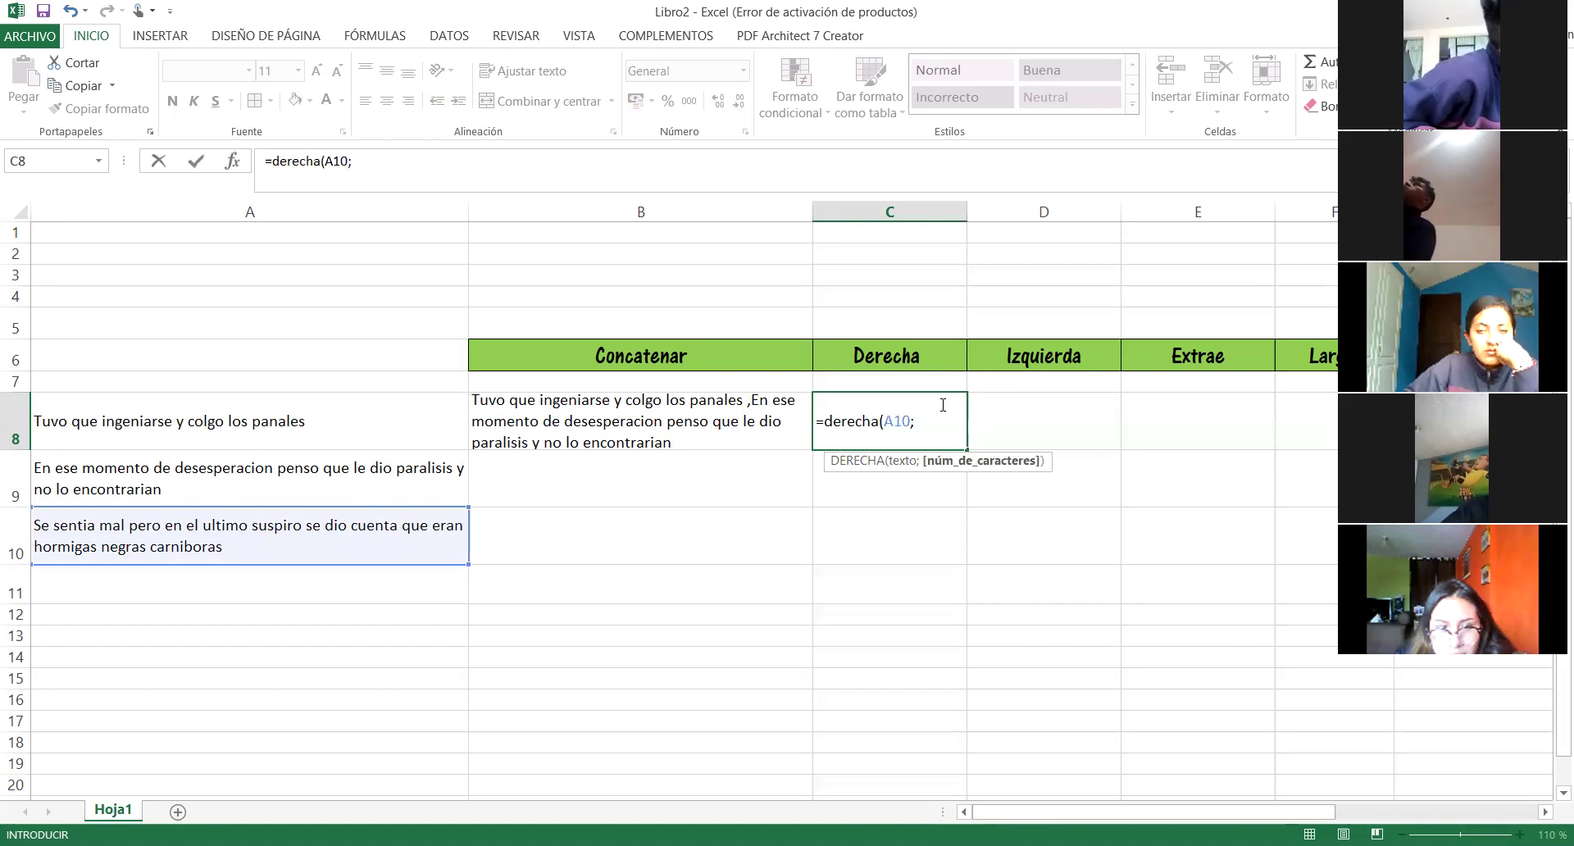
pyautogui.write('12')
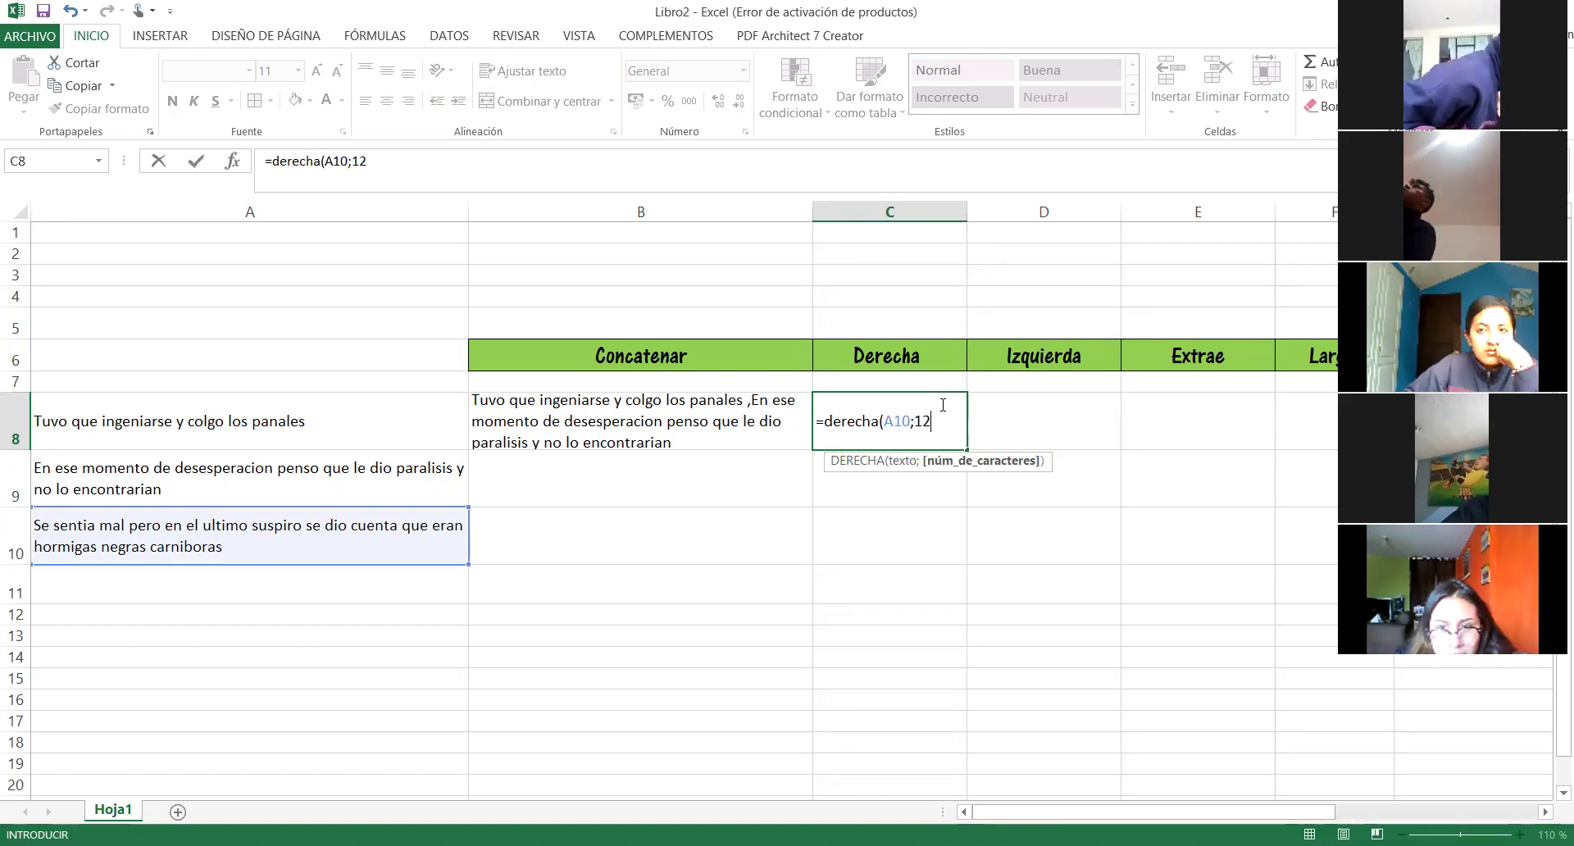
pyautogui.write(')')
pyautogui.press('Return')
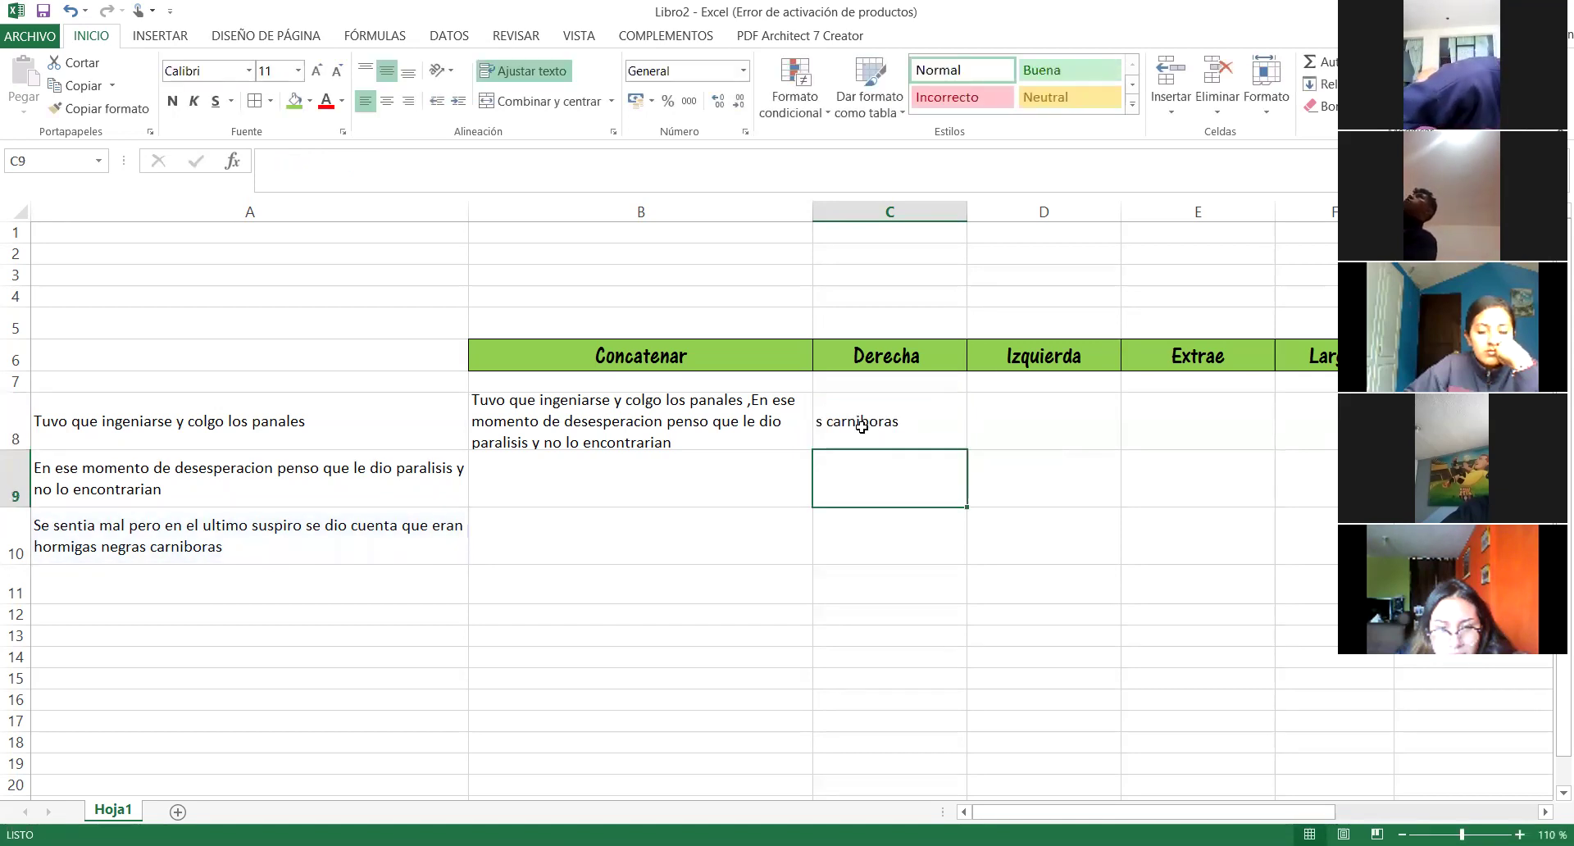
# Step: Enter the formula =IZQUIERDA(A9;10) in cell D8 to return the first 10 characters of the second sentence
pyautogui.click(1009, 425)
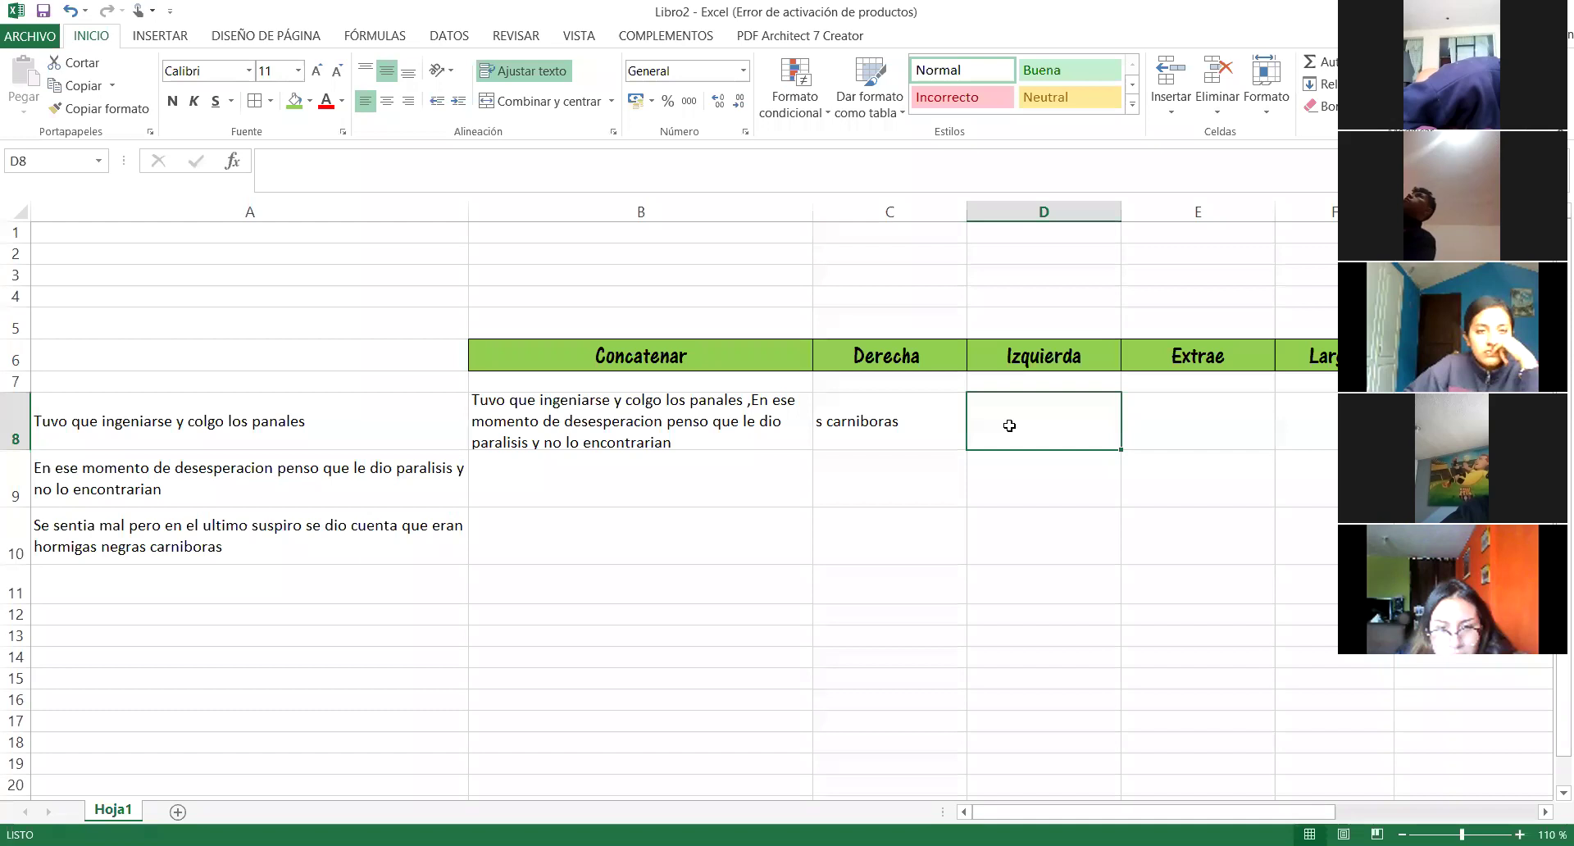
pyautogui.write('=')
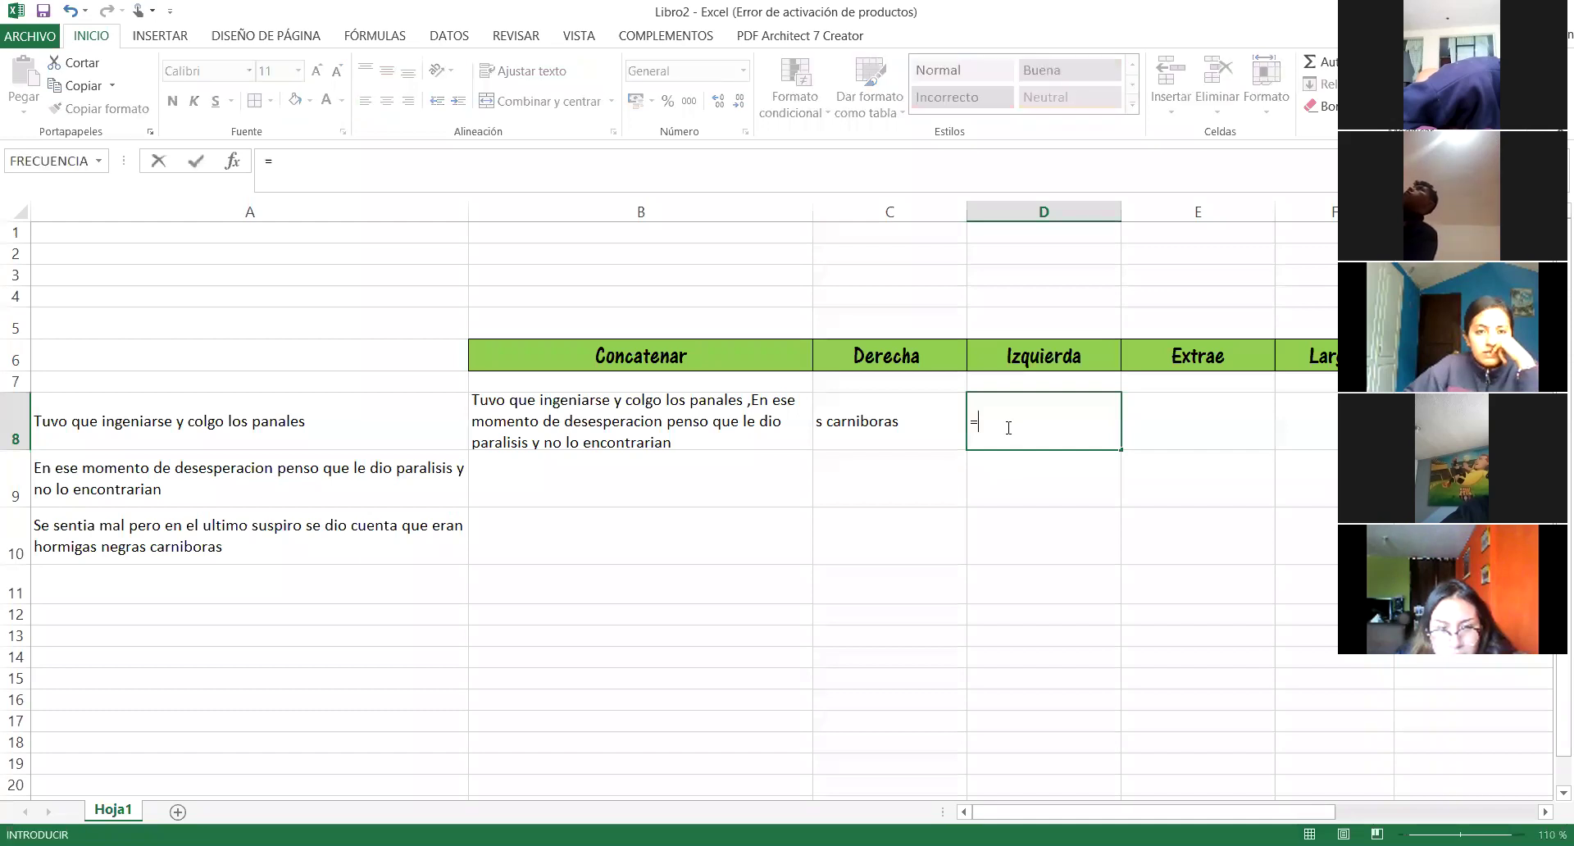
pyautogui.write('izquierd')
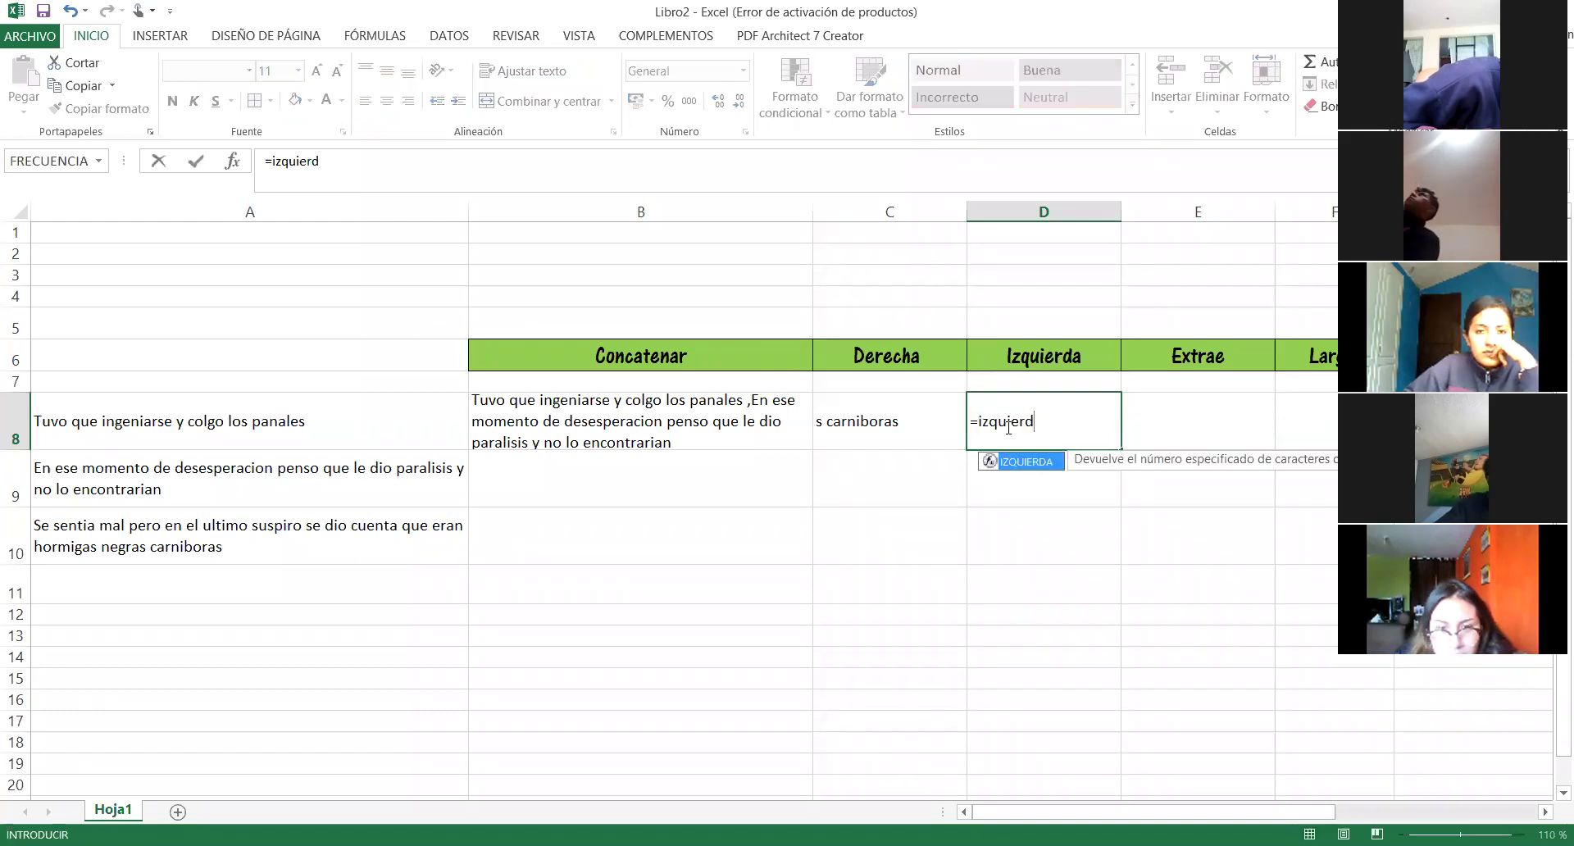
pyautogui.write('a(')
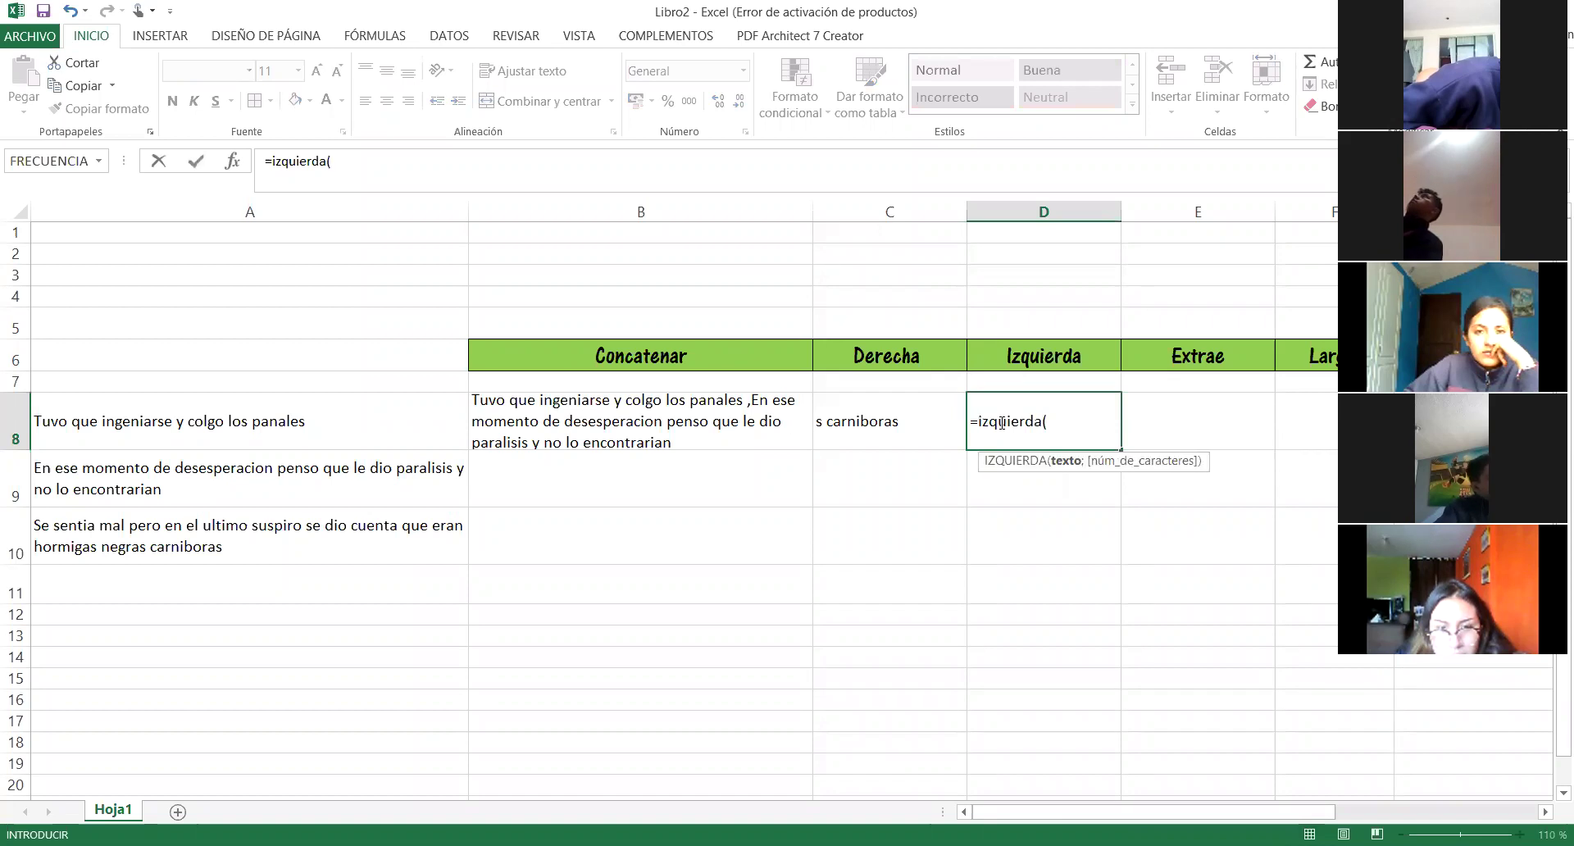
pyautogui.click(253, 473)
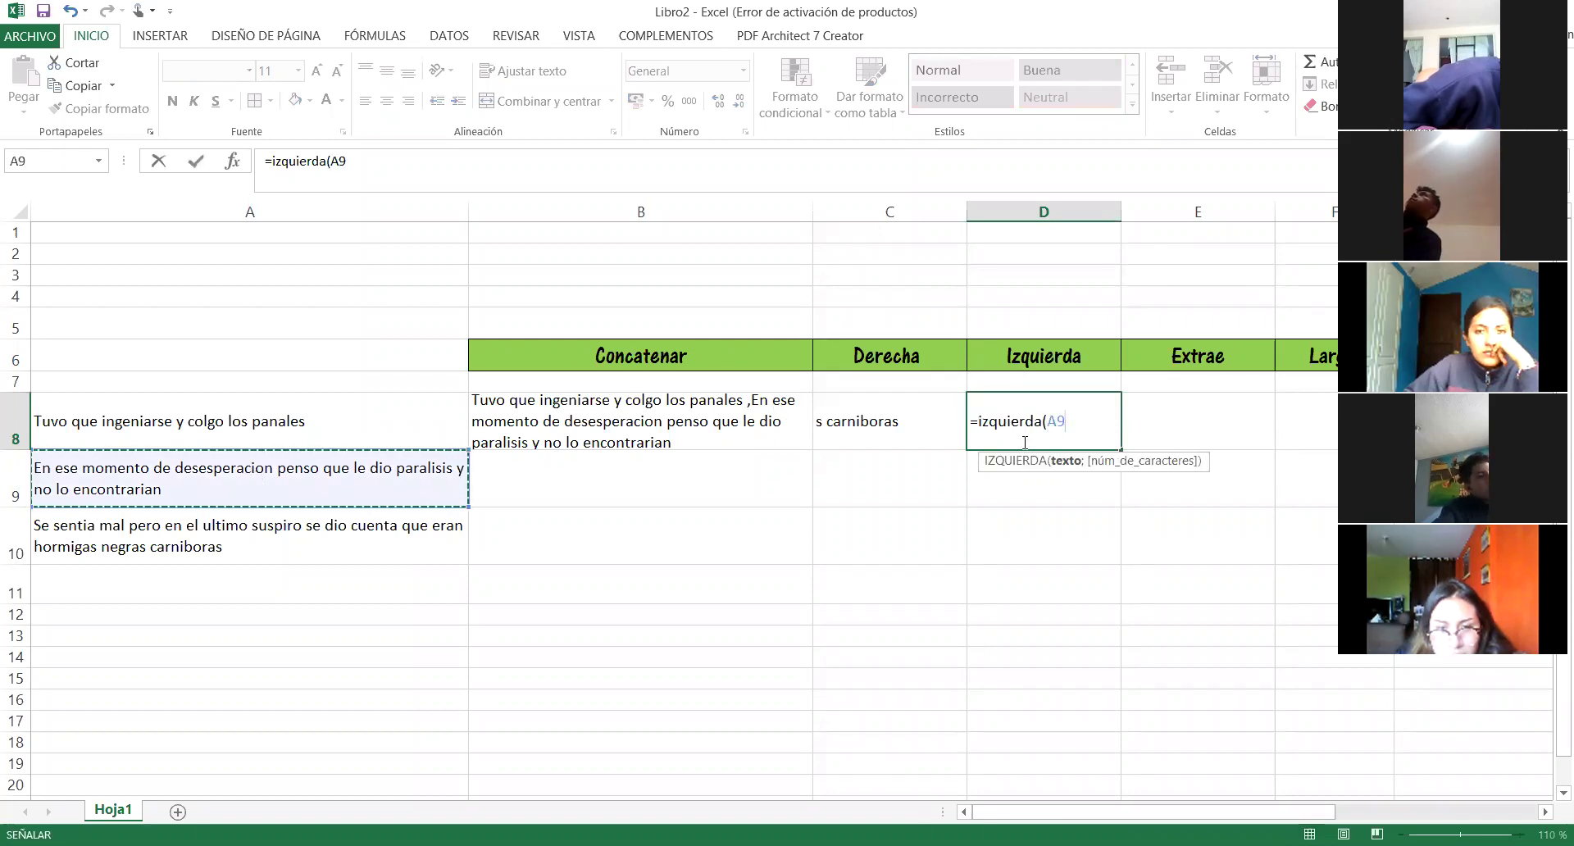
pyautogui.write(';')
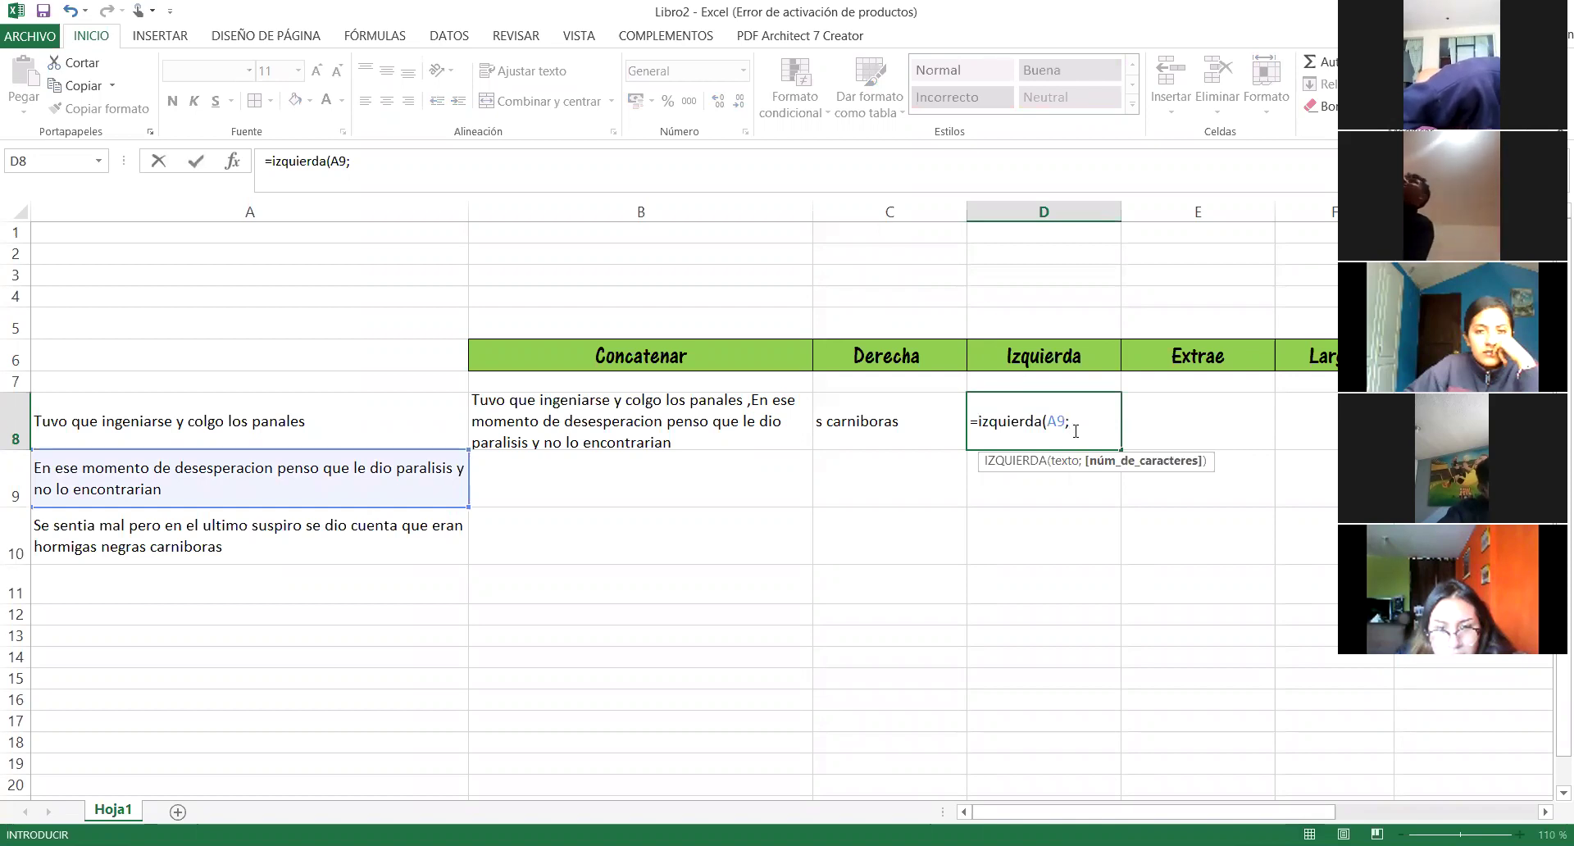
pyautogui.write('10')
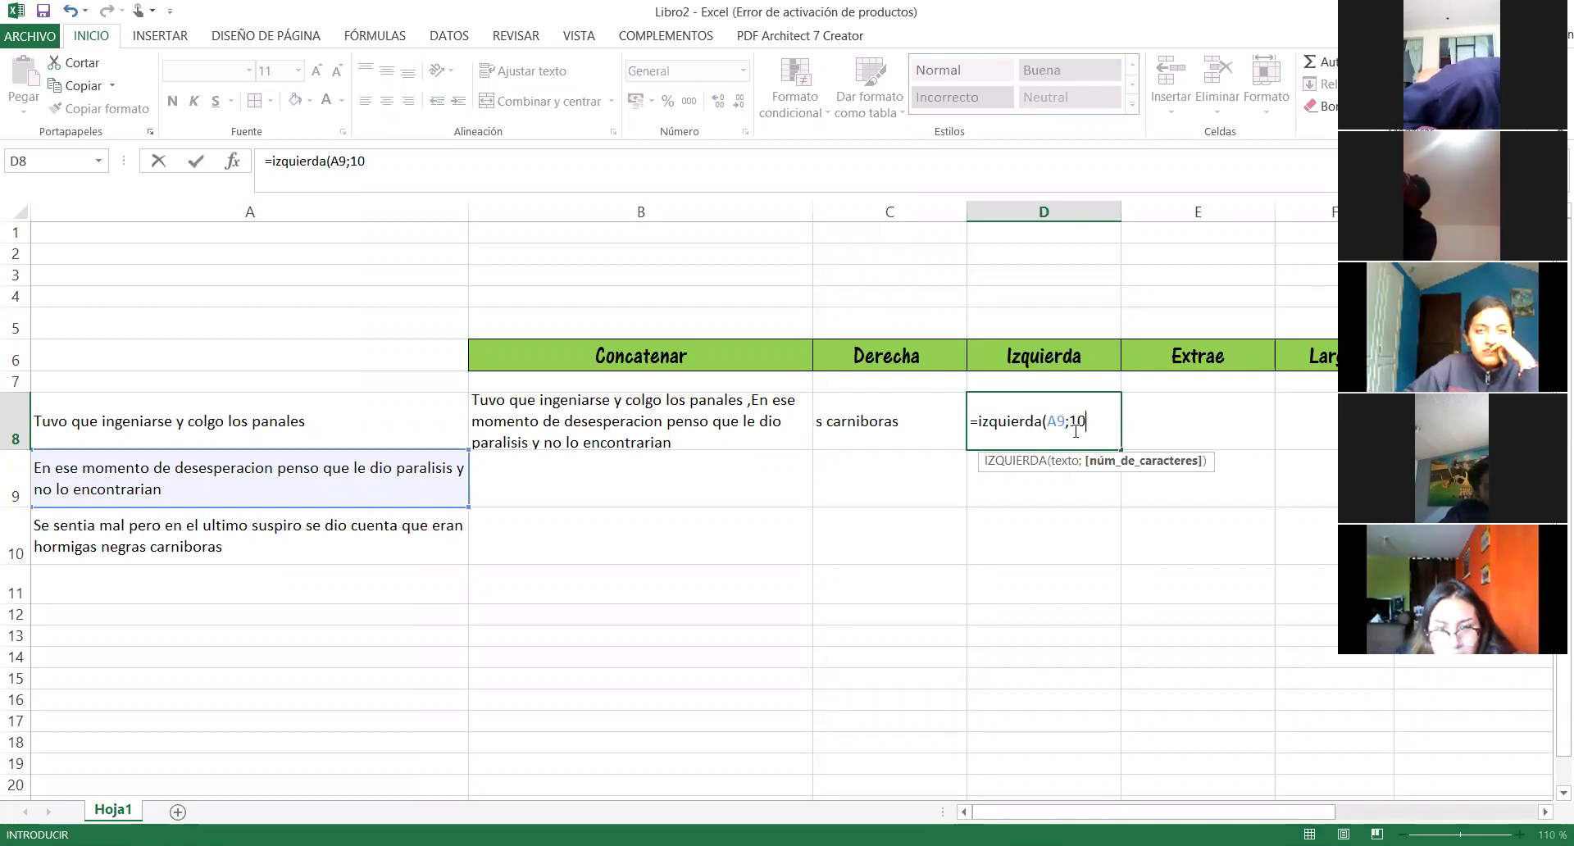
pyautogui.write(')')
pyautogui.press('Return')
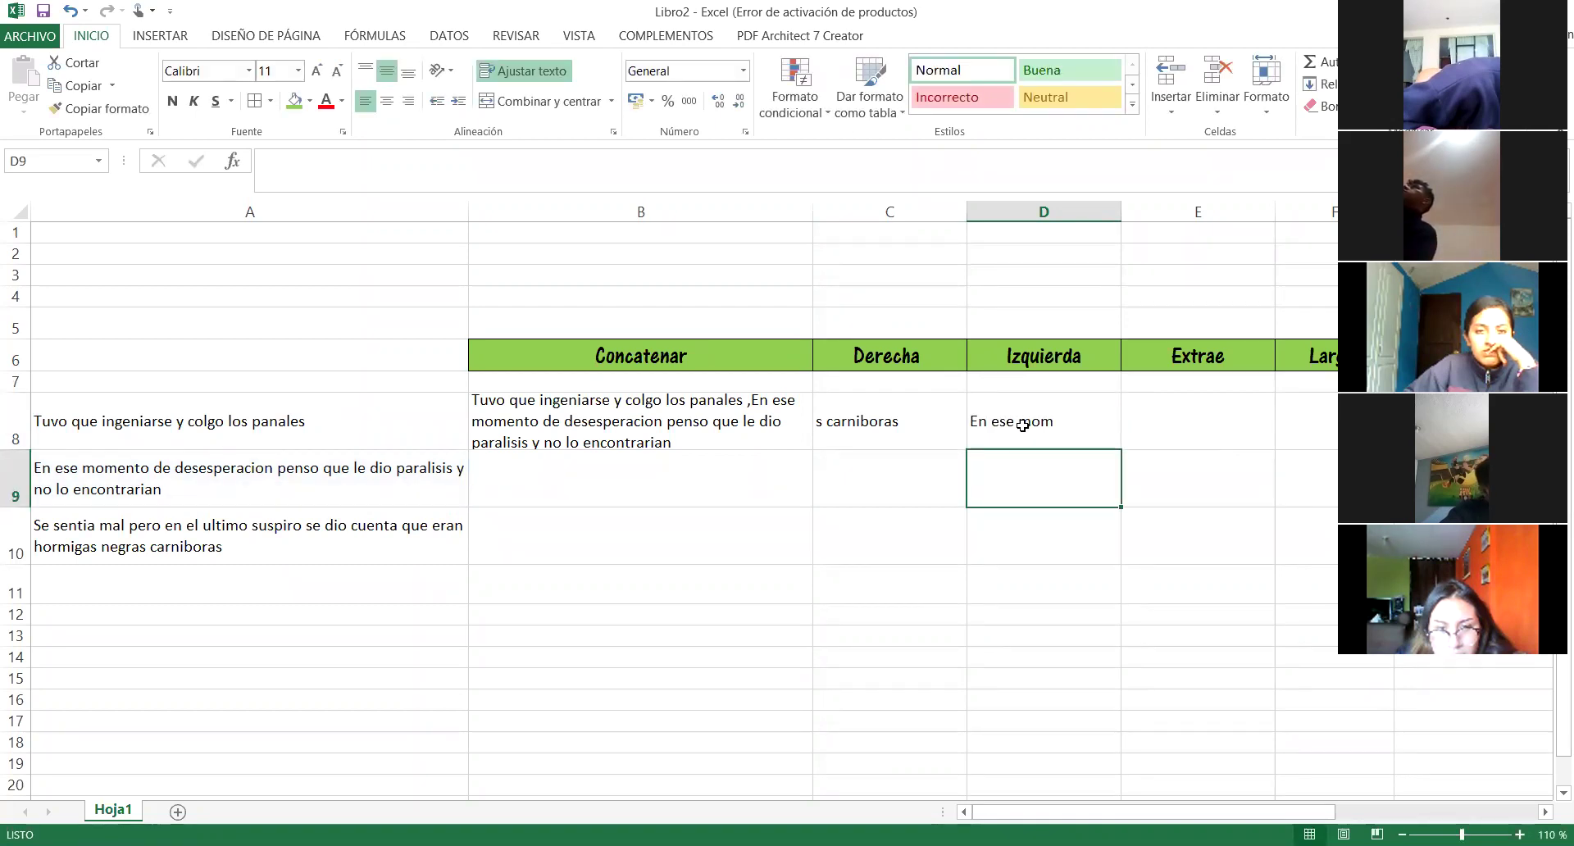
# Step: Enter the formula =EXTRAE(A9;18;8) in cell E8 to extract 8 characters of the second sentence starting at position 18
pyautogui.click(1200, 417)
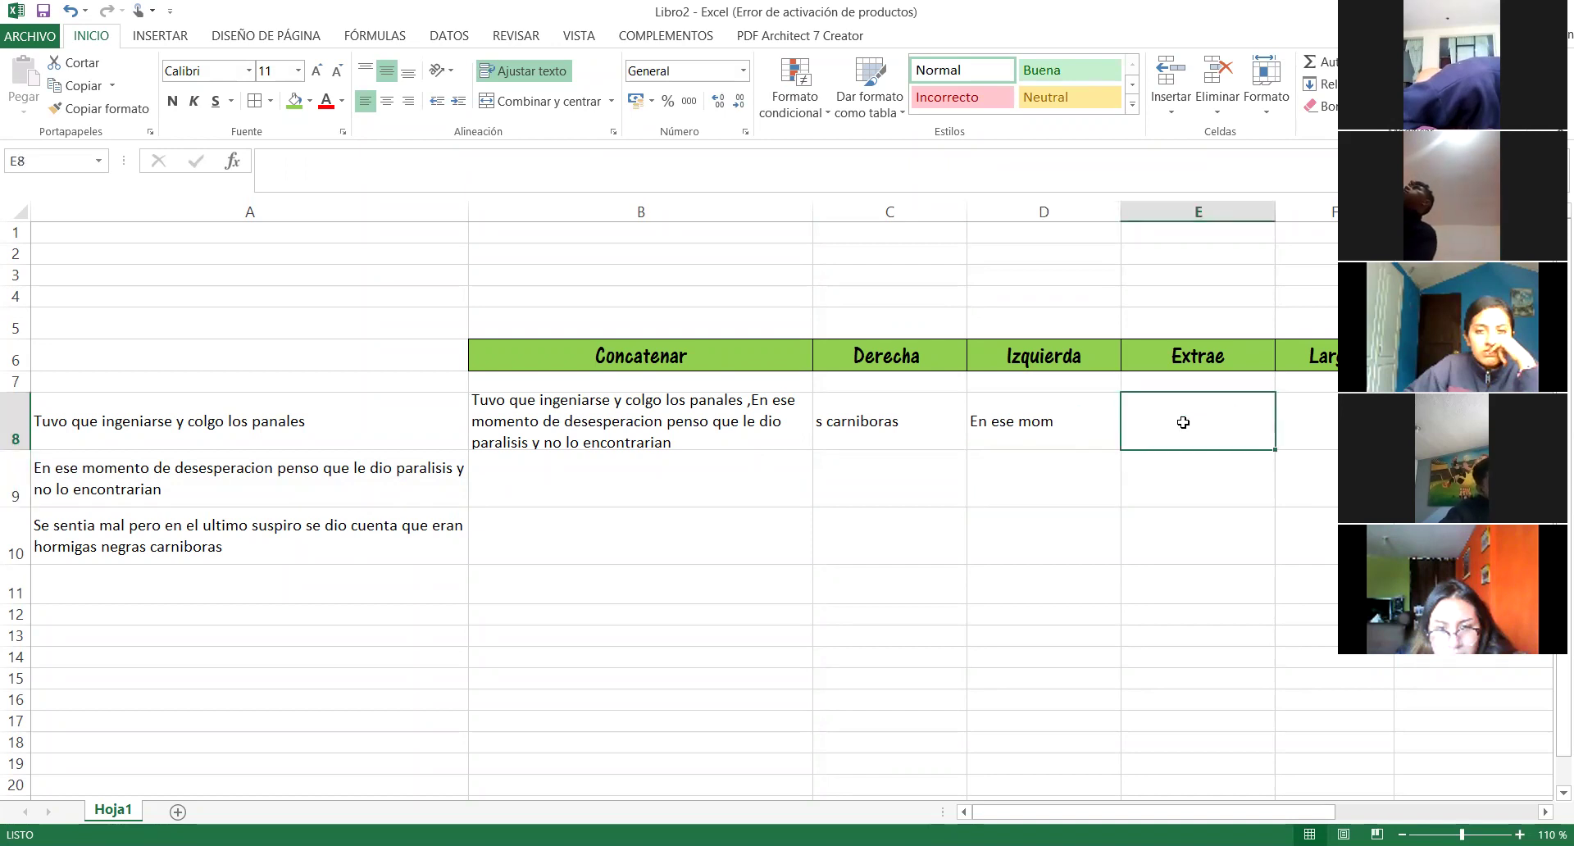
pyautogui.write('=')
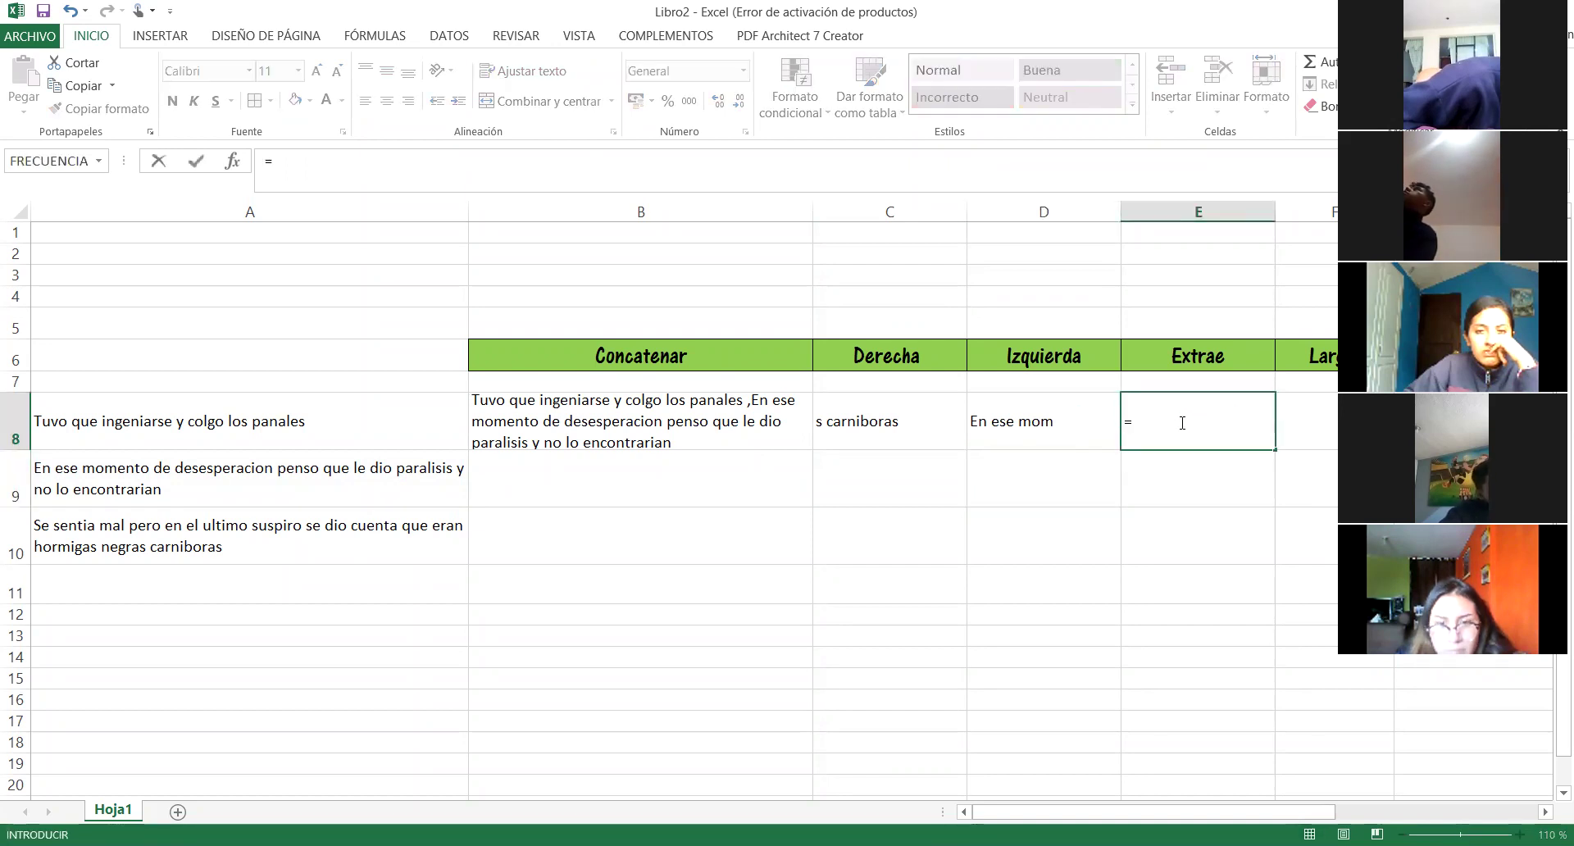
pyautogui.write('extrae')
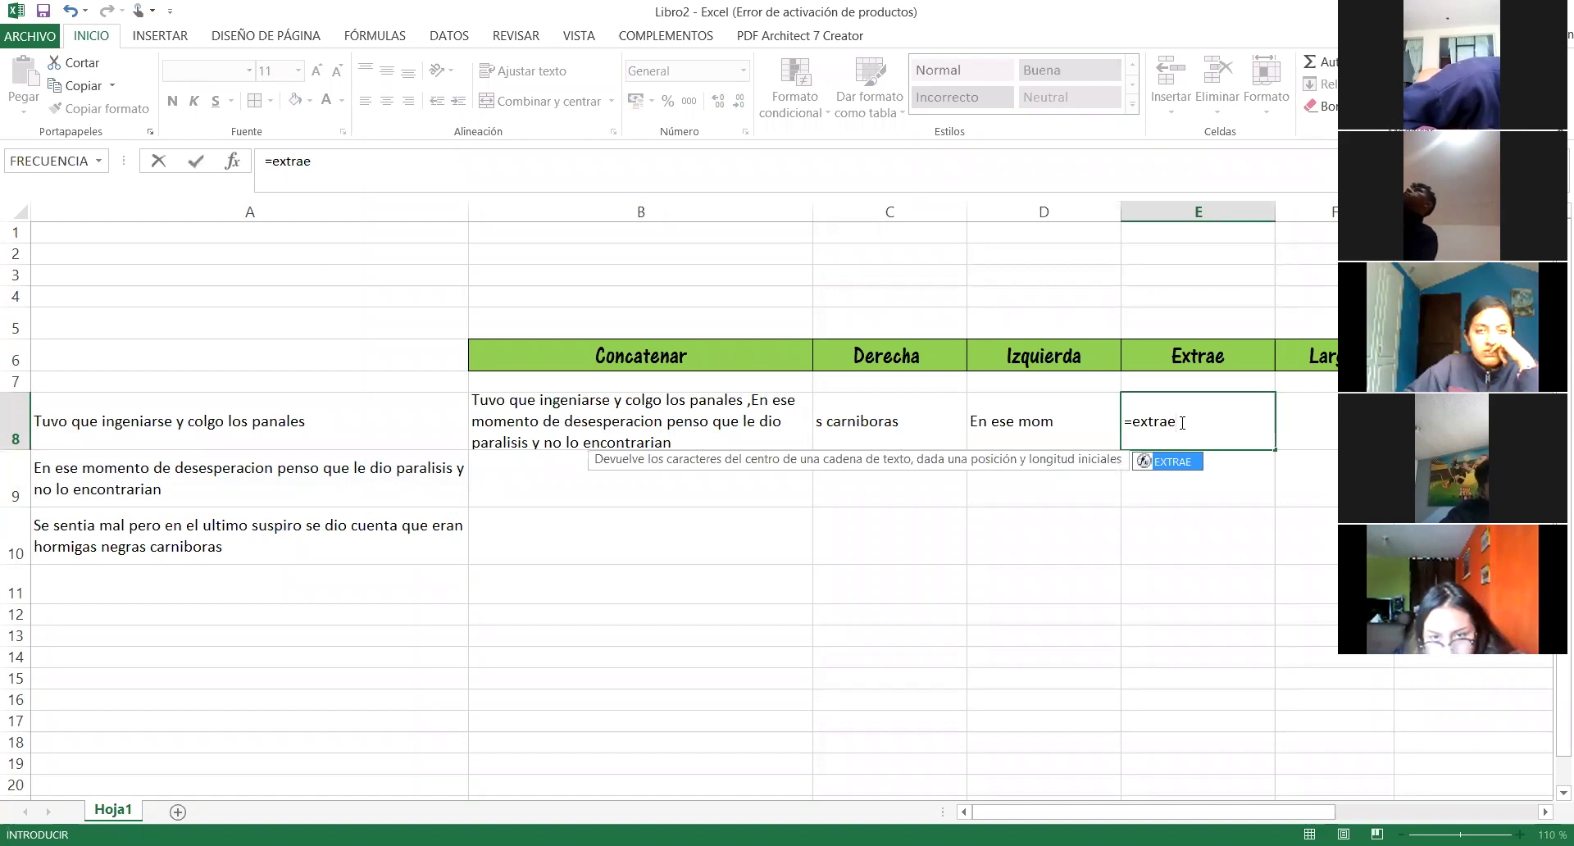
pyautogui.write('(')
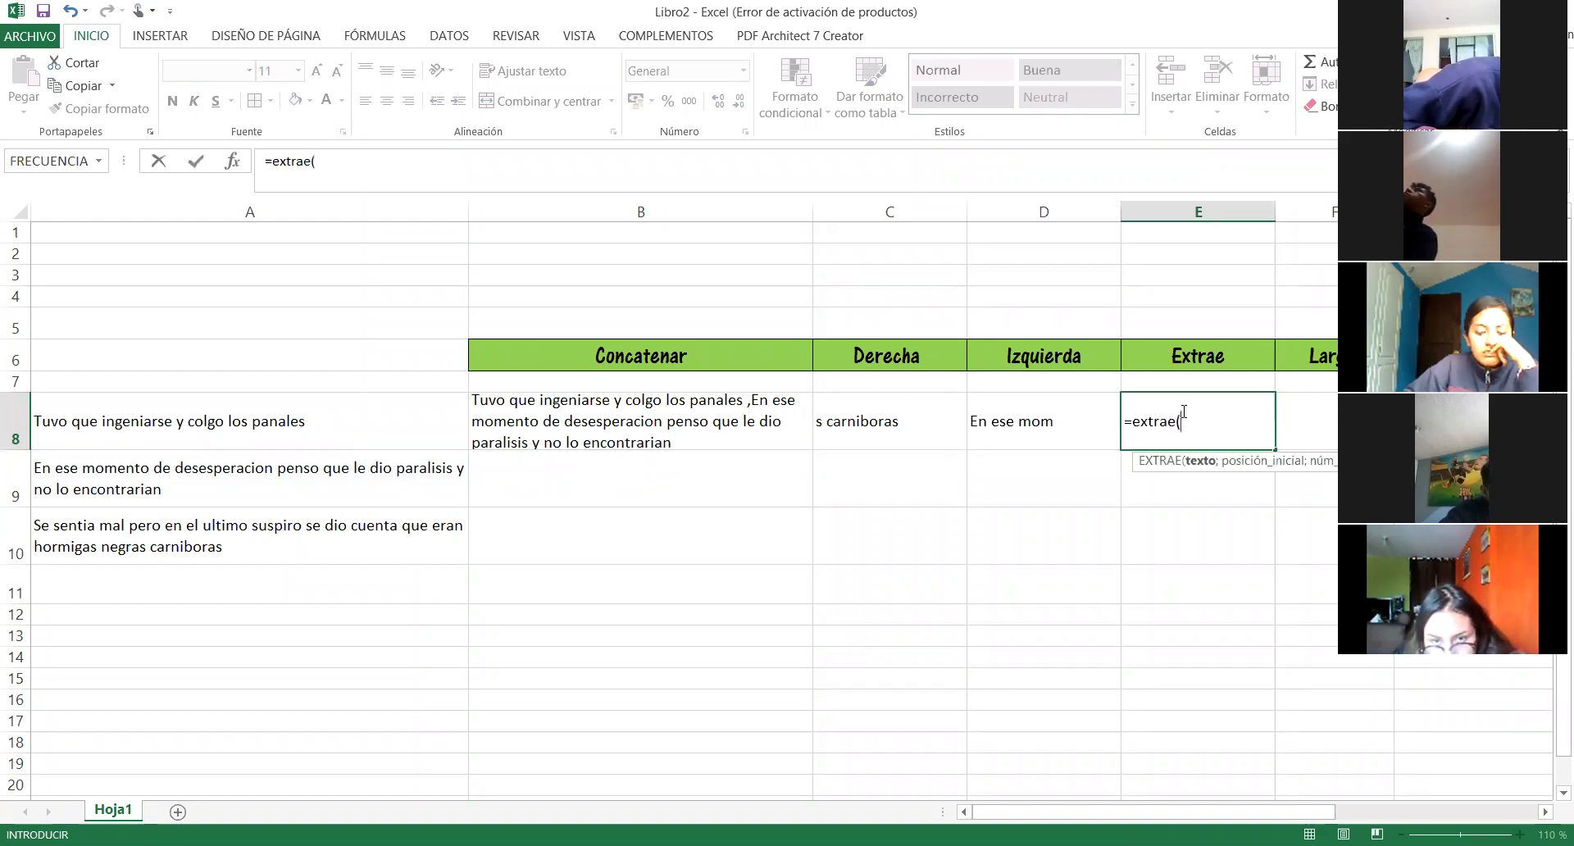
pyautogui.click(283, 477)
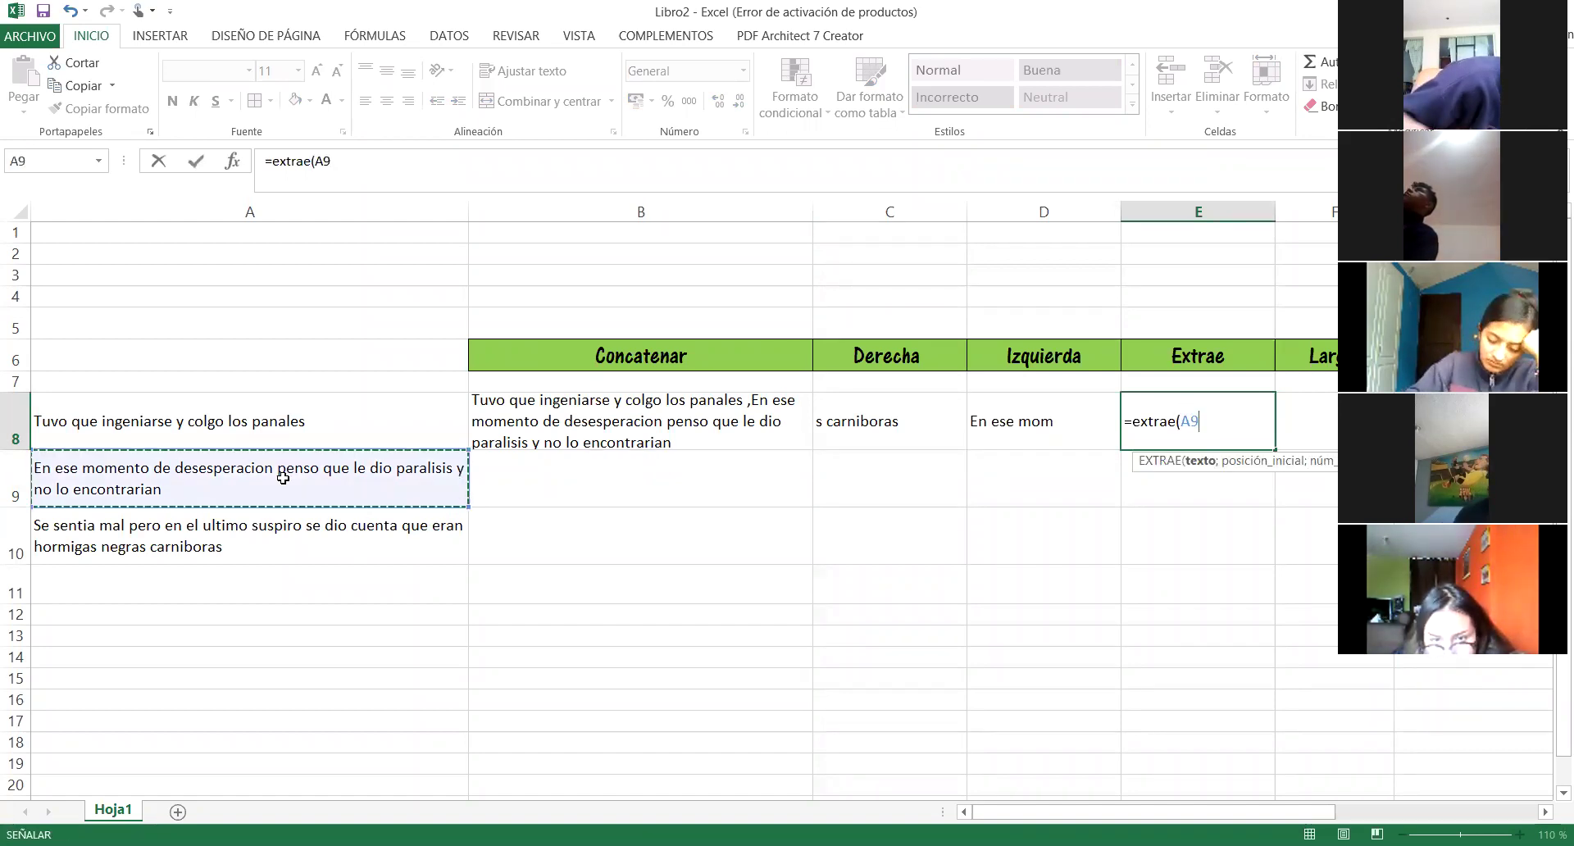
pyautogui.write(';')
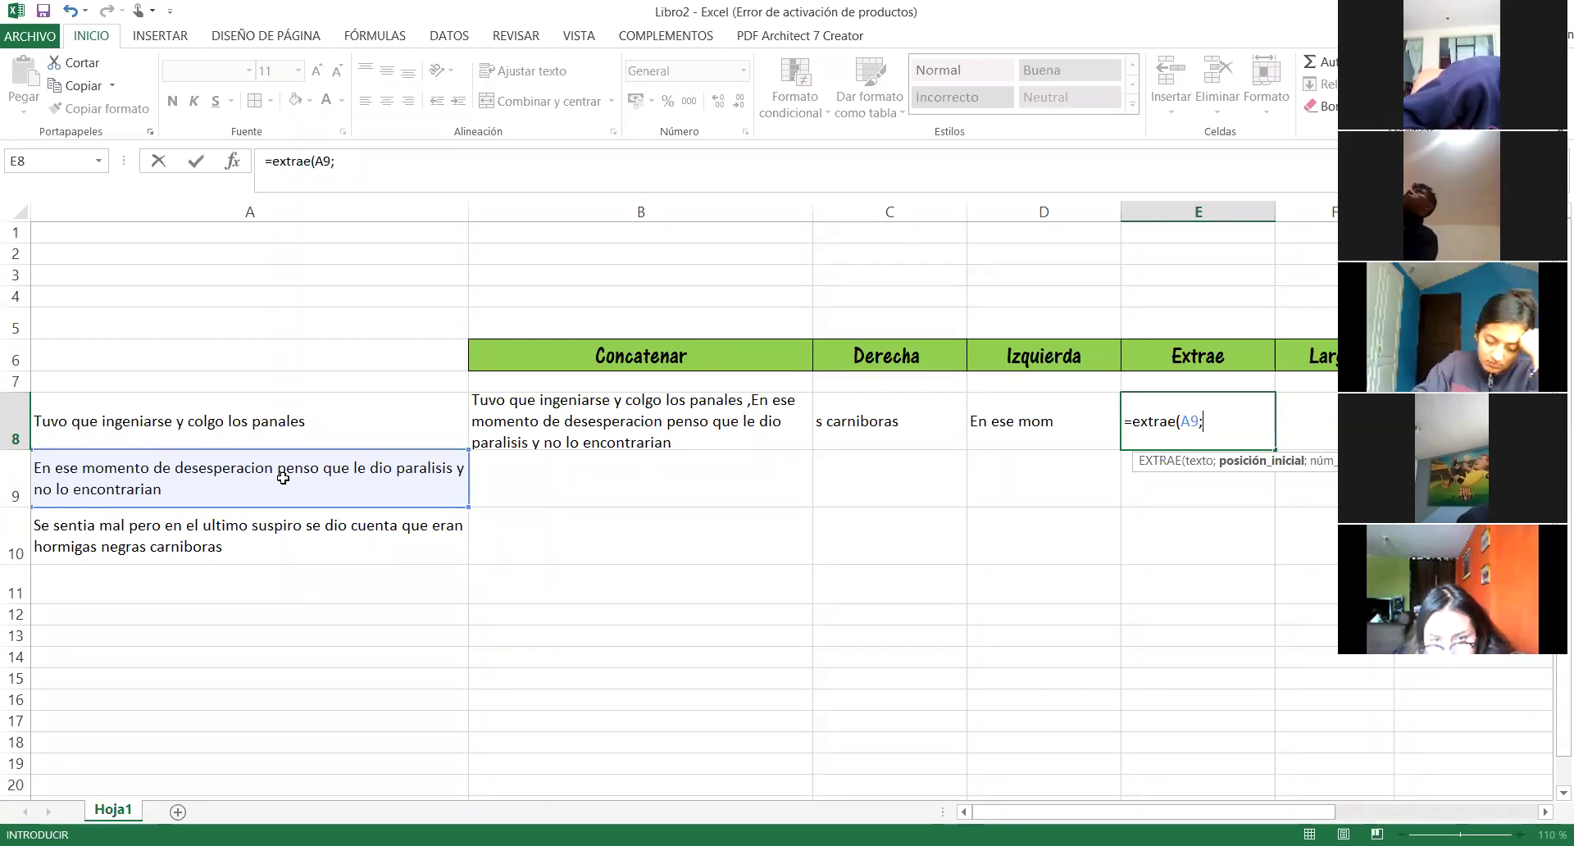
pyautogui.write('18')
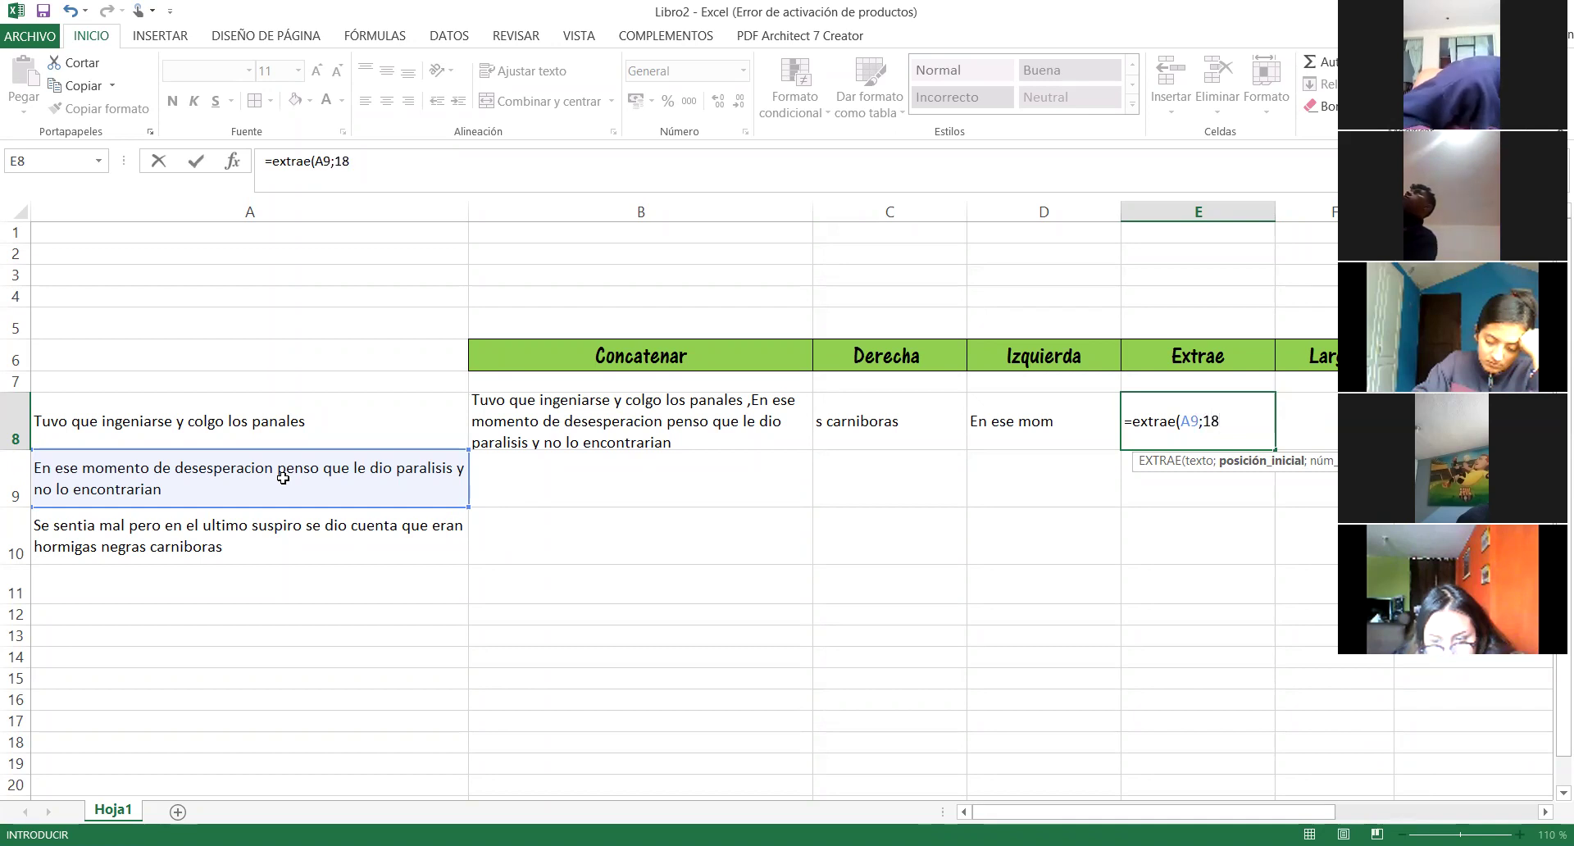
pyautogui.write(';')
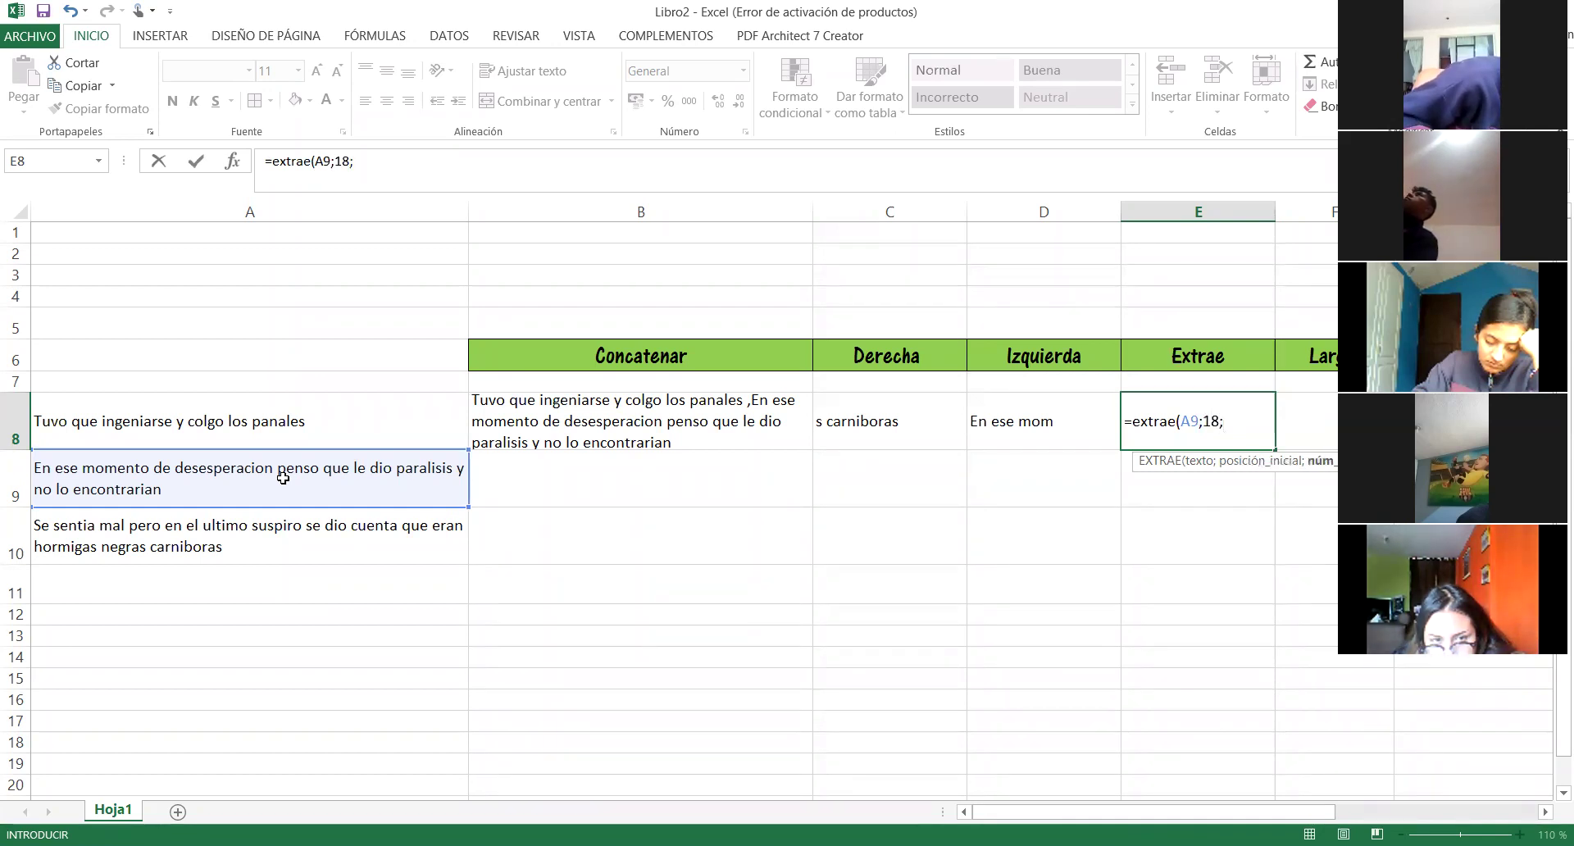
pyautogui.write('8)')
pyautogui.press('Return')
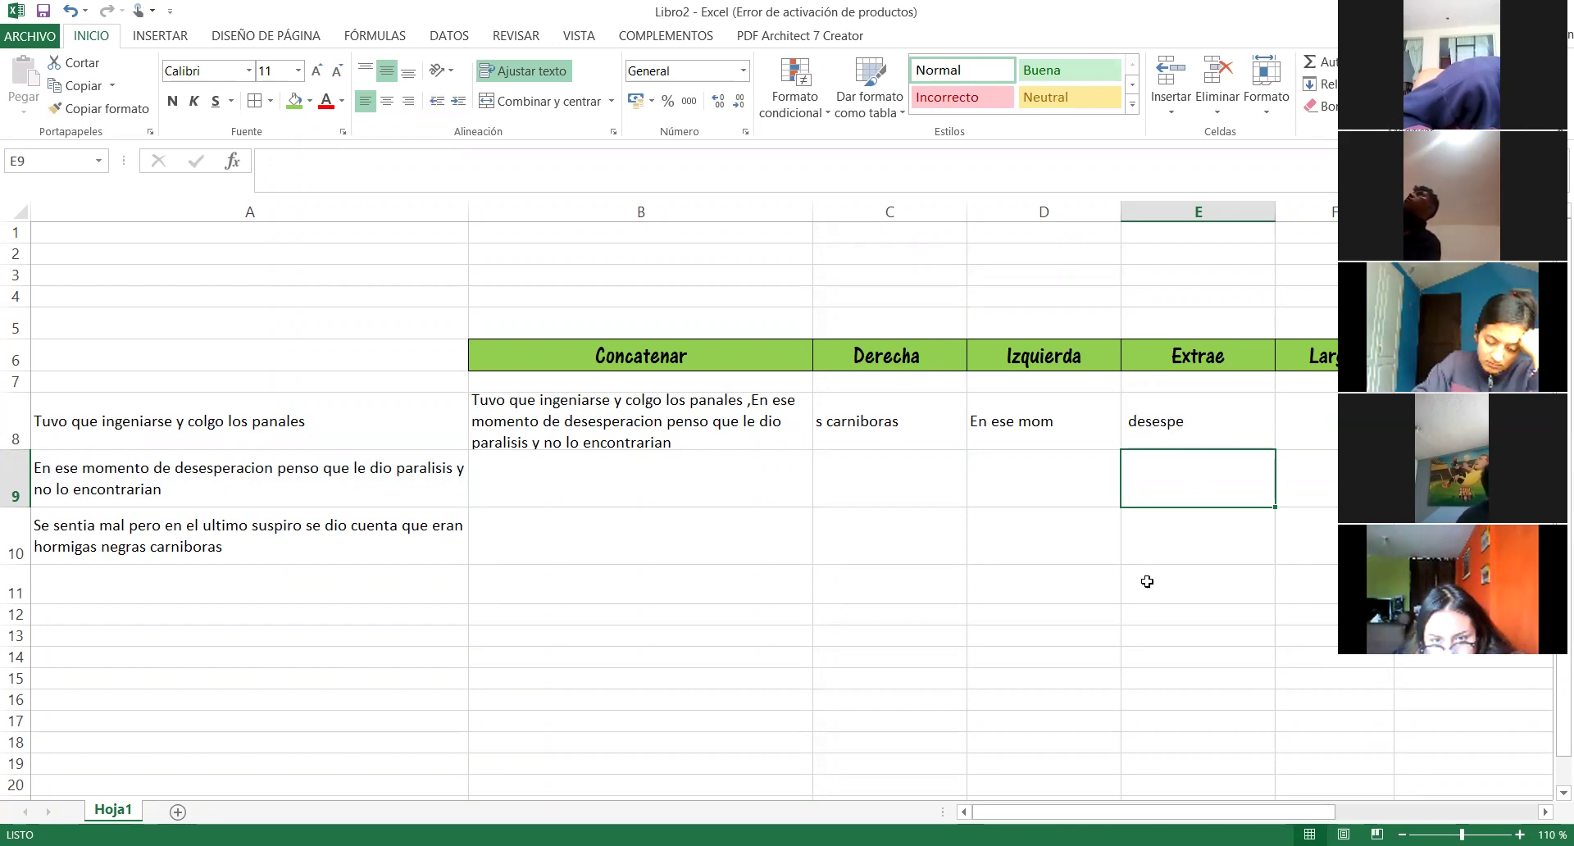
pyautogui.moveTo(1154, 812); pyautogui.dragTo(272, 383)
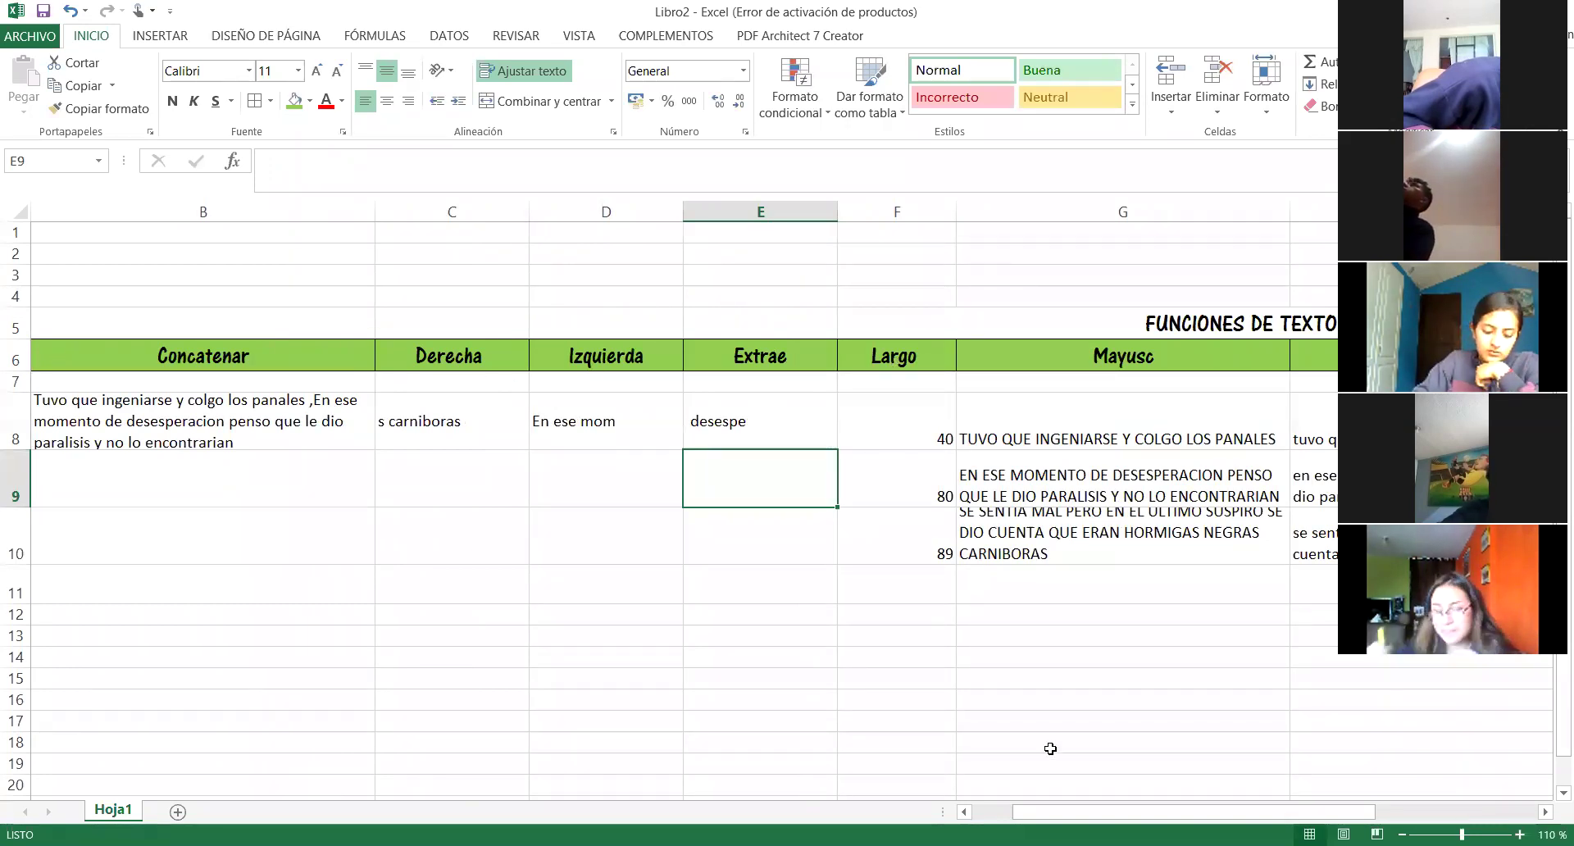
pyautogui.moveTo(1093, 816); pyautogui.dragTo(1135, 814)
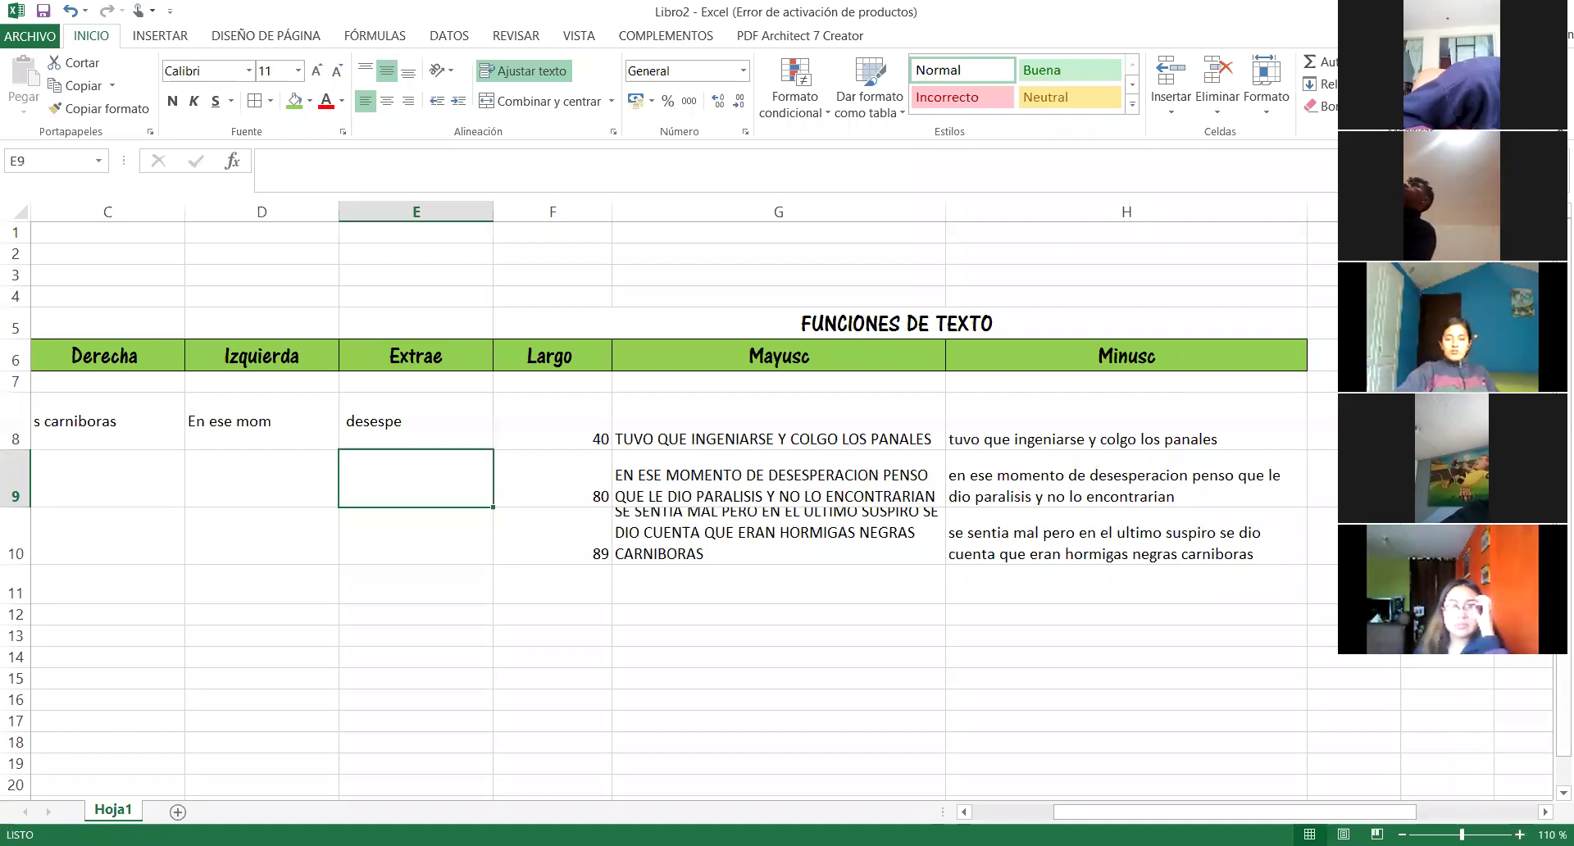
# Step: Switch to the F-texto workbook and examine the first exercise instruction against the NOM, APE1, APE2 and PREG 1 columns
pyautogui.hotkey('alt', 'Tab')
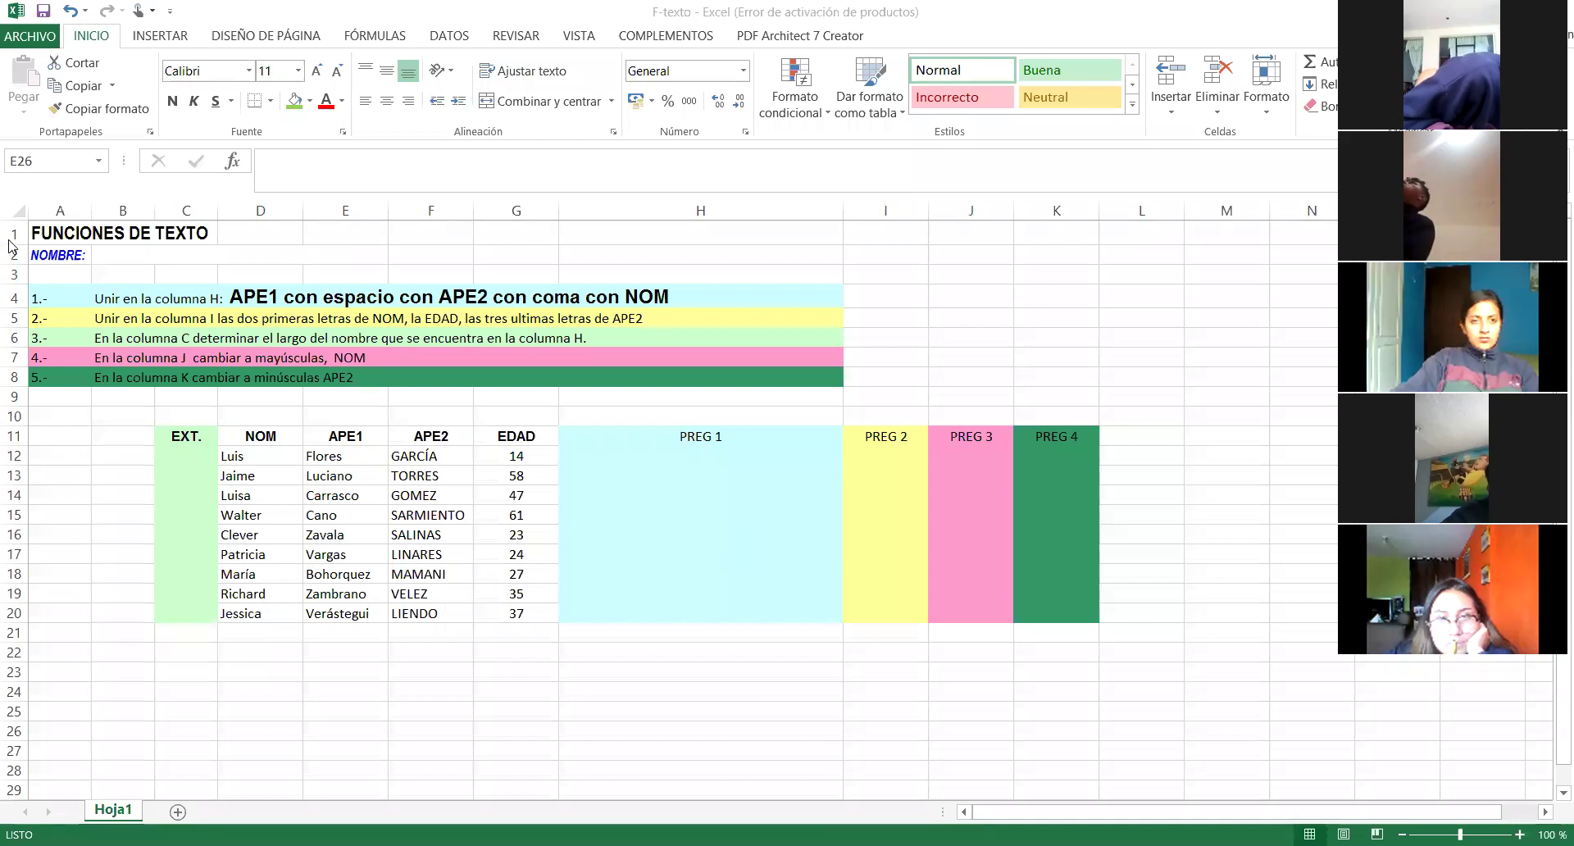
pyautogui.click(14, 255)
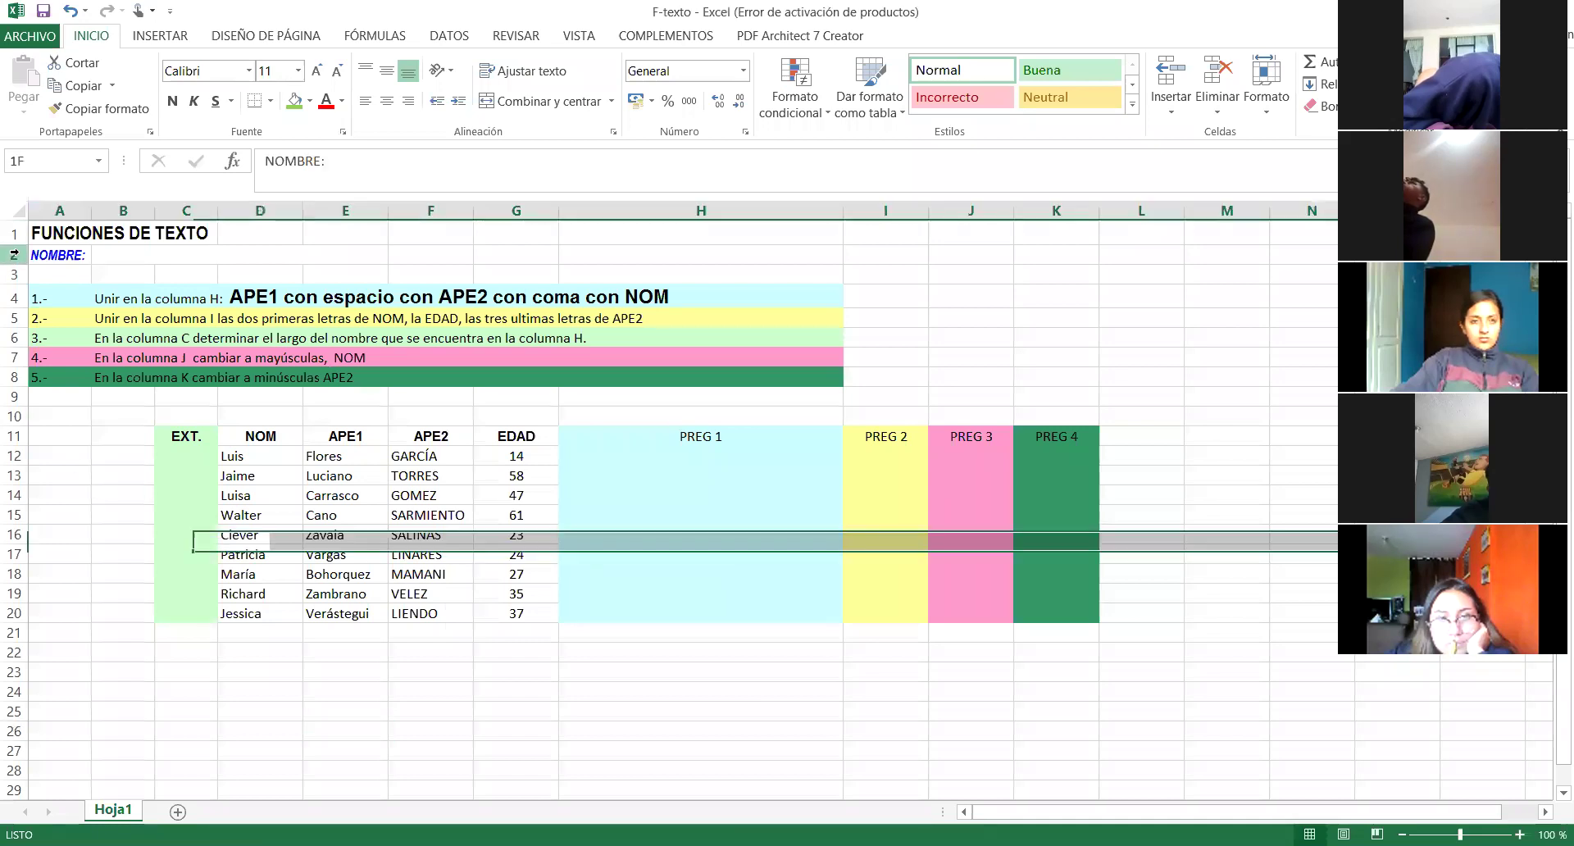
pyautogui.click(119, 255)
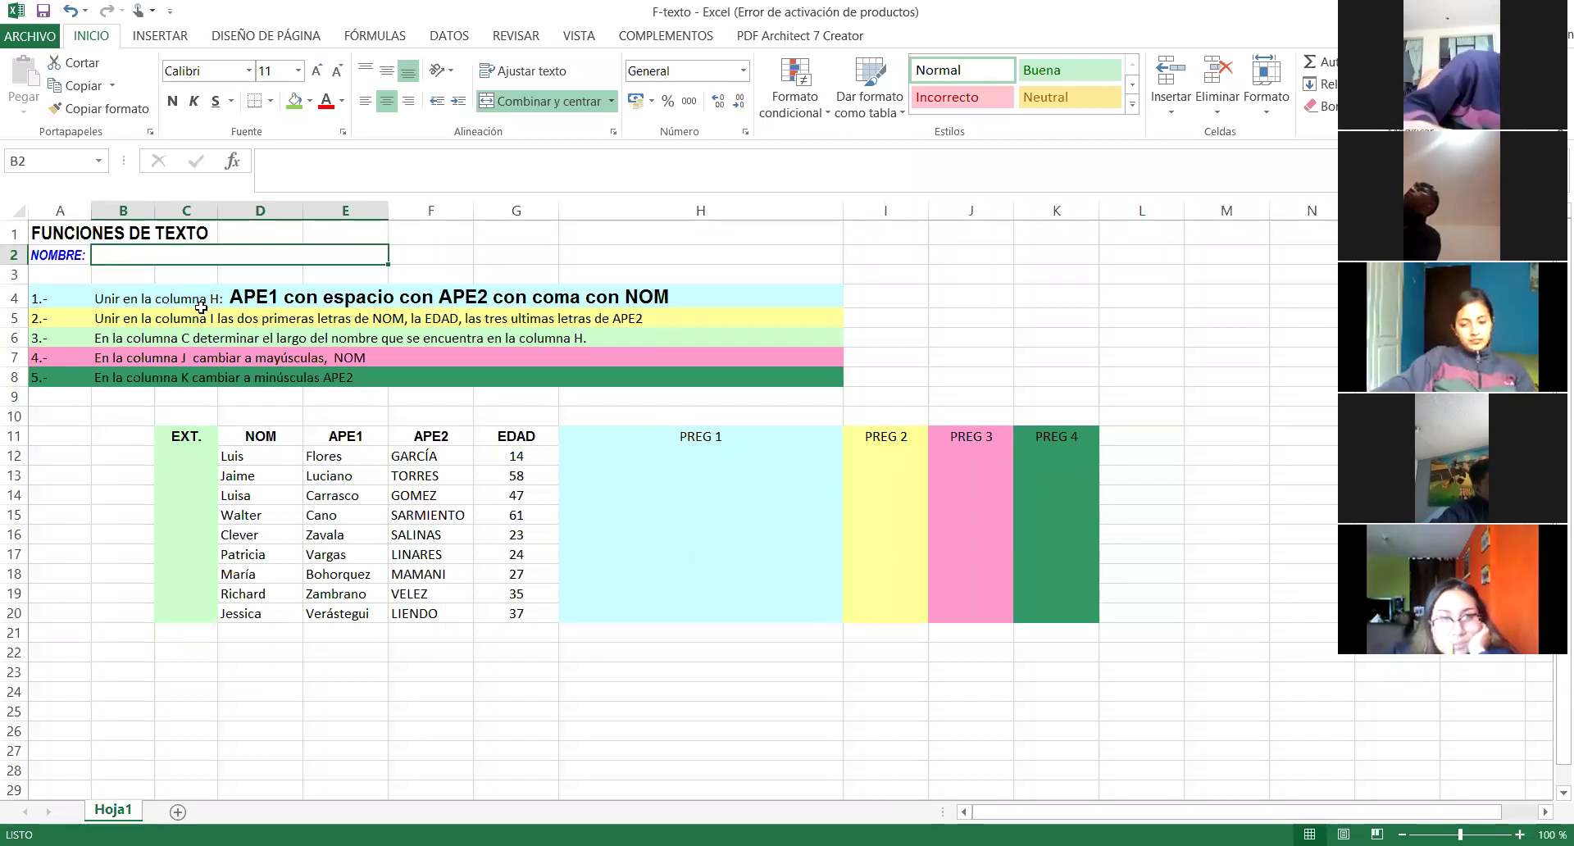
pyautogui.click(62, 302)
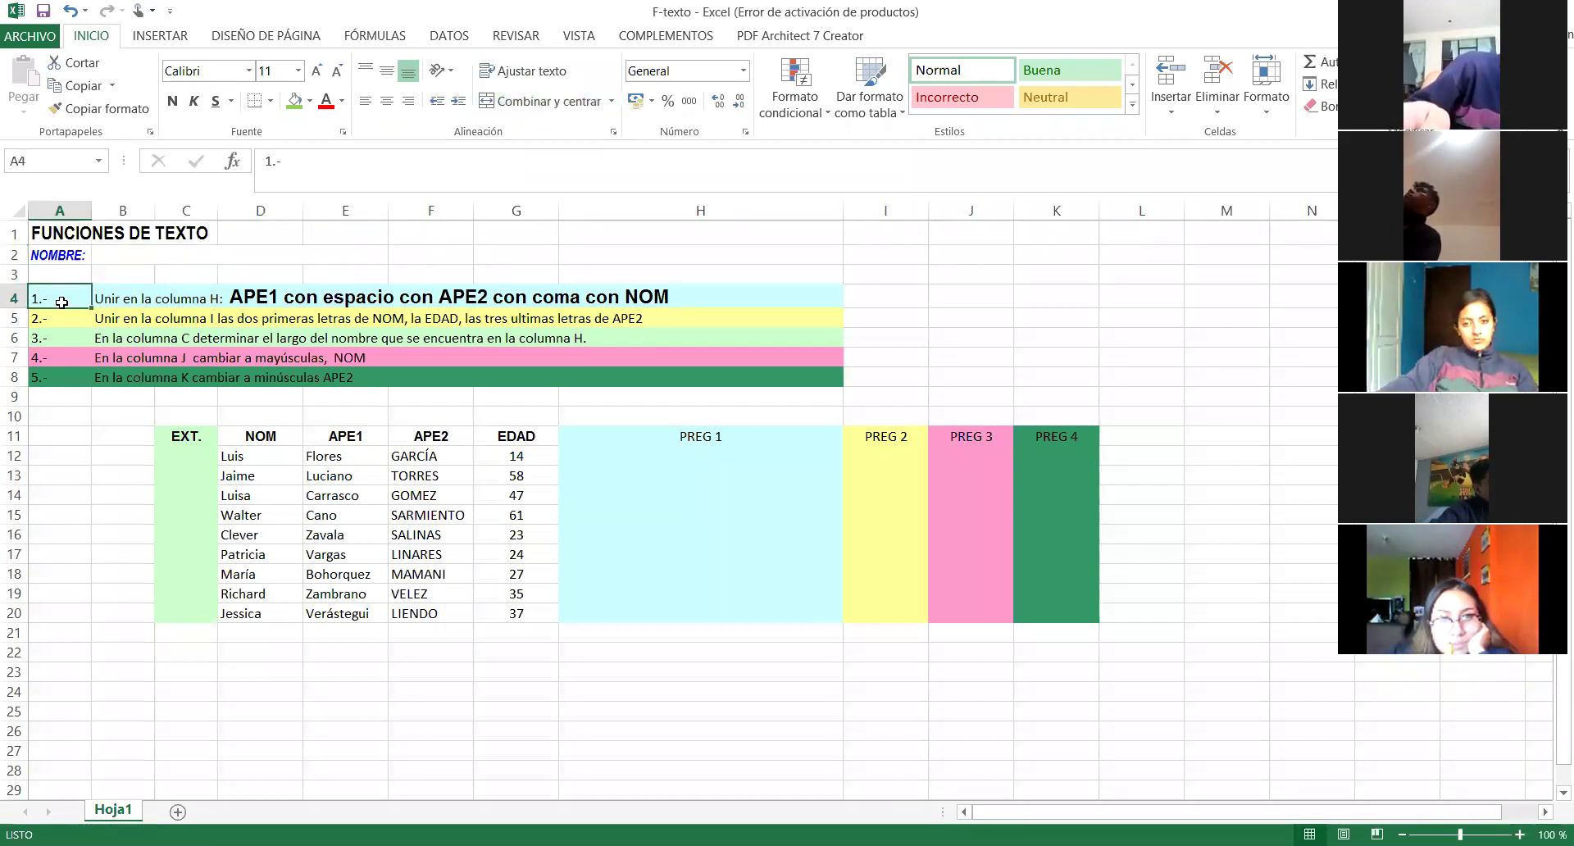
pyautogui.click(121, 307)
pyautogui.click(191, 308)
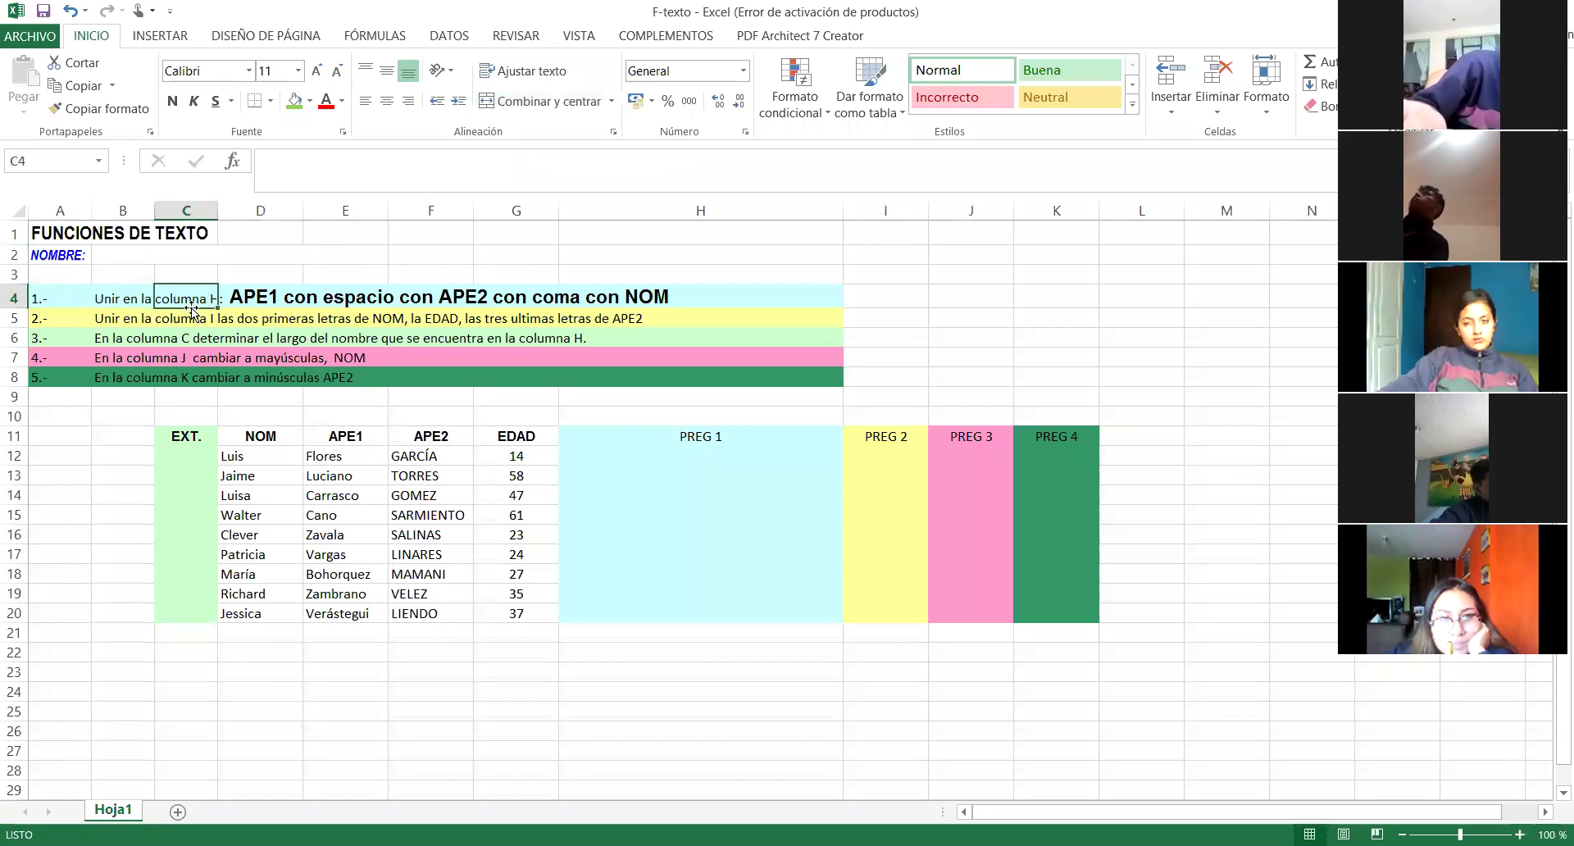
pyautogui.click(675, 456)
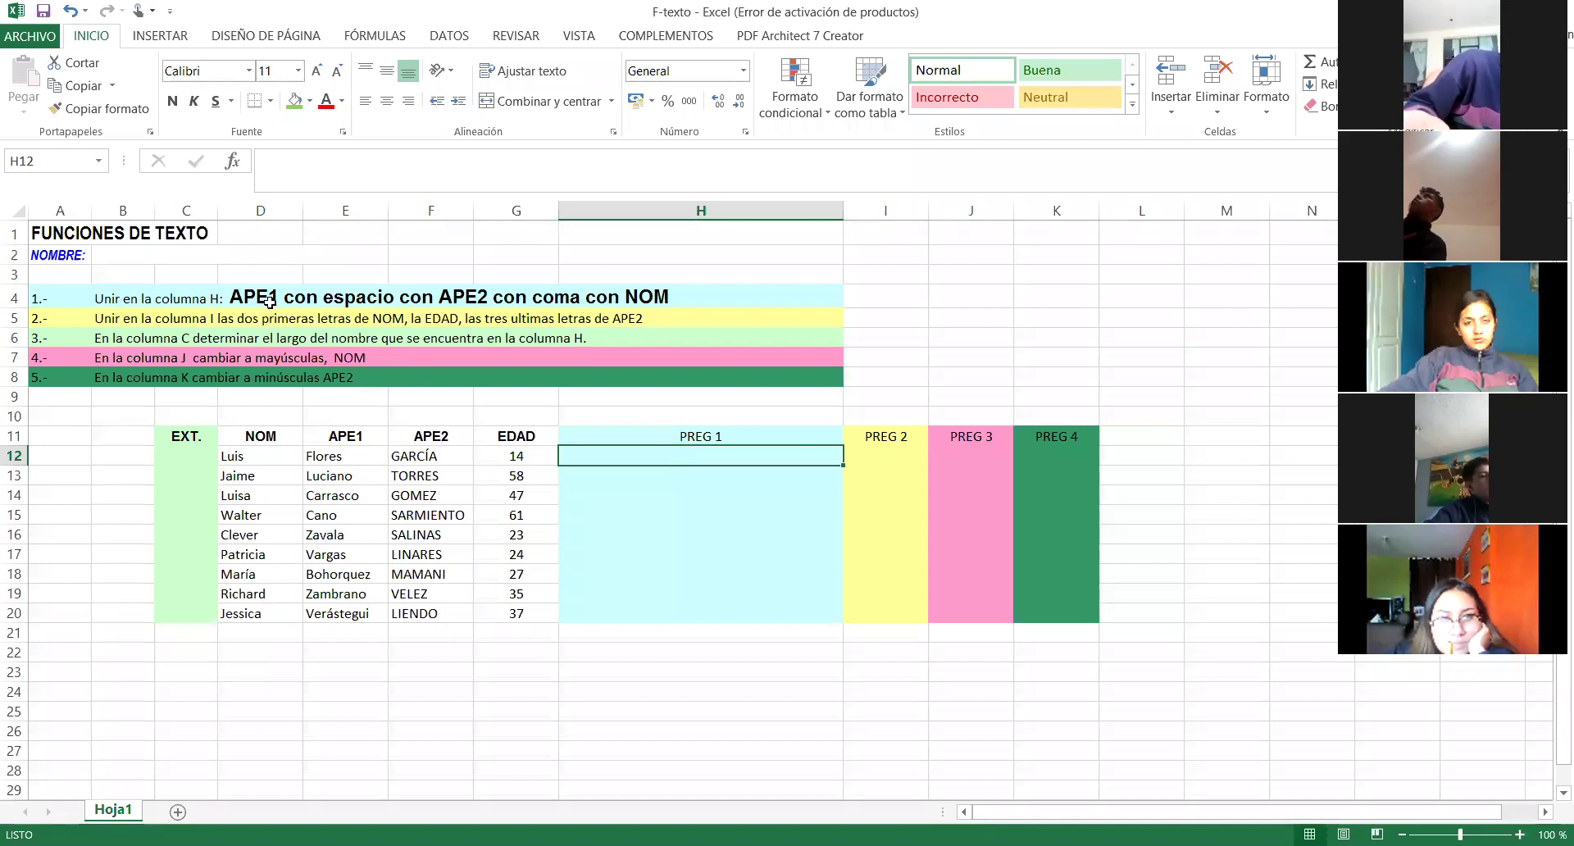
pyautogui.click(362, 457)
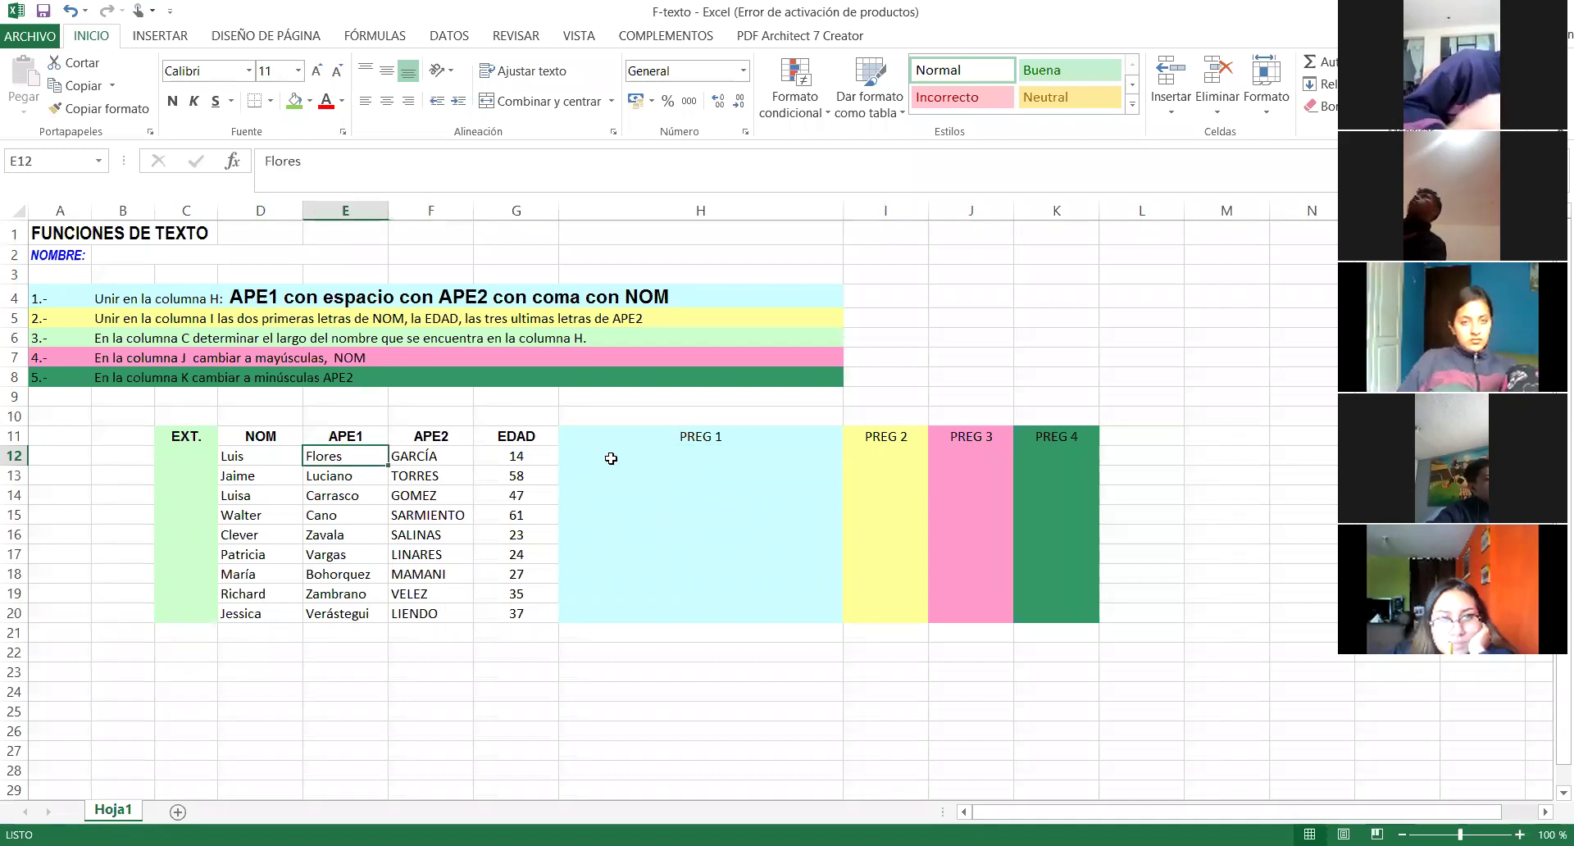
pyautogui.click(660, 461)
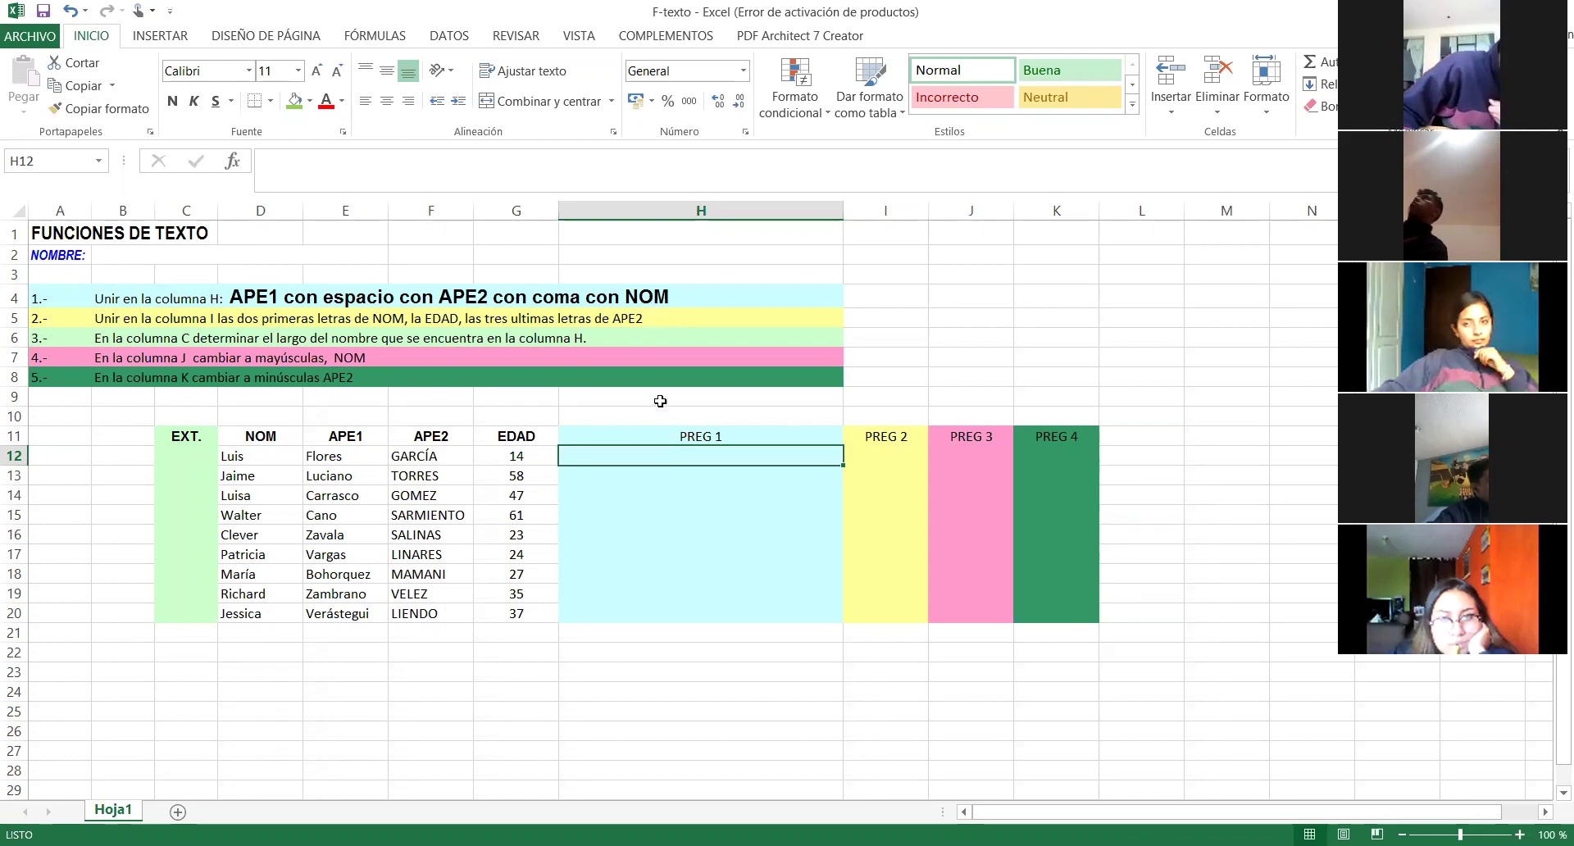
# Step: Enter the sample answer lu14cia in cell I12 under PREG 2, following the second instruction
pyautogui.click(87, 321)
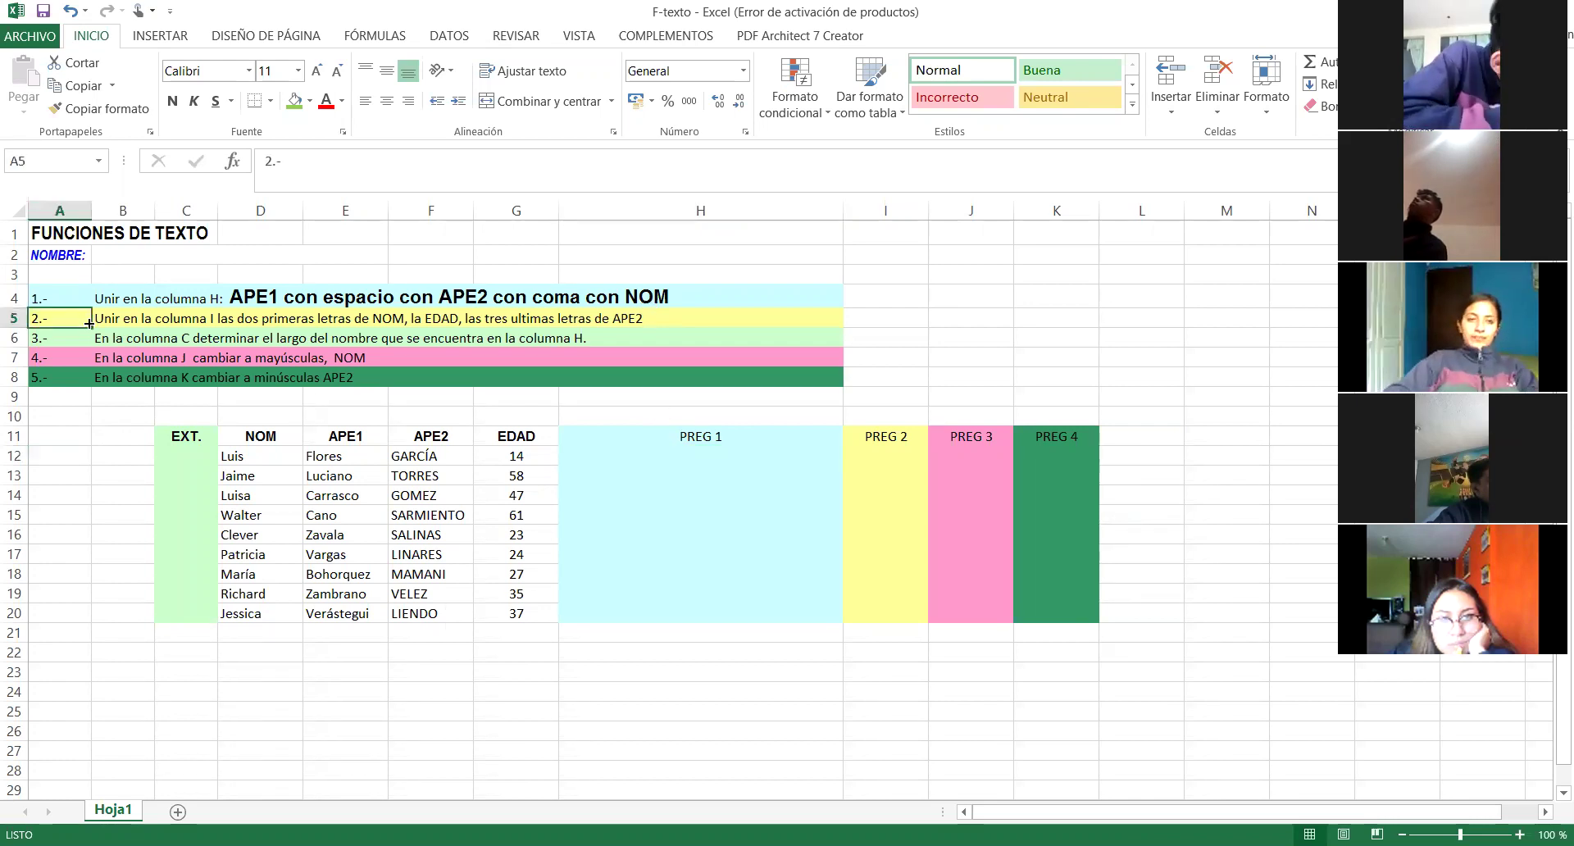
pyautogui.click(883, 453)
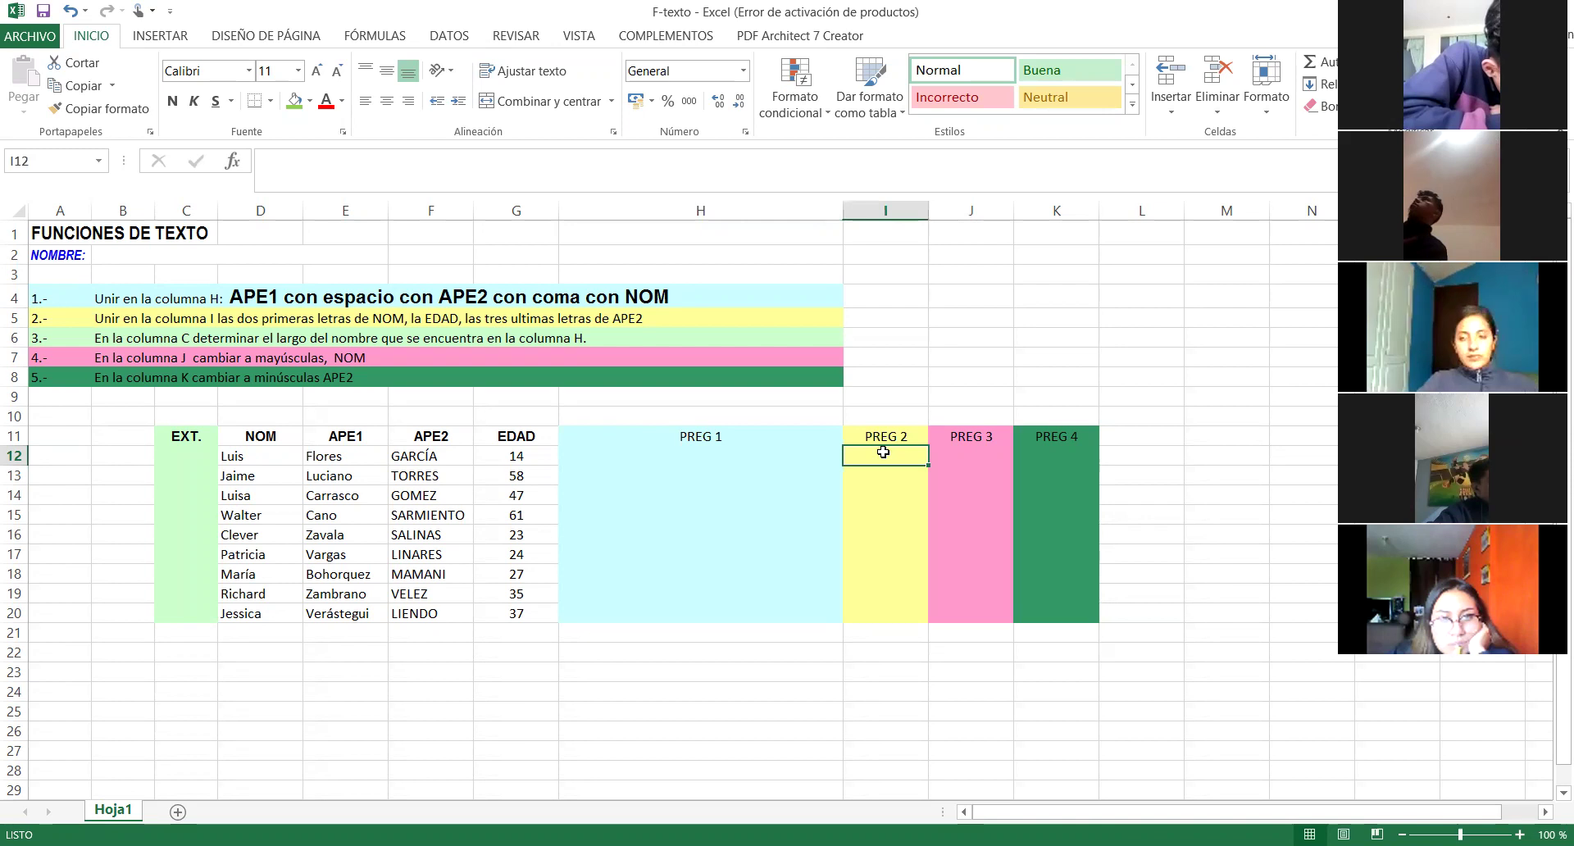
pyautogui.click(658, 460)
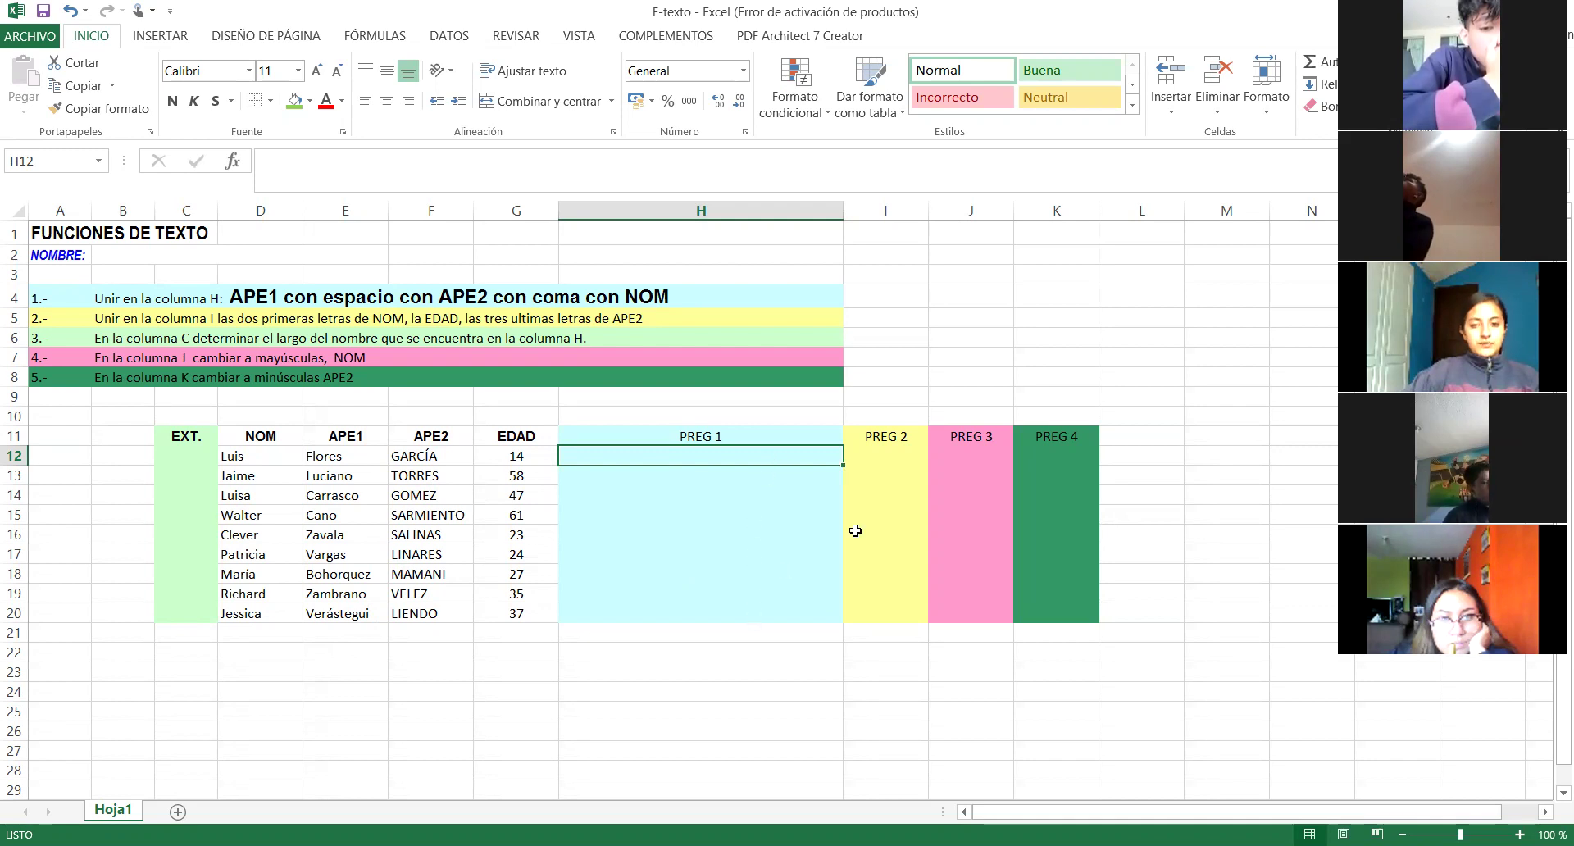
pyautogui.click(877, 457)
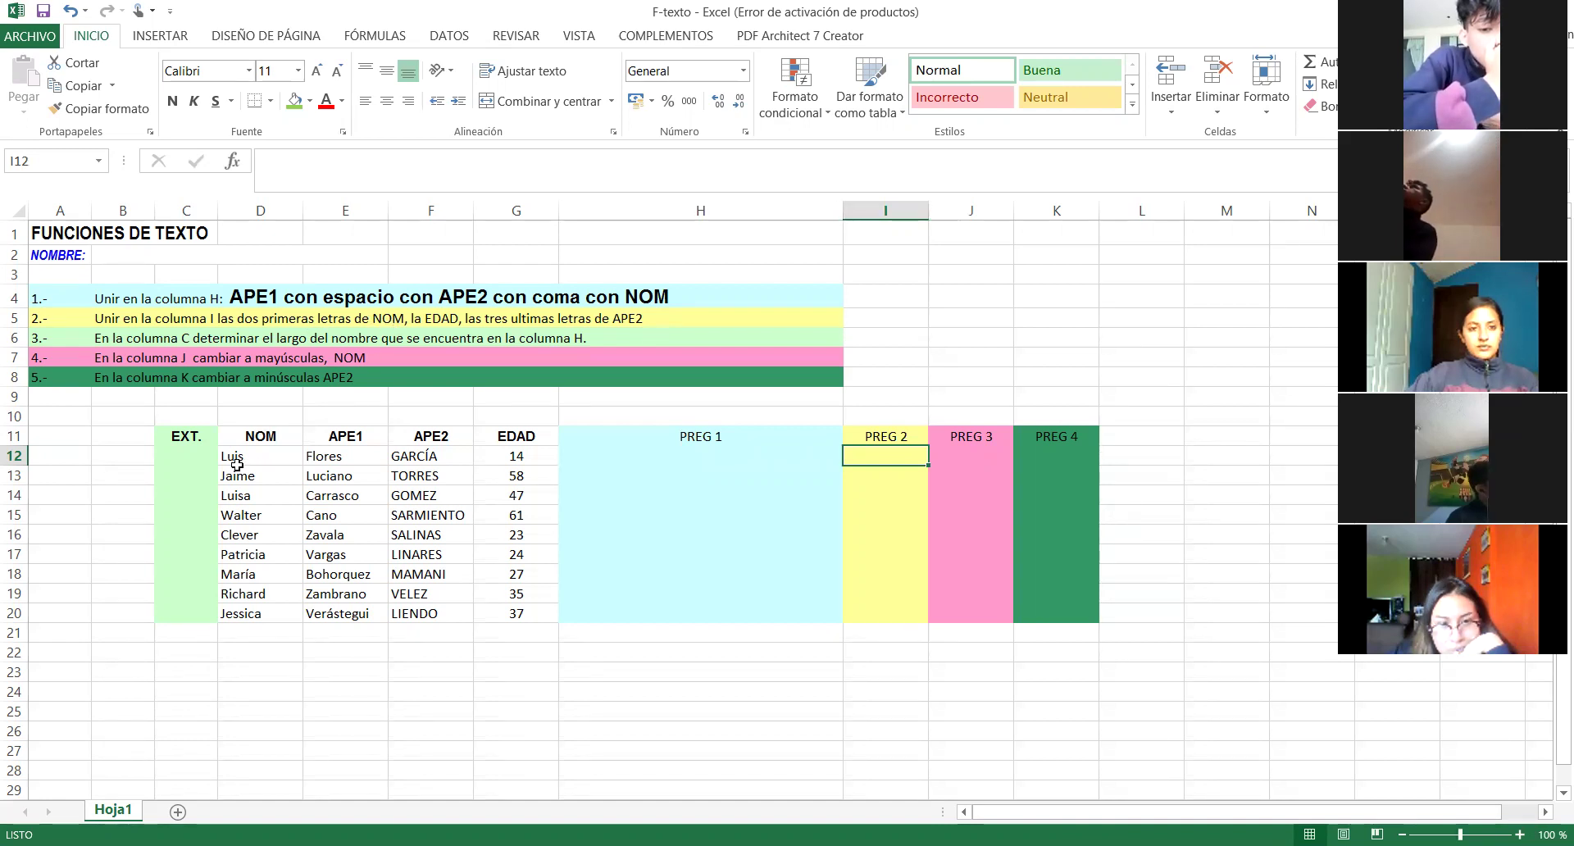
pyautogui.write('lu')
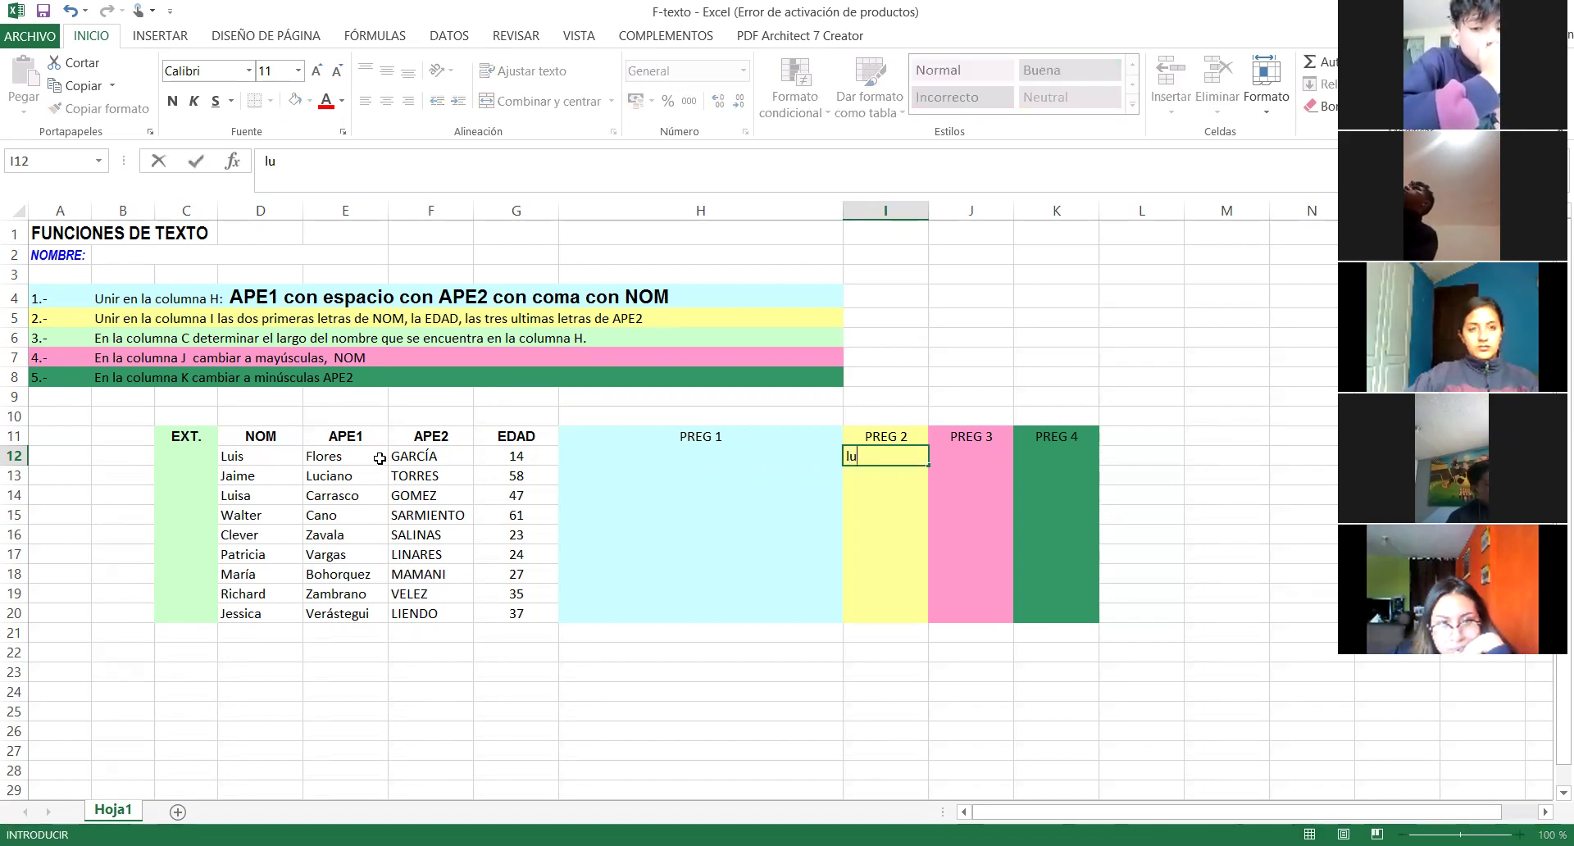
pyautogui.write('14')
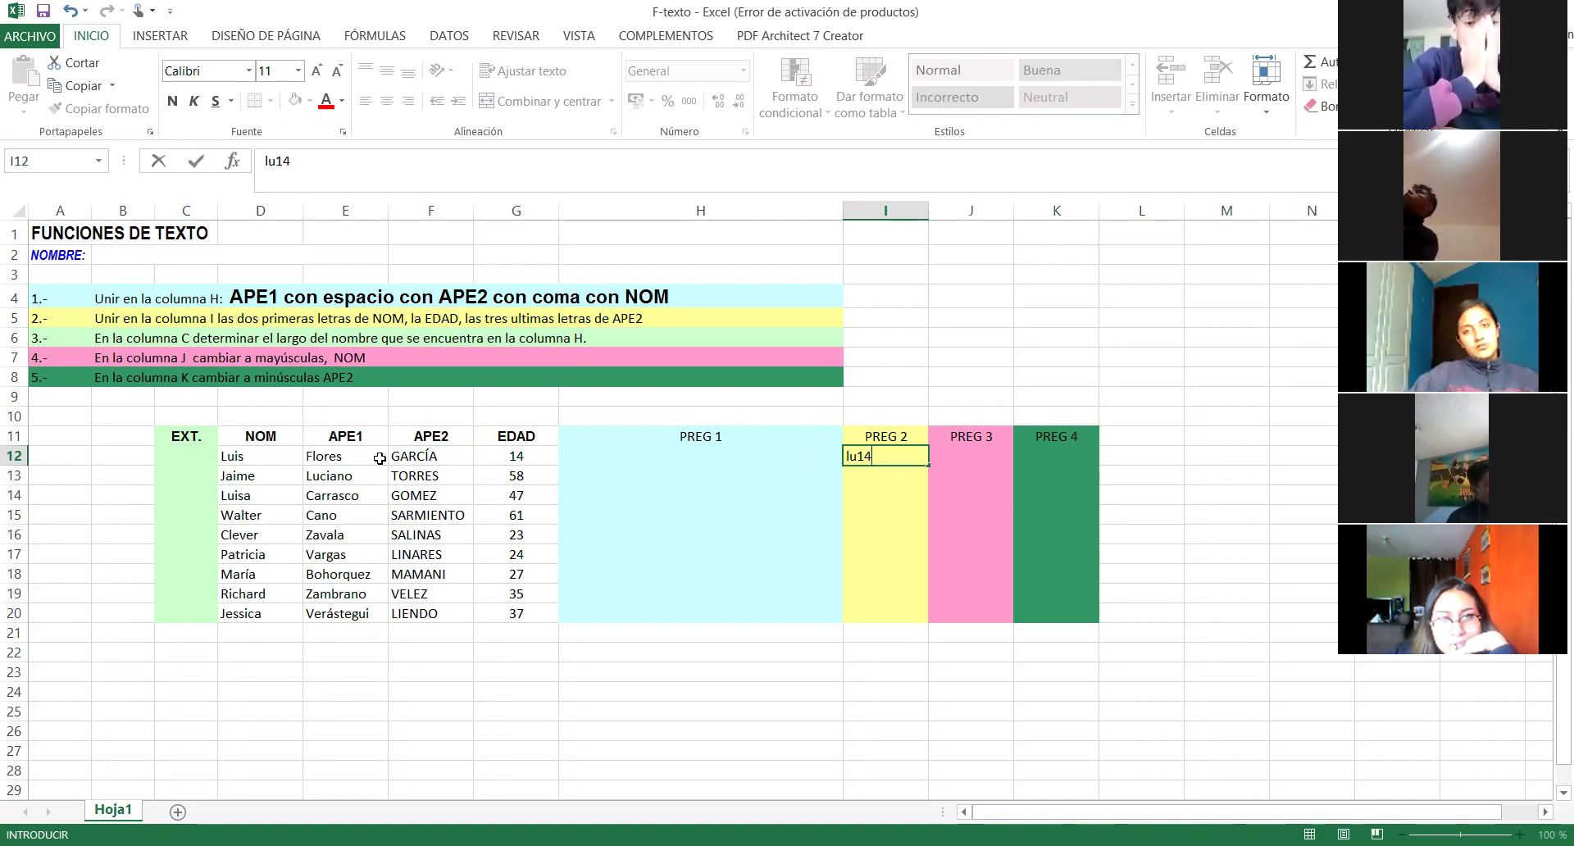
pyautogui.write('cia')
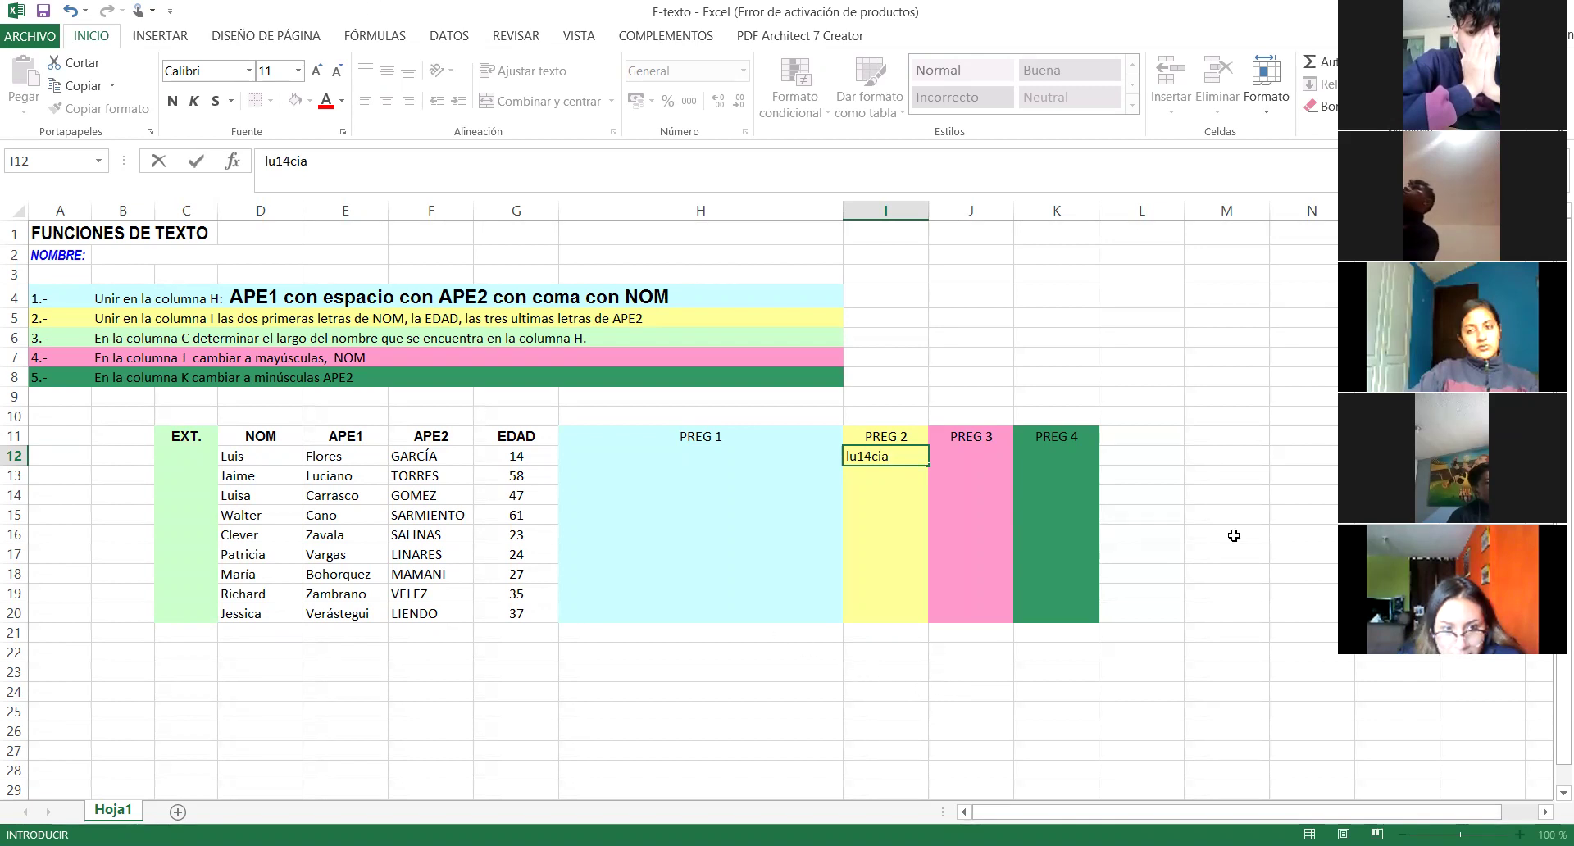
pyautogui.click(988, 457)
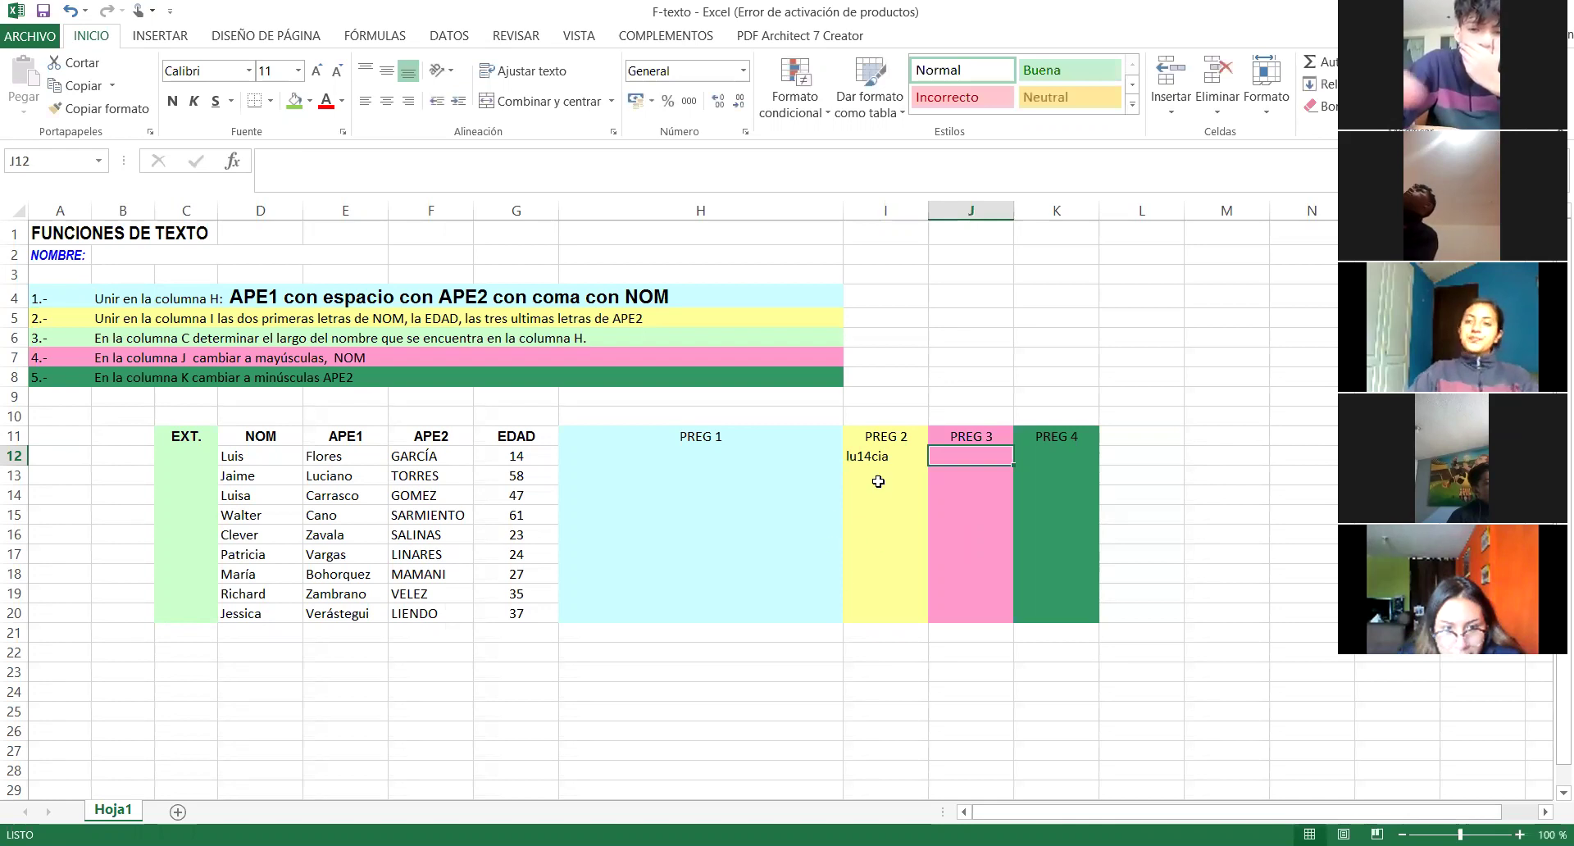
# Step: Examine the third and fourth exercise instructions against the EXT. cells C12:C20
pyautogui.click(138, 358)
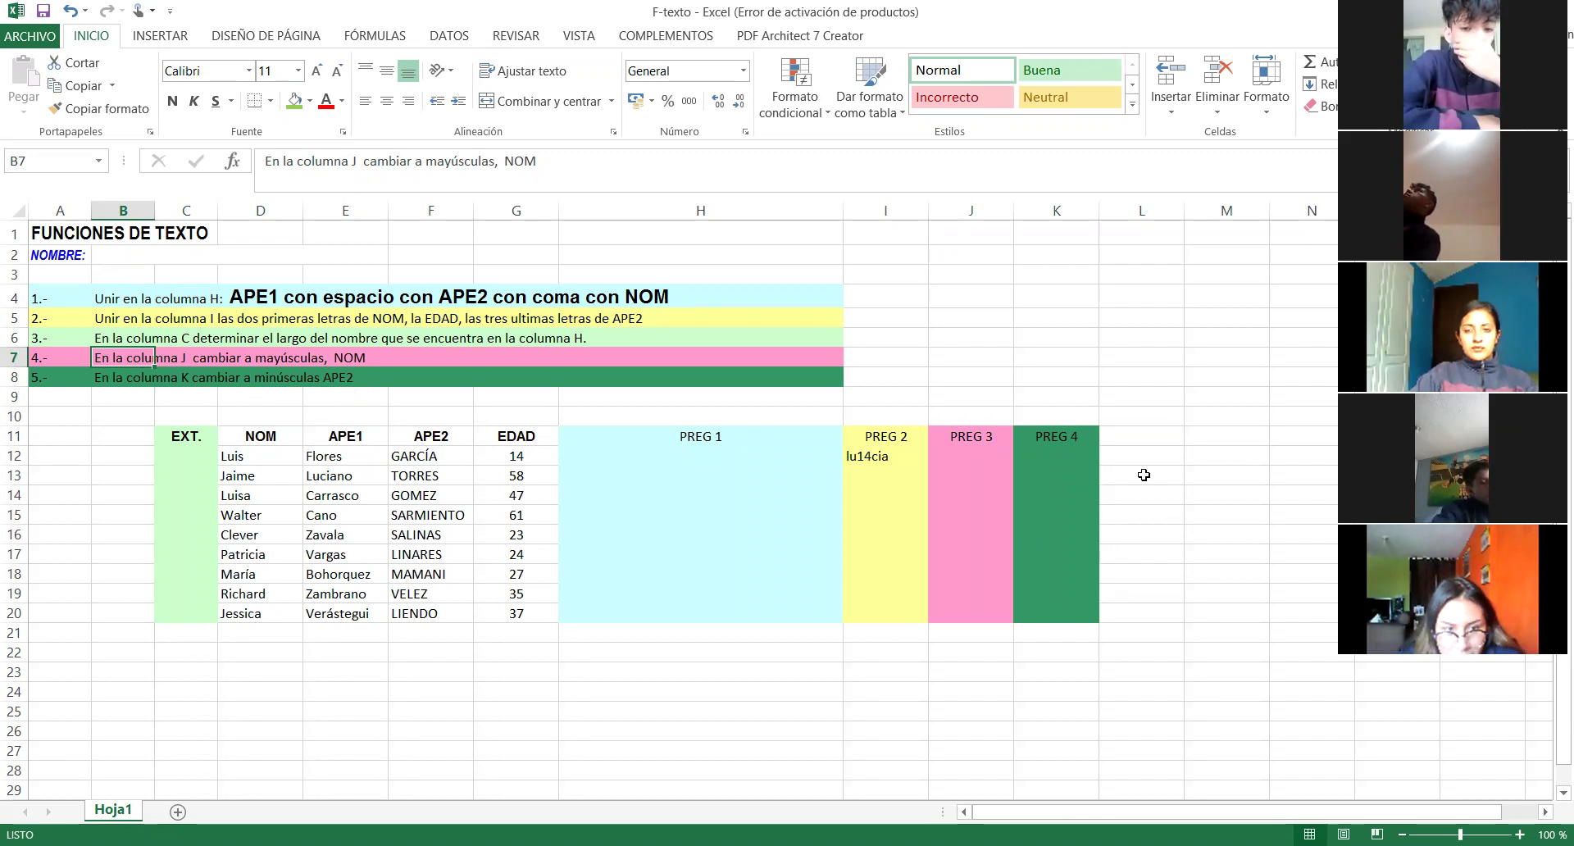
pyautogui.click(66, 335)
pyautogui.moveTo(181, 451); pyautogui.dragTo(171, 613)
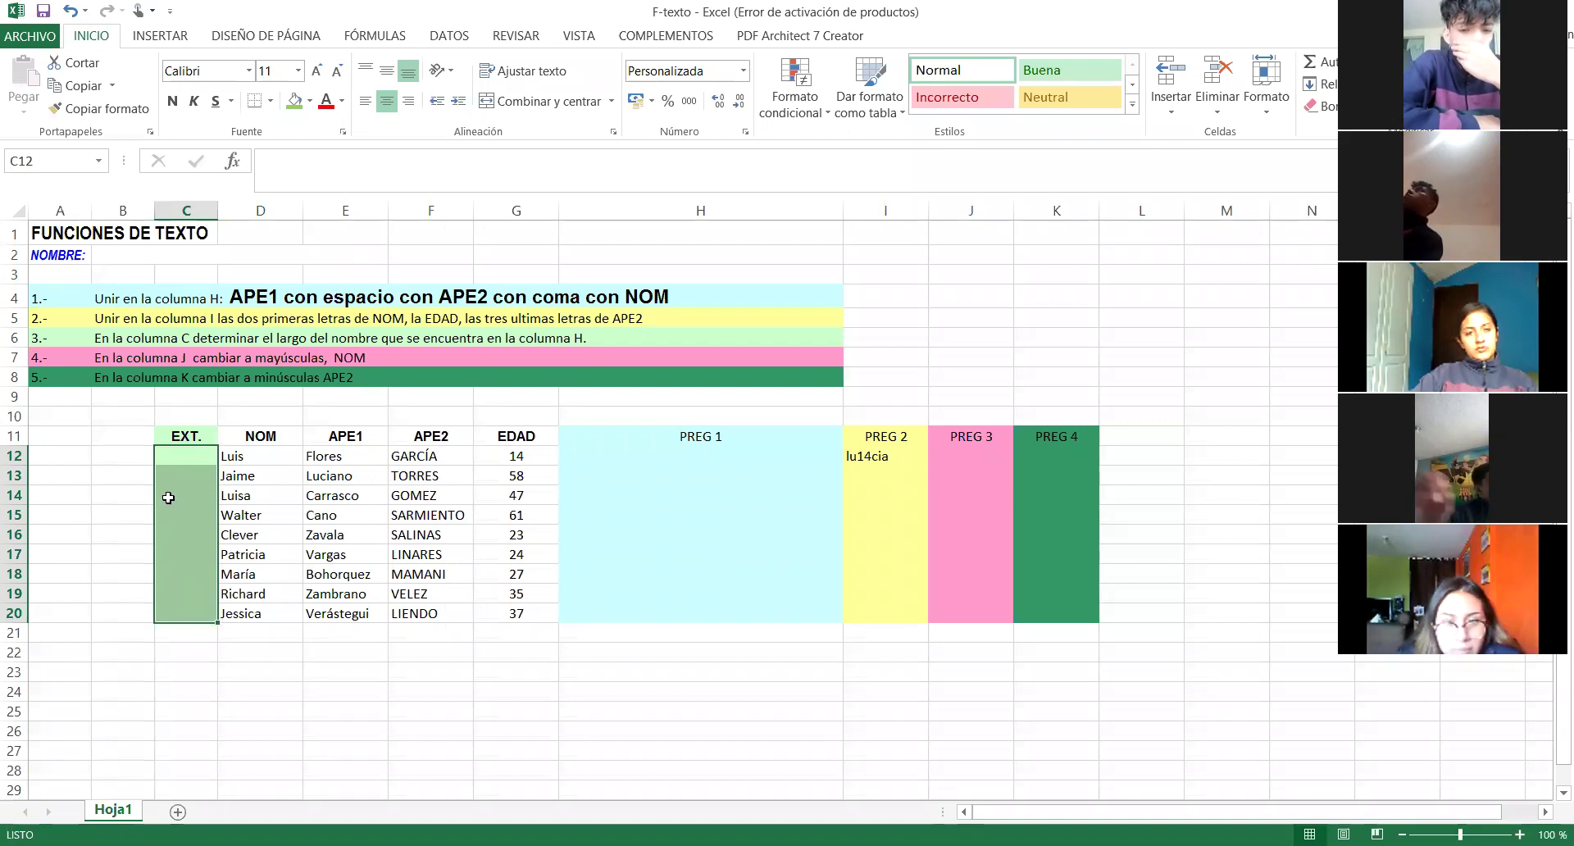
pyautogui.moveTo(331, 671); pyautogui.dragTo(324, 656)
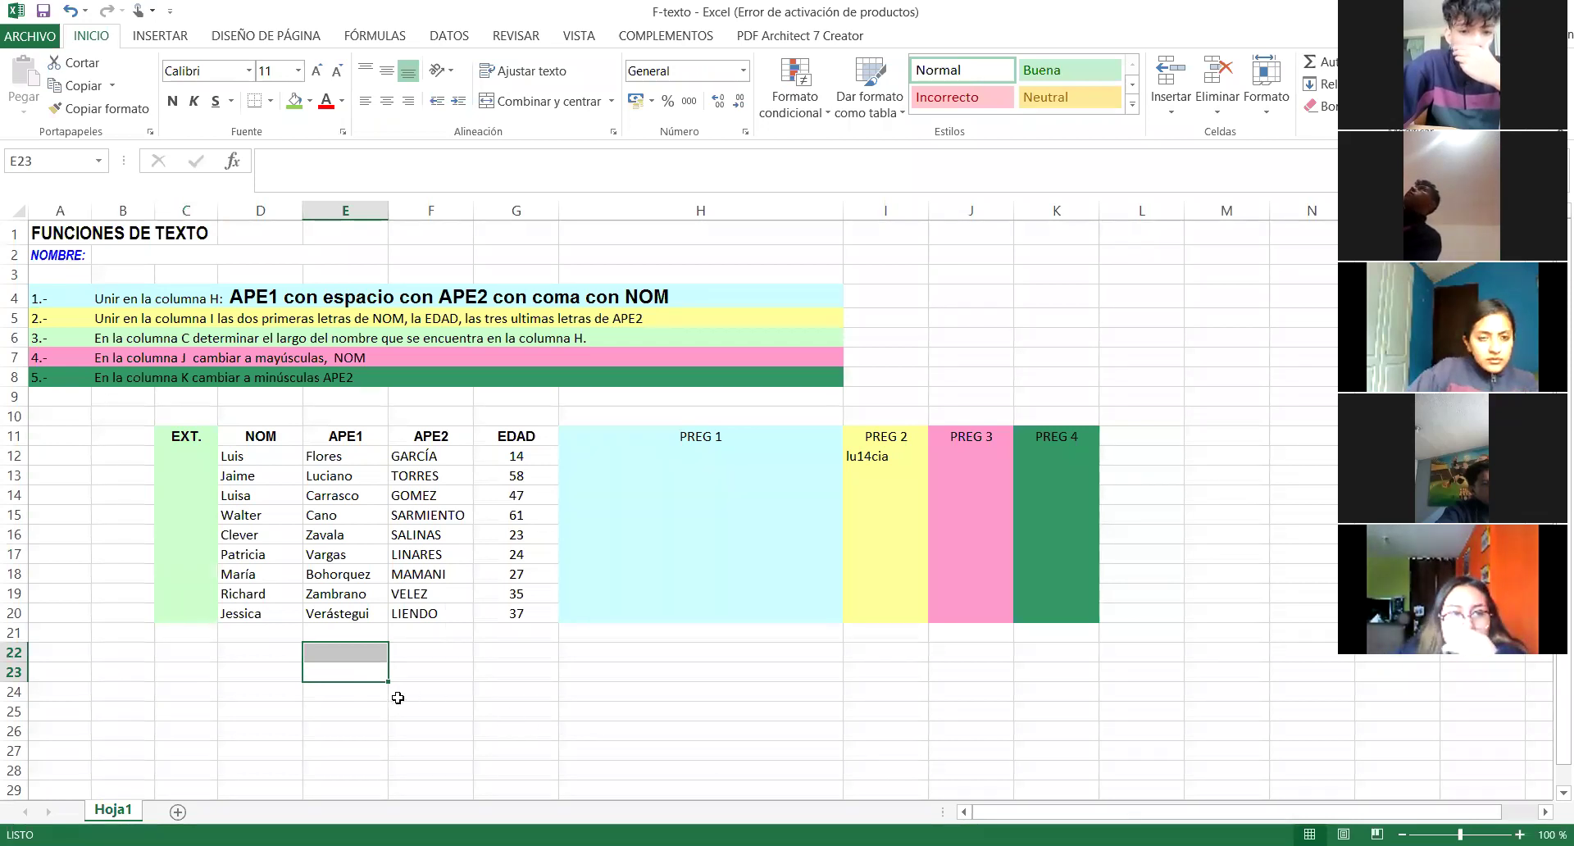
pyautogui.click(424, 692)
pyautogui.write('=')
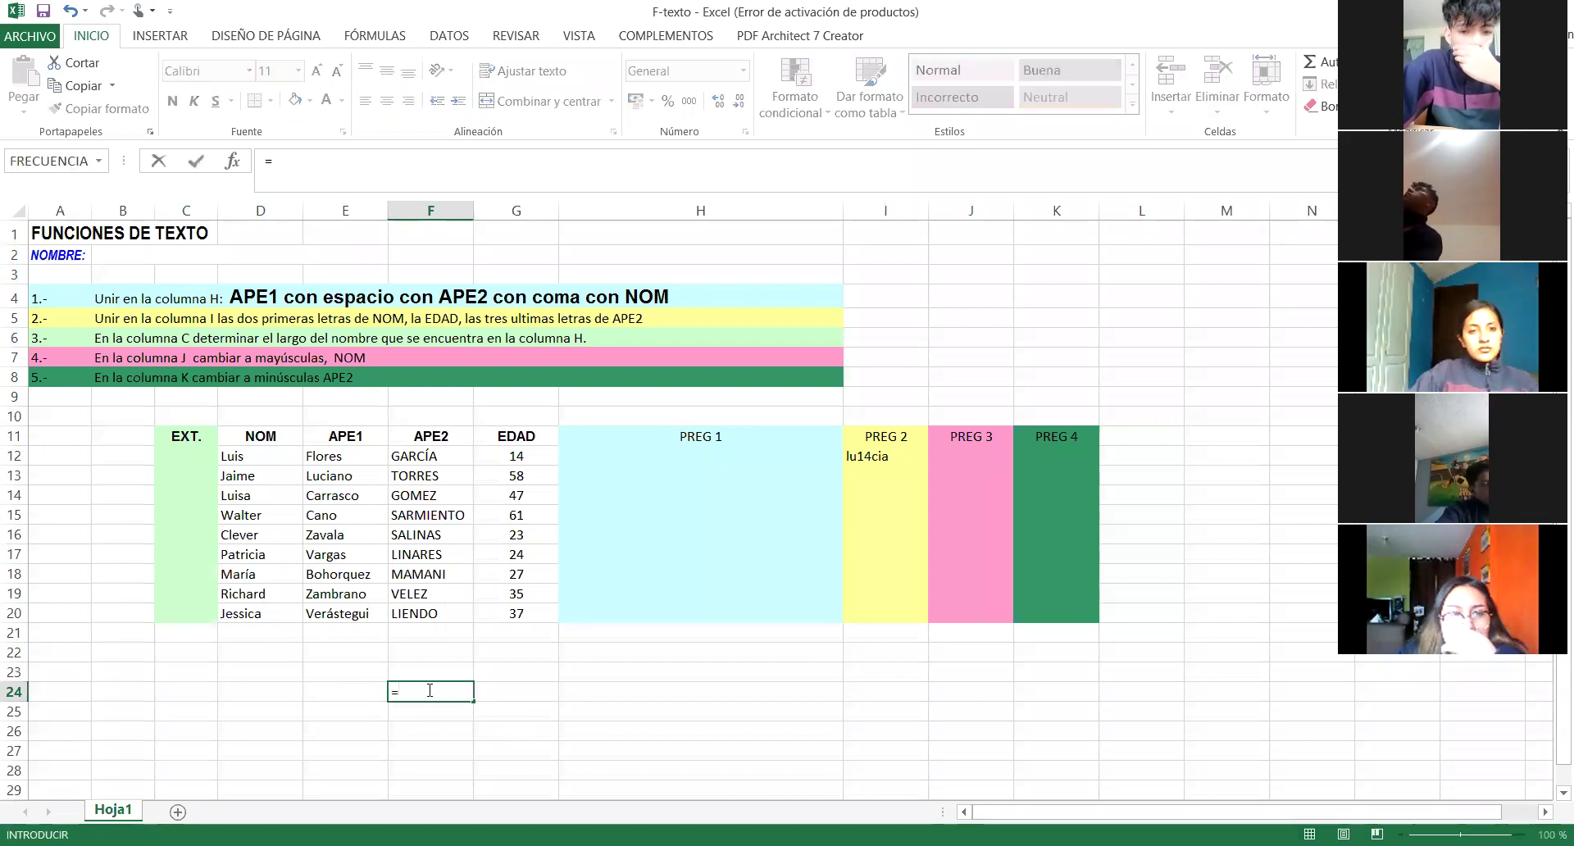
pyautogui.write('concatenar')
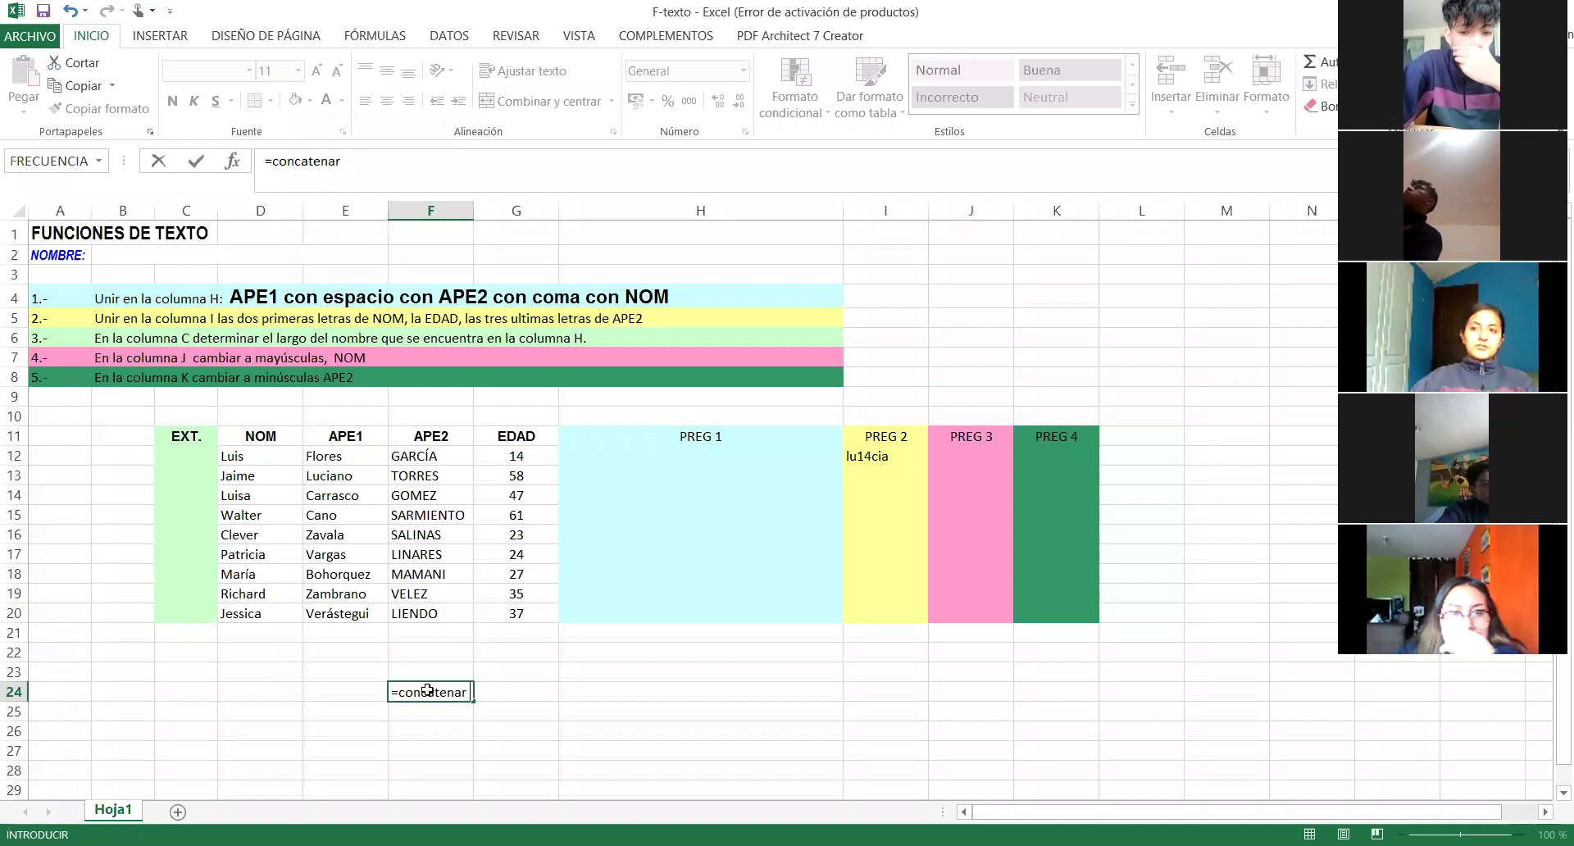
pyautogui.press('Escape')
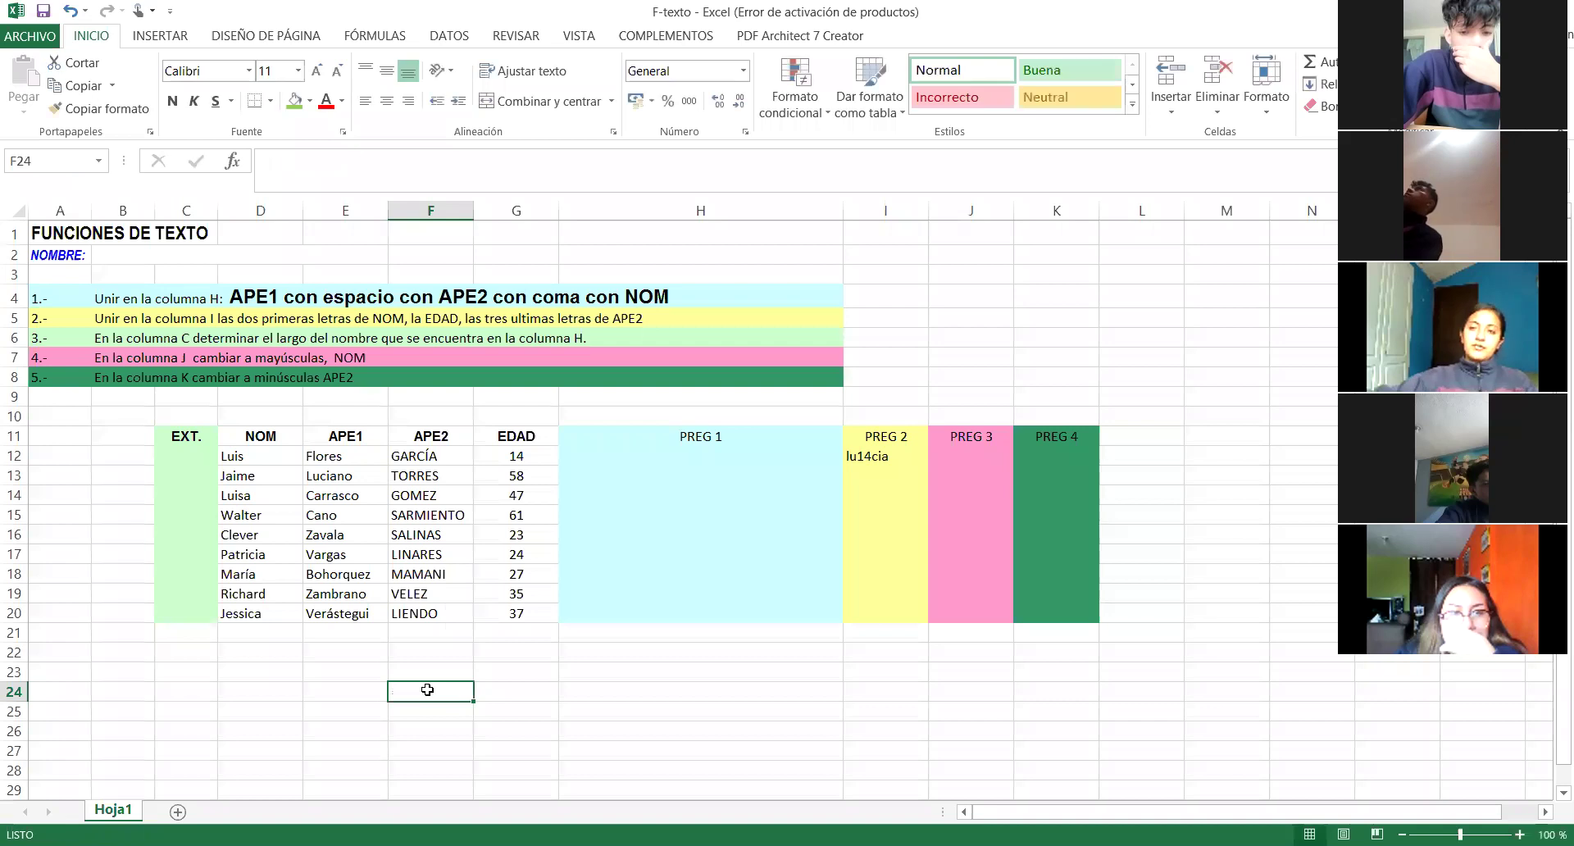
# Step: Start a CONCATENAR formula in cell F24 with IZQUIERDA(E12;3) as its first text
pyautogui.keyDown('ctrl'); pyautogui.scroll(5, 427, 690); pyautogui.keyUp('ctrl')
pyautogui.keyDown('ctrl'); pyautogui.scroll(2, 427, 689); pyautogui.keyUp('ctrl')
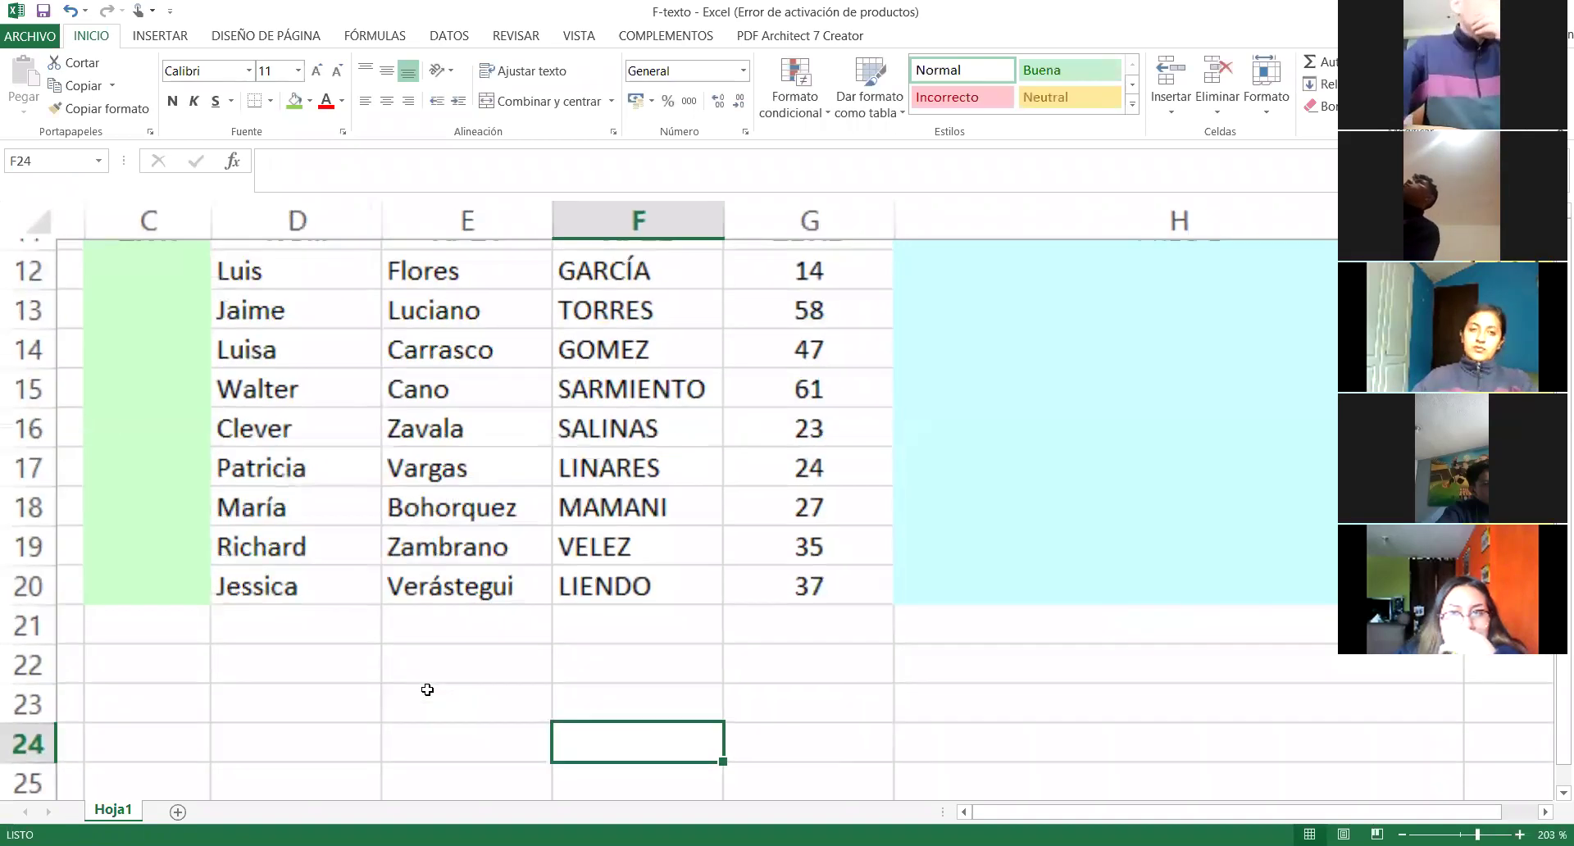
pyautogui.write('=')
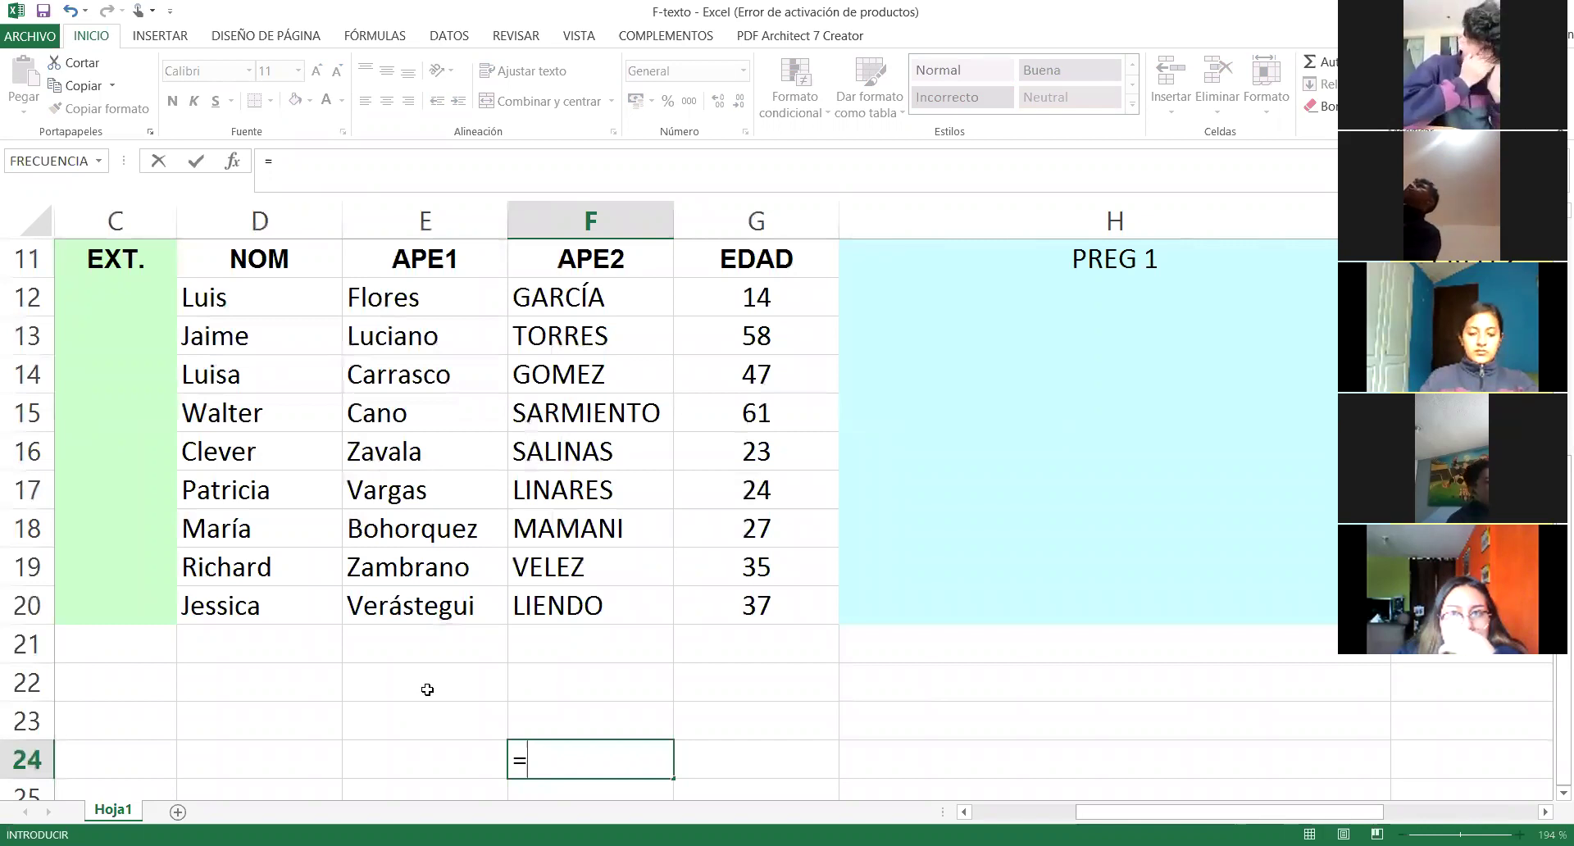
pyautogui.write('concatenar')
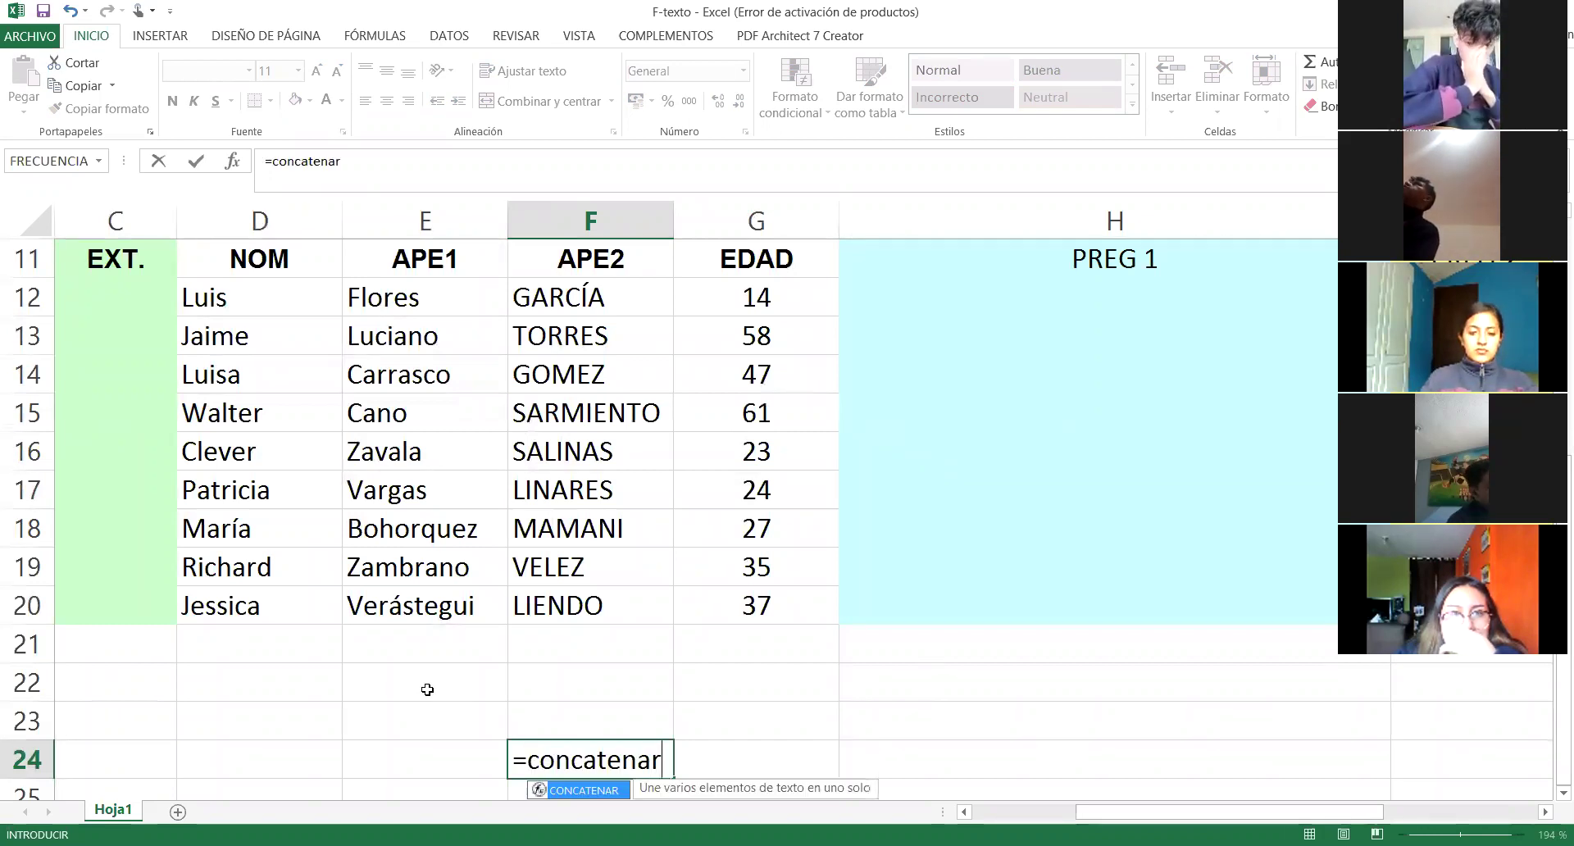
pyautogui.write('(')
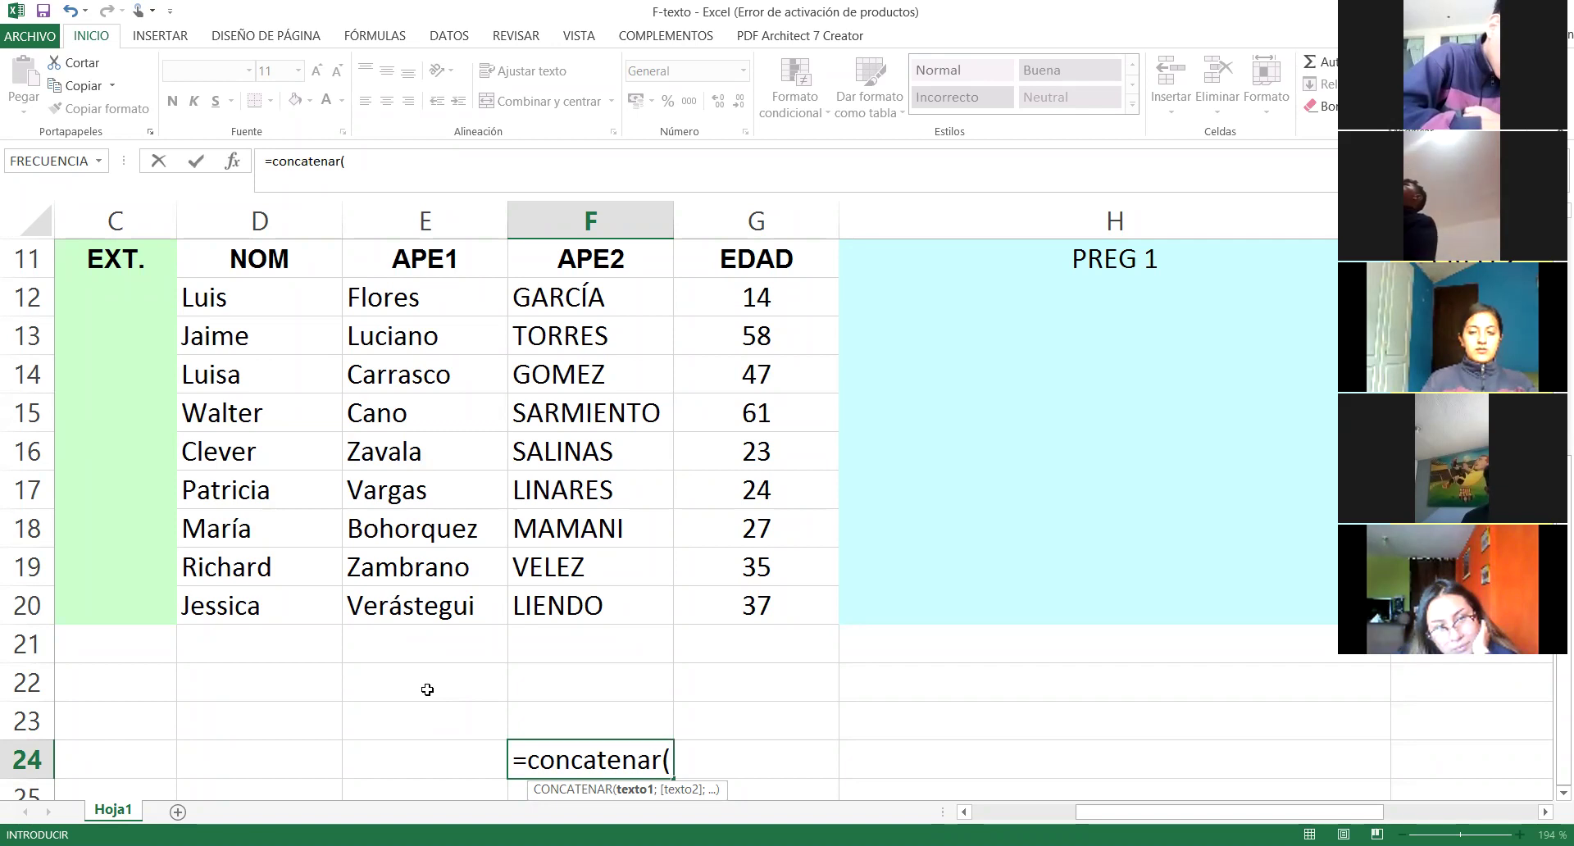
pyautogui.write('i')
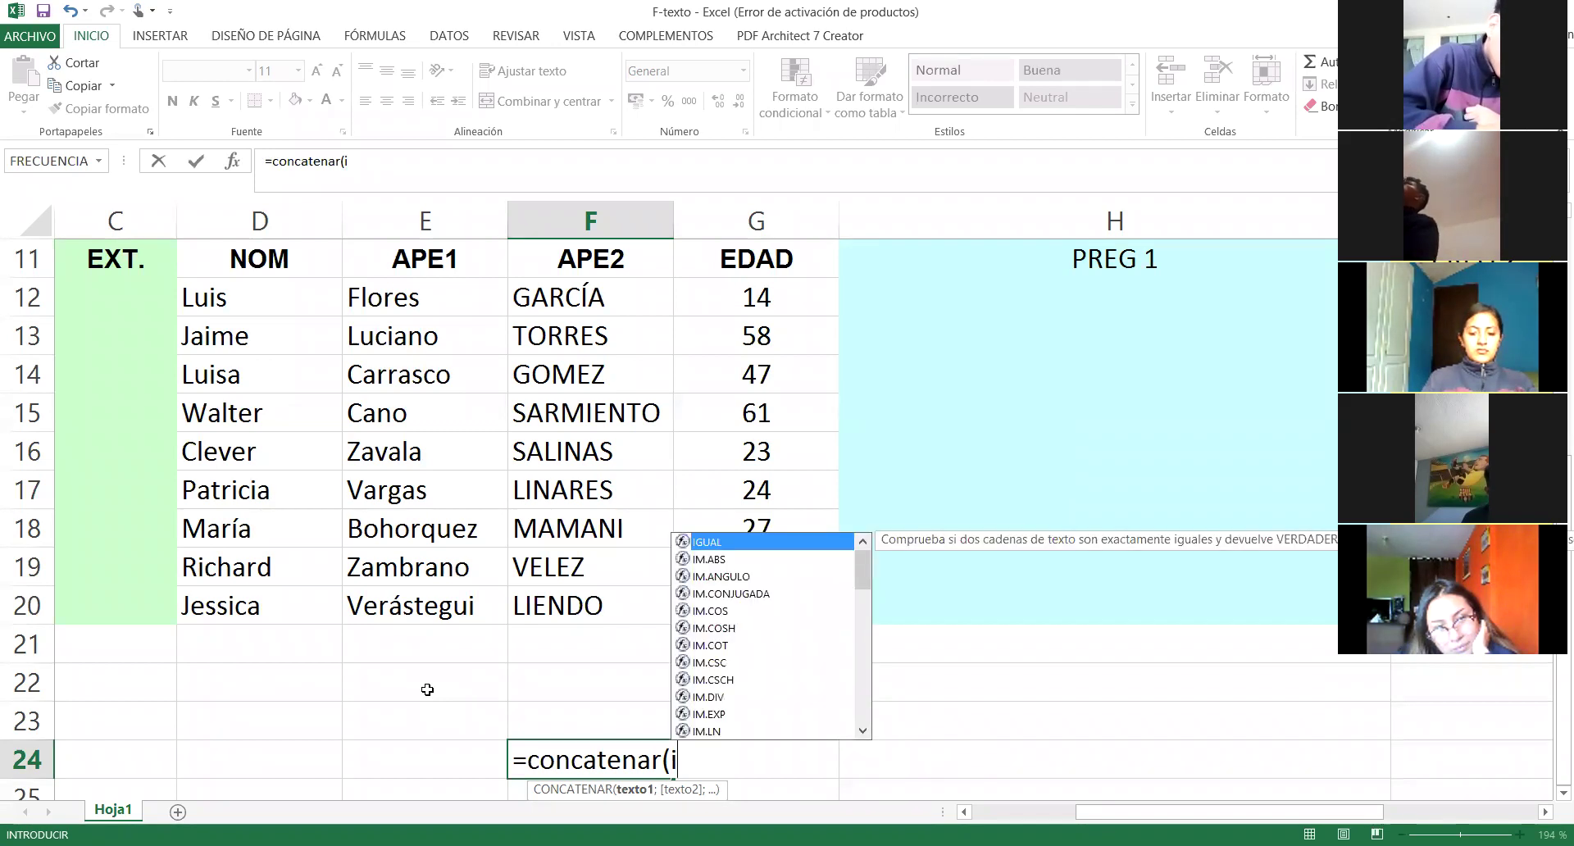
pyautogui.write('zquierd')
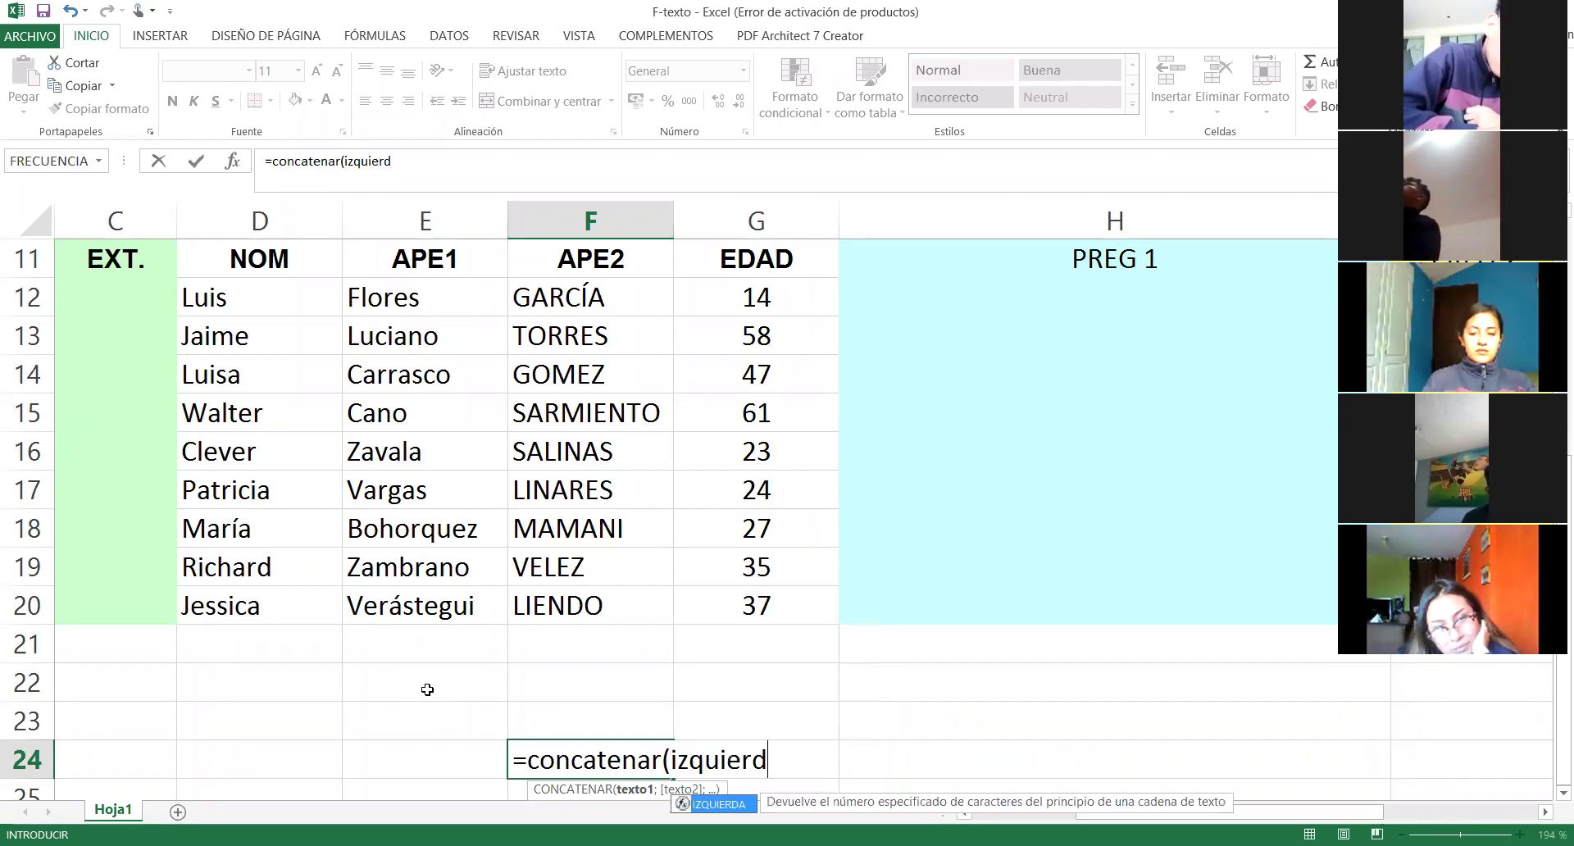
pyautogui.write('a')
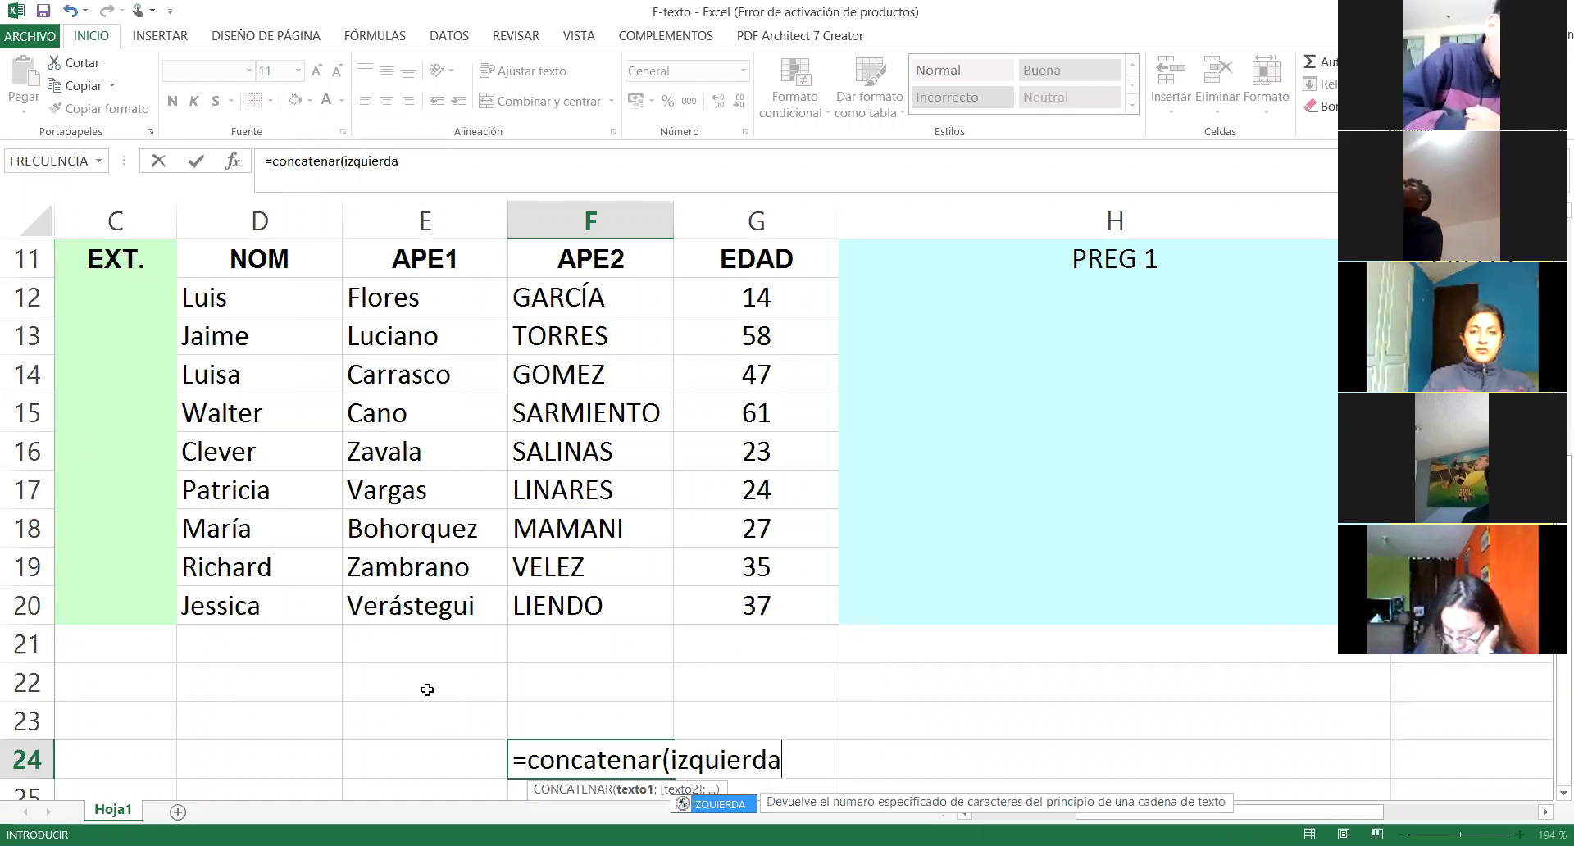
pyautogui.write('(')
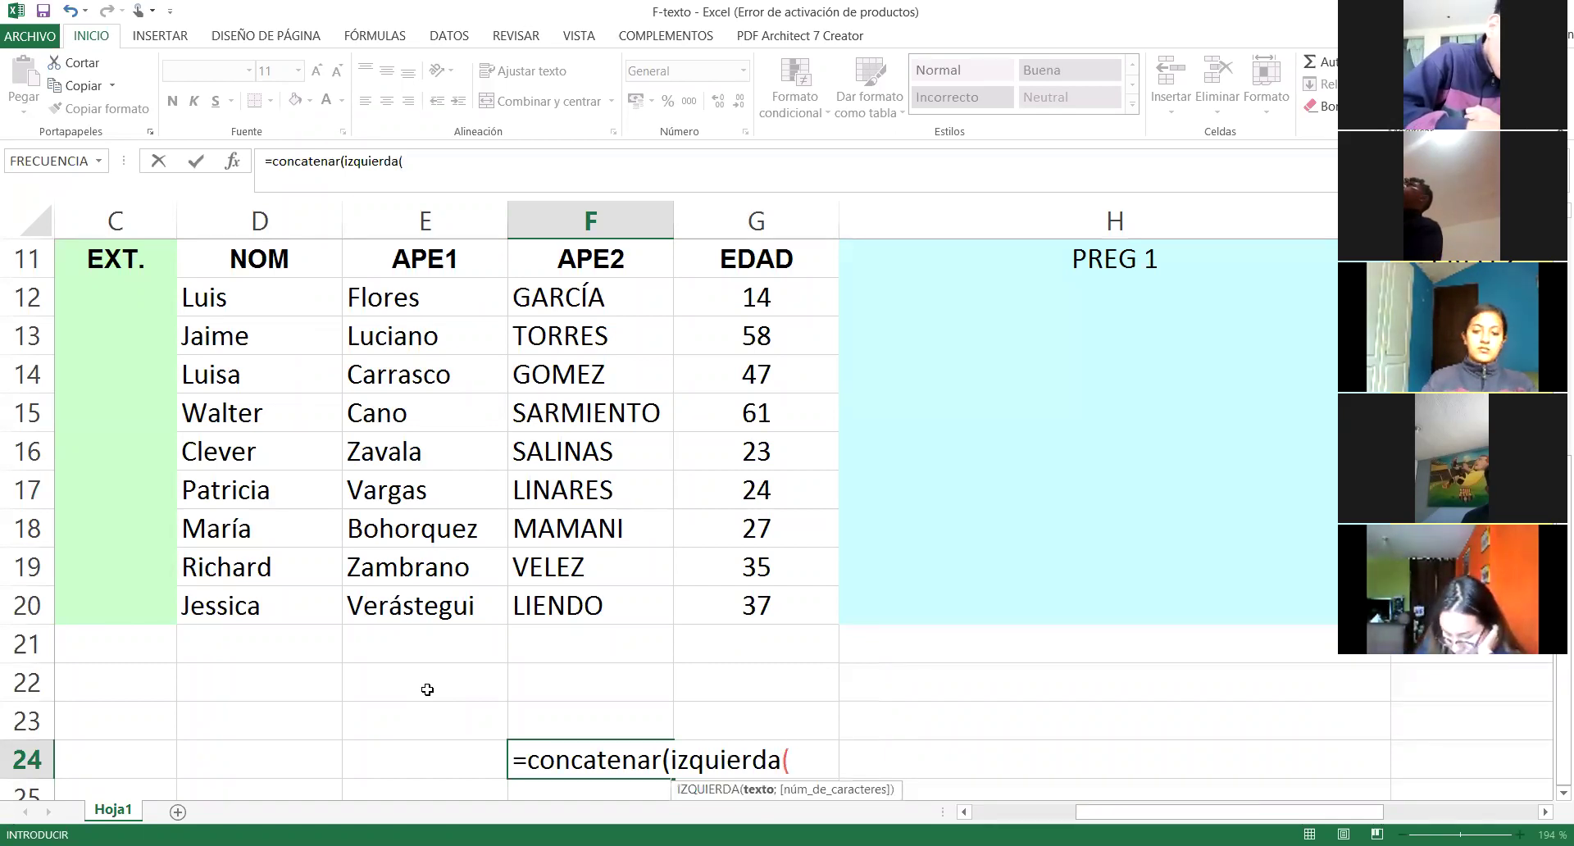
pyautogui.click(398, 300)
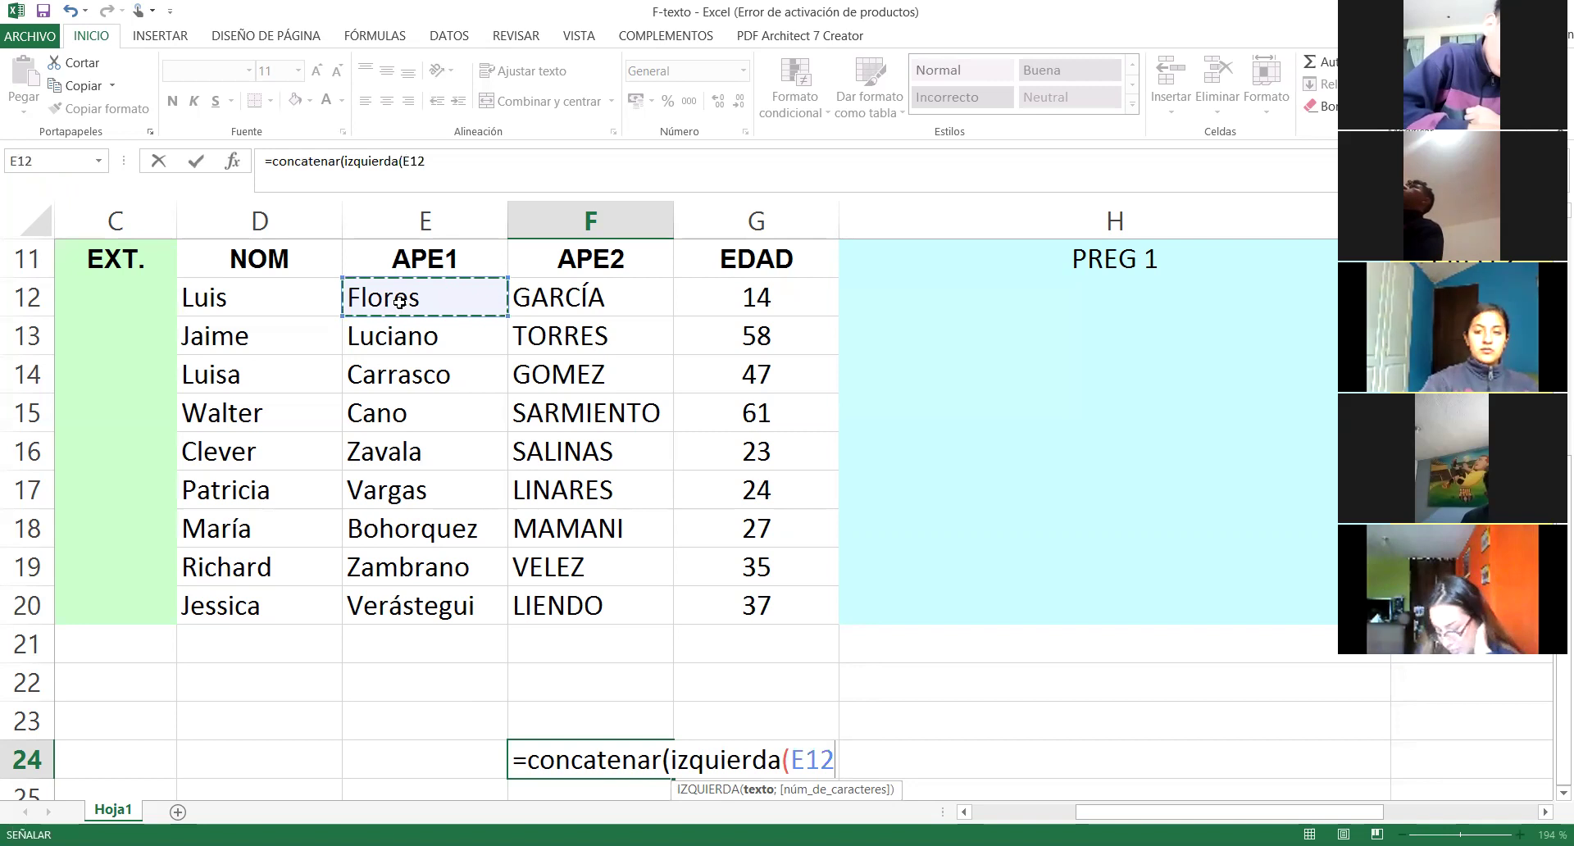
pyautogui.write(';3)')
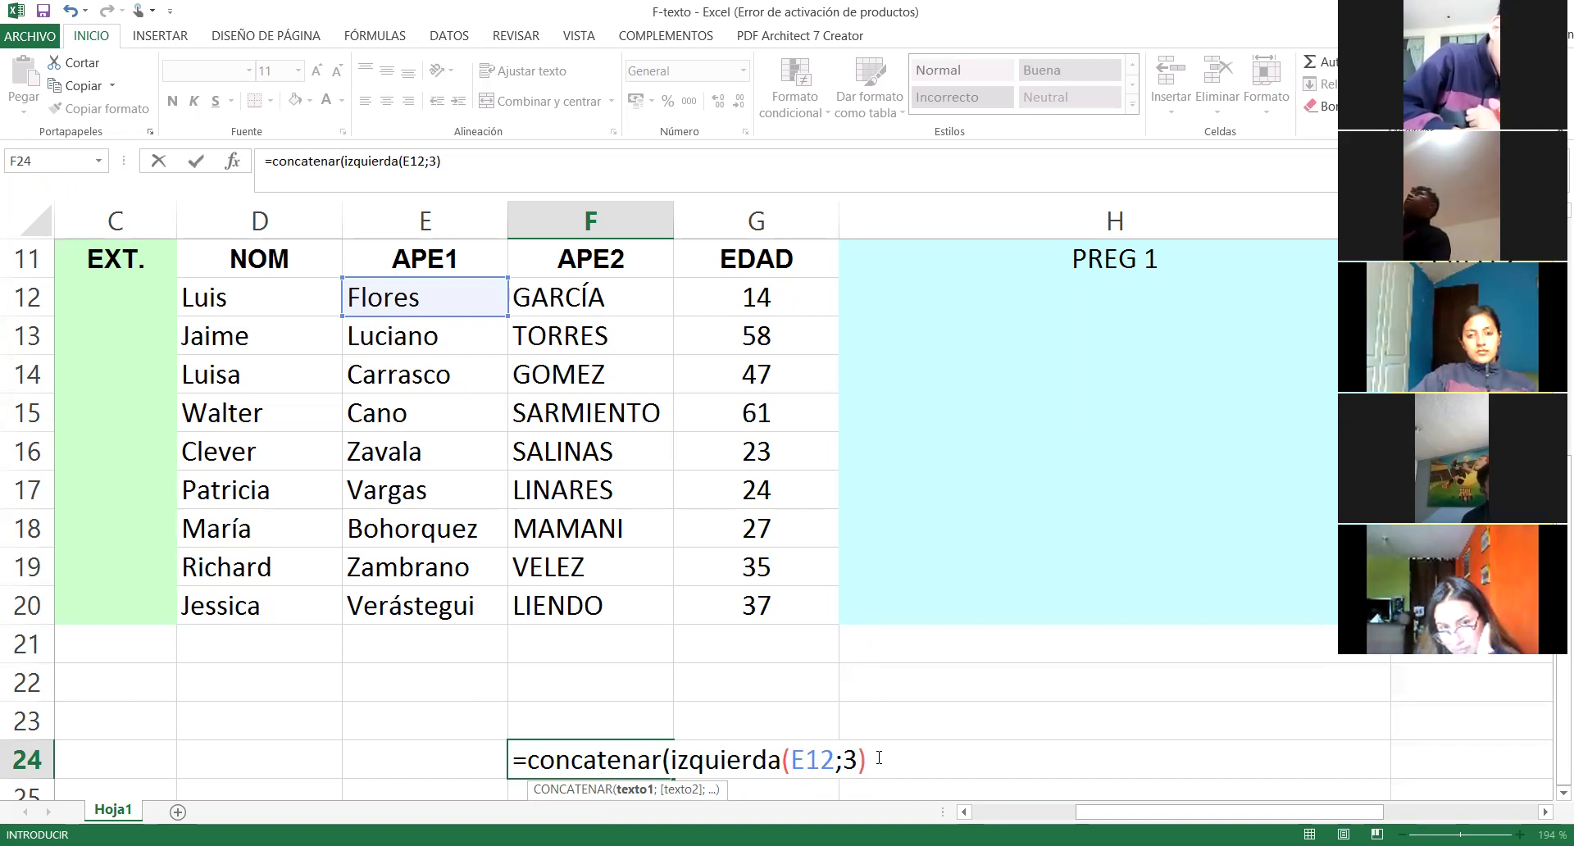
# Step: Add the age in G12 as the second text of the F24 CONCATENAR formula and complete it
pyautogui.write(';')
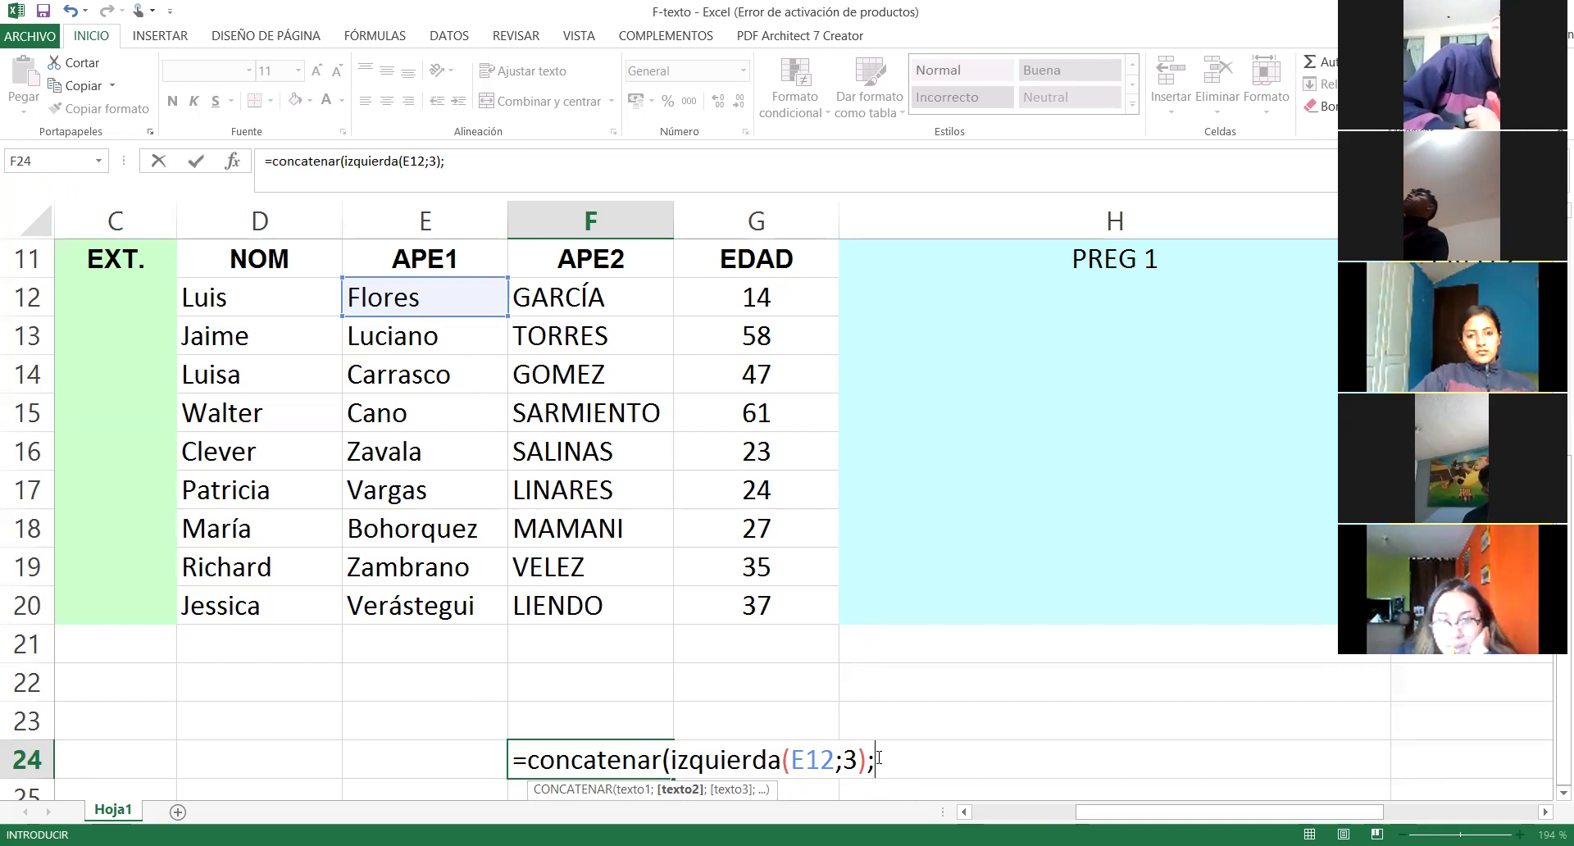
pyautogui.click(793, 296)
pyautogui.write(')')
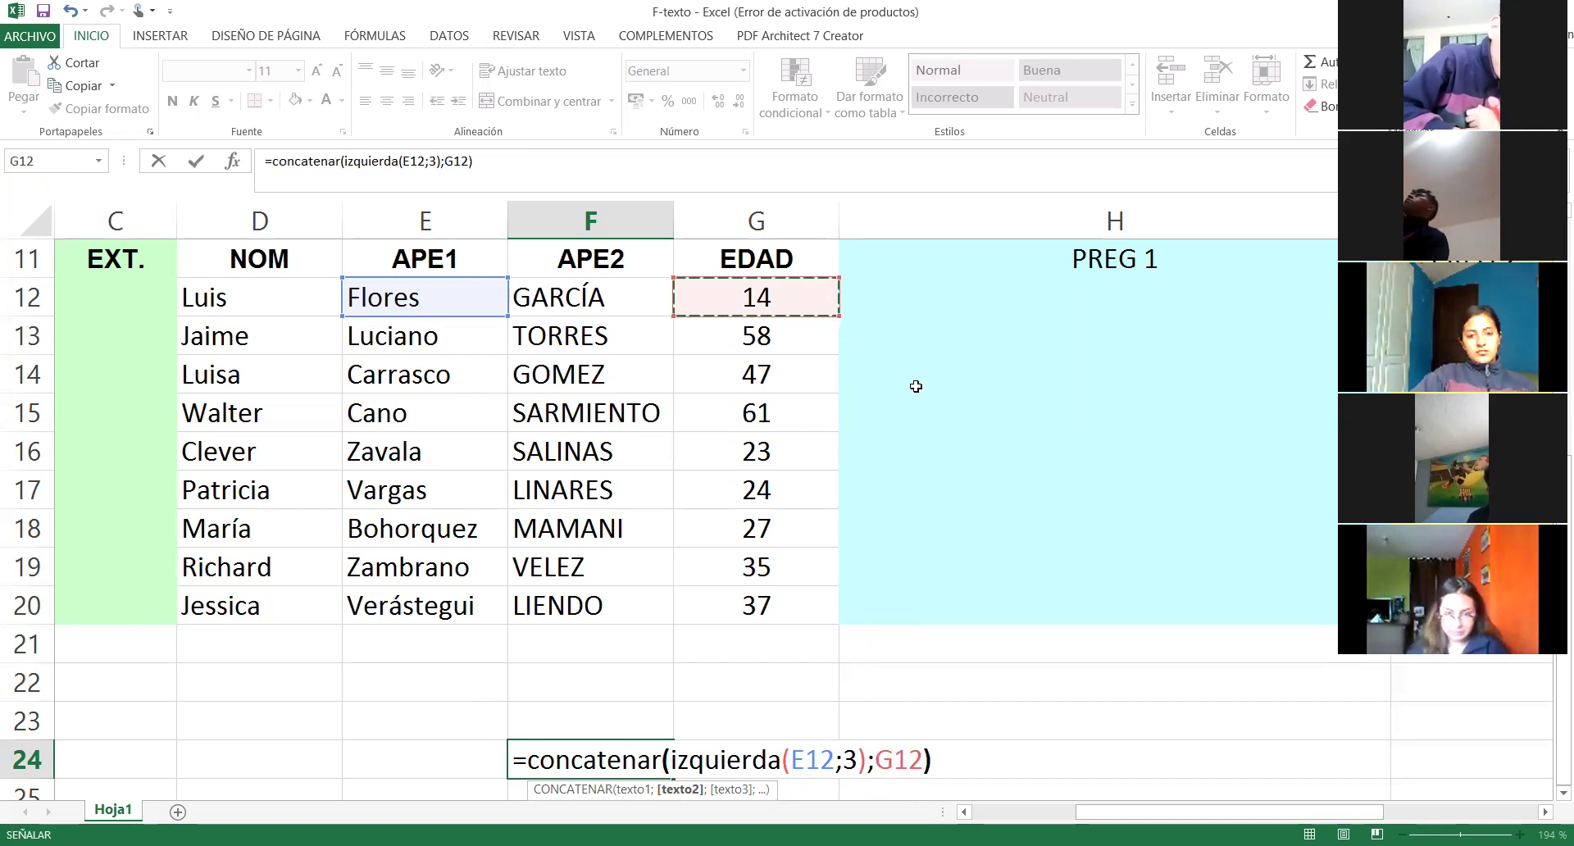
pyautogui.press('Return')
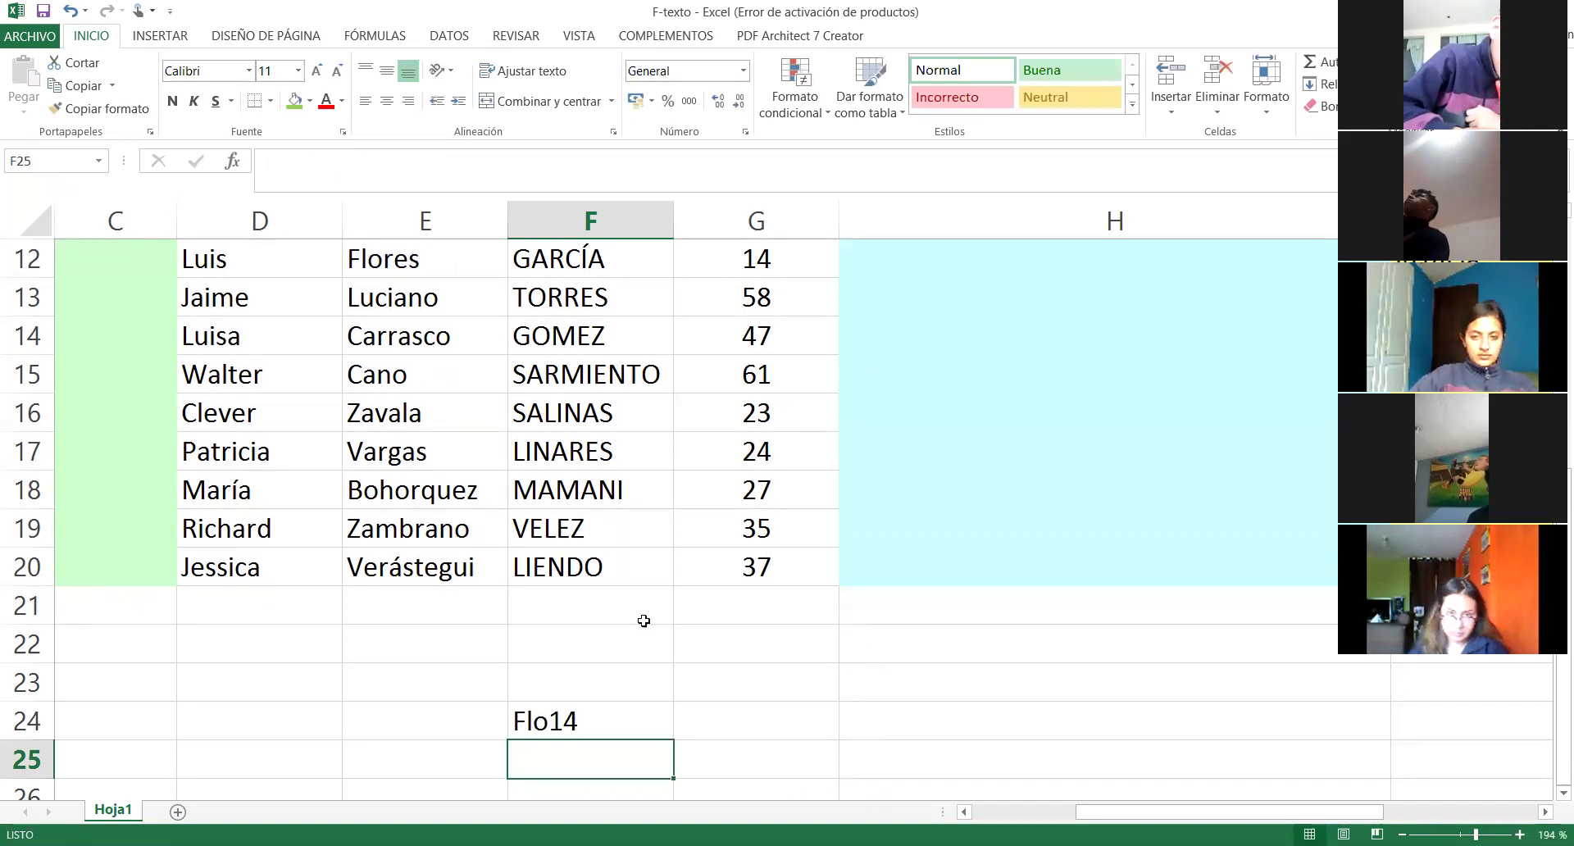
# Step: Clear the trial formula from cell F24 and return to the exercise table
pyautogui.click(616, 732)
pyautogui.press('Delete')
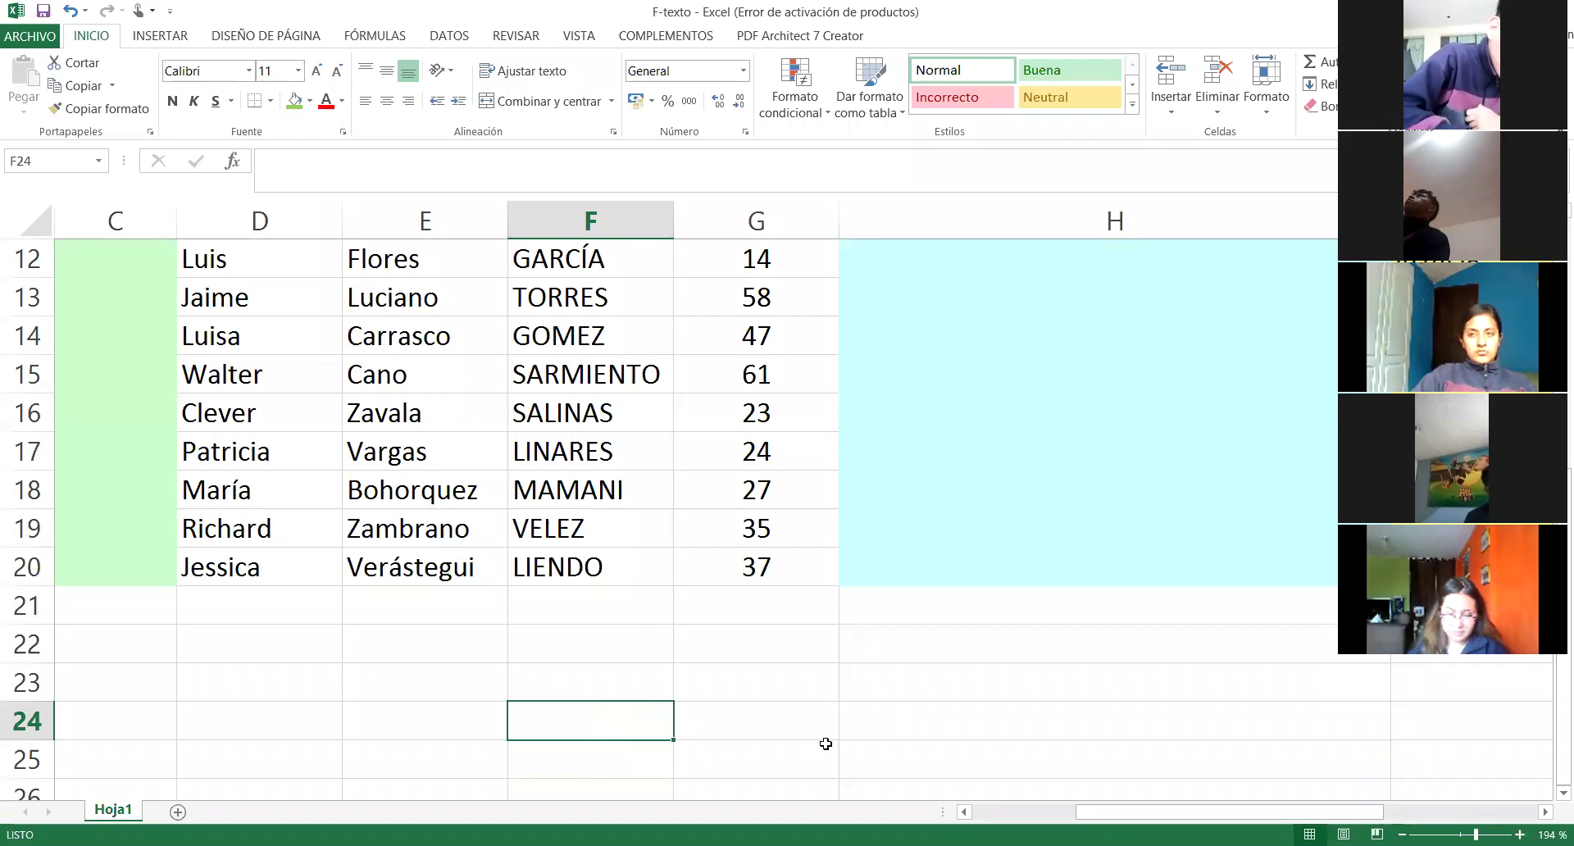
pyautogui.scroll(-5, 825, 744)
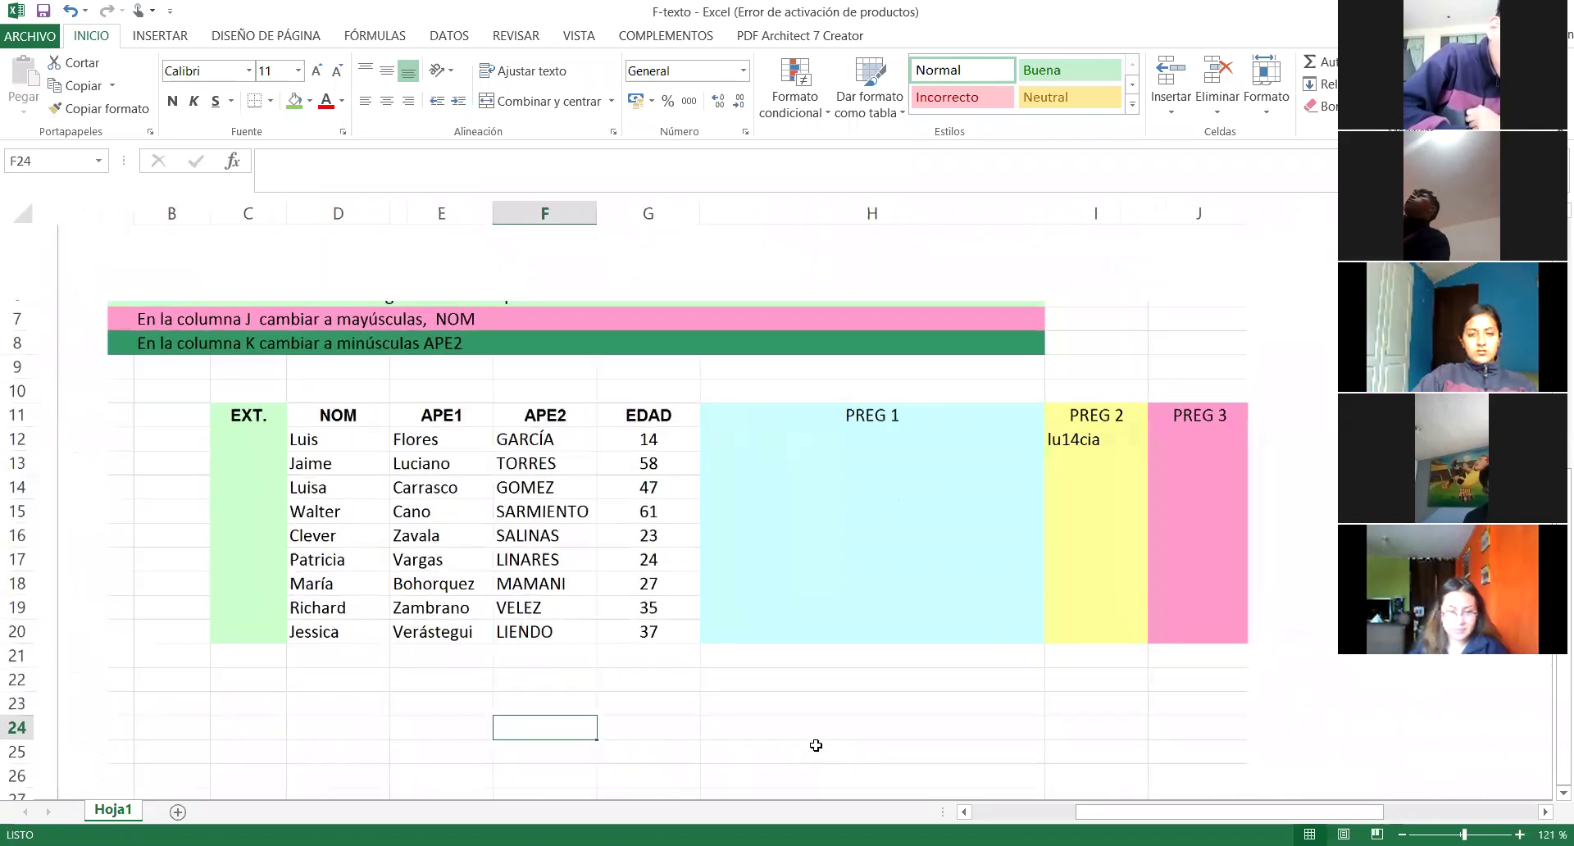
pyautogui.scroll(1, 768, 651)
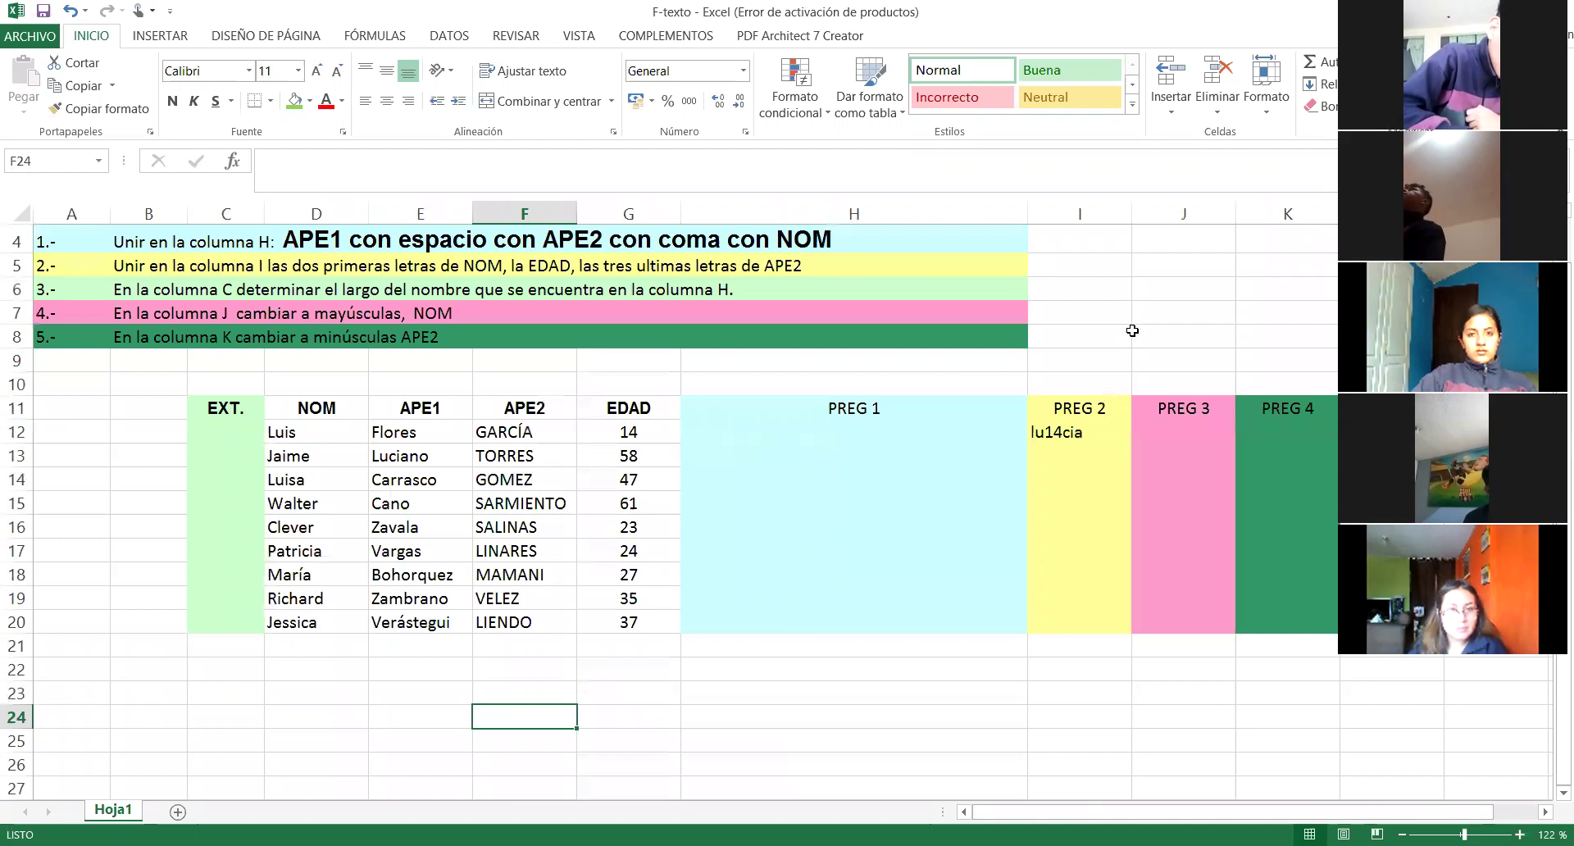
pyautogui.moveTo(1126, 319); pyautogui.dragTo(1121, 365)
pyautogui.scroll(1, 1119, 377)
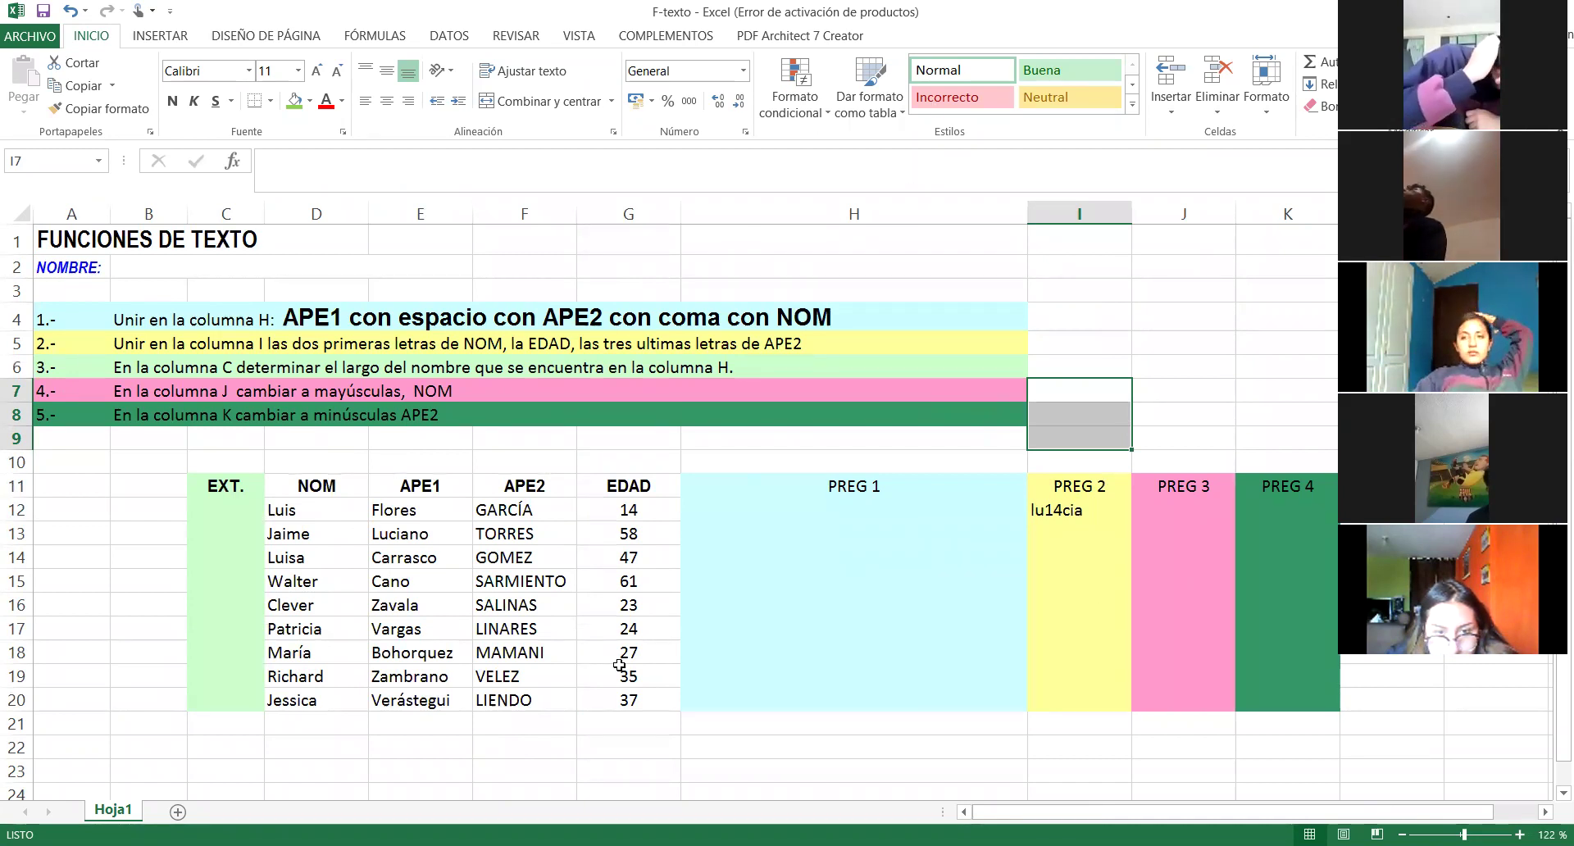
pyautogui.click(161, 268)
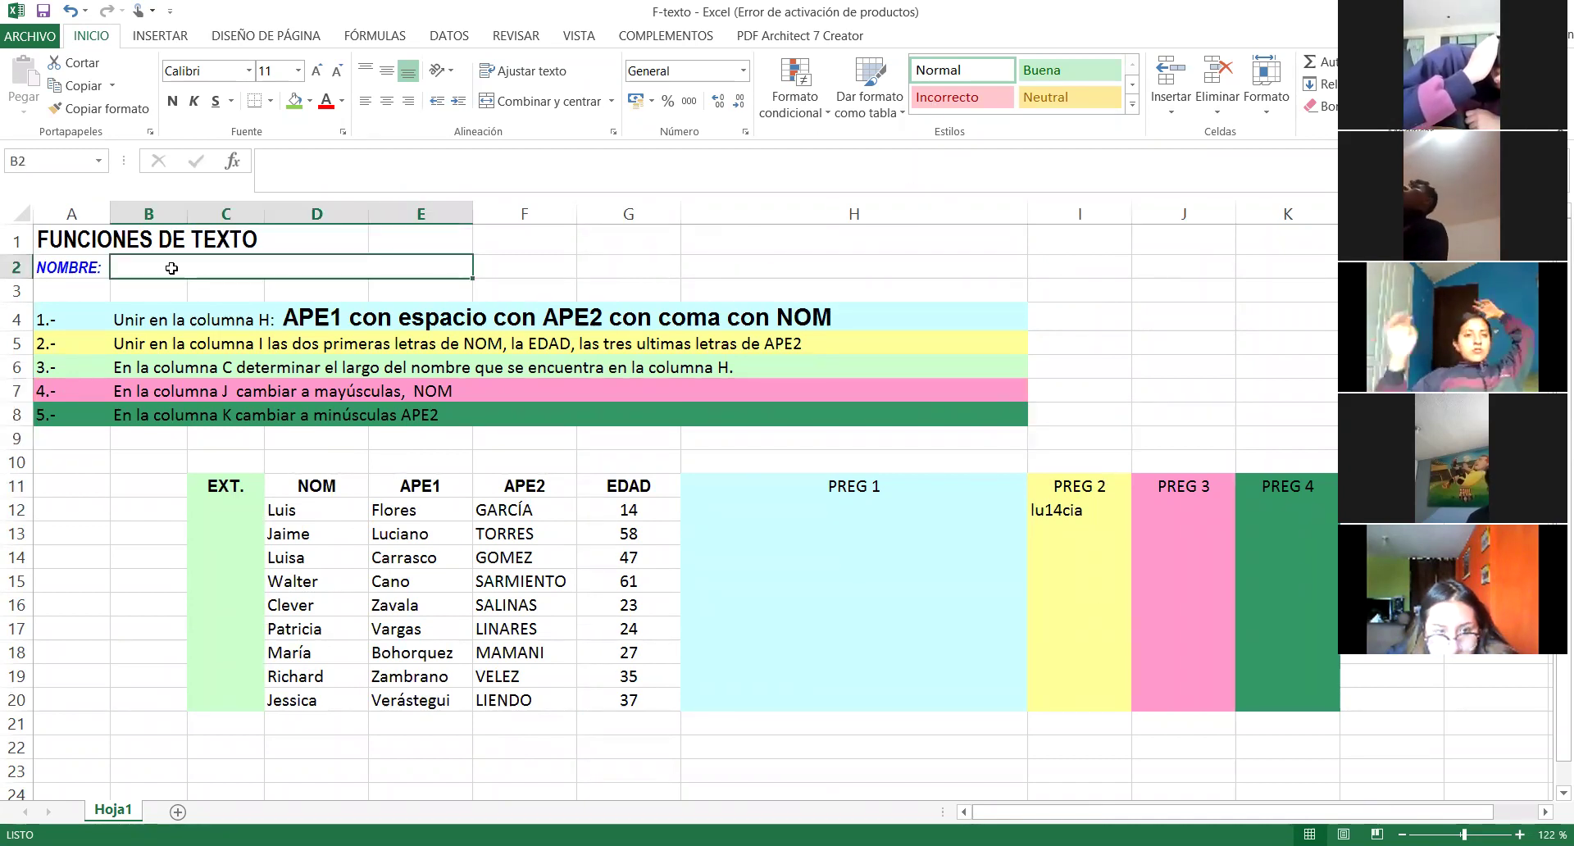